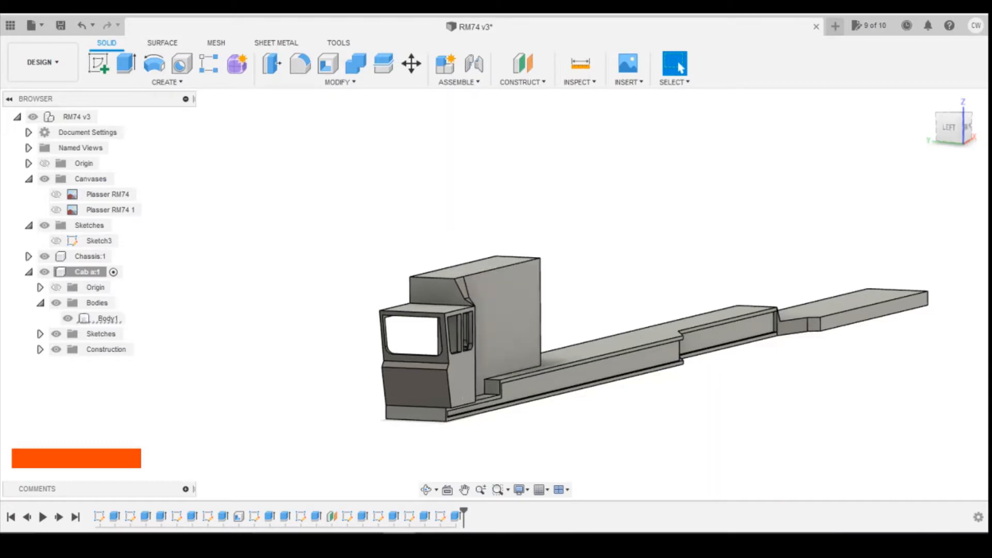
# Examine the reference photo of the machine's cab side for the shape of the roof
pyautogui.click(431, 542)
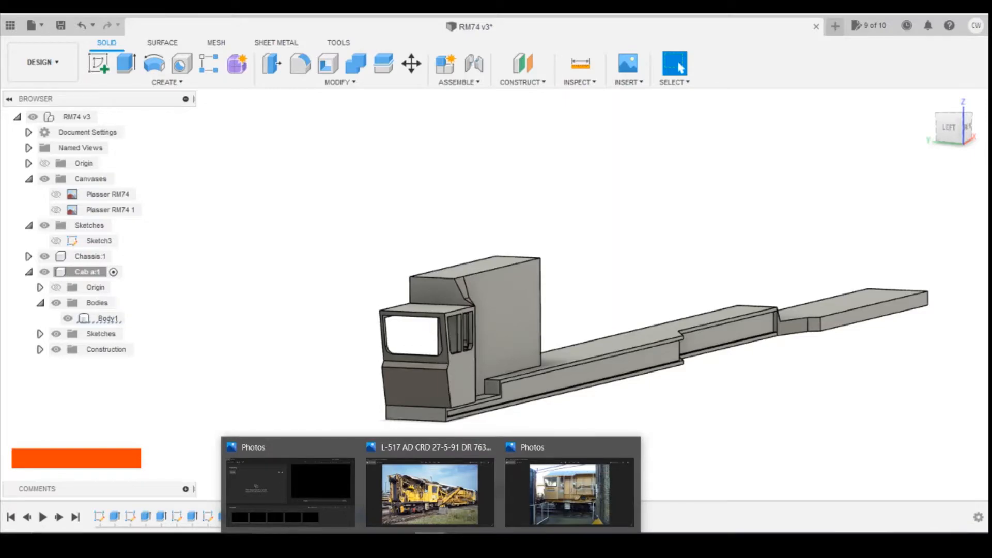
pyautogui.click(561, 511)
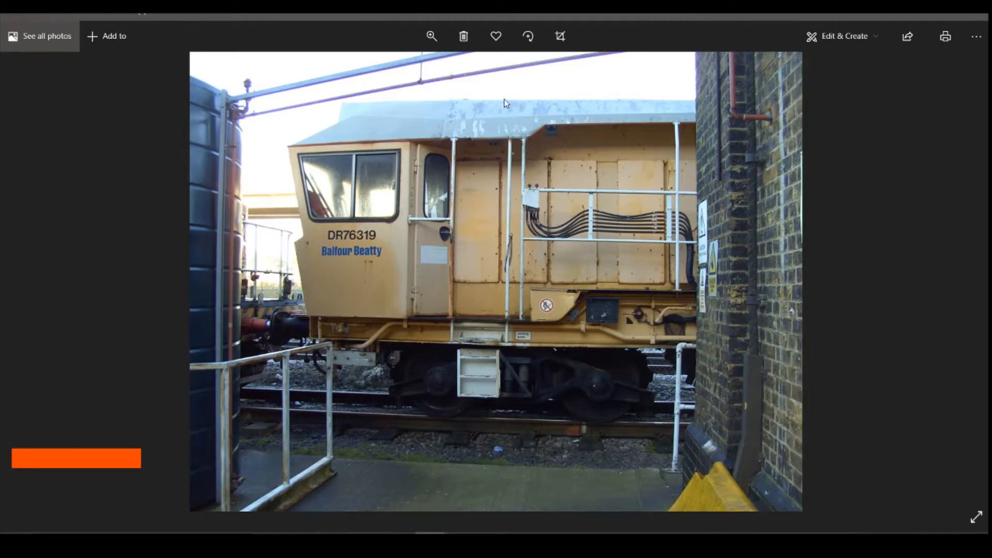
pyautogui.click(468, 509)
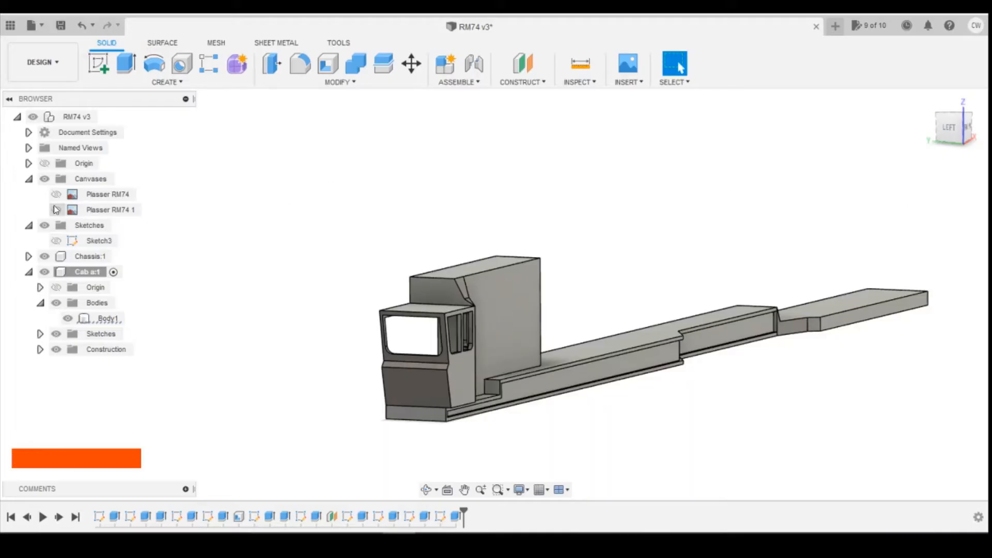
# Show the Plasser RM74 1 canvas and view the model from the left
pyautogui.click(57, 210)
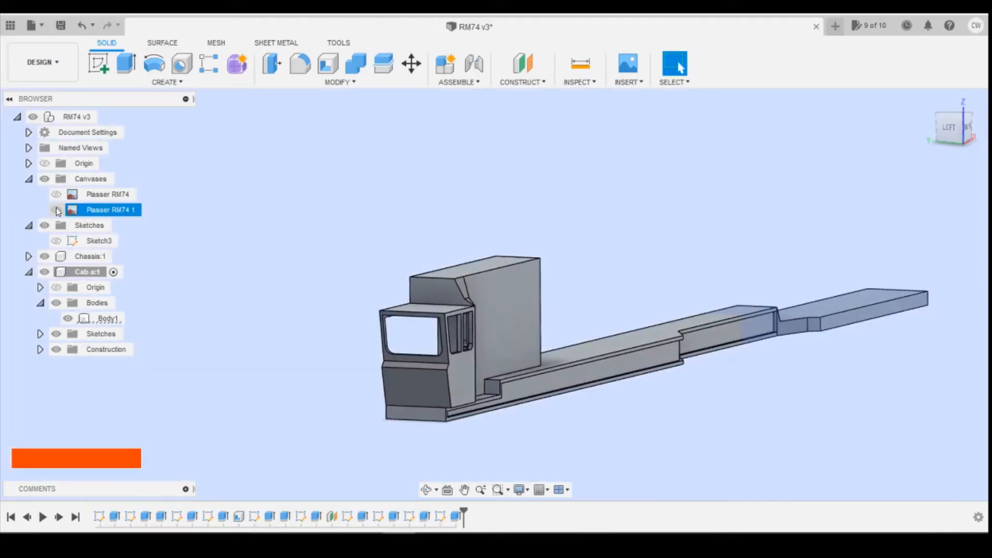
pyautogui.click(57, 211)
pyautogui.click(950, 128)
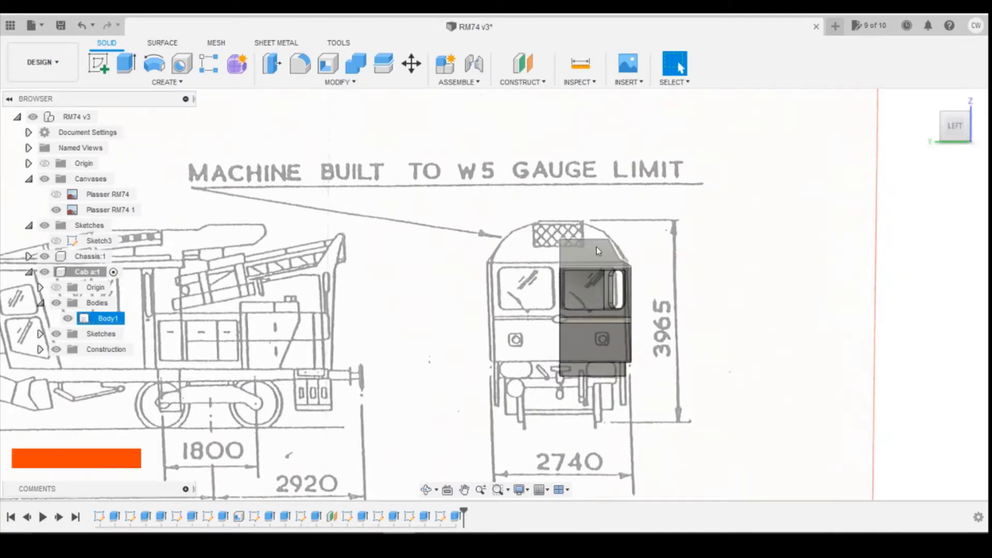
# Examine the reference photos of the machine's ends and sides for the cab roof's shape and overhang
pyautogui.click(431, 540)
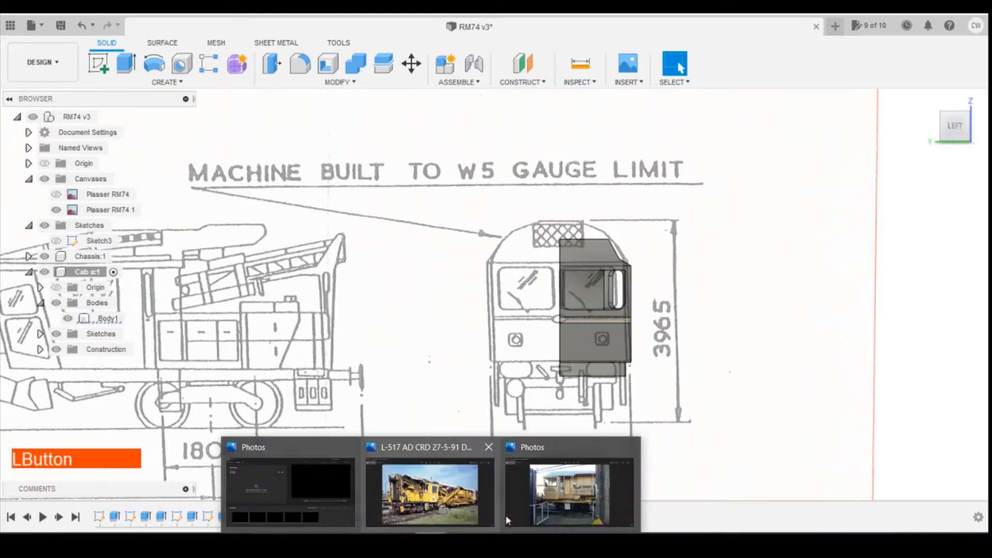
pyautogui.click(543, 503)
pyautogui.scroll(-2, 552, 367)
pyautogui.scroll(-2, 553, 365)
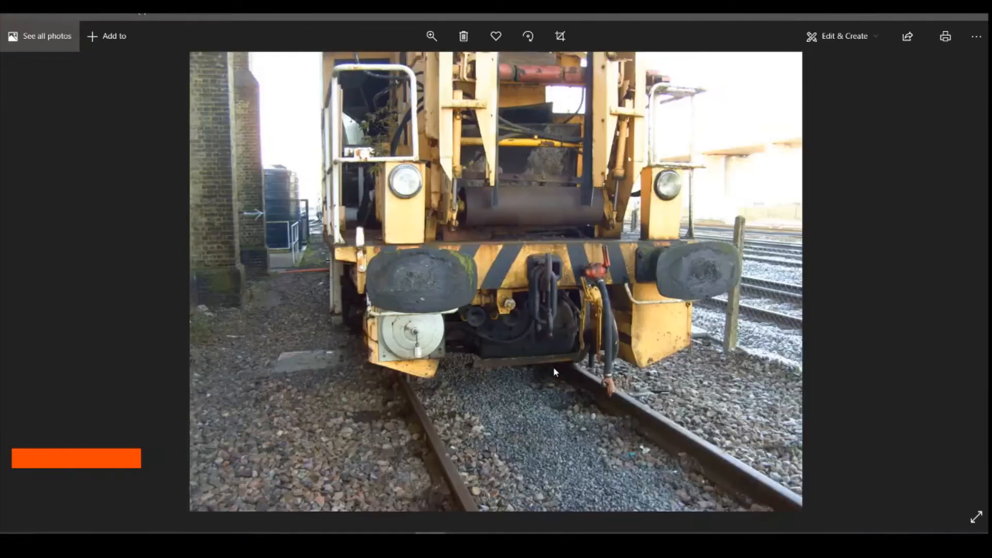
pyautogui.scroll(-4, 555, 365)
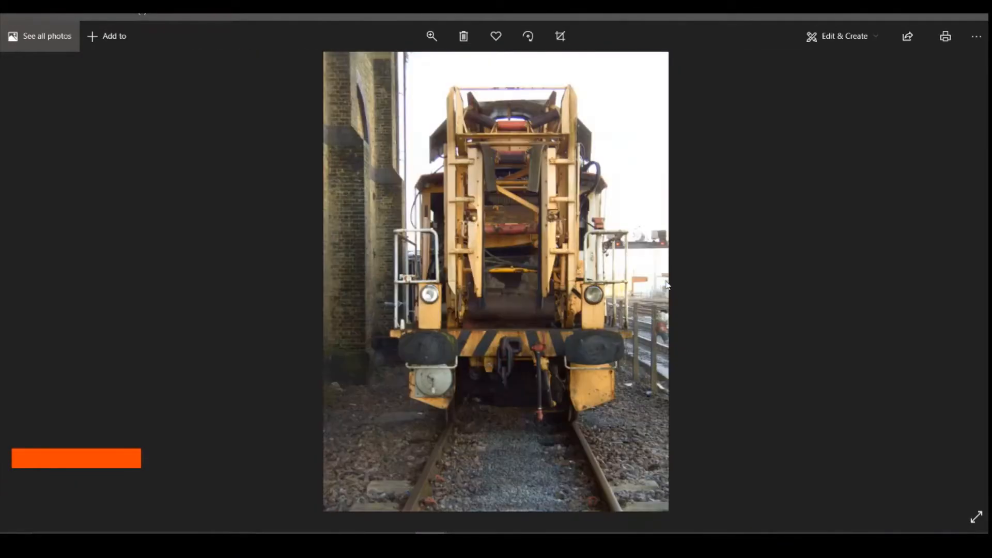
pyautogui.scroll(-2, 665, 291)
pyautogui.scroll(1, 663, 293)
pyautogui.scroll(1, 661, 292)
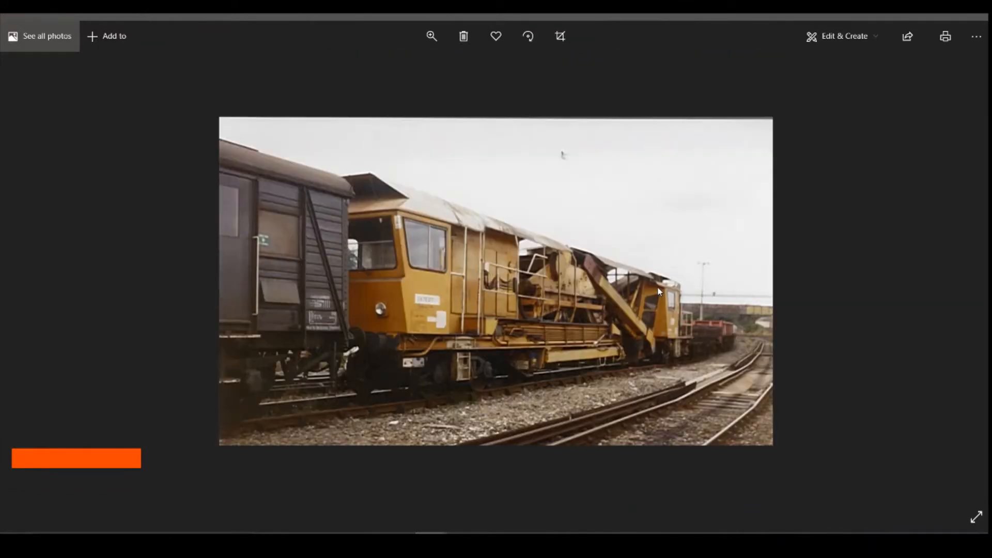
pyautogui.scroll(2, 658, 289)
pyautogui.scroll(1, 657, 289)
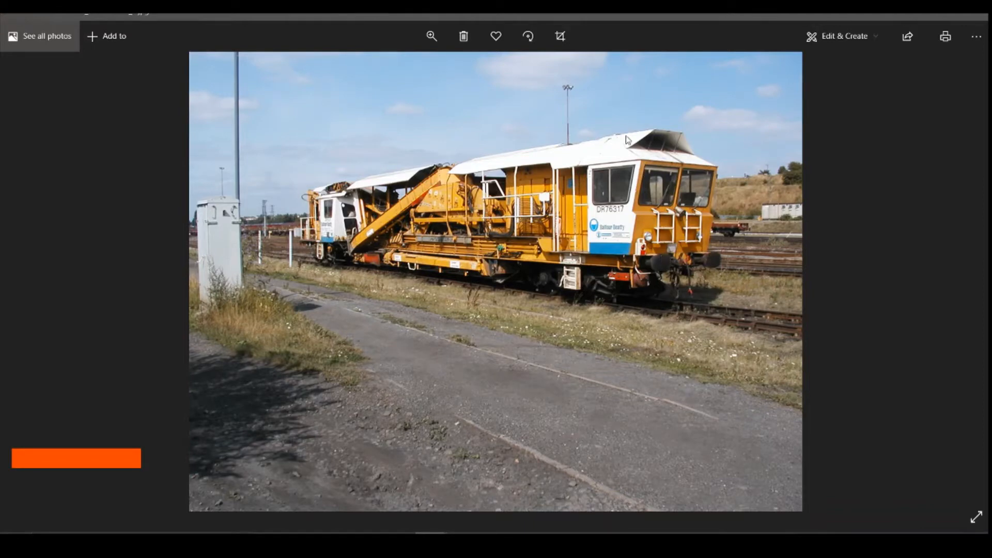
pyautogui.click(399, 532)
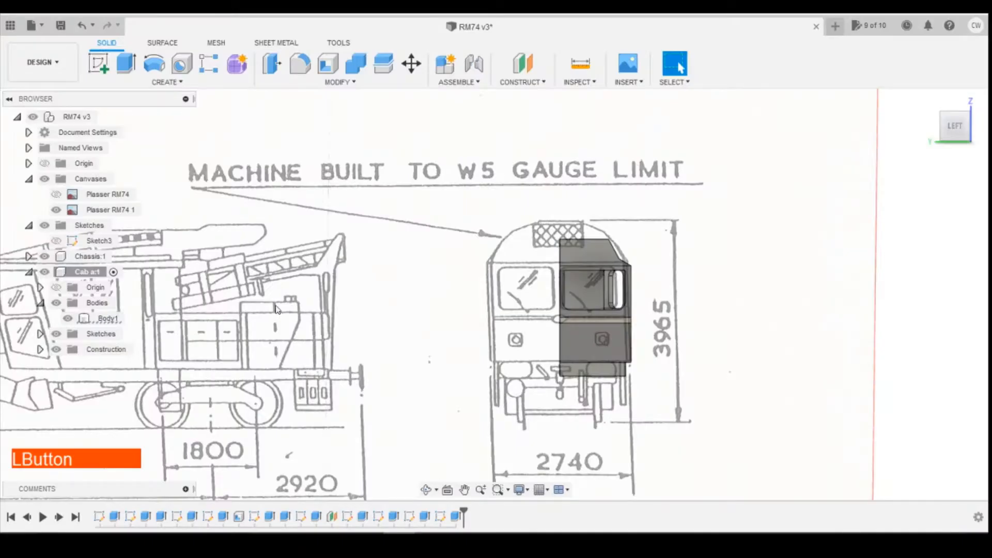
# Create an active internal standard component named Cab roof under the top-level RM74 assembly
pyautogui.rightClick(83, 116)
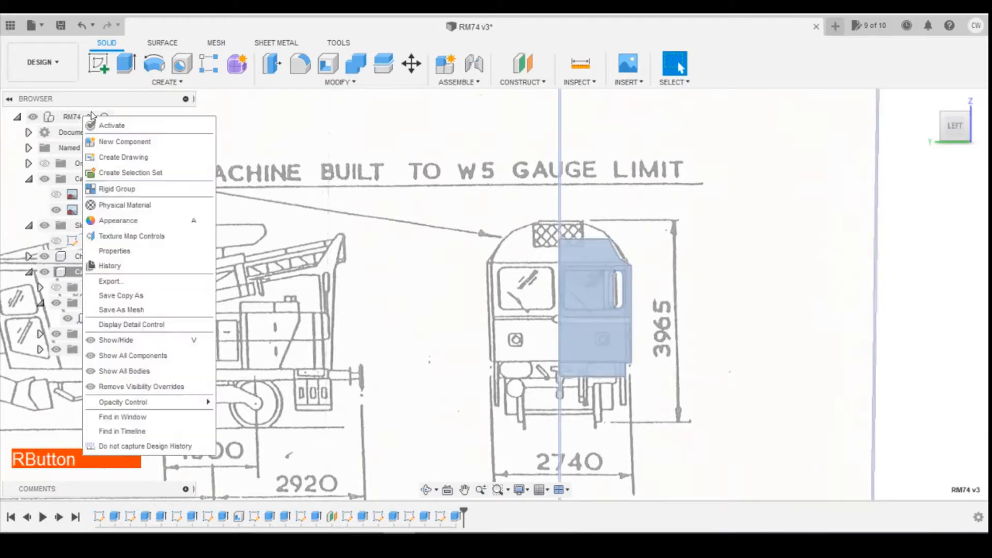
pyautogui.click(124, 140)
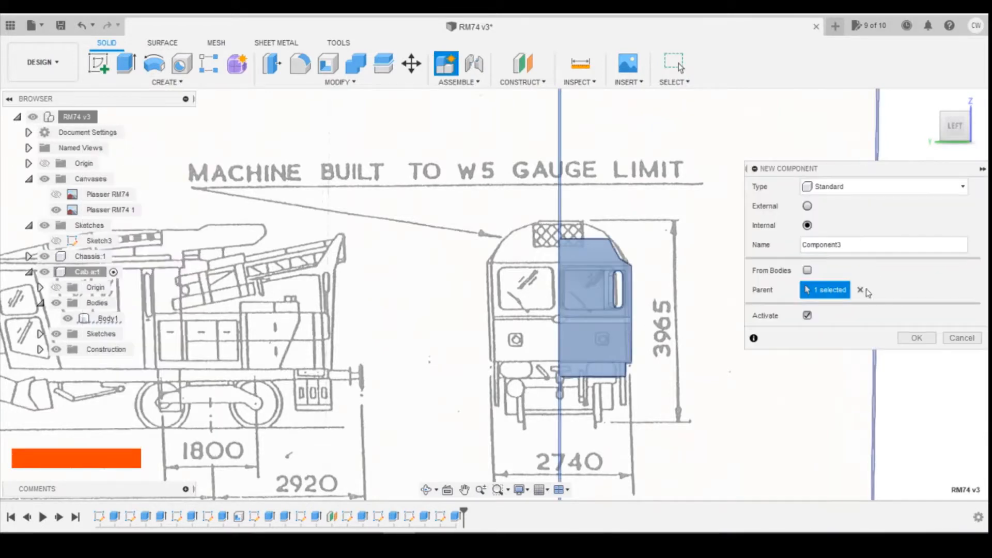
pyautogui.doubleClick(842, 245)
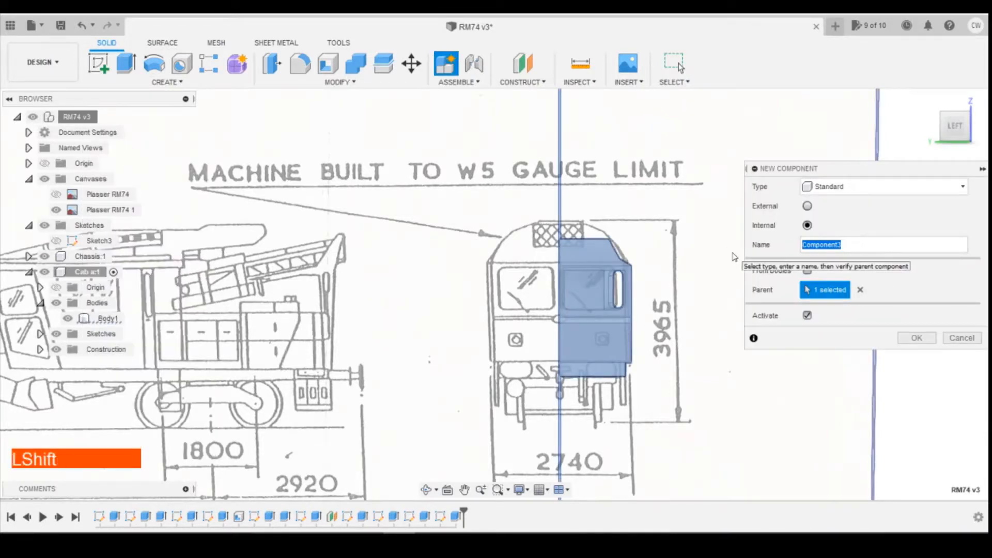
pyautogui.write('Cab roof')
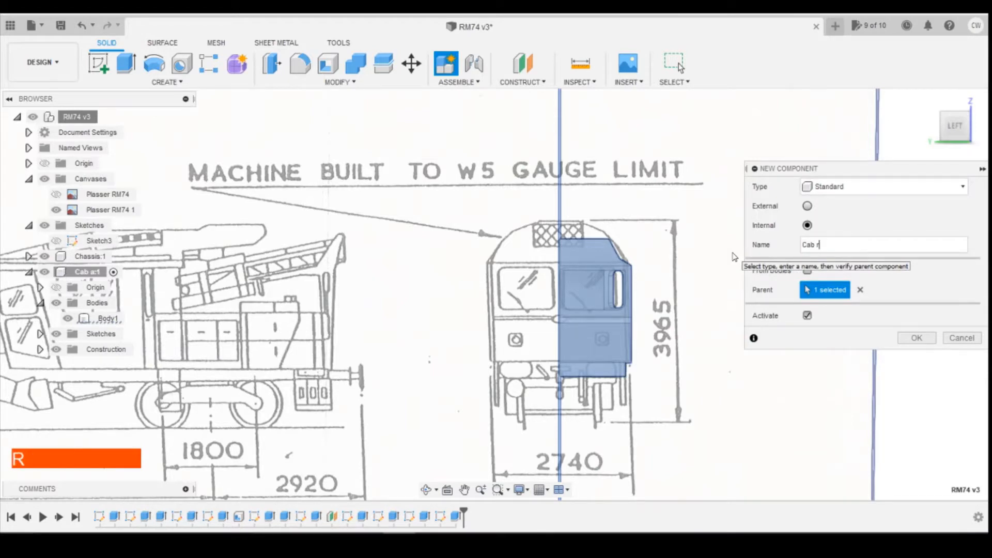
pyautogui.click(916, 337)
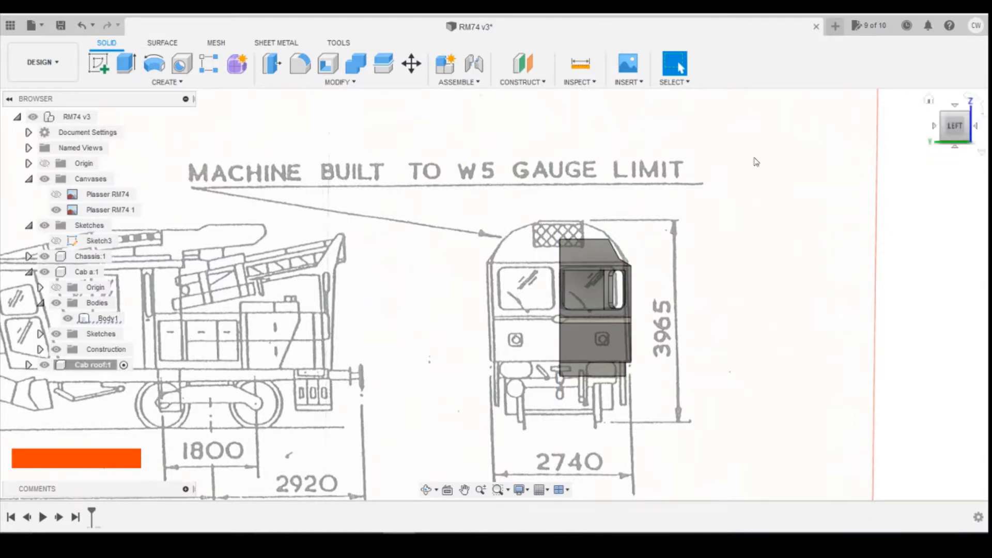
# Start a sketch on the front face of the raised body section above and behind the cab
pyautogui.moveTo(954, 129); pyautogui.dragTo(941, 126)
pyautogui.click(569, 271)
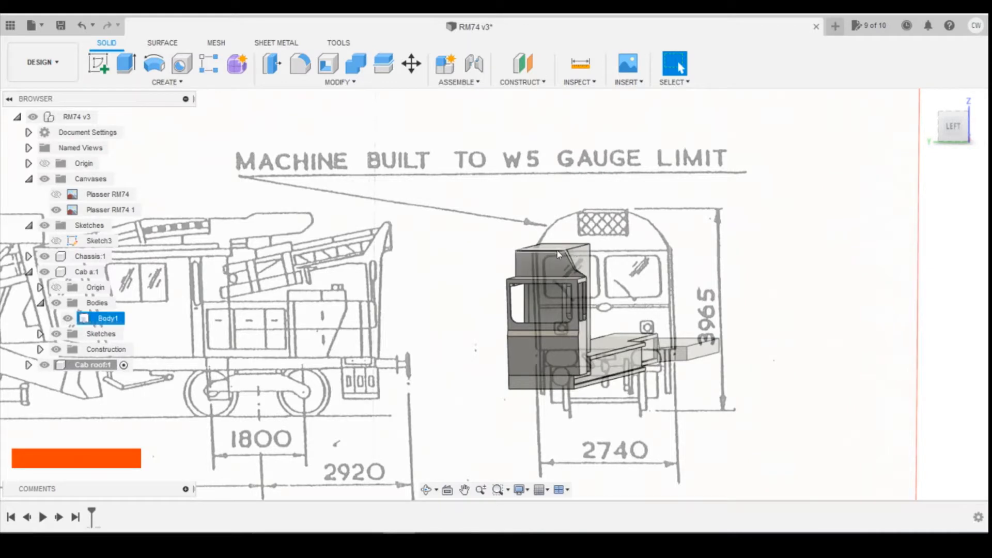
pyautogui.click(956, 130)
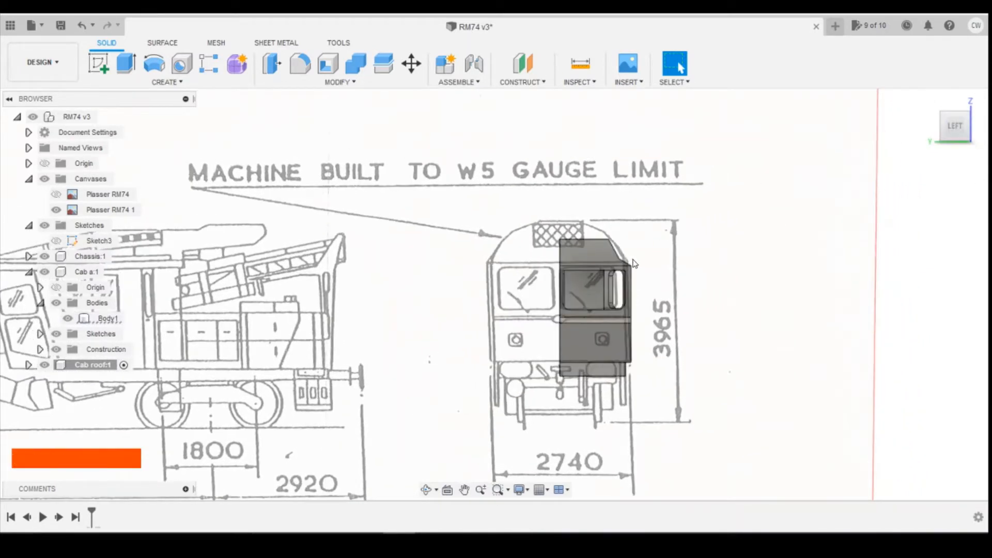
pyautogui.scroll(4, 662, 266)
pyautogui.scroll(-2, 638, 277)
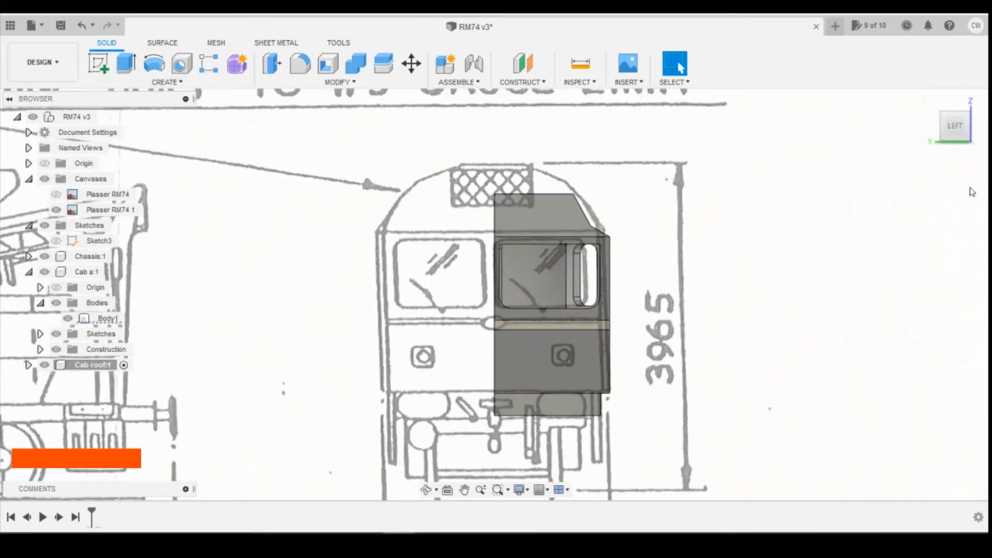
pyautogui.moveTo(950, 129); pyautogui.dragTo(936, 127)
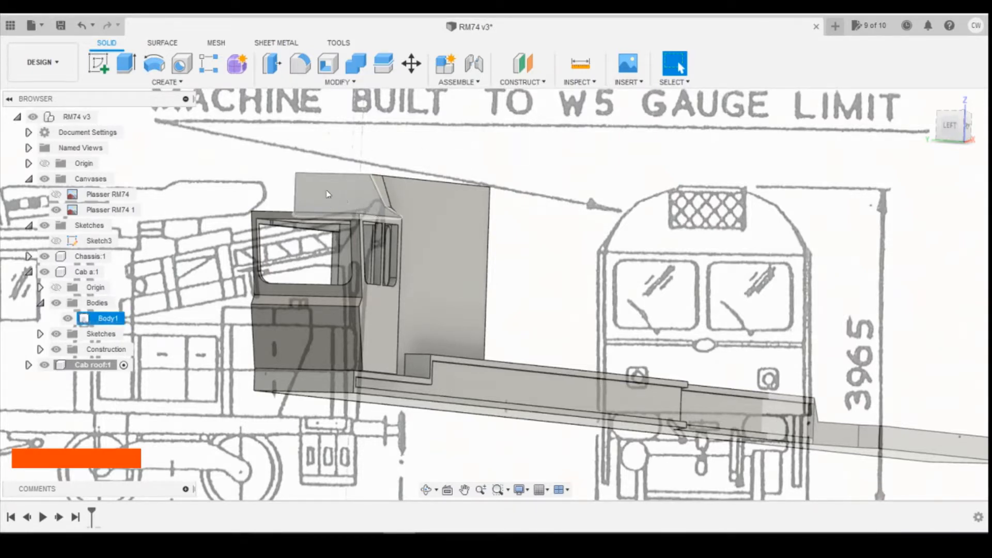
pyautogui.click(97, 63)
pyautogui.click(341, 194)
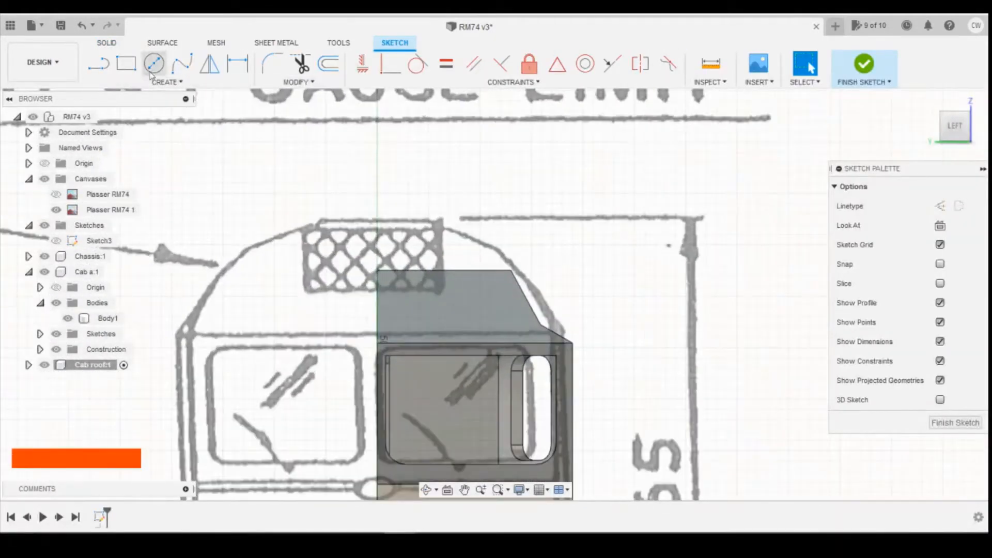
# Draw a vertical construction line about 2.5 mm long from the face's upper centreline corner to the roof peak on the canvas
pyautogui.click(98, 63)
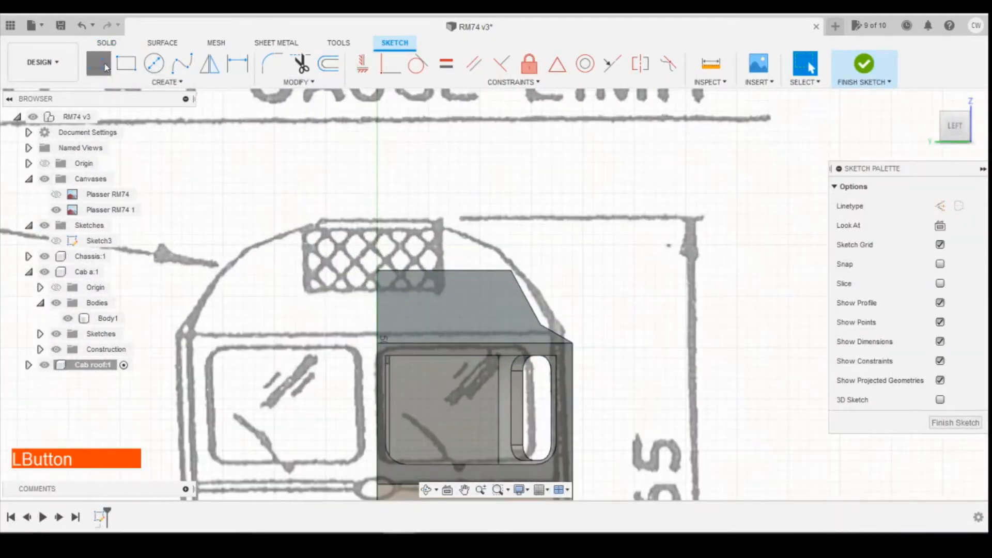
pyautogui.click(378, 269)
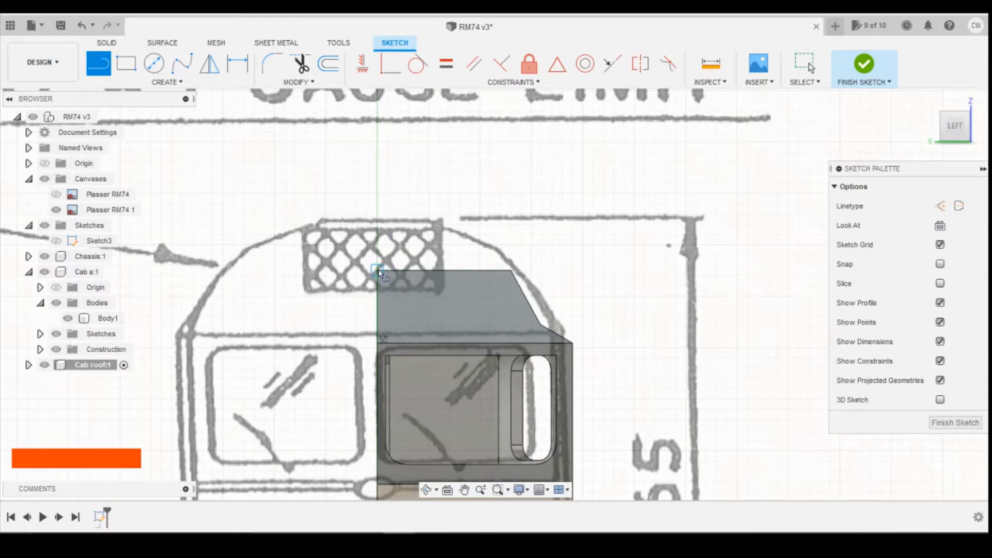
pyautogui.click(377, 219)
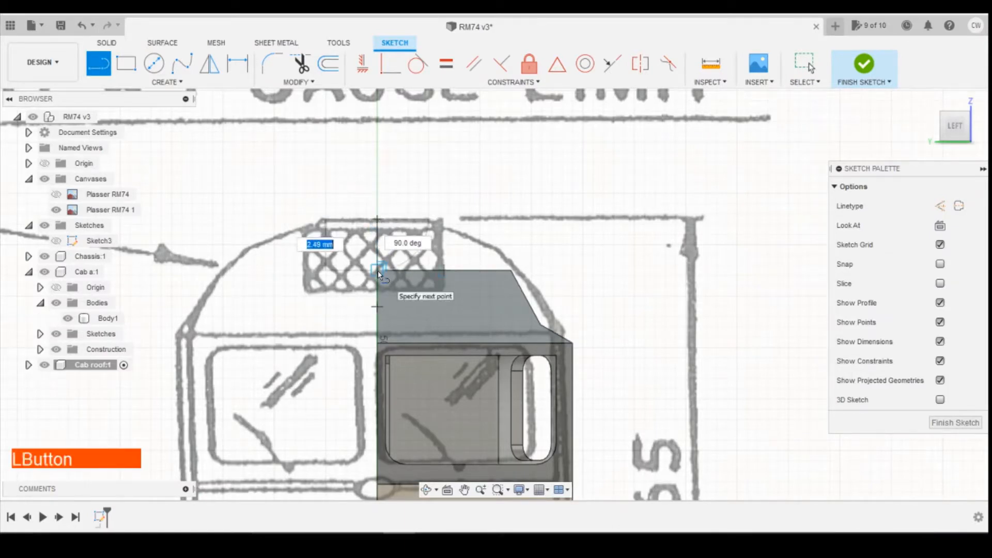
pyautogui.click(377, 270)
pyautogui.press('Escape')
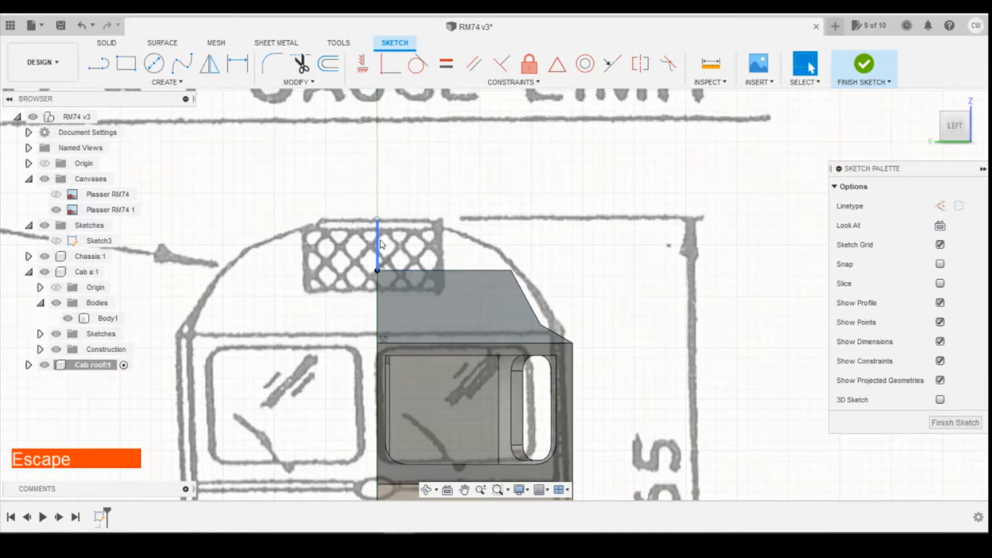
pyautogui.click(380, 244)
pyautogui.click(940, 206)
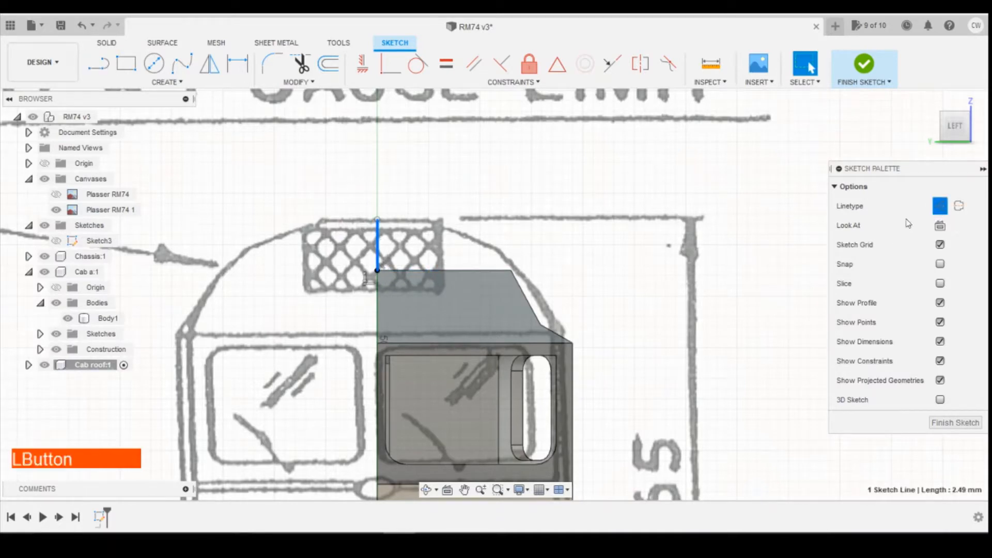
# Trace half the roof outline with three connected lines from the construction line's upper end to the cab's outer upper corner
pyautogui.click(98, 64)
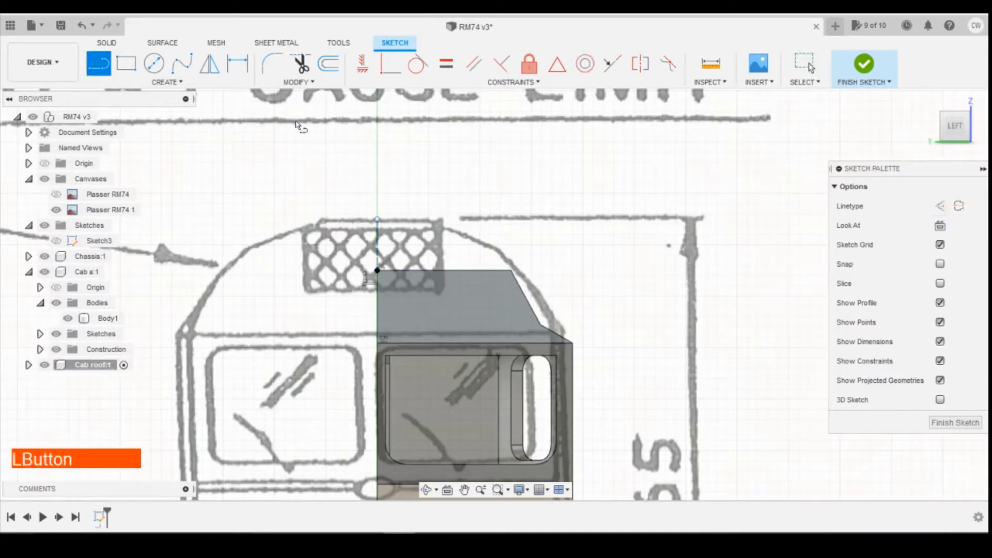
pyautogui.click(377, 219)
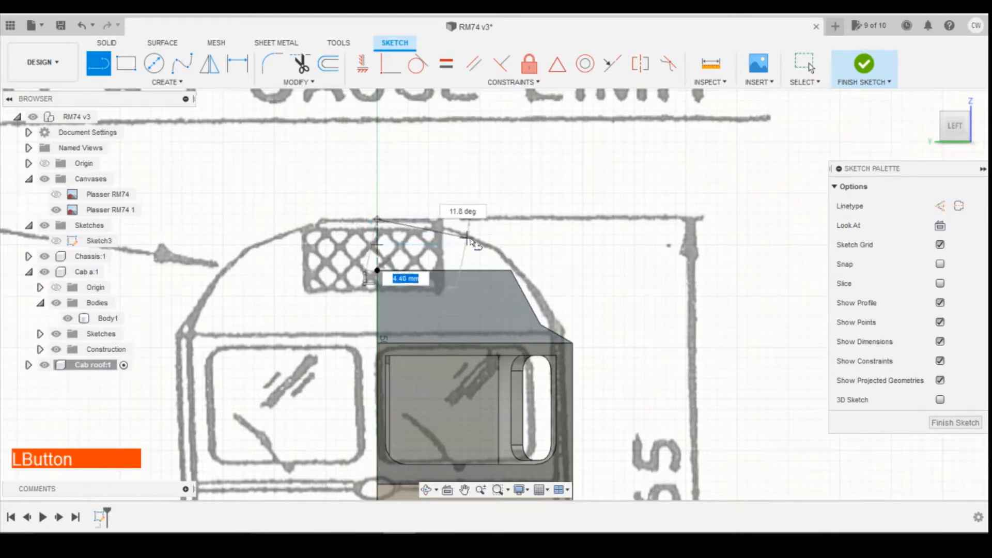
pyautogui.click(498, 252)
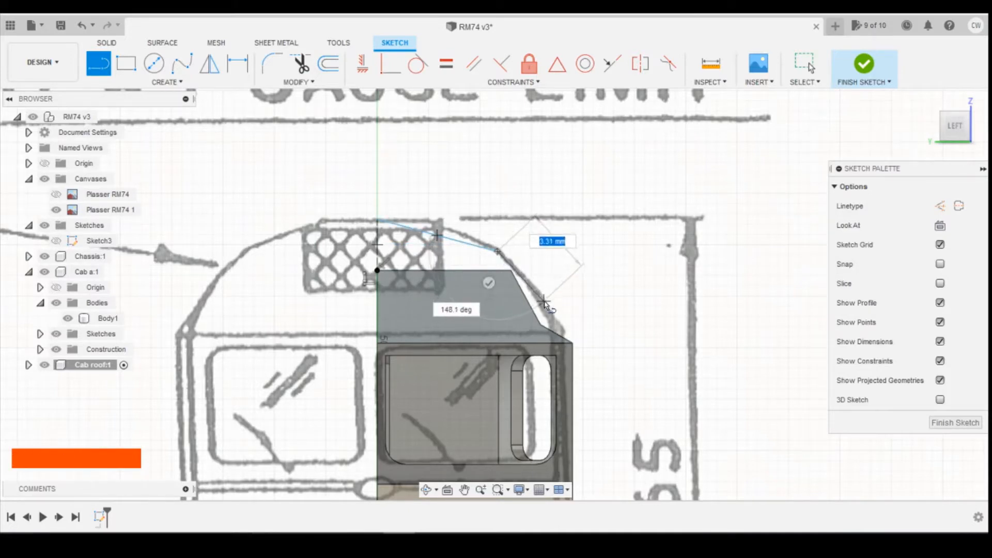
pyautogui.click(547, 304)
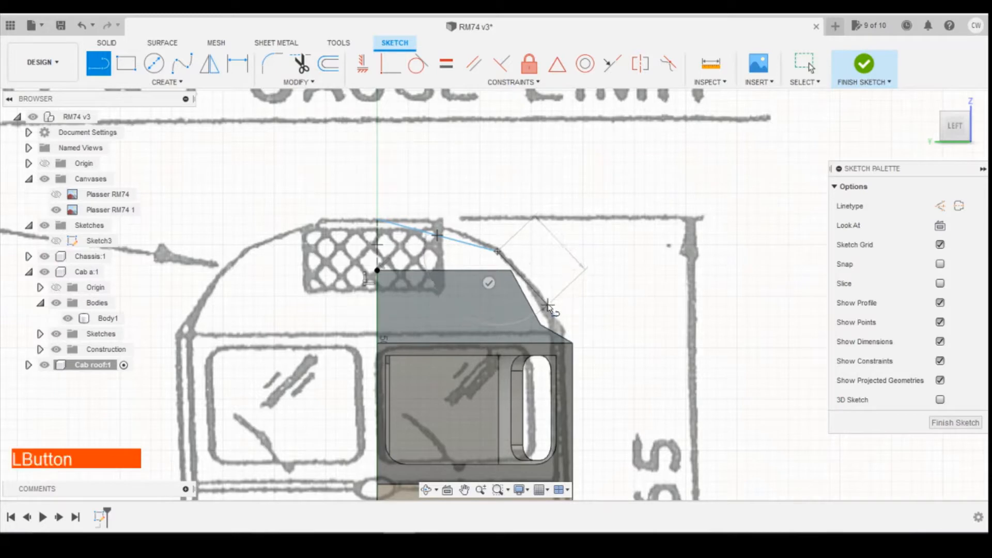
pyautogui.click(572, 343)
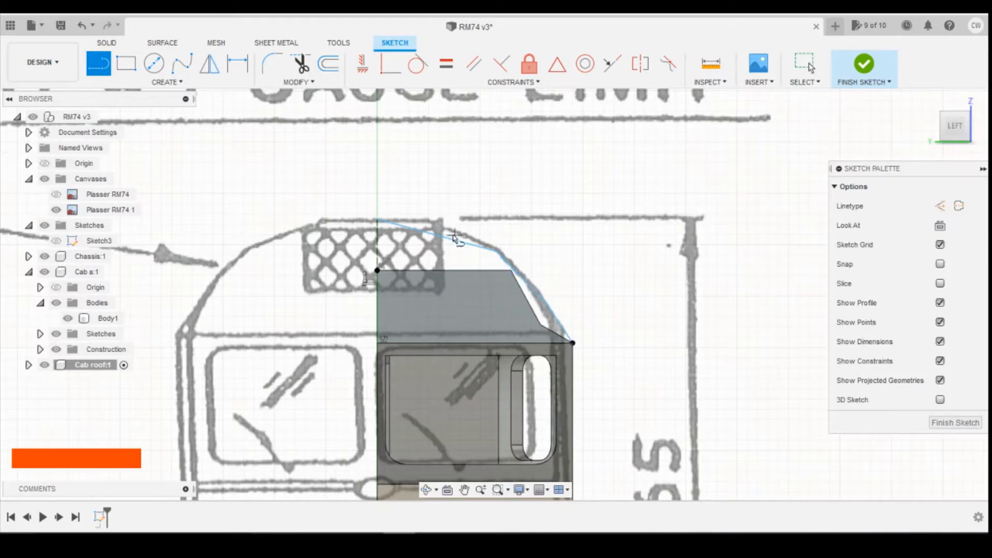
# Compare the sketched roof outline with the reference photo and the canvas drawing
pyautogui.scroll(-2, 489, 293)
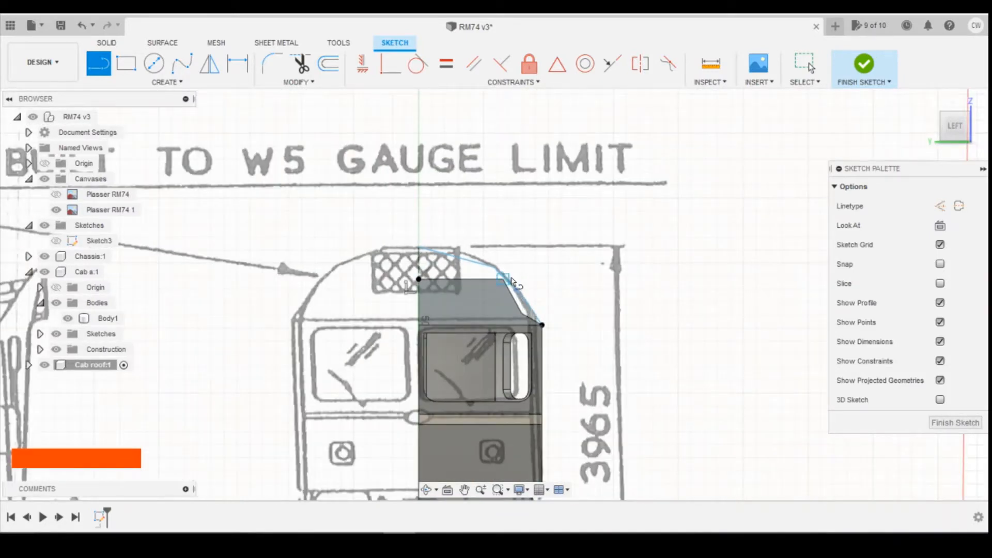
pyautogui.click(448, 530)
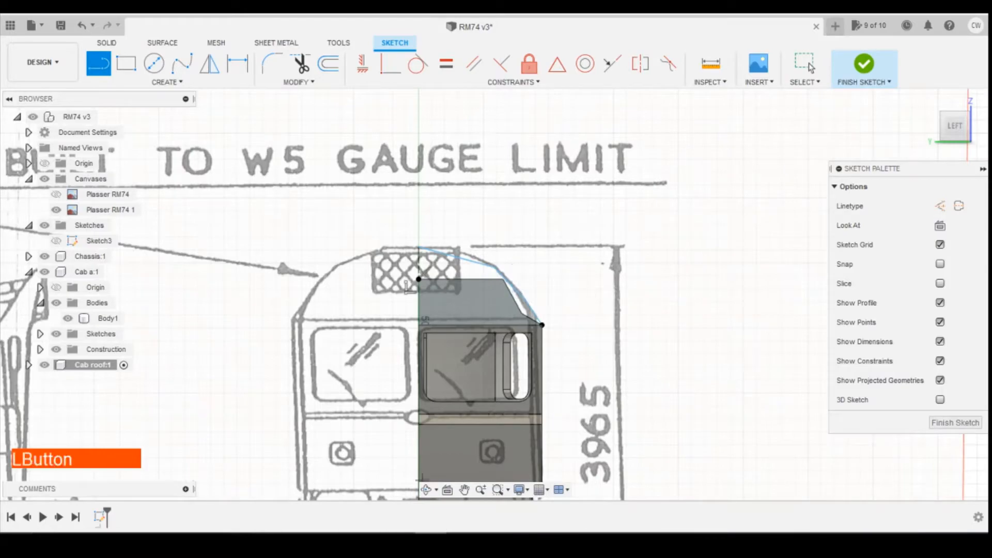
pyautogui.click(528, 496)
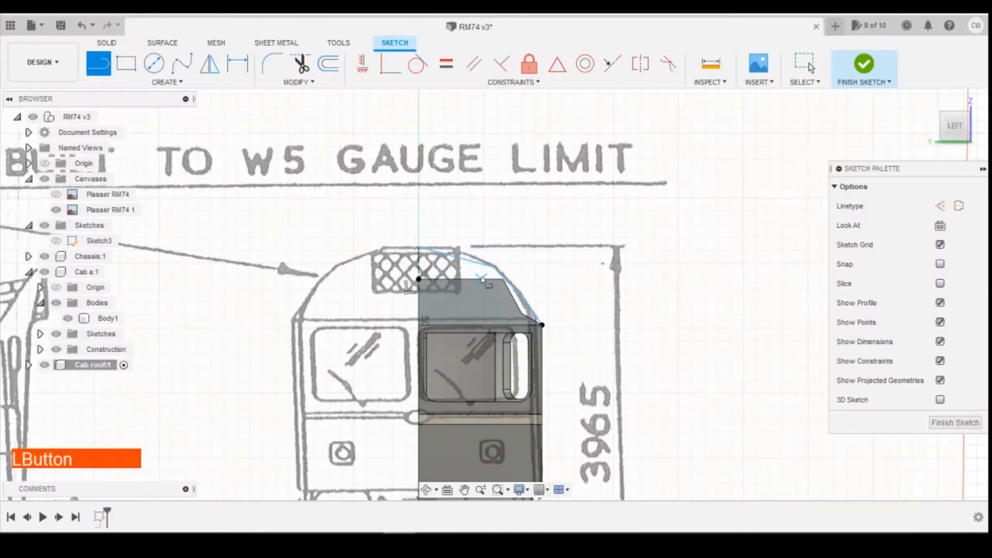
pyautogui.scroll(4, 471, 270)
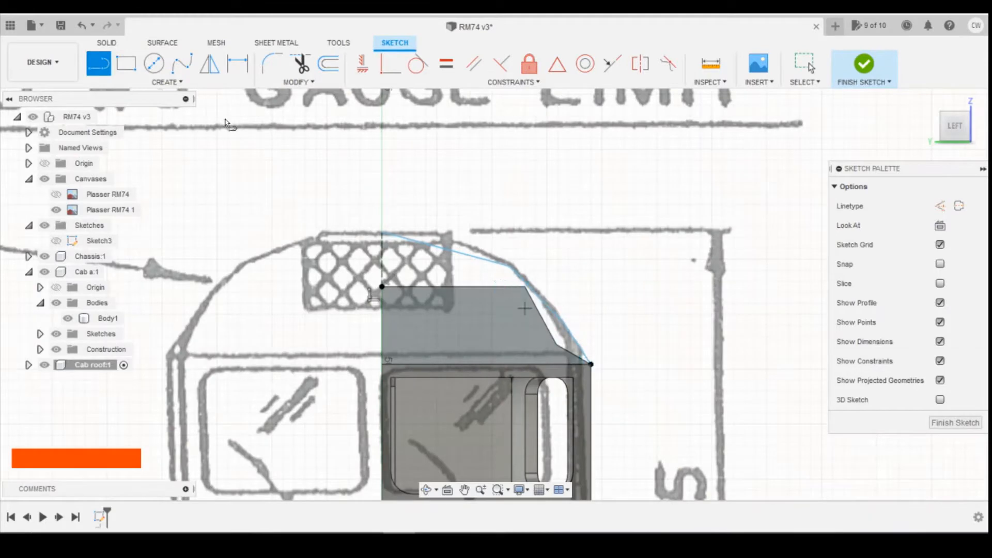
# Offset the connected half-roof outline inward by 0.7 mm
pyautogui.click(328, 63)
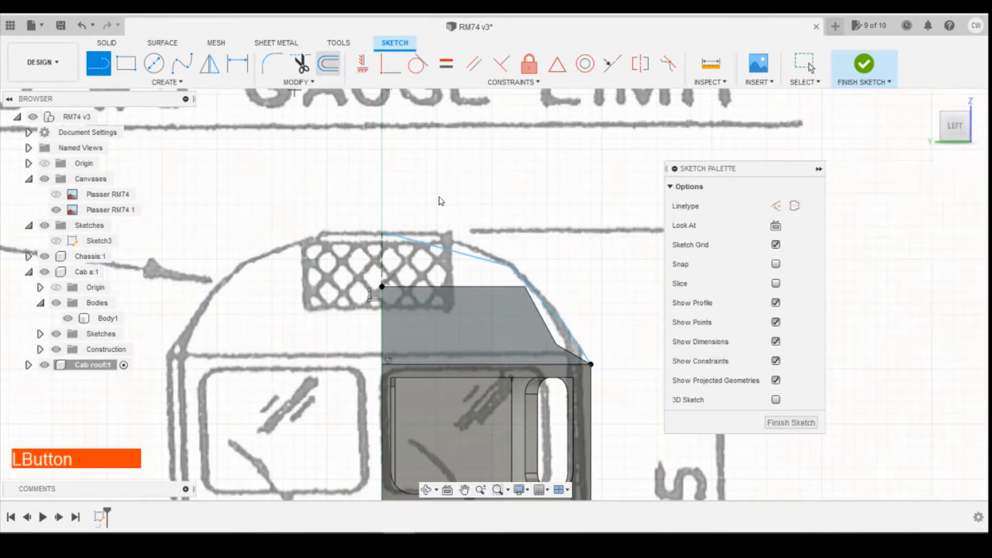
pyautogui.click(547, 301)
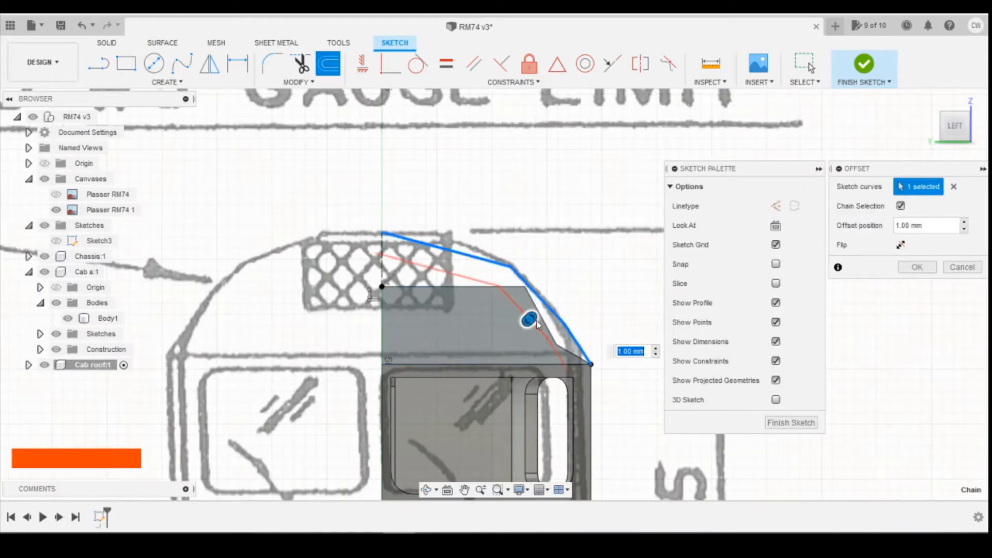
pyautogui.click(530, 319)
pyautogui.moveTo(530, 319); pyautogui.dragTo(533, 314)
pyautogui.write('.7')
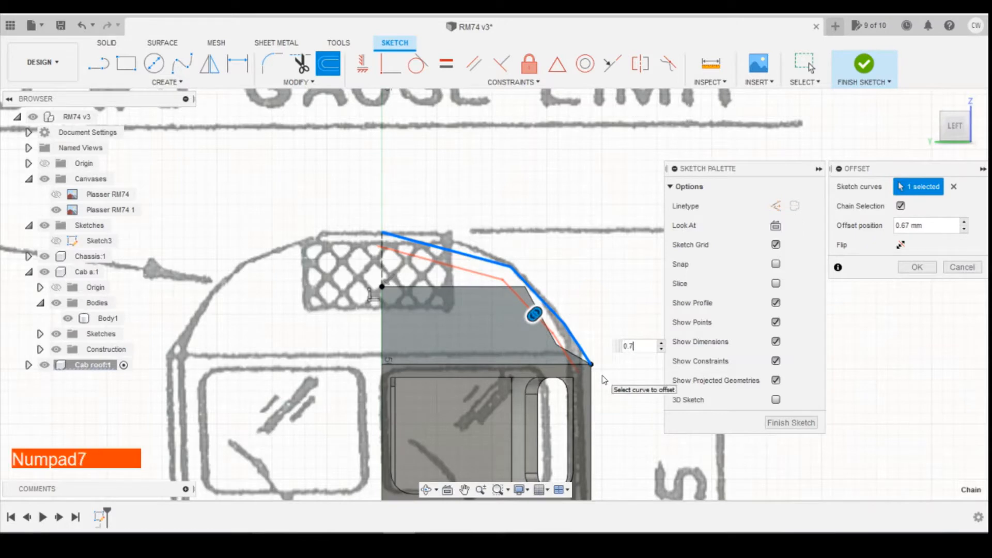
pyautogui.press('Return')
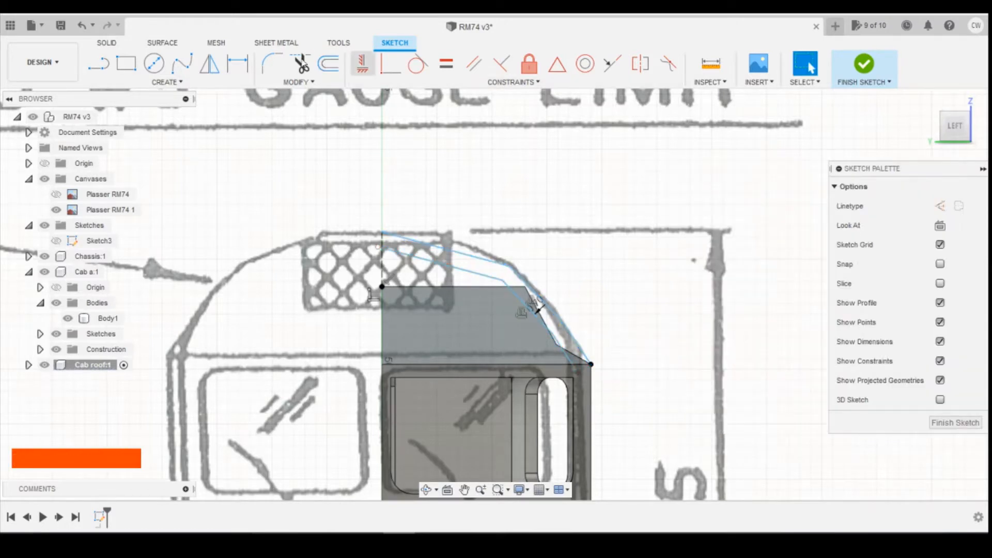
# Draw a vertical line along the centreline from the roof peak to the inner offset outline, closing that end of the profile
pyautogui.click(98, 63)
pyautogui.click(378, 246)
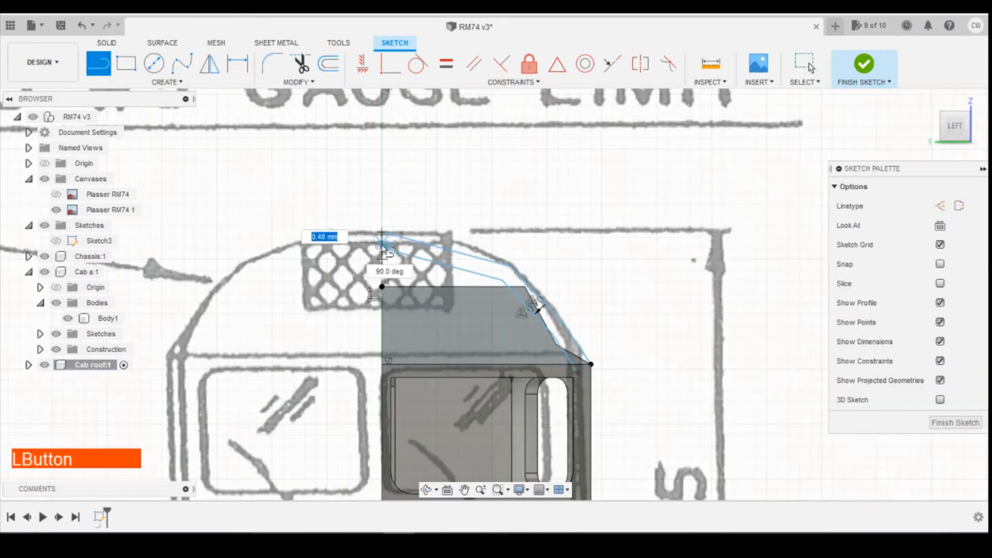
pyautogui.scroll(4, 385, 252)
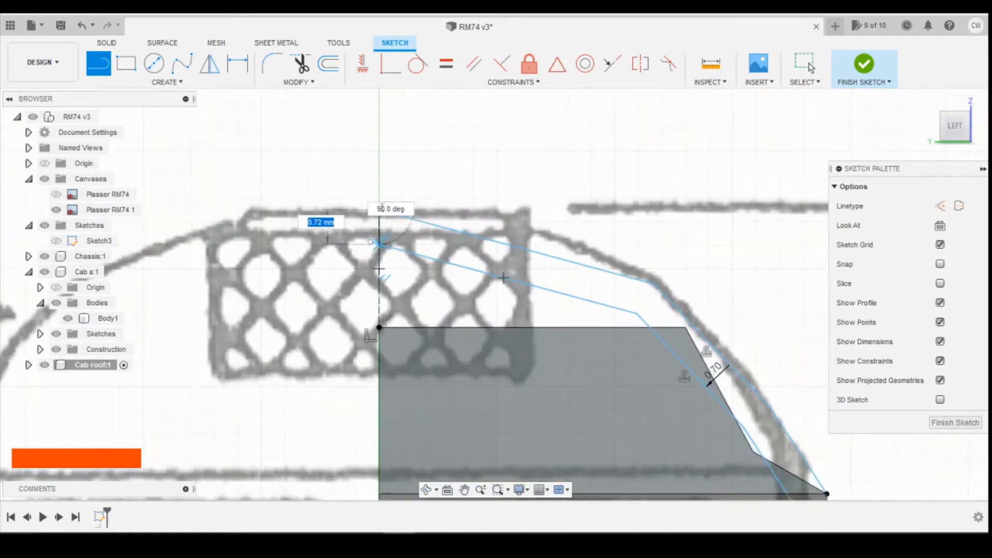
pyautogui.scroll(3, 390, 219)
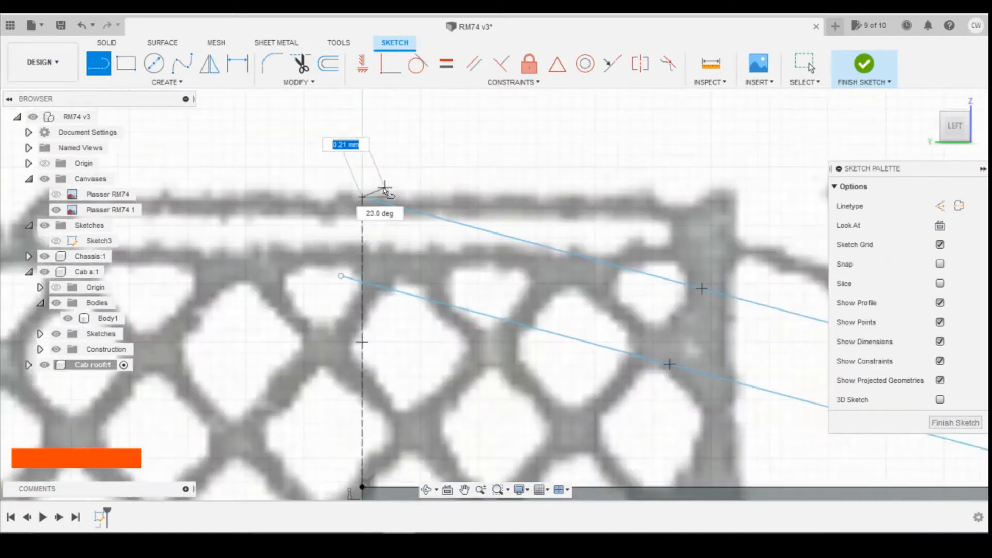
pyautogui.click(362, 282)
pyautogui.scroll(-6, 339, 294)
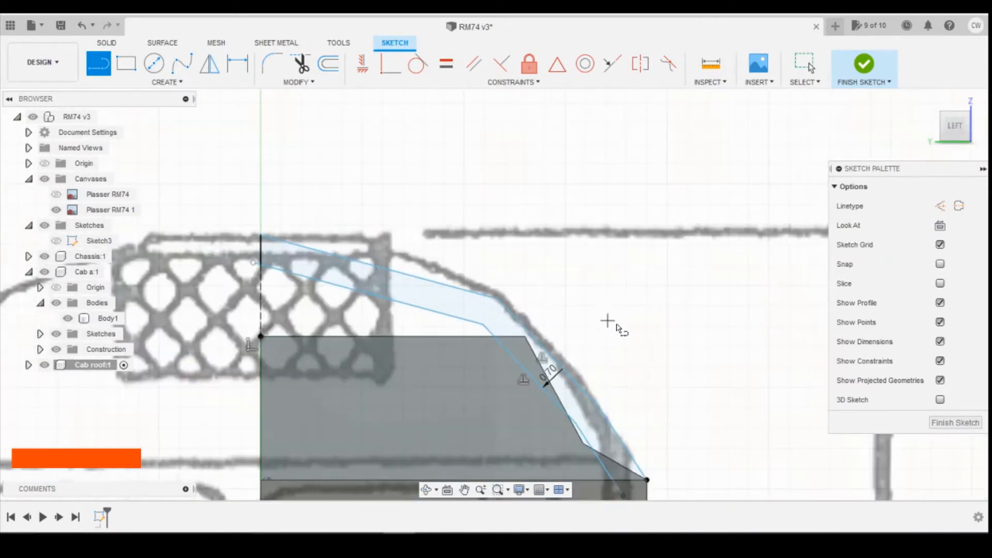
# Close the profile's lower end with a horizontal line from the cab's outer upper corner to the inner outline
pyautogui.scroll(3, 620, 410)
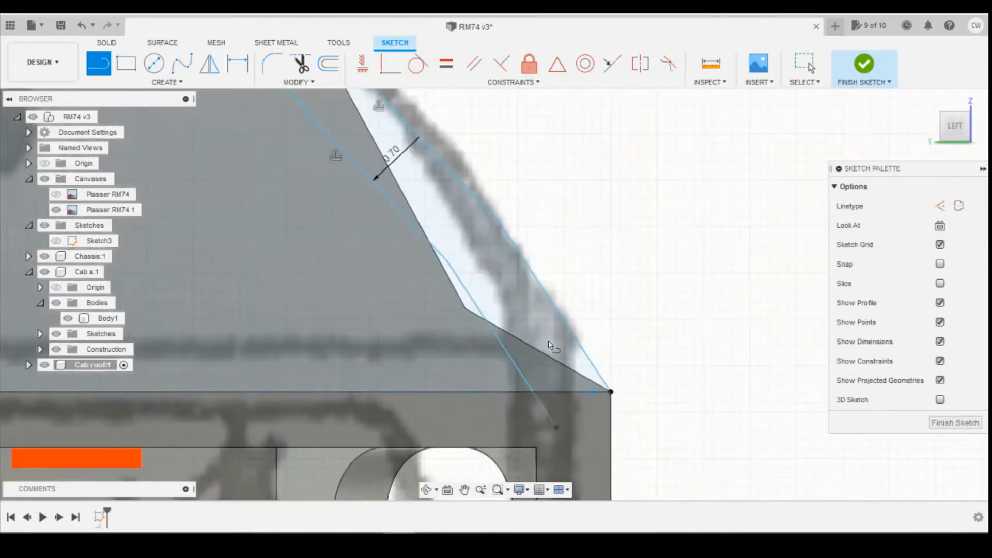
pyautogui.click(589, 394)
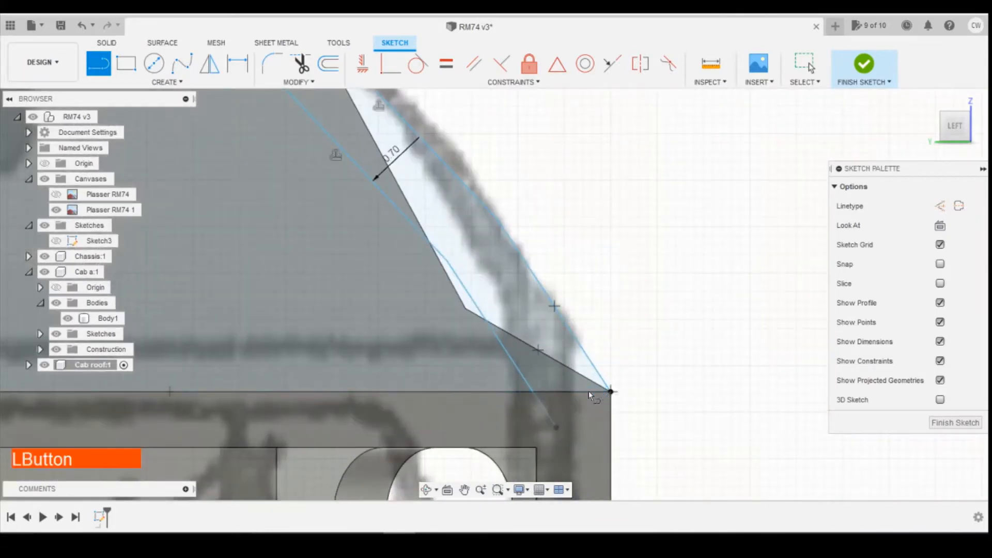
pyautogui.click(532, 393)
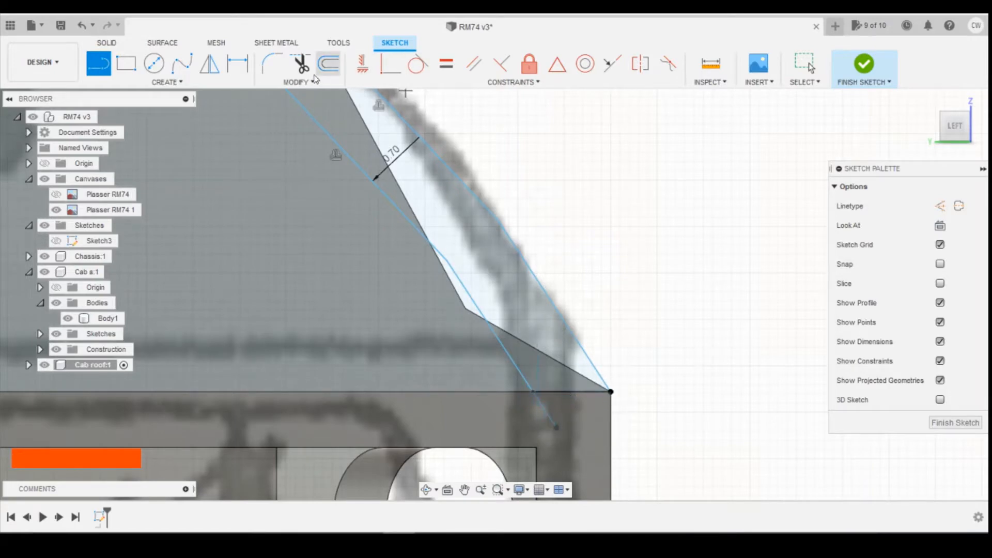
# Trim the inner outline's overhanging ends below the cab's upper edge and beyond the centreline
pyautogui.click(300, 63)
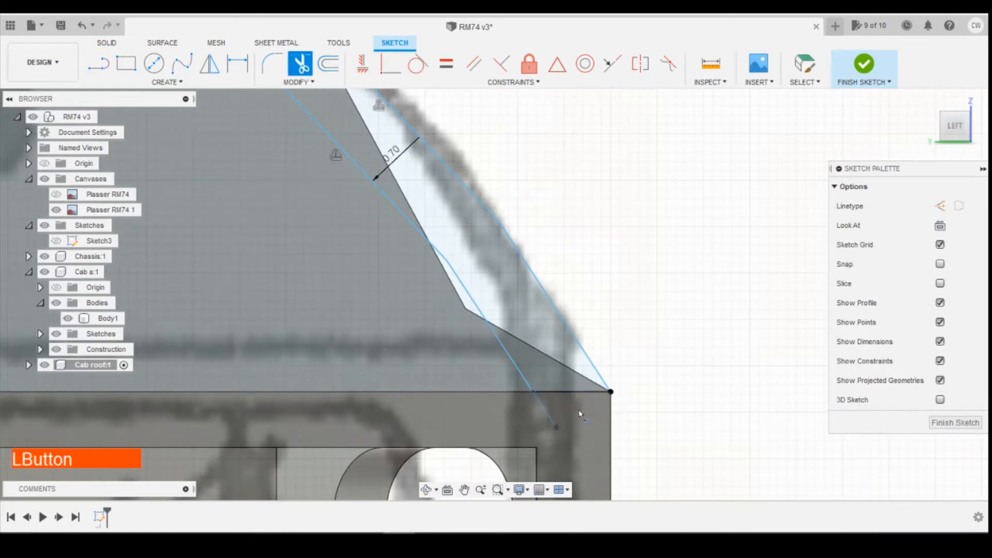
pyautogui.click(552, 414)
pyautogui.scroll(-3, 642, 428)
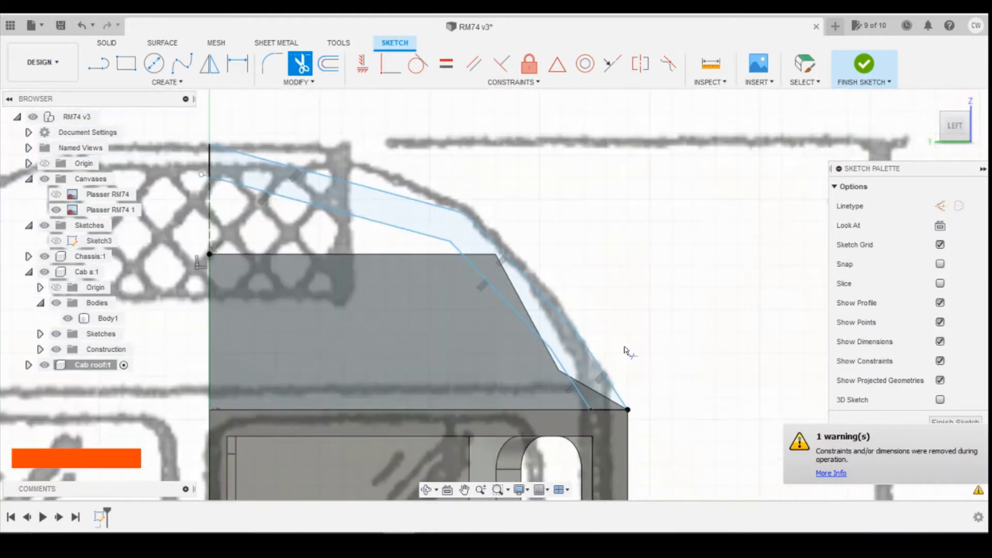
pyautogui.scroll(4, 289, 220)
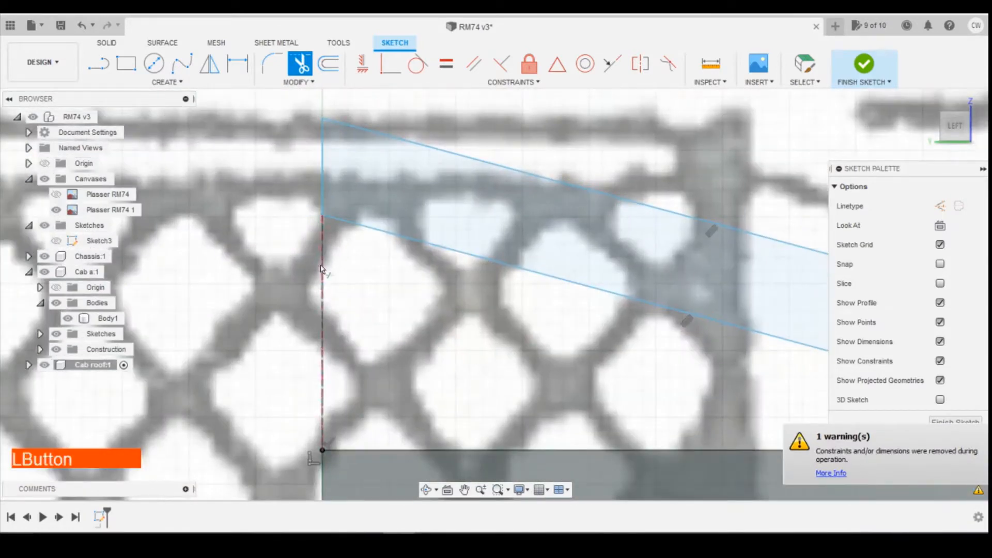
pyautogui.scroll(-3, 321, 258)
pyautogui.scroll(-3, 677, 336)
pyautogui.scroll(3, 679, 341)
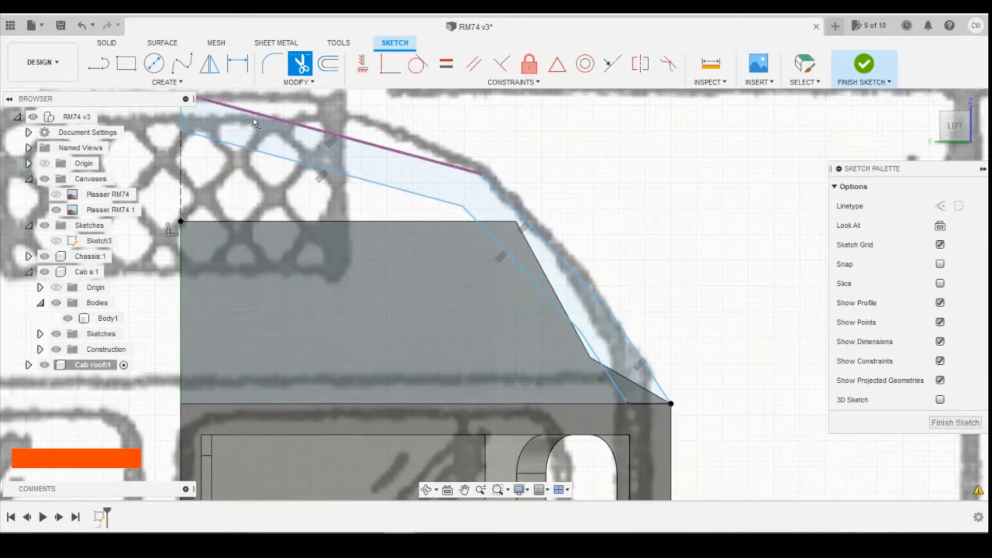
pyautogui.scroll(-2, 698, 349)
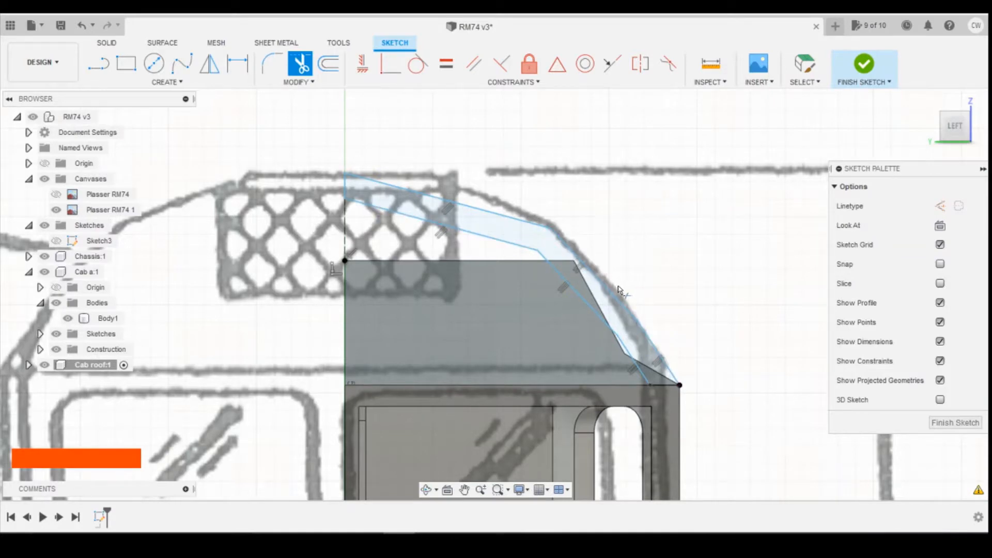
pyautogui.click(581, 300)
pyautogui.scroll(-5, 556, 297)
pyautogui.scroll(6, 591, 309)
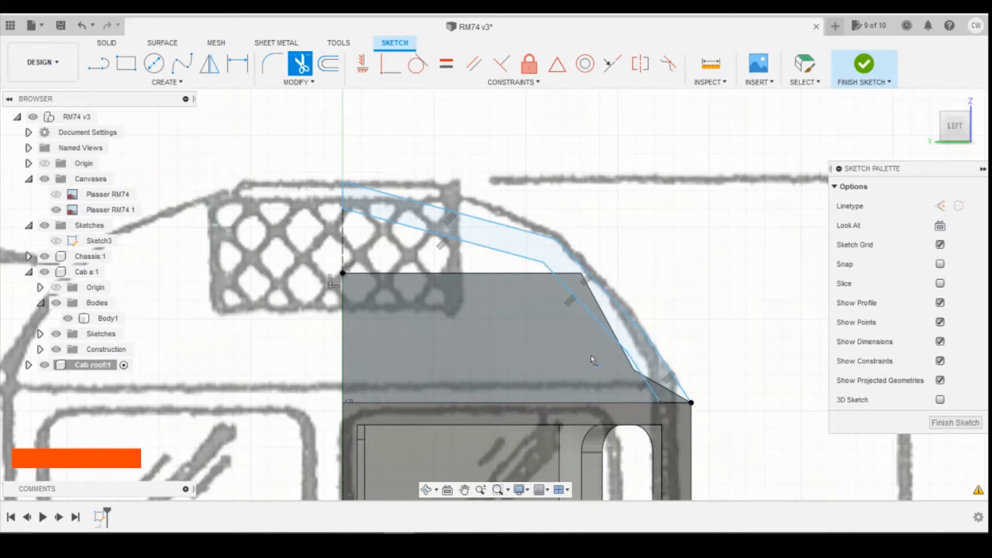
pyautogui.press('Escape')
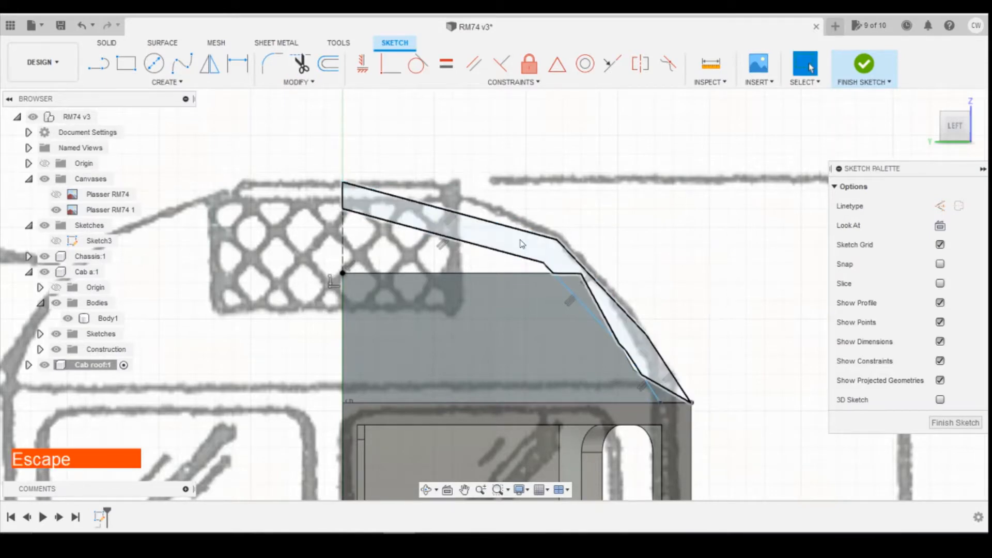
# Extrude both roof profile regions, including the small lower corner region, 10 mm forward over the cab as a new body
pyautogui.rightClick(522, 244)
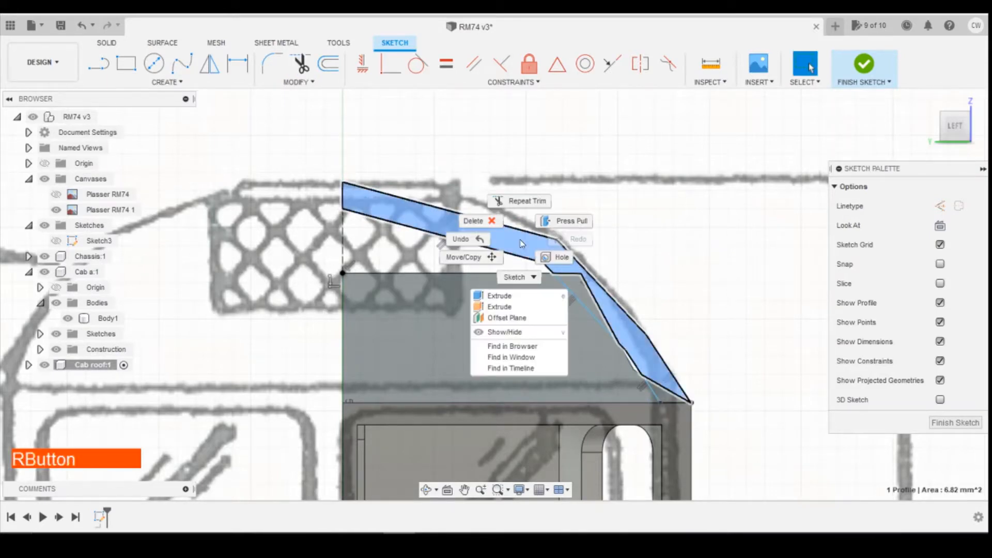
pyautogui.click(380, 212)
pyautogui.keyDown('shift'); pyautogui.click(670, 400); pyautogui.keyUp('shift')
pyautogui.rightClick(671, 400)
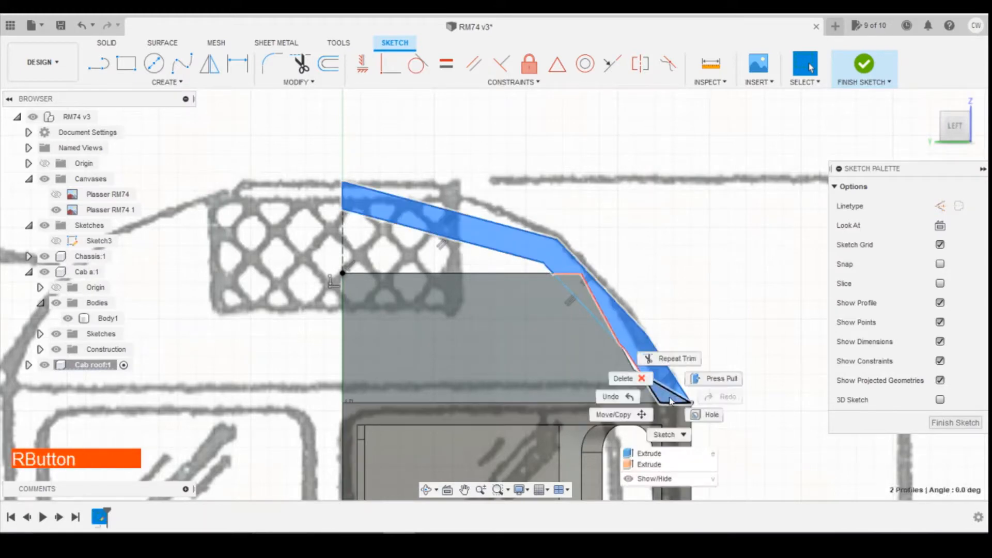
pyautogui.click(646, 453)
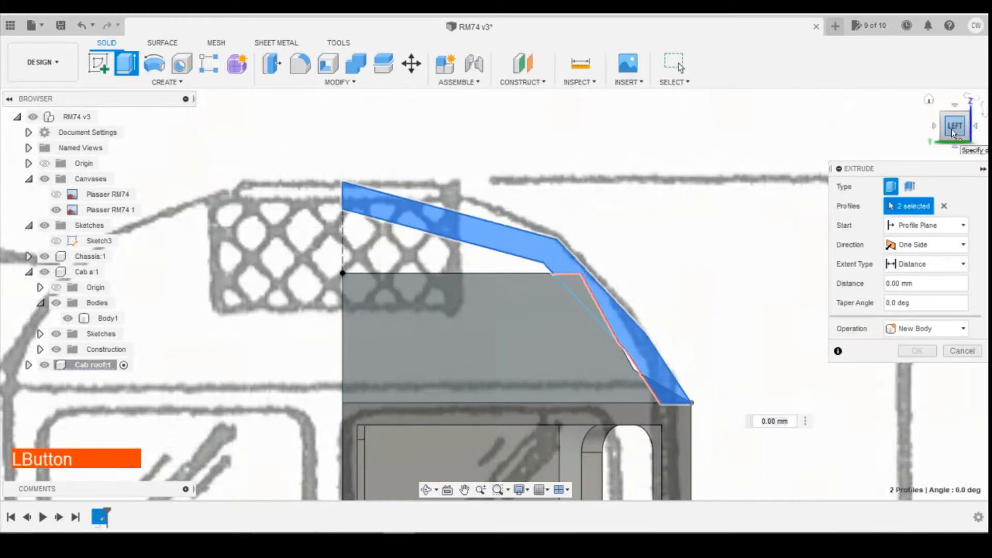
pyautogui.click(976, 128)
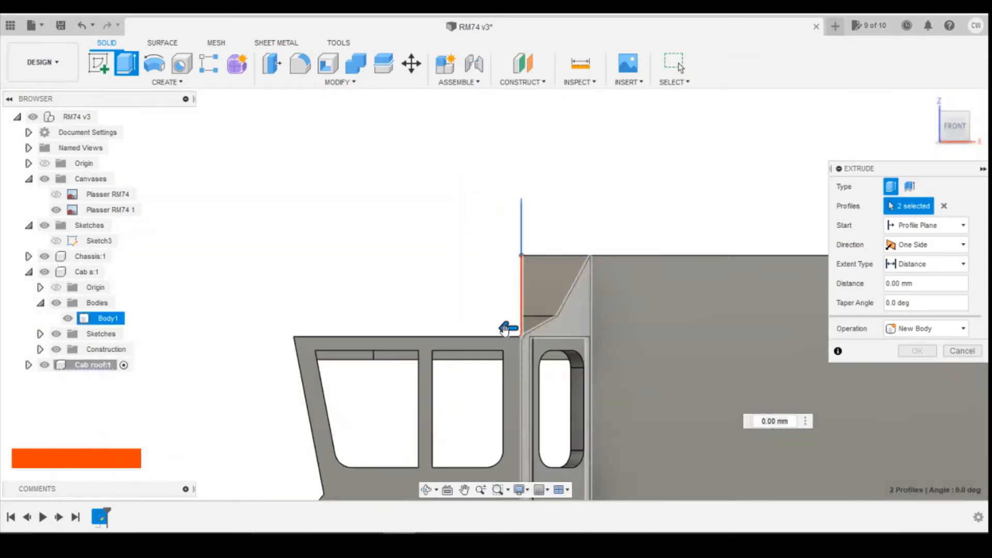
pyautogui.moveTo(509, 327); pyautogui.dragTo(274, 326)
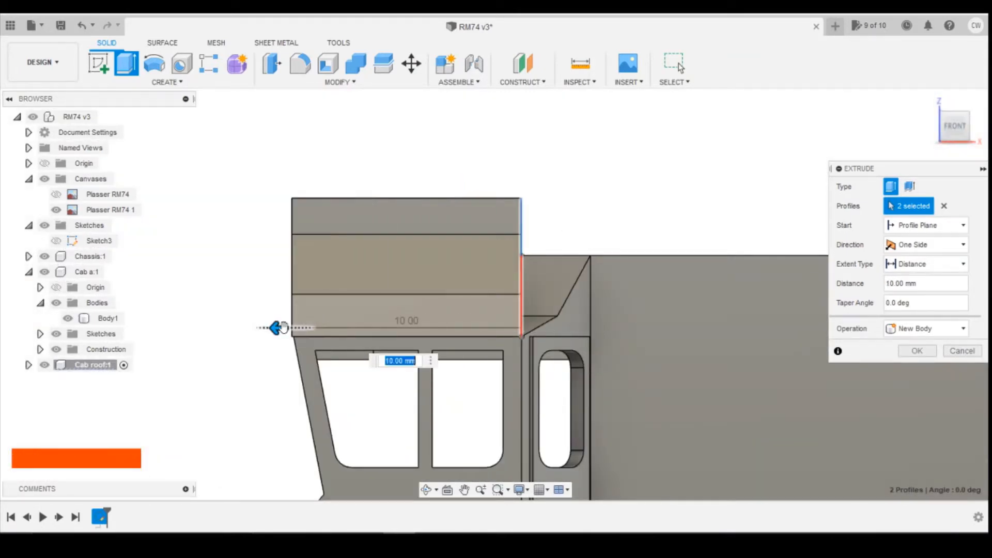
pyautogui.scroll(5, 302, 344)
pyautogui.scroll(-5, 211, 360)
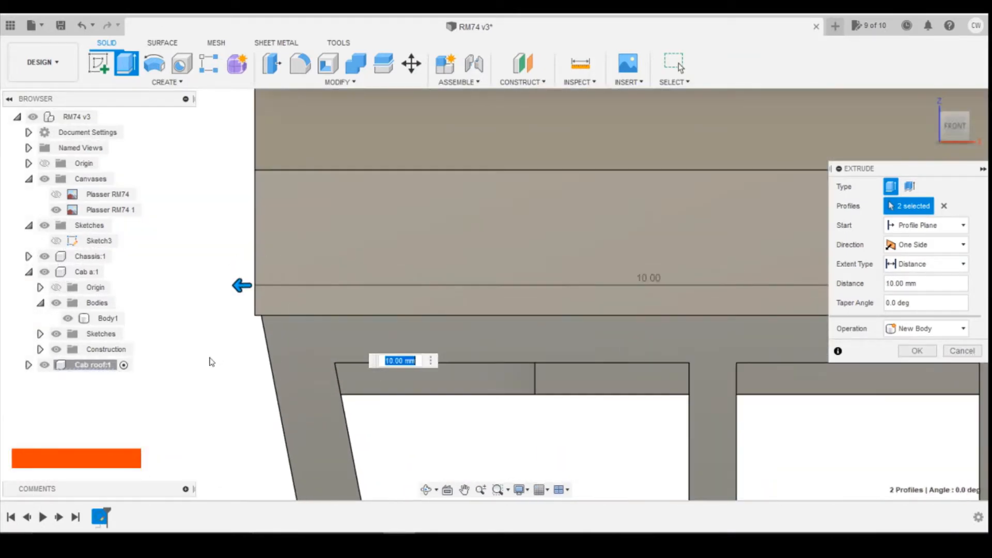
# Change the roof extrusion's direction to Two Sides
pyautogui.click(925, 245)
pyautogui.click(913, 276)
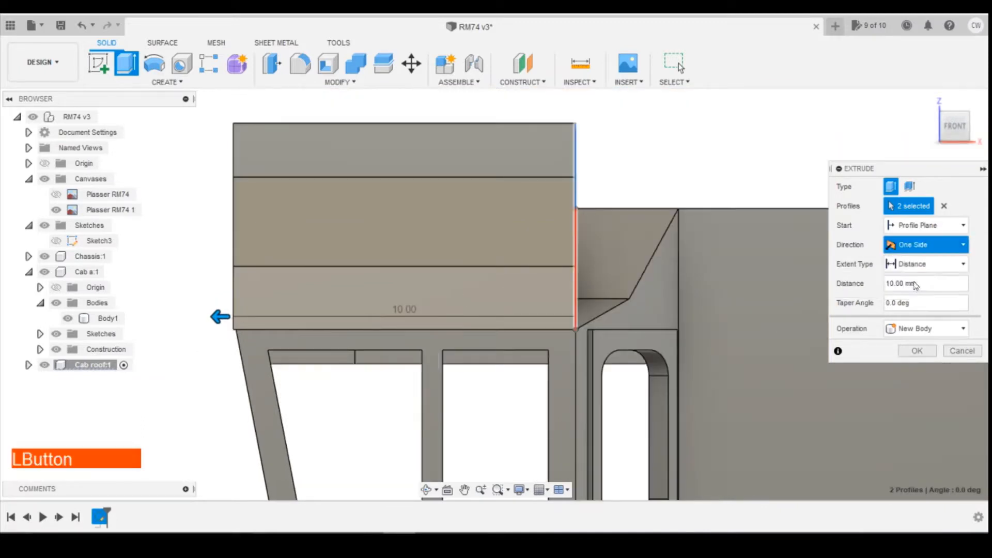
pyautogui.scroll(-3, 360, 339)
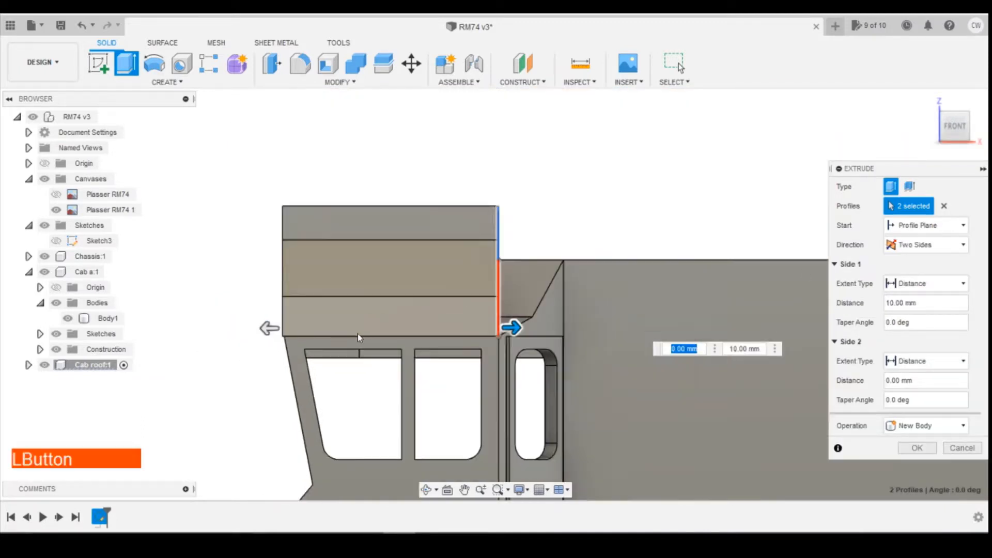
# Examine the reference photos in Photos for the roof's shape and extent, and return to the model
pyautogui.click(431, 541)
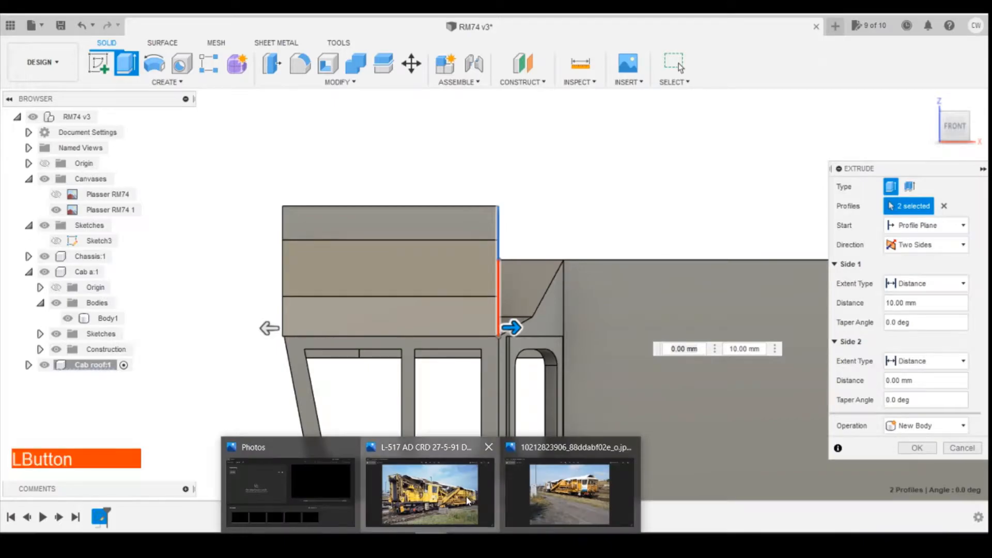
pyautogui.click(466, 497)
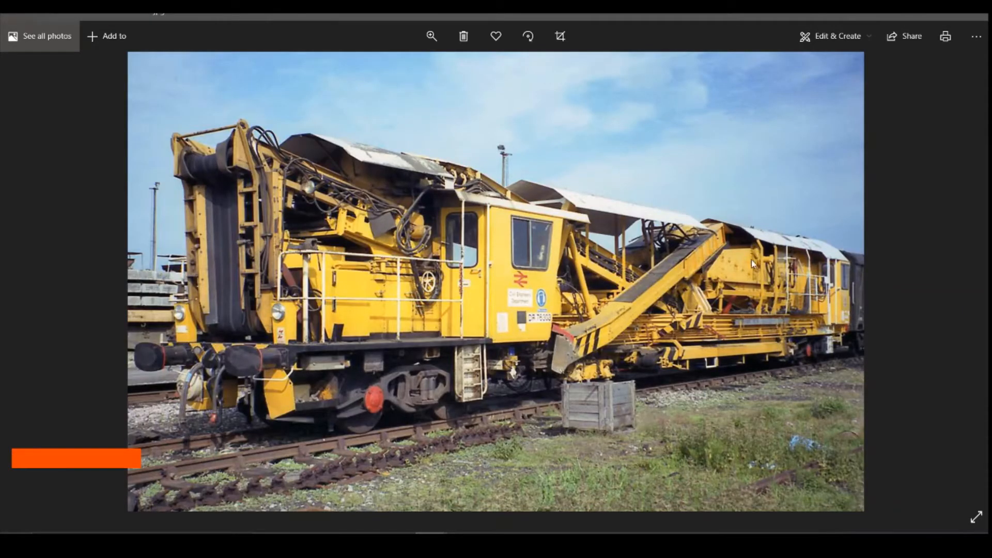
pyautogui.scroll(-1, 760, 246)
pyautogui.scroll(1, 759, 246)
pyautogui.scroll(-2, 753, 262)
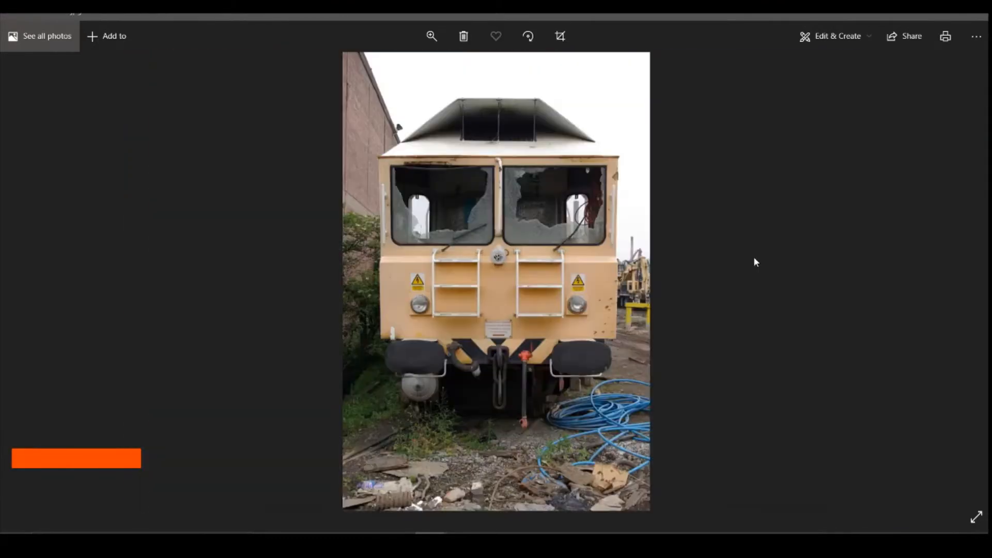
pyautogui.click(399, 541)
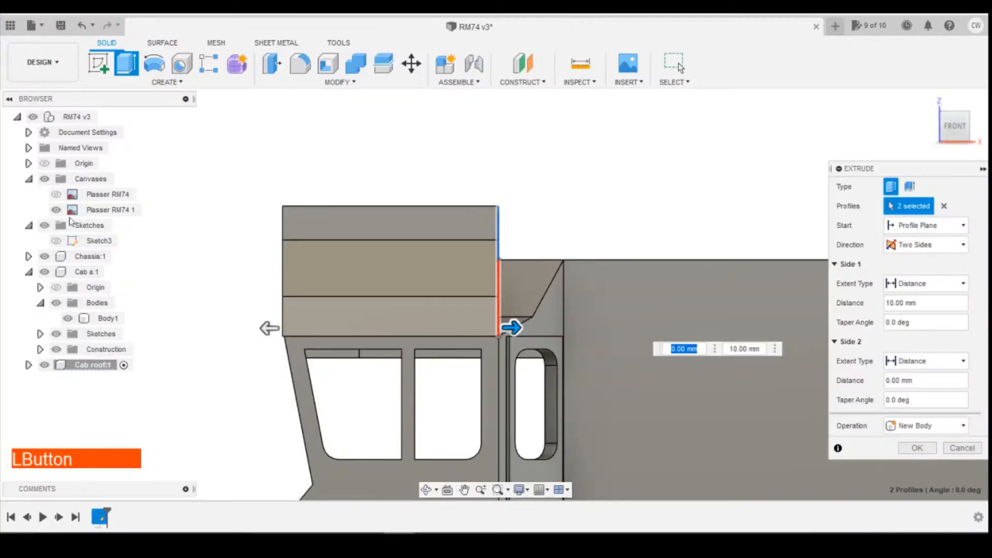
# Show the Plasser RM74 side-view canvas and extend the roof extrusion's Side 2 to 46.50 mm, reaching the drawn roof's rear end
pyautogui.click(56, 194)
pyautogui.scroll(-6, 519, 279)
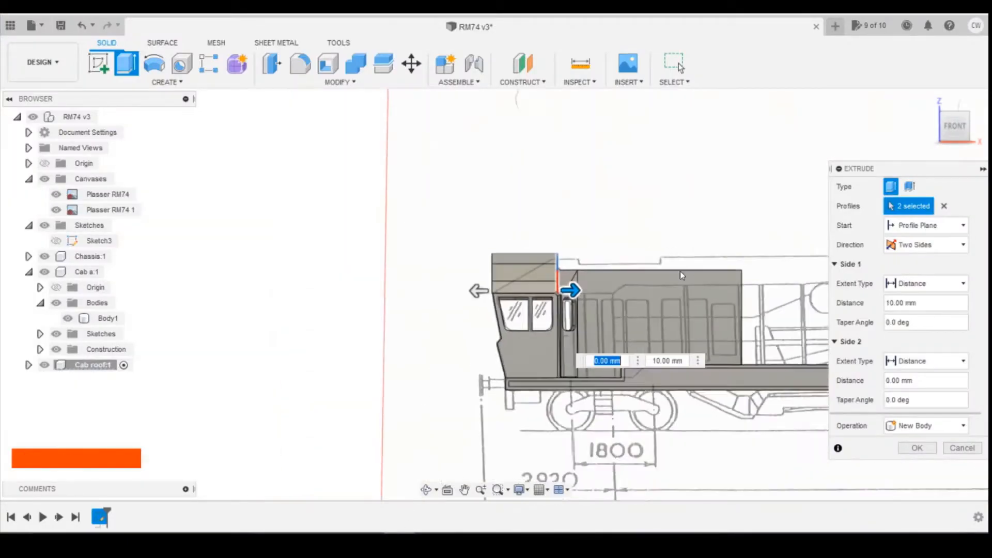
pyautogui.scroll(3, 760, 300)
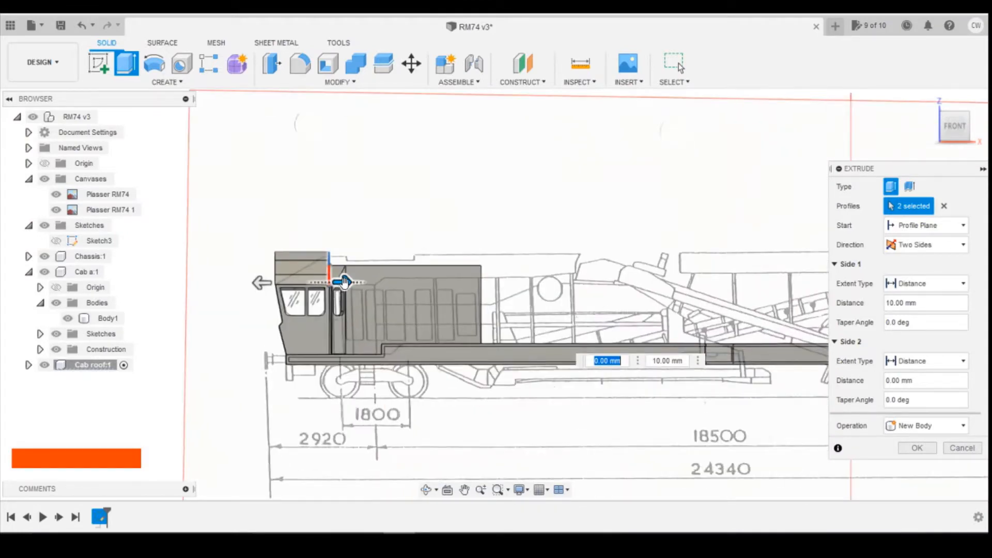
pyautogui.moveTo(344, 282); pyautogui.dragTo(591, 281)
pyautogui.scroll(3, 597, 268)
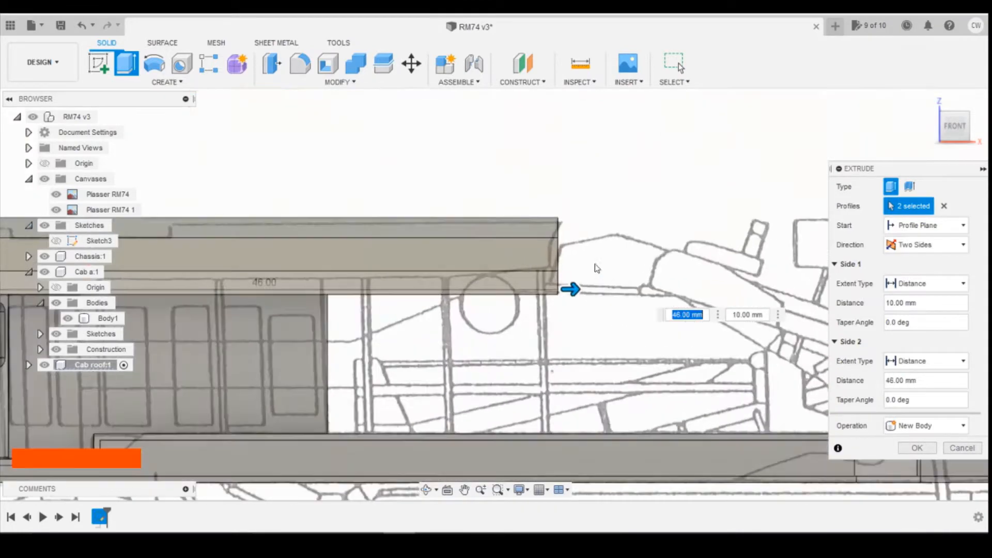
pyautogui.scroll(4, 568, 284)
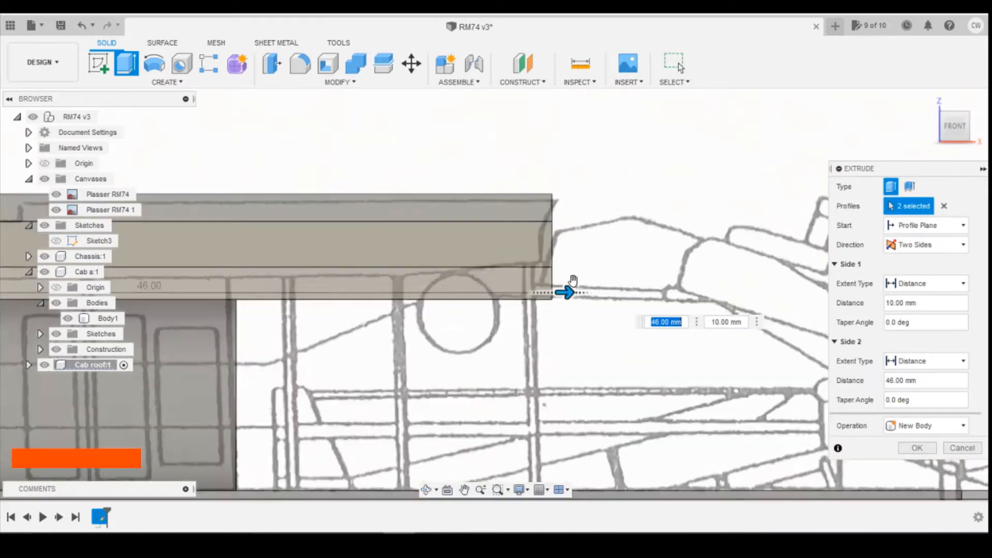
pyautogui.moveTo(546, 305); pyautogui.dragTo(565, 303)
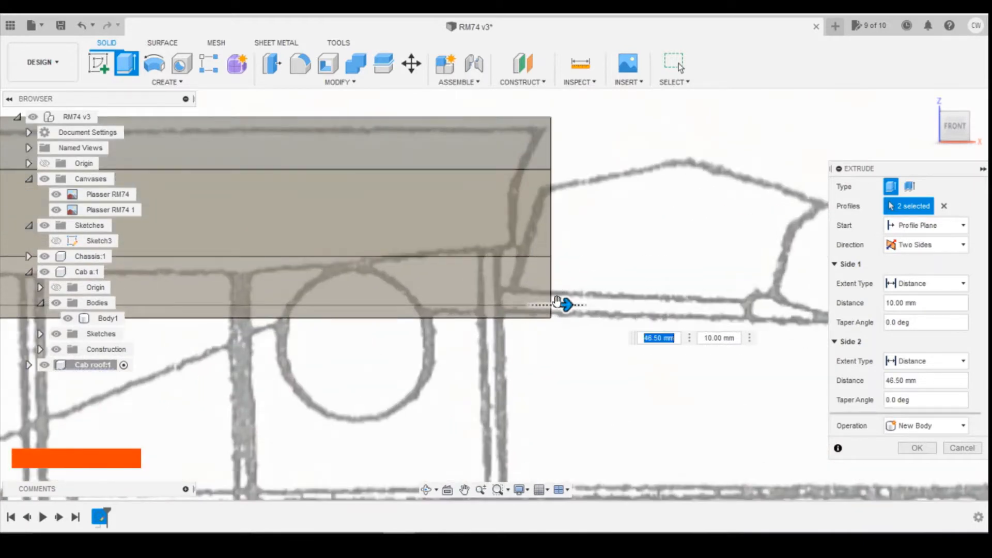
pyautogui.scroll(2, 594, 308)
pyautogui.scroll(-6, 595, 309)
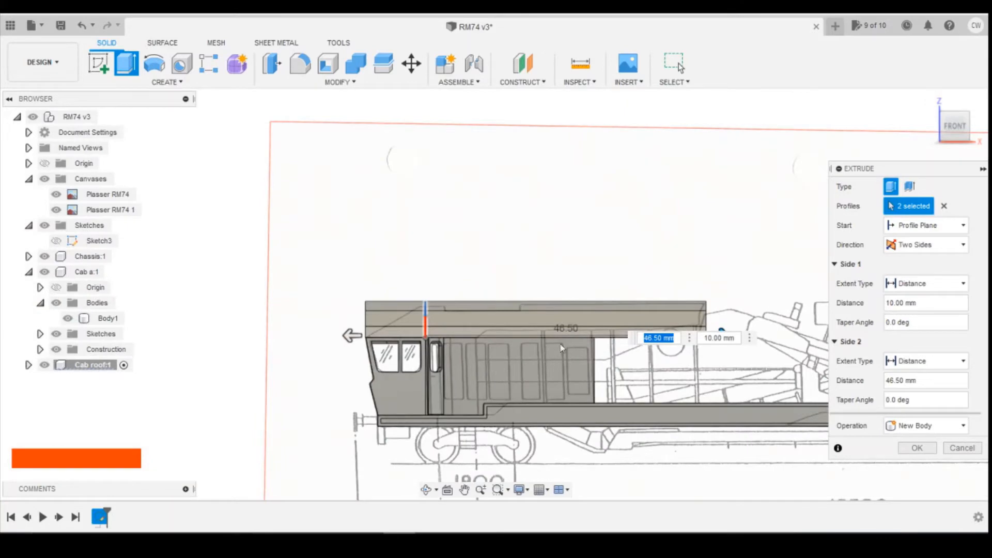
pyautogui.click(911, 446)
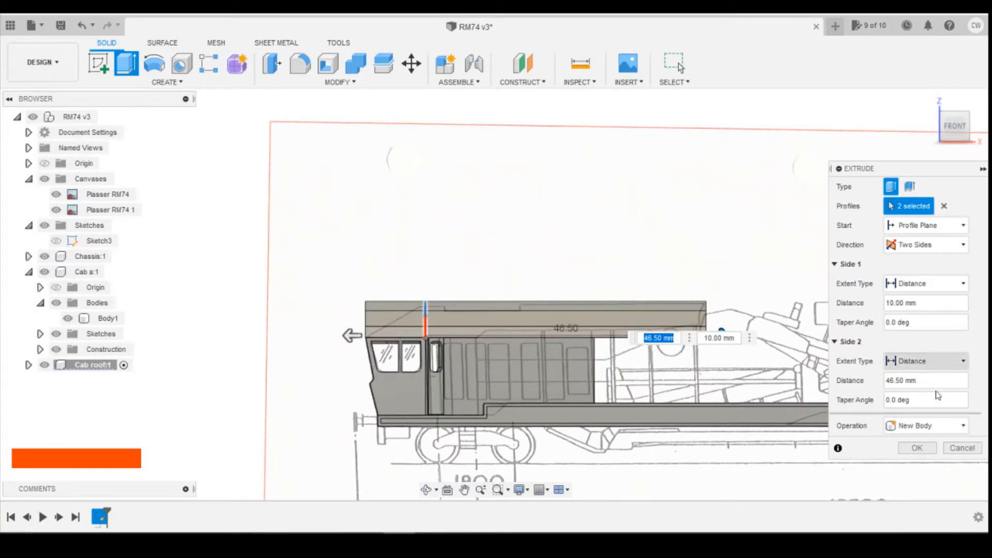
pyautogui.click(905, 448)
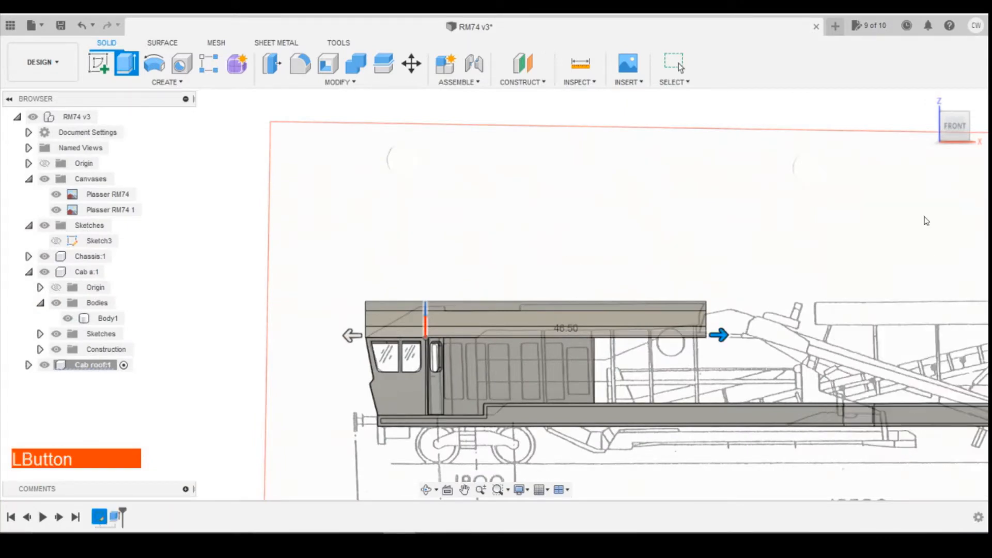
pyautogui.click(963, 130)
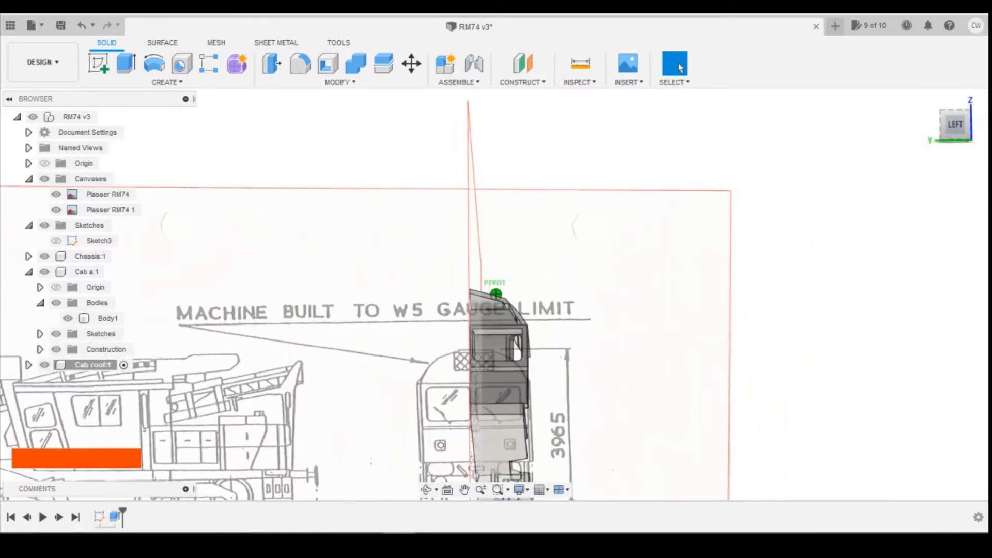
pyautogui.scroll(6, 486, 296)
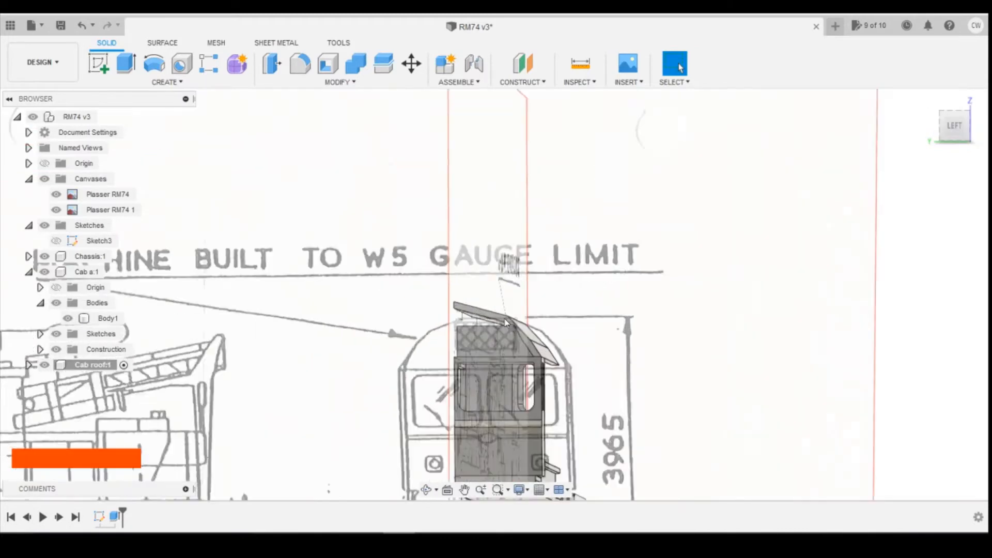
pyautogui.click(955, 126)
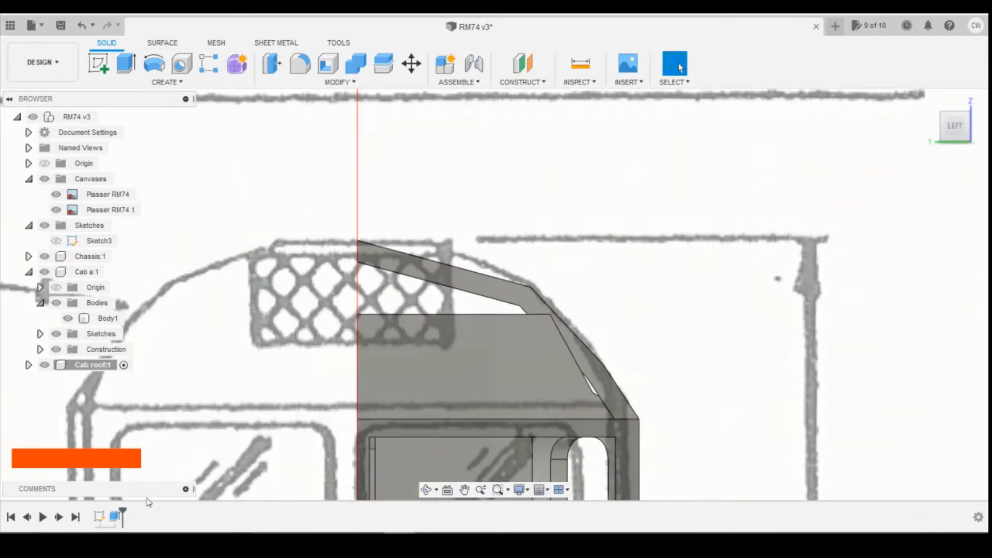
pyautogui.rightClick(101, 518)
pyautogui.click(147, 428)
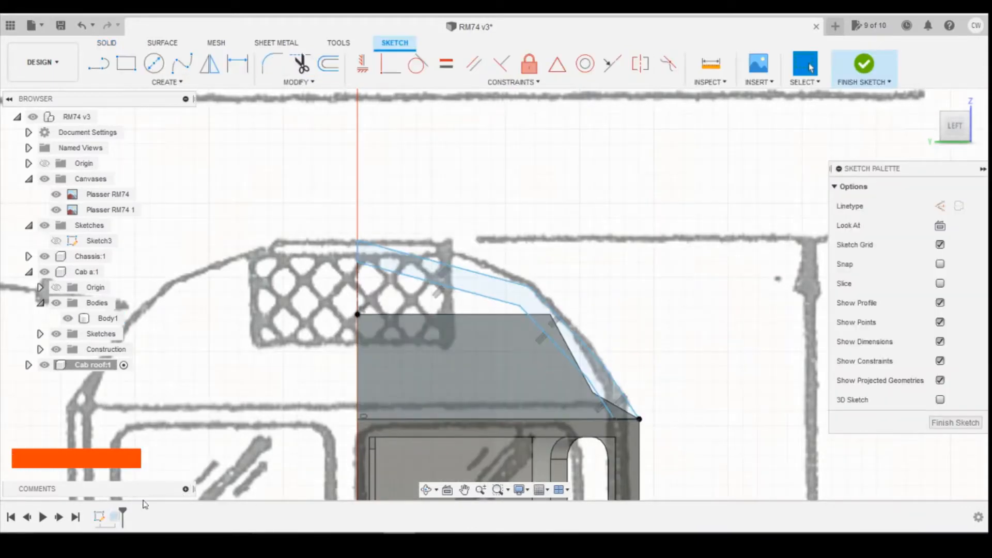
pyautogui.click(943, 423)
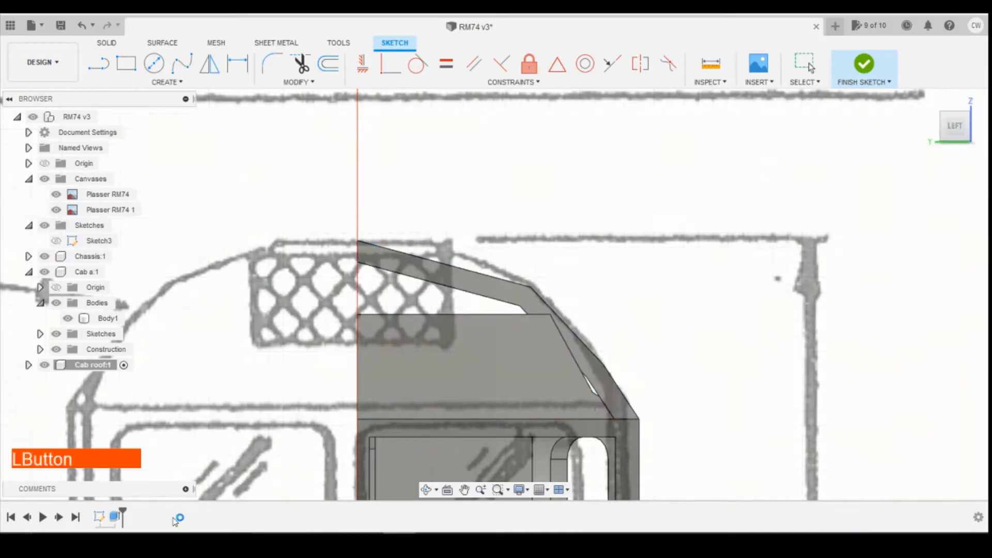
# Edit the roof extrusion to include the narrow wedge region where the sloping roof side overlaps the cab body
pyautogui.rightClick(114, 517)
pyautogui.click(155, 386)
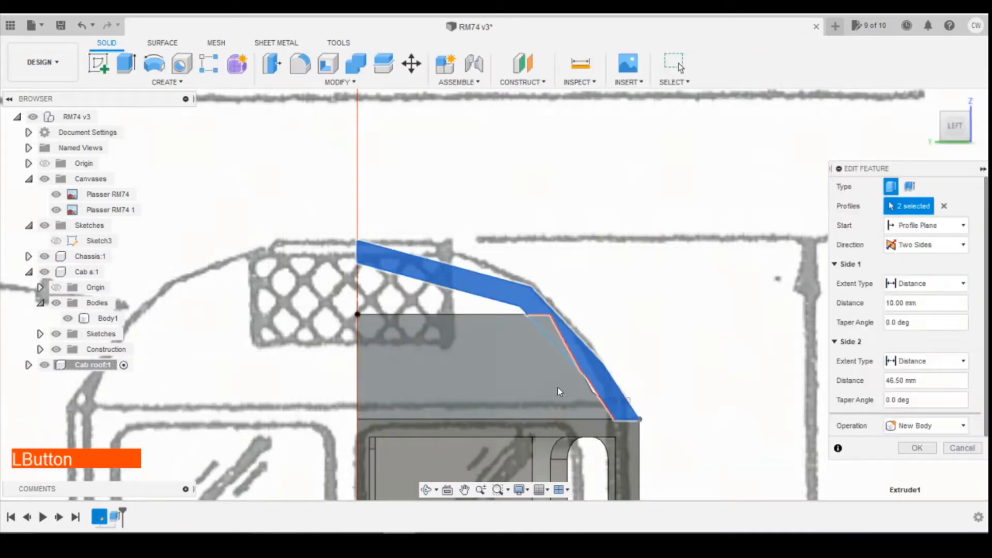
pyautogui.keyDown('shift'); pyautogui.click(550, 328); pyautogui.keyUp('shift')
pyautogui.keyDown('shift'); pyautogui.click(551, 327); pyautogui.keyUp('shift')
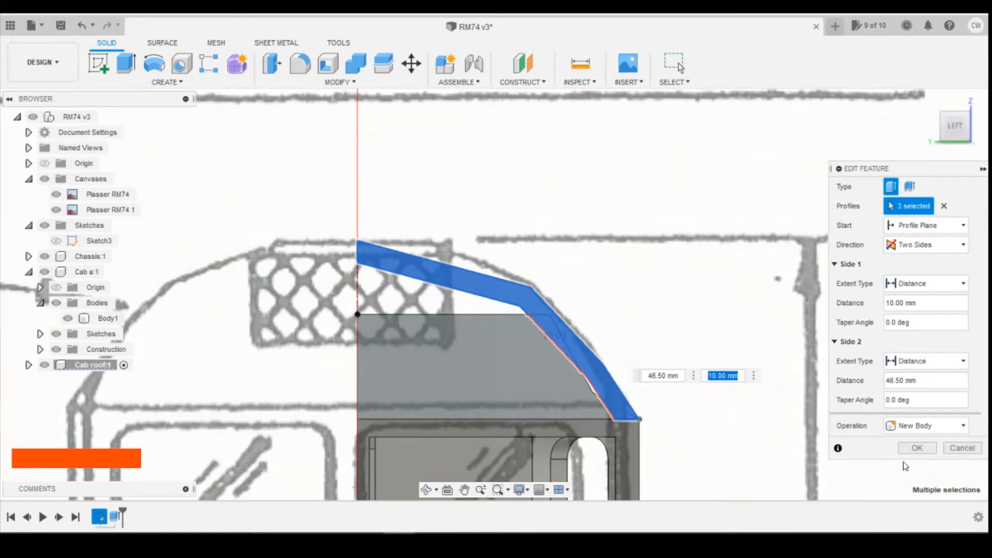
pyautogui.click(917, 449)
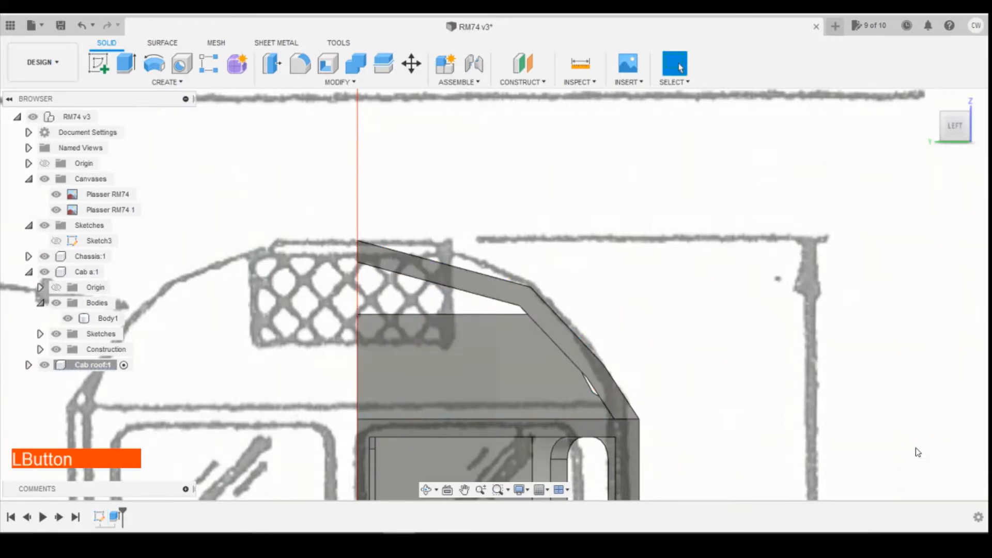
# Activate the Cab a component and project the roof's two sloping inner side edges into a new sketch on the cab's raised end face
pyautogui.moveTo(949, 124)
pyautogui.mouseDown()
pyautogui.moveTo(922, 126)
pyautogui.moveTo(960, 126)
pyautogui.moveTo(950, 128)
pyautogui.mouseUp()
pyautogui.click(954, 126)
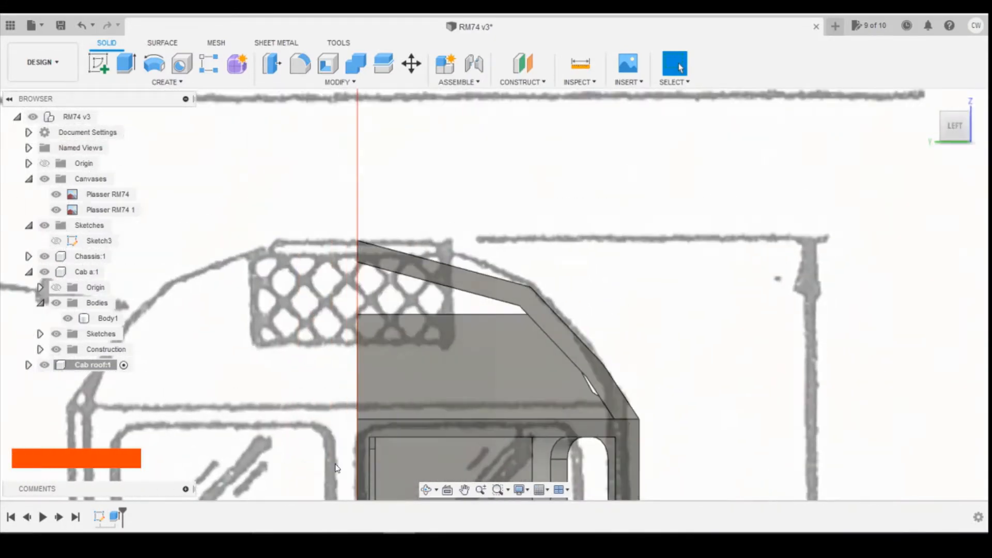
pyautogui.click(515, 348)
pyautogui.click(110, 273)
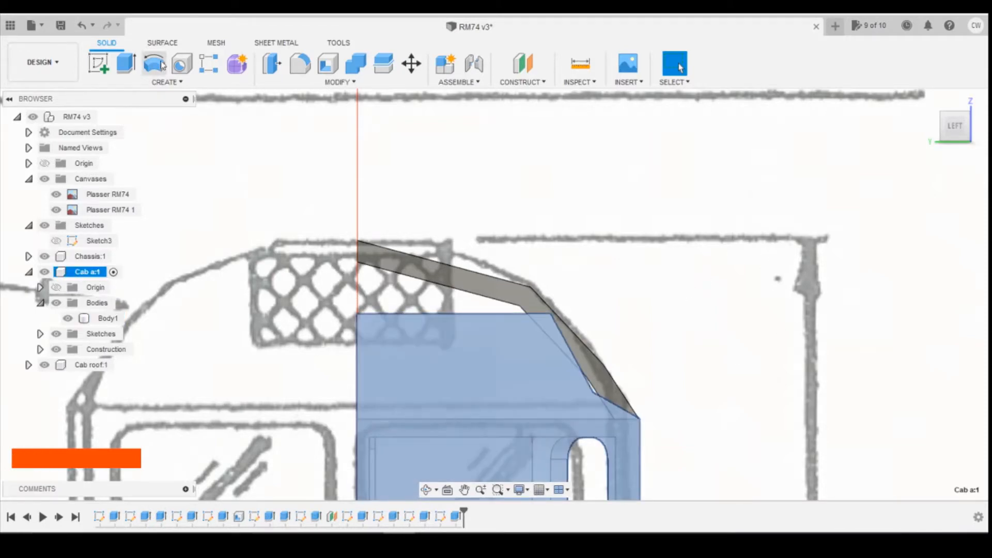
pyautogui.click(99, 63)
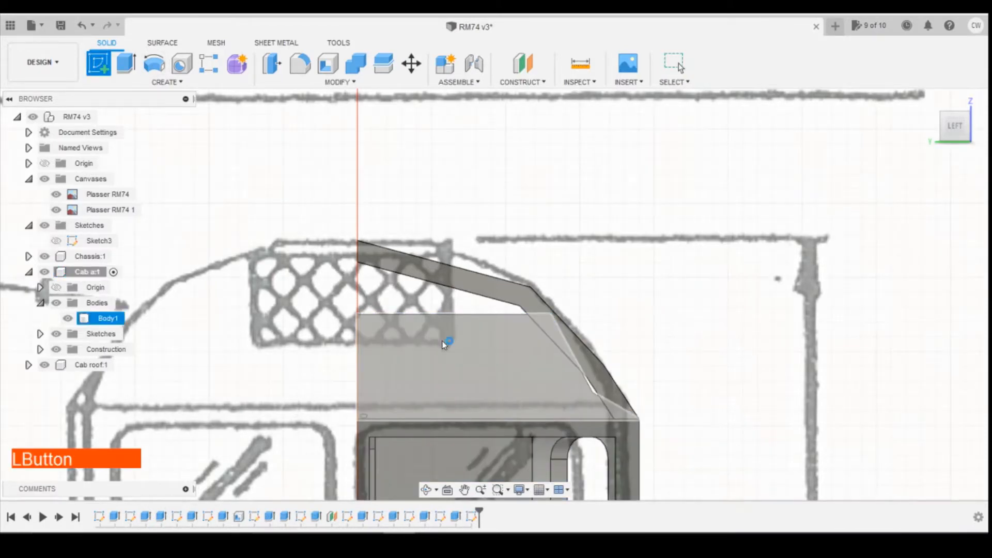
pyautogui.click(443, 339)
pyautogui.press('p')
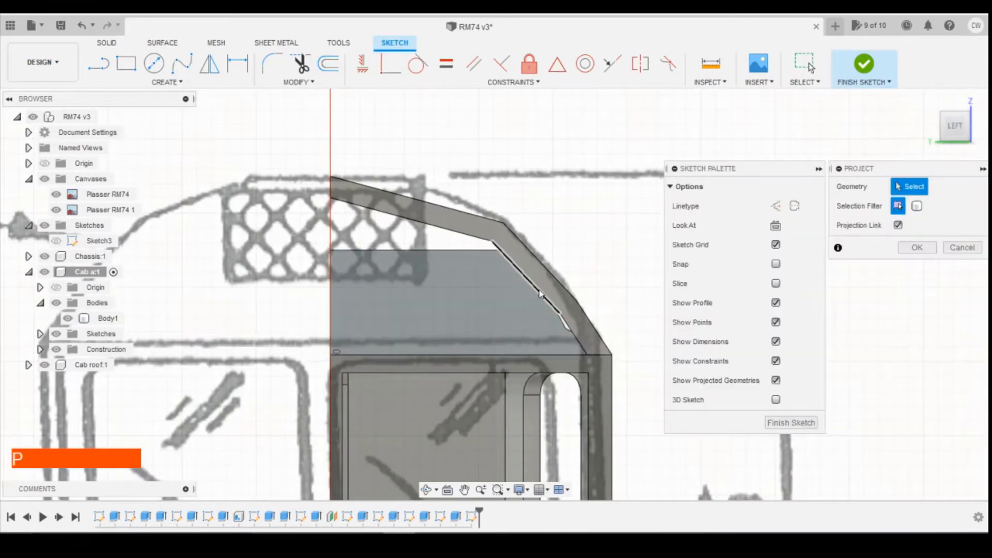
pyautogui.click(540, 293)
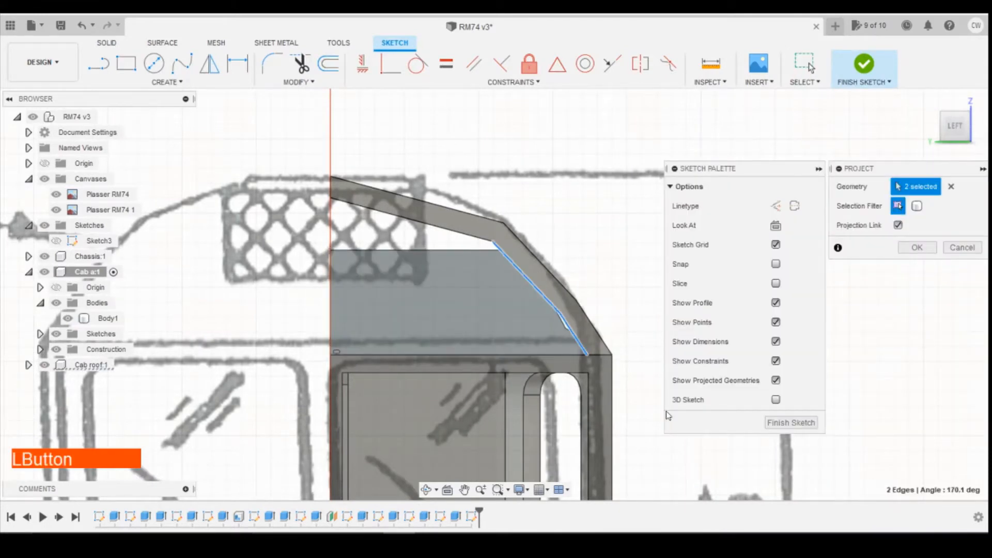
pyautogui.click(922, 249)
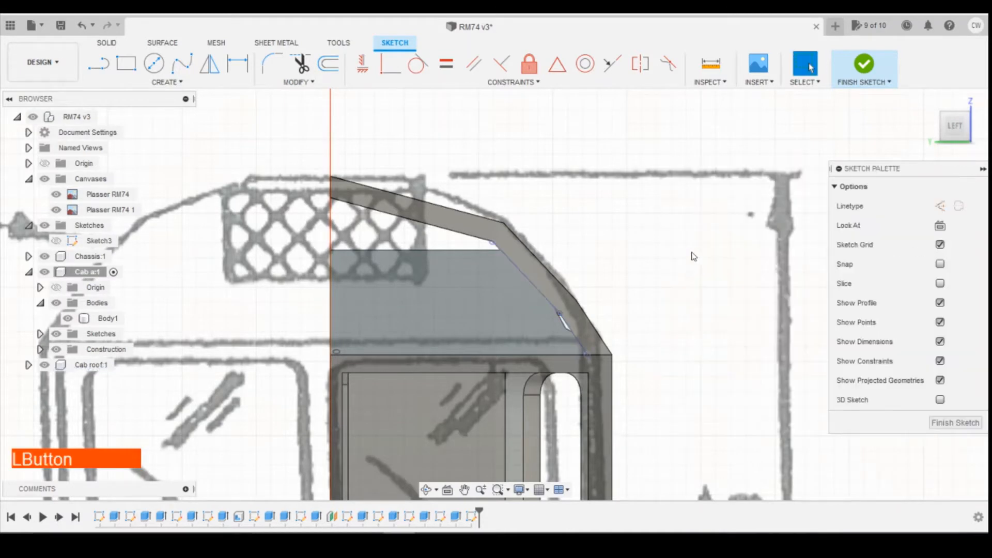
# Hide the cab roof and cut the two sketch regions outside the projected edges from the cab body, with a distance of -28.50 mm
pyautogui.scroll(5, 546, 289)
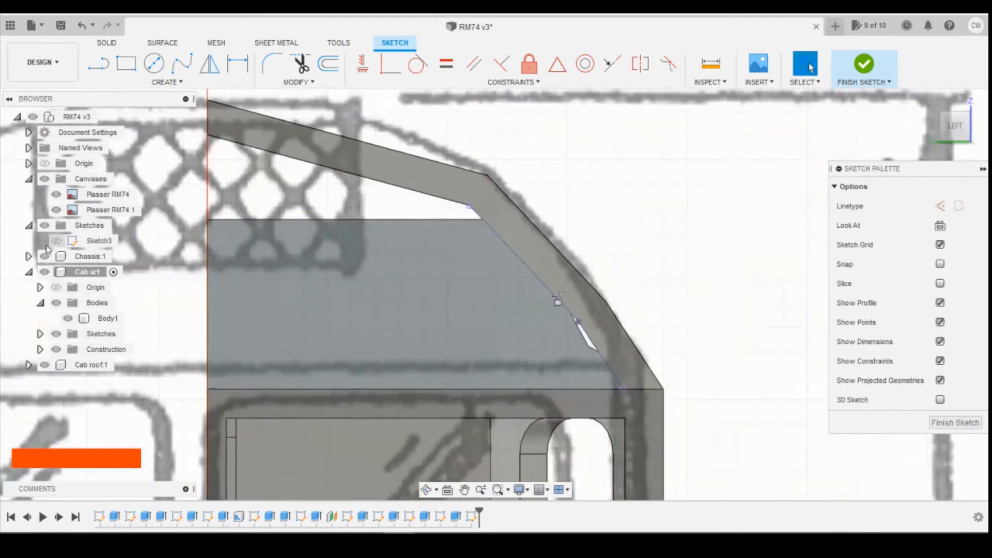
pyautogui.click(42, 367)
pyautogui.click(43, 365)
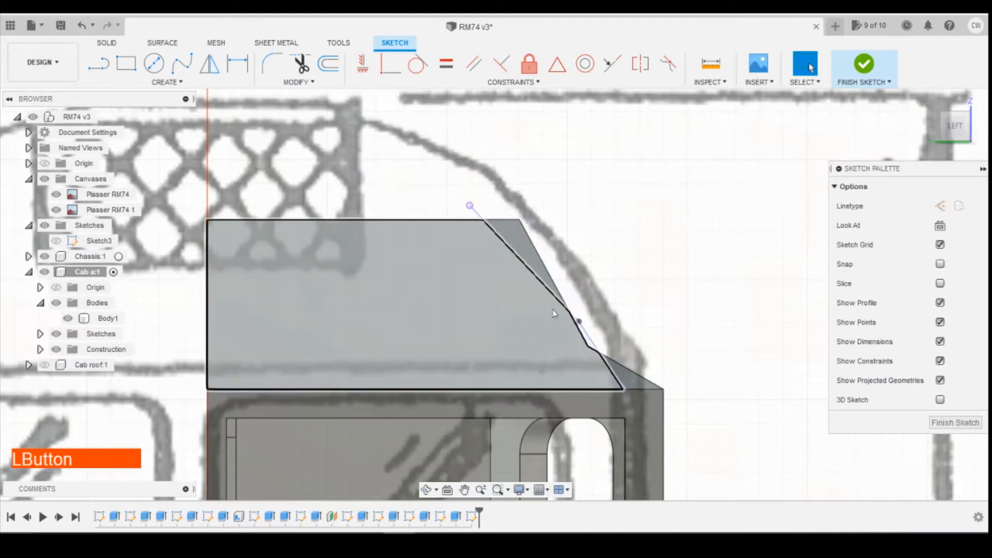
pyautogui.click(528, 254)
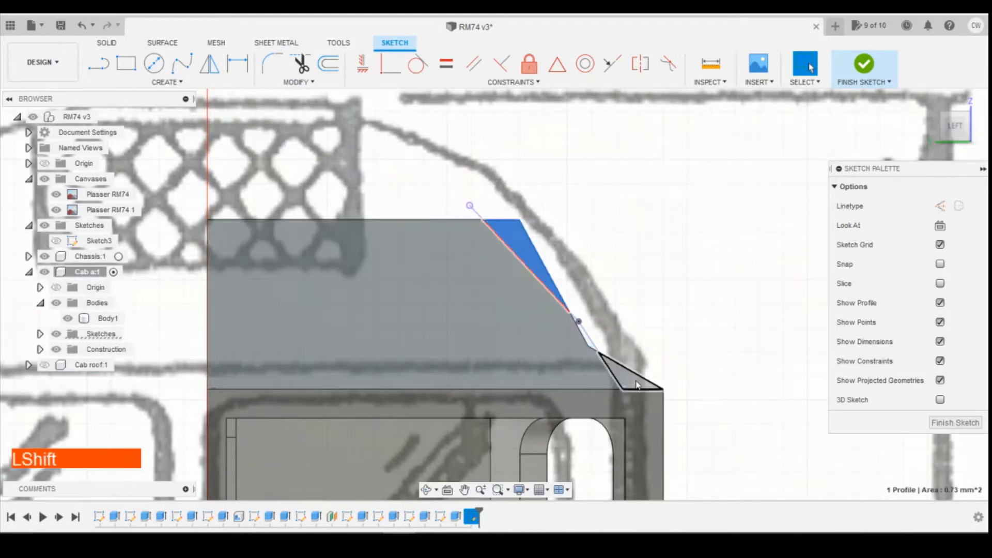
pyautogui.keyDown('shift'); pyautogui.click(636, 384); pyautogui.keyUp('shift')
pyautogui.rightClick(636, 384)
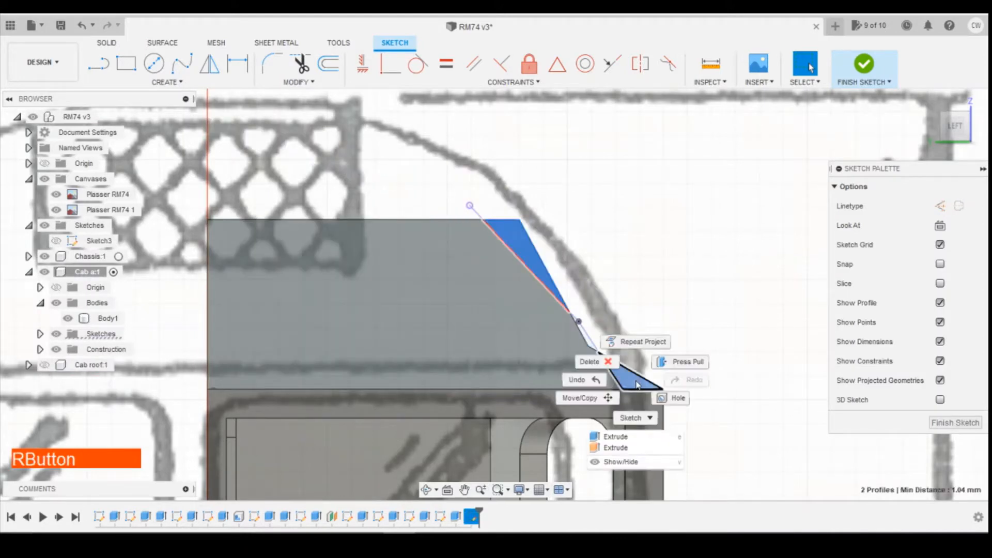
pyautogui.click(616, 437)
pyautogui.click(955, 126)
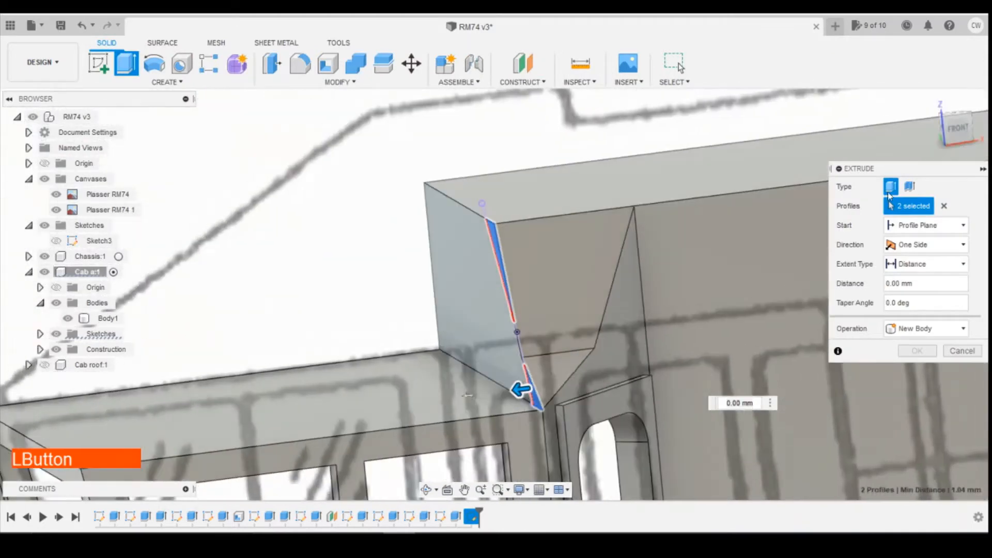
pyautogui.moveTo(526, 391); pyautogui.dragTo(779, 350)
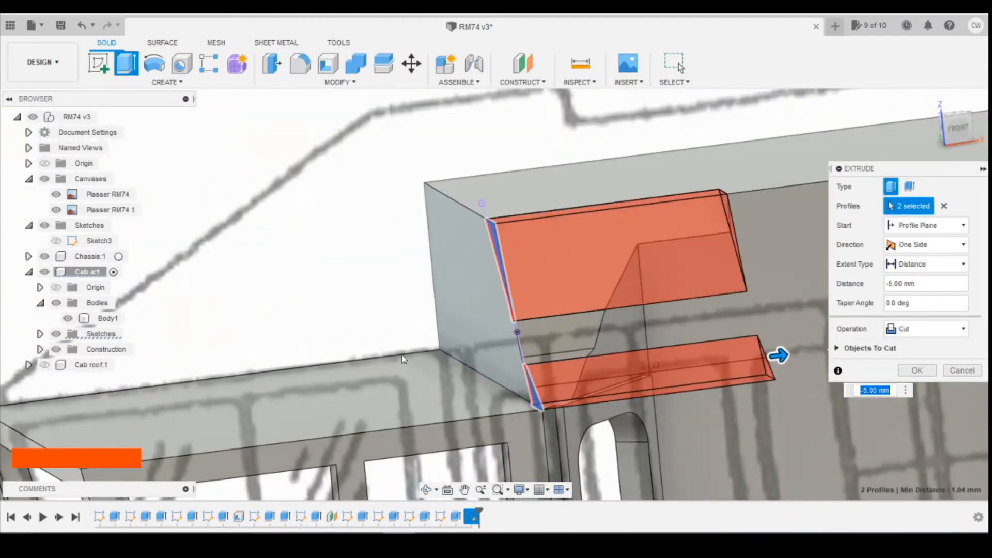
pyautogui.keyDown('shift'); pyautogui.moveTo(780, 350); pyautogui.dragTo(3, 245, button='middle'); pyautogui.keyUp('shift')
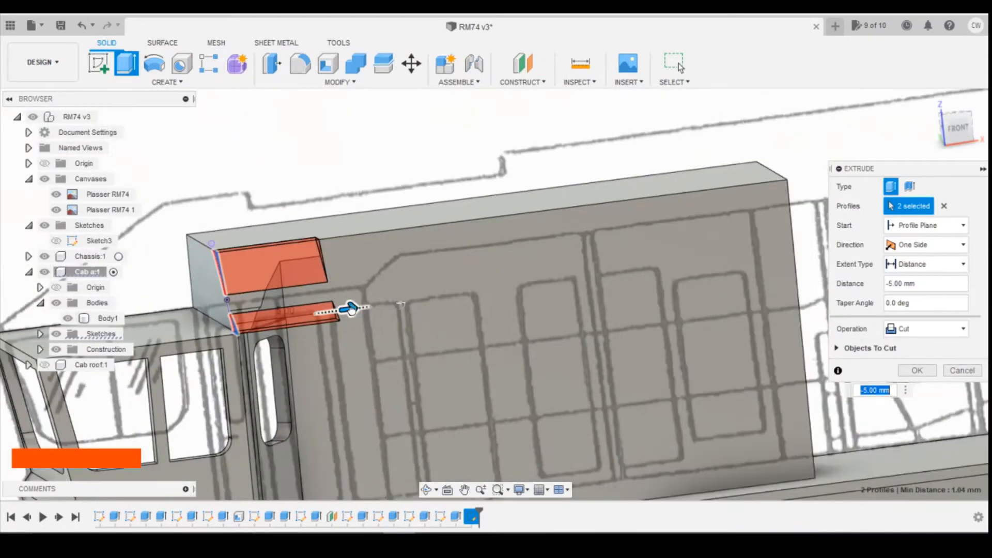
pyautogui.moveTo(351, 308); pyautogui.dragTo(829, 242)
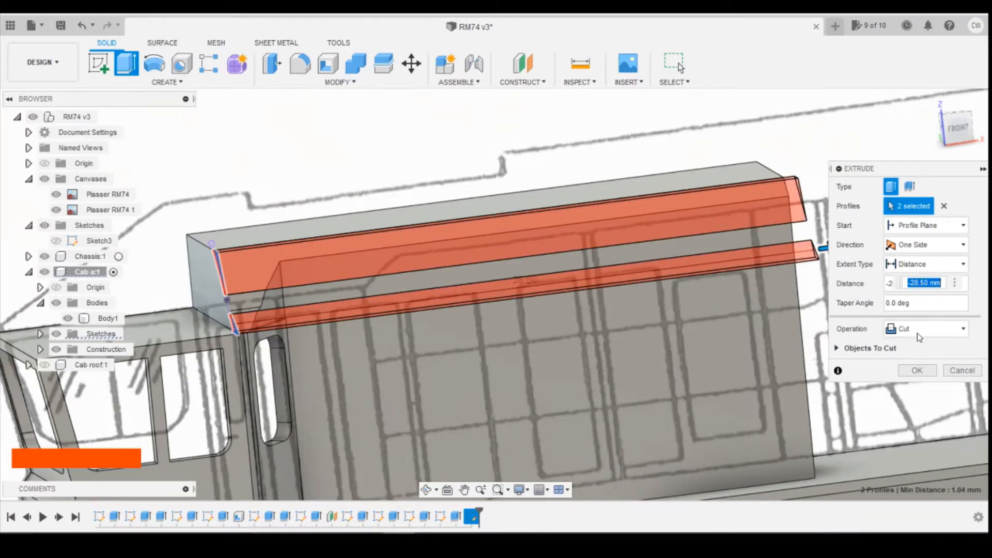
pyautogui.click(917, 371)
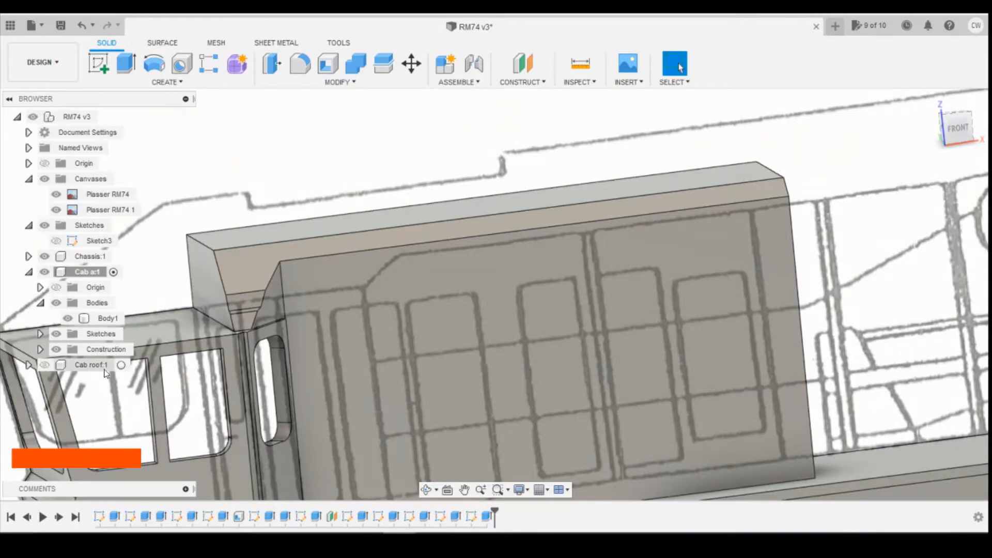
# Show the cab roof again and check its fit against the trimmed cab body from the left view
pyautogui.click(47, 365)
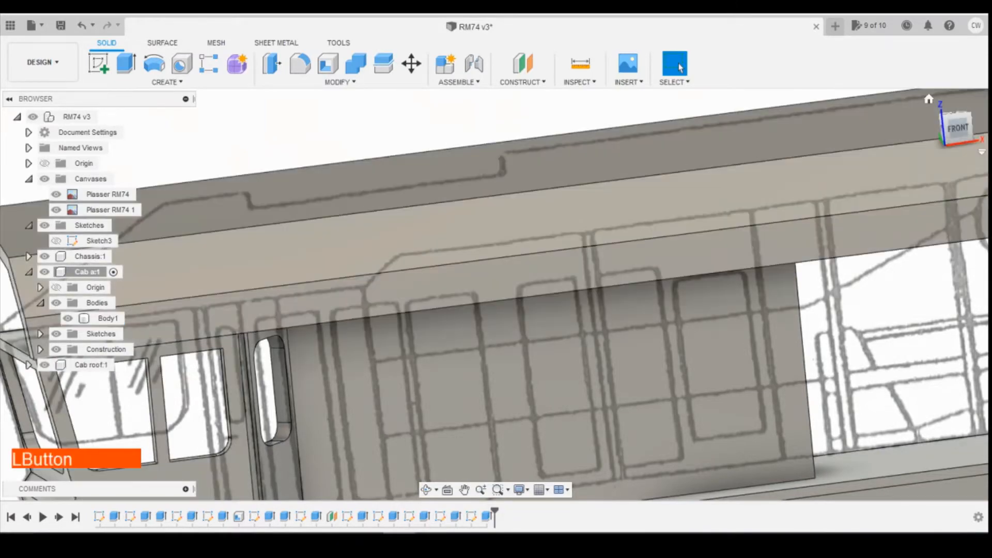
pyautogui.moveTo(959, 131); pyautogui.dragTo(944, 134)
pyautogui.click(944, 133)
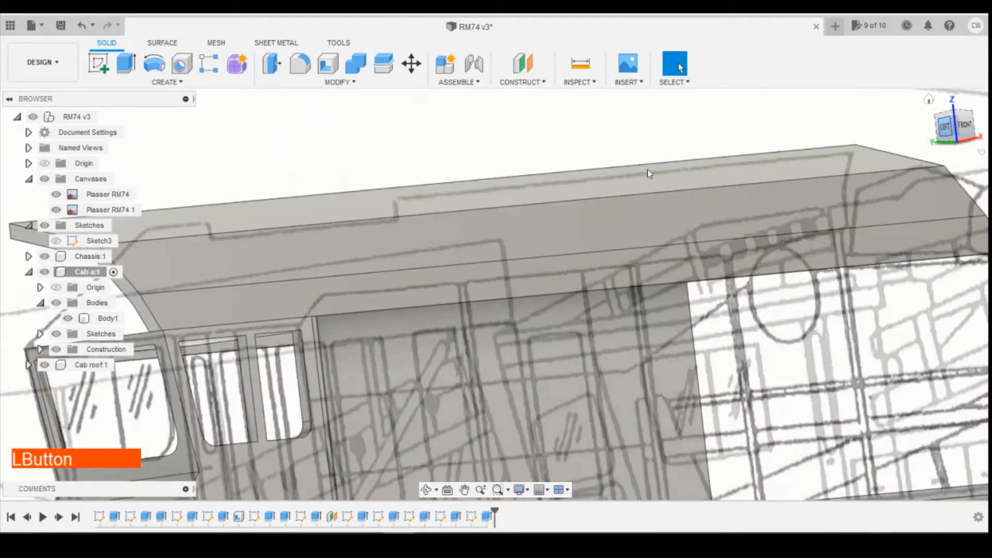
pyautogui.scroll(5, 565, 259)
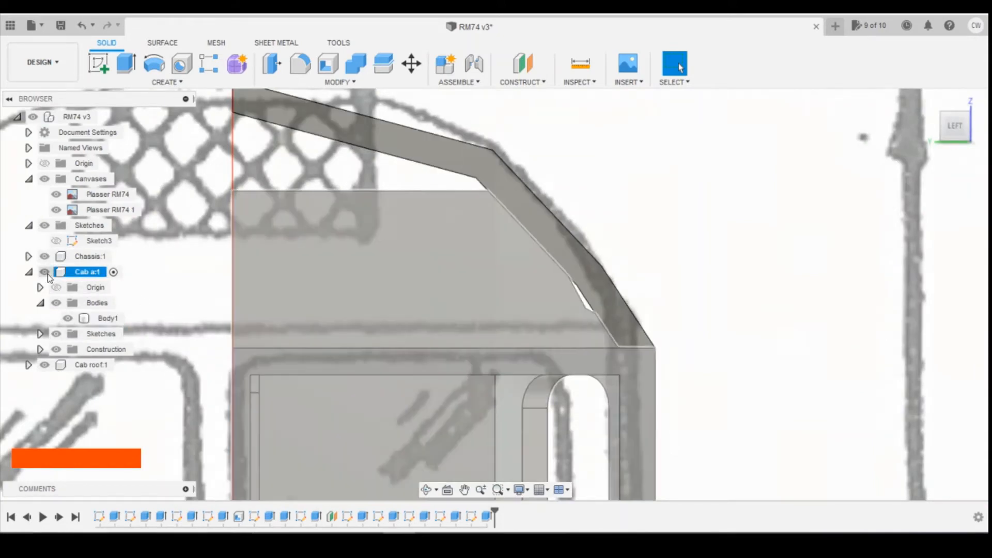
pyautogui.click(45, 365)
pyautogui.click(45, 365)
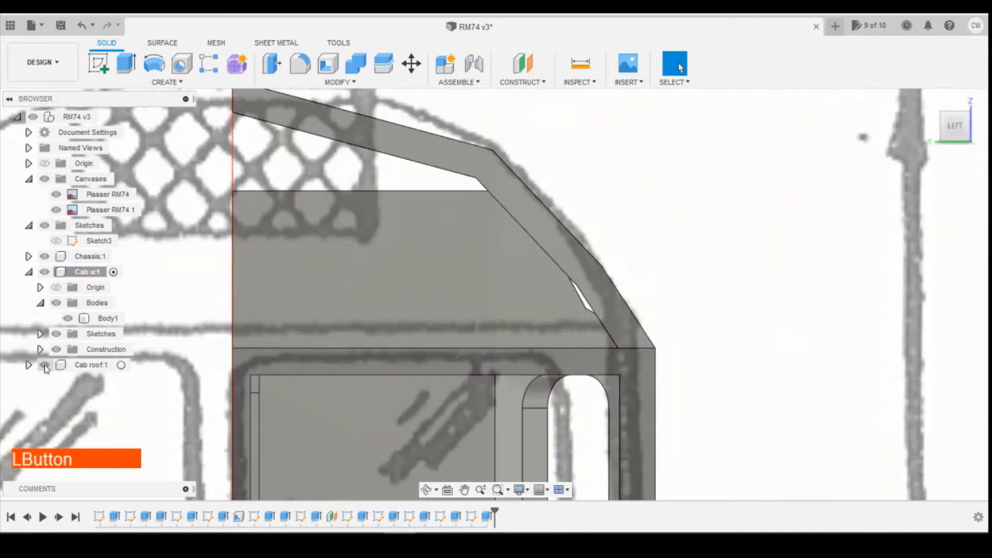
# Toggle the cab roof's visibility to examine the small gap between the trimmed cab body and the roof's sloping side
pyautogui.click(45, 365)
pyautogui.click(45, 365)
pyautogui.click(45, 365)
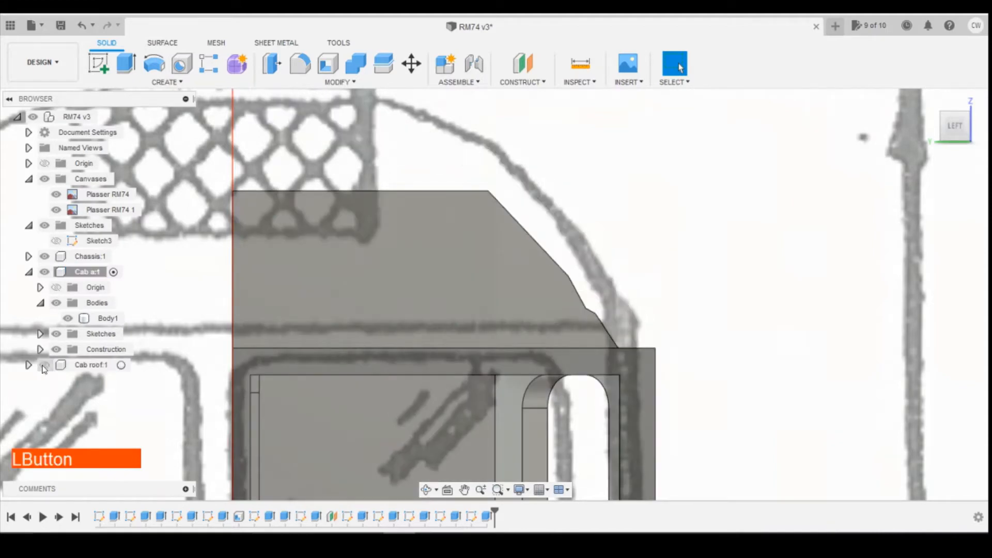
pyautogui.click(45, 365)
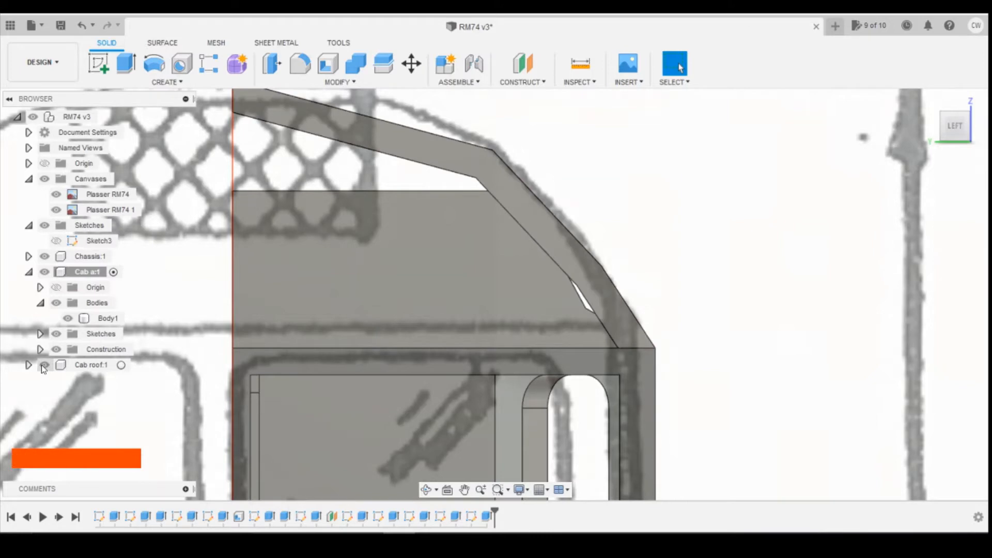
pyautogui.click(508, 308)
pyautogui.click(579, 304)
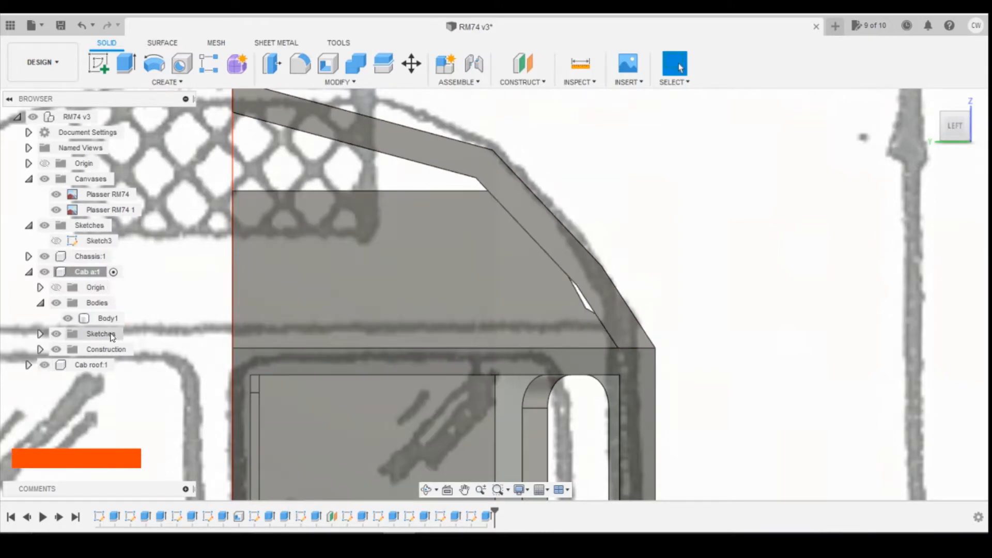
# Open Sketch12 to examine its profiles around the gap, and finish the sketch
pyautogui.click(472, 517)
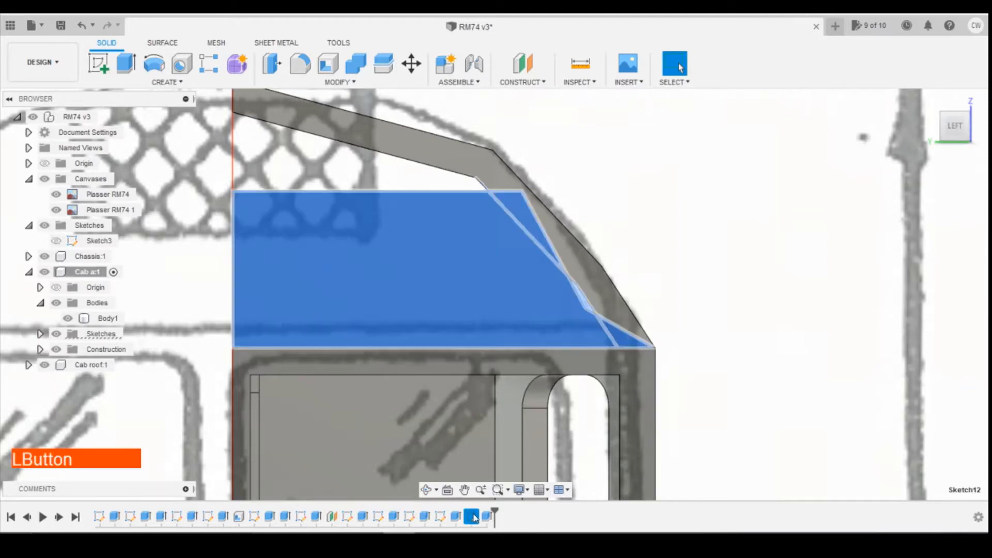
pyautogui.rightClick(472, 517)
pyautogui.click(509, 386)
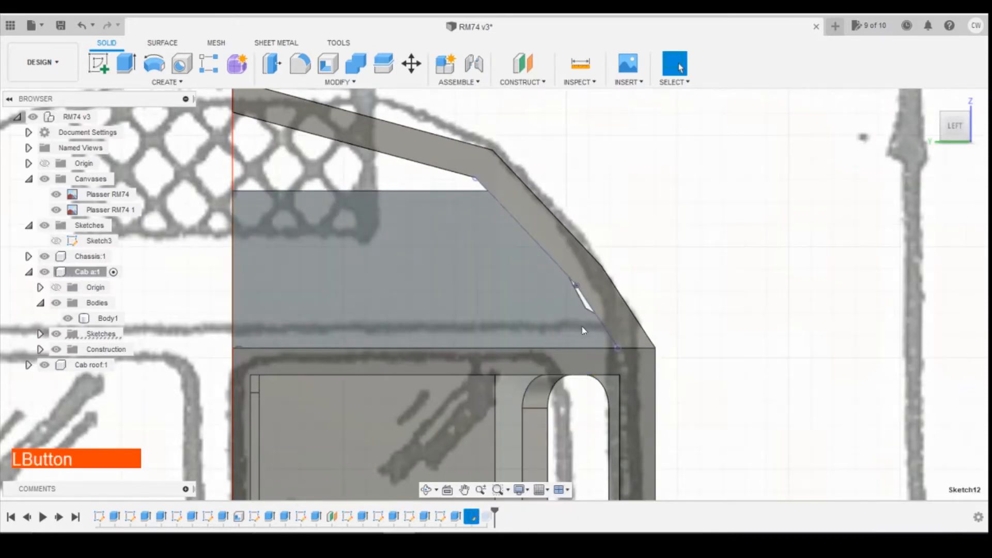
pyautogui.scroll(5, 583, 331)
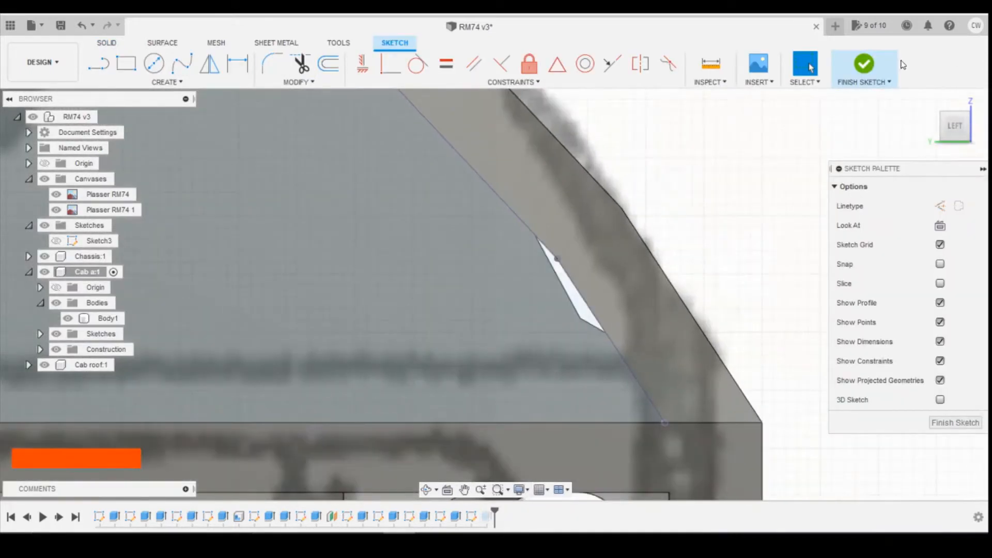
pyautogui.click(864, 65)
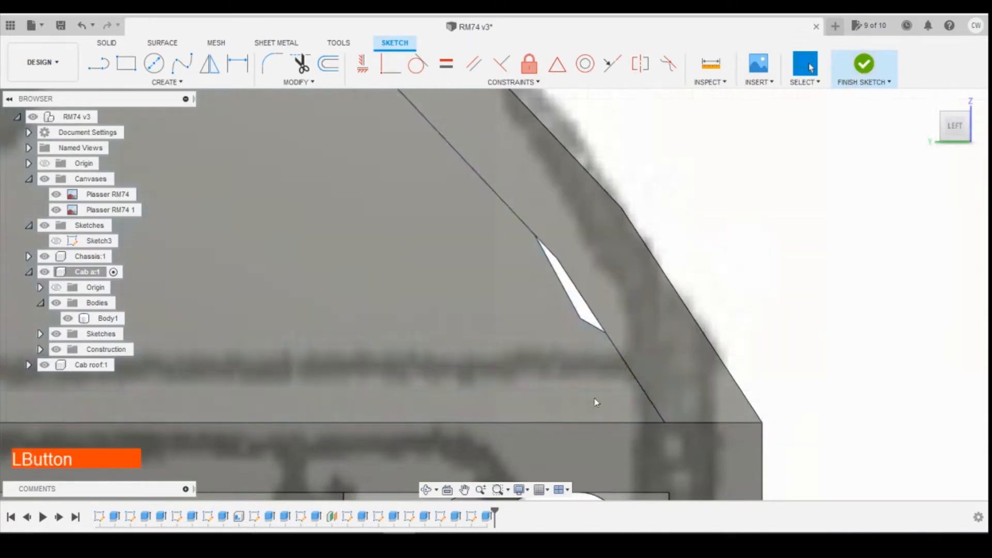
# Show Sketch12 in the Cab component and start extruding its narrow profile that covers the gap under the roof
pyautogui.scroll(3, 582, 310)
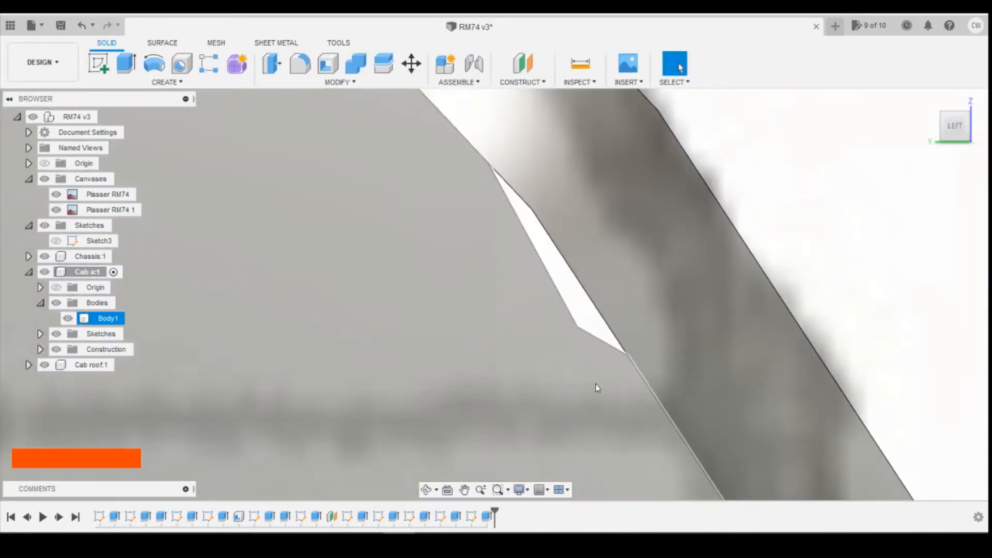
pyautogui.scroll(-2, 597, 388)
pyautogui.rightClick(472, 517)
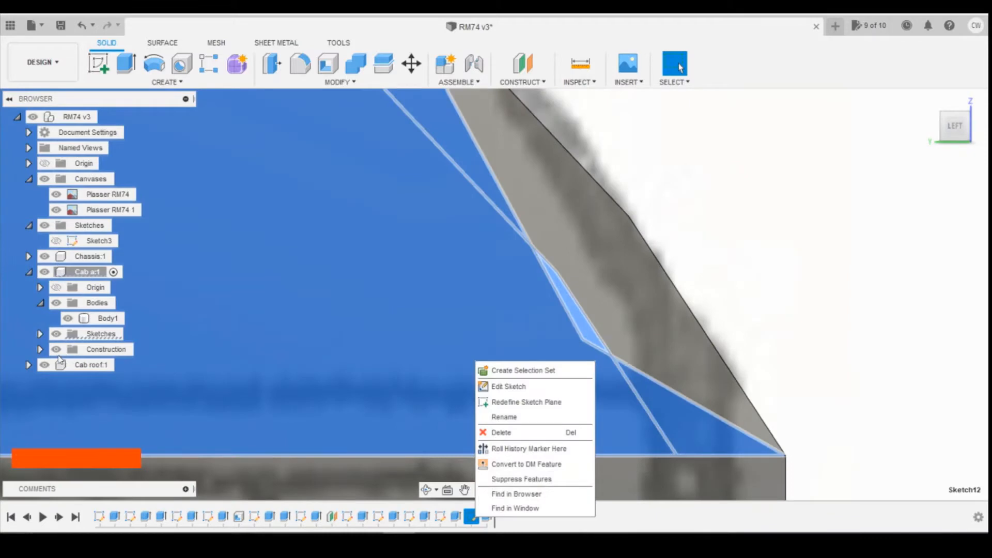
pyautogui.click(39, 334)
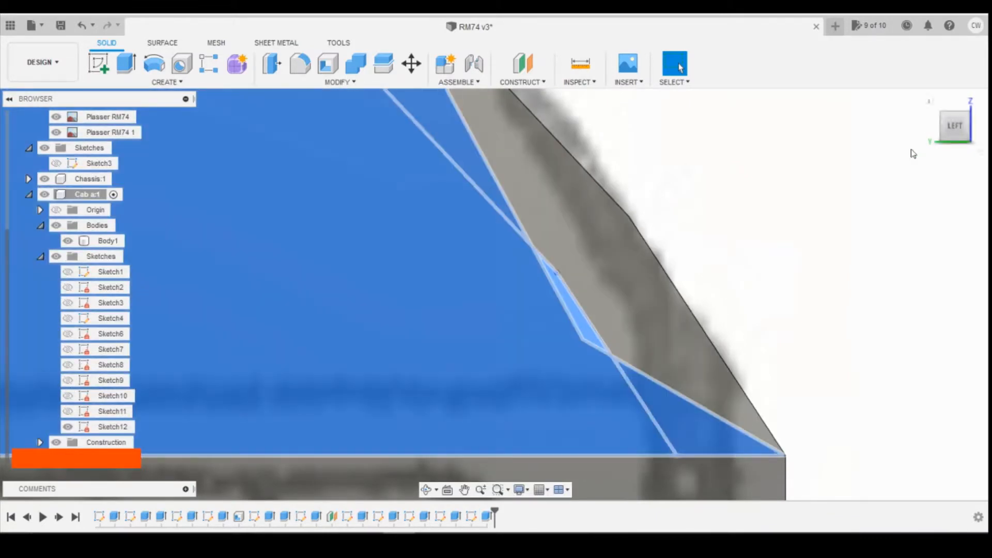
pyautogui.click(871, 191)
pyautogui.rightClick(582, 329)
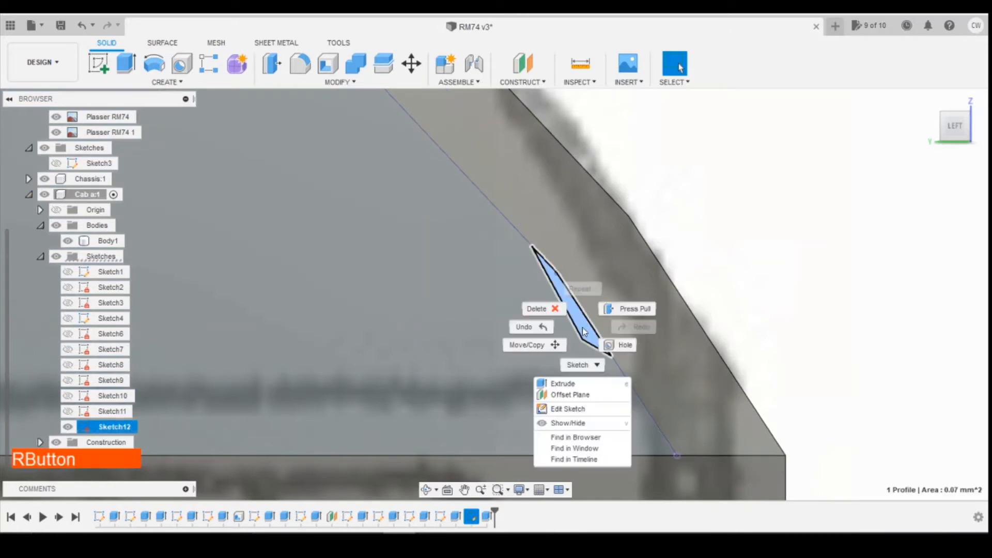
pyautogui.click(563, 383)
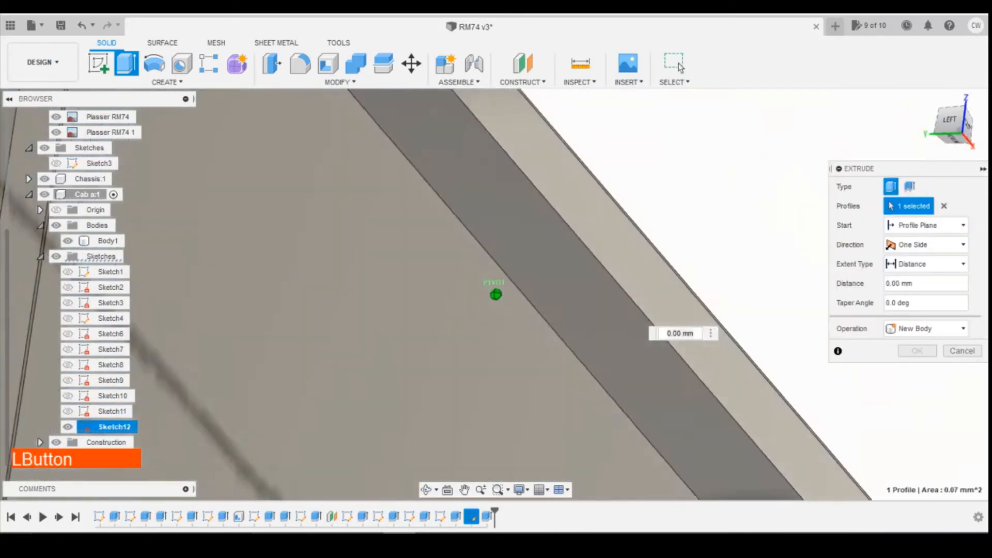
# Hide the cab roof to expose the gap profile on the cab body
pyautogui.keyDown('shift'); pyautogui.moveTo(496, 295); pyautogui.dragTo(732, 186, button='middle'); pyautogui.keyUp('shift')
pyautogui.scroll(-8, 732, 186)
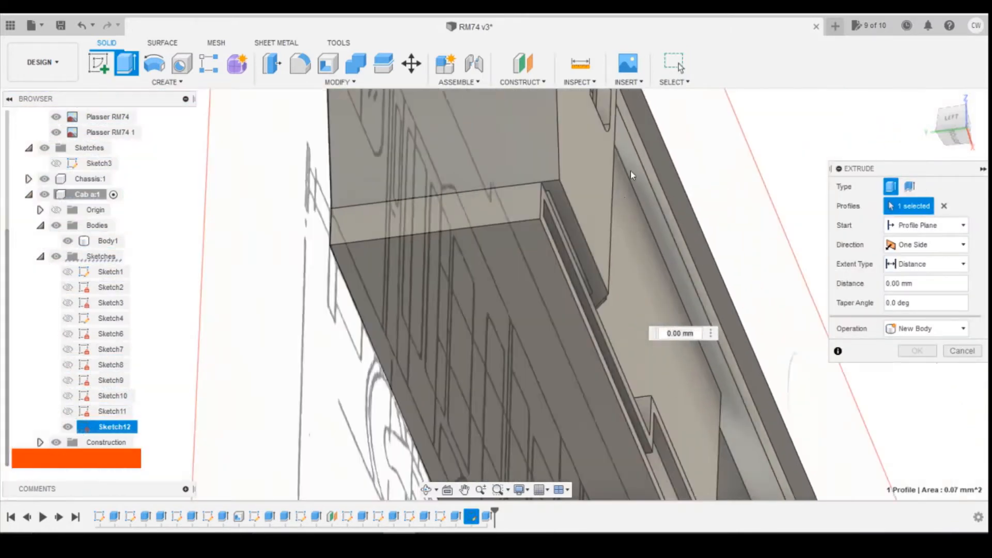
pyautogui.scroll(-2, 631, 188)
pyautogui.moveTo(964, 127)
pyautogui.mouseDown()
pyautogui.moveTo(922, 127)
pyautogui.moveTo(969, 117)
pyautogui.mouseUp()
pyautogui.scroll(-3, 529, 135)
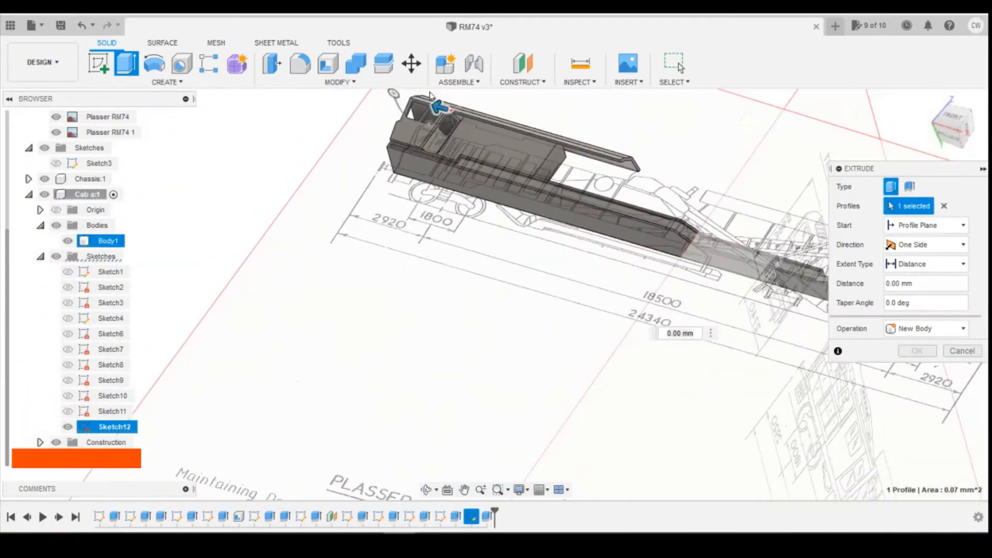
pyautogui.scroll(5, 434, 109)
pyautogui.scroll(5, 469, 130)
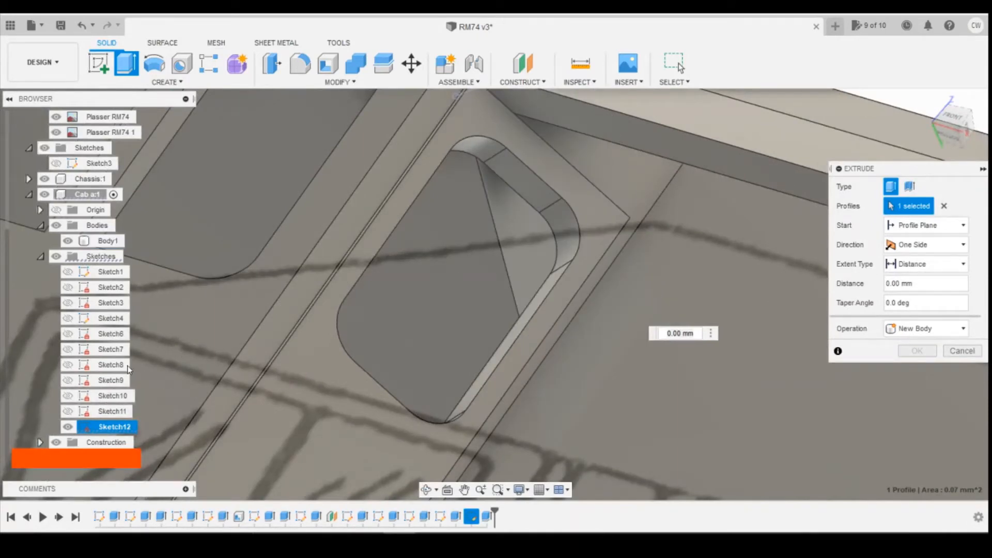
pyautogui.scroll(3, 128, 368)
pyautogui.scroll(-3, 109, 408)
pyautogui.moveTo(54, 461); pyautogui.dragTo(50, 395)
pyautogui.click(44, 458)
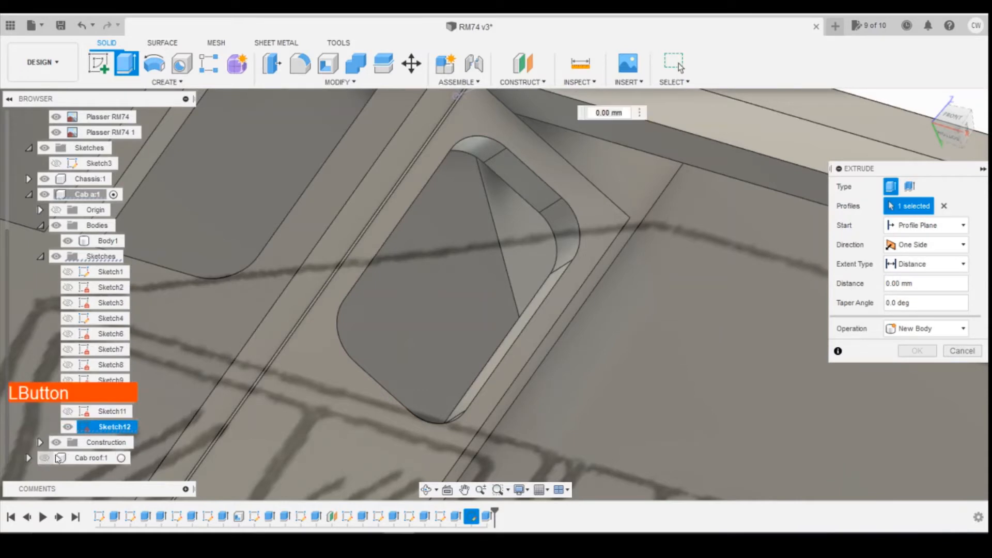
# Extrude the gap profile by -2.00 mm and join it to the cab body
pyautogui.moveTo(648, 226); pyautogui.dragTo(708, 237, button='middle')
pyautogui.scroll(-3, 714, 237)
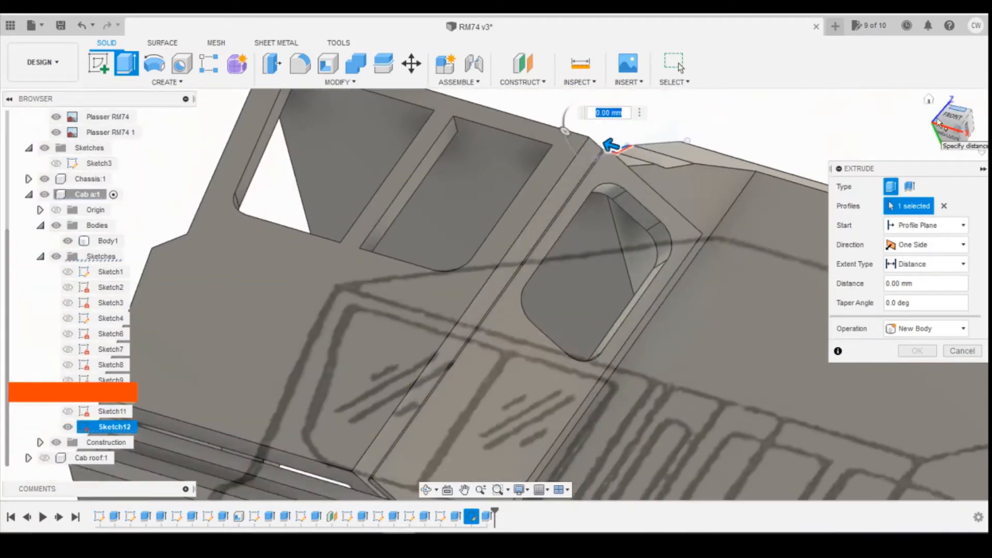
pyautogui.moveTo(611, 145); pyautogui.dragTo(677, 171)
pyautogui.scroll(3, 698, 176)
pyautogui.click(967, 103)
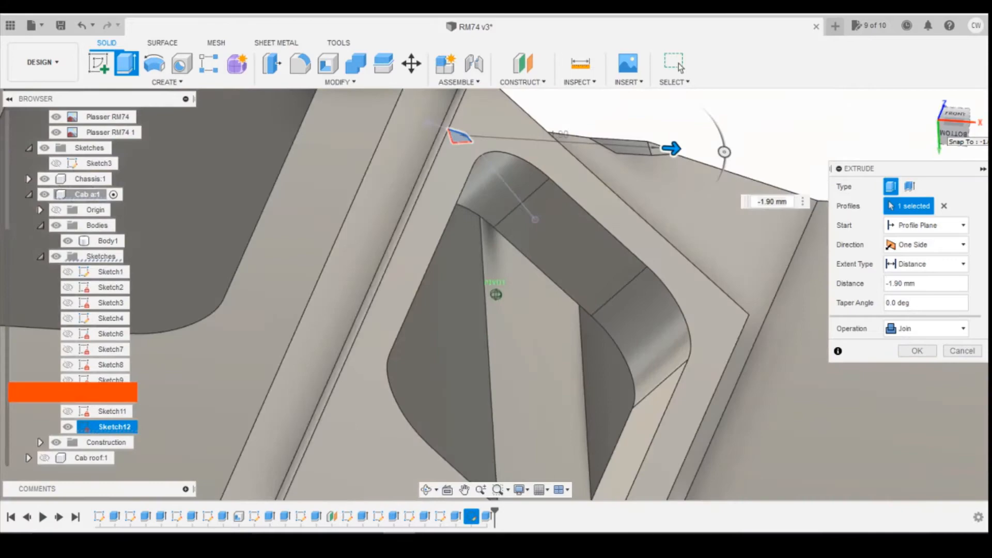
pyautogui.moveTo(495, 294)
pyautogui.keyDown('shift'); pyautogui.mouseDown(button='middle')
pyautogui.moveTo(573, 289)
pyautogui.moveTo(548, 310)
pyautogui.moveTo(486, 289)
pyautogui.moveTo(413, 310)
pyautogui.moveTo(720, 222)
pyautogui.moveTo(670, 223)
pyautogui.mouseUp(button='middle'); pyautogui.keyUp('shift')
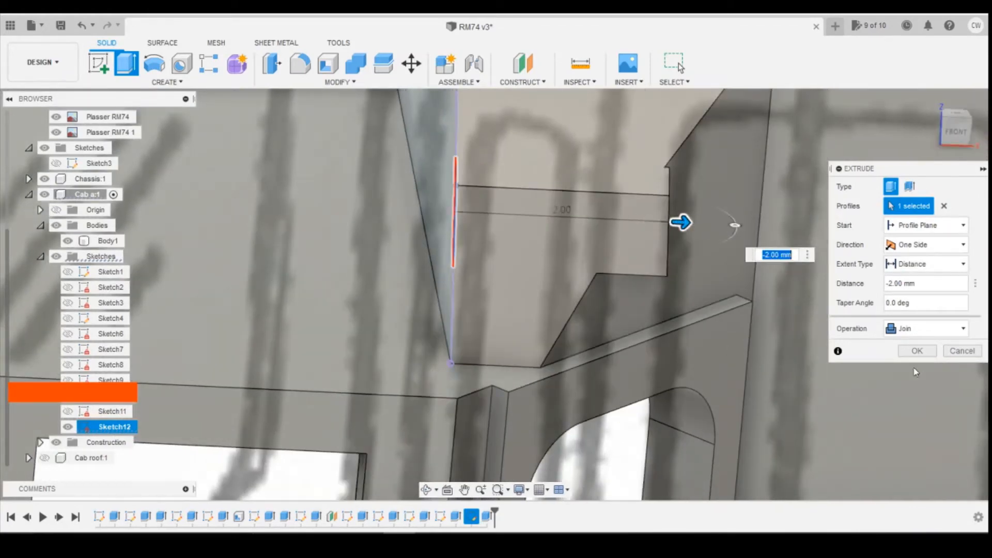
pyautogui.click(917, 351)
# Cut the underside face of the protruding filler block with an extrusion of -0.50 mm
pyautogui.keyDown('shift'); pyautogui.moveTo(495, 287); pyautogui.dragTo(643, 182, button='middle'); pyautogui.keyUp('shift')
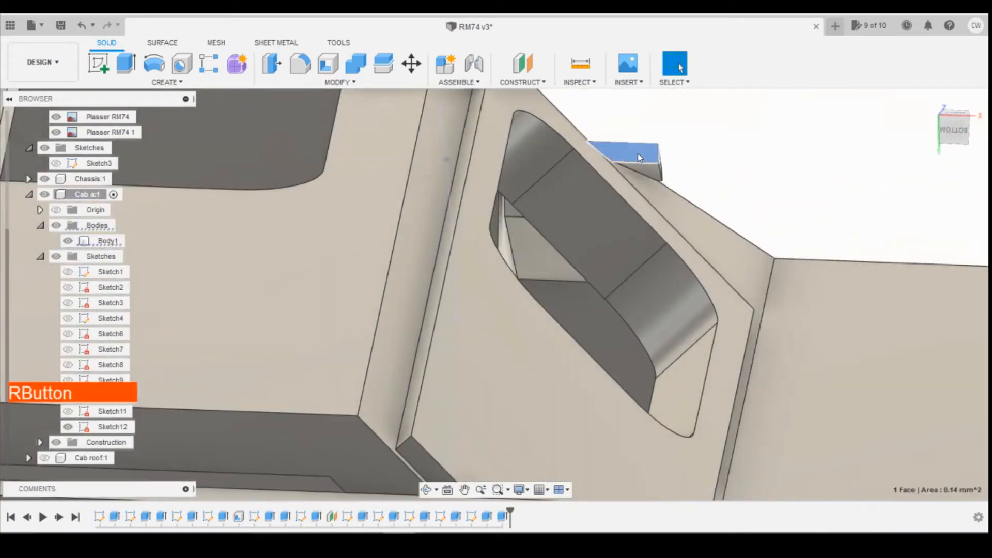
pyautogui.rightClick(640, 157)
pyautogui.click(631, 232)
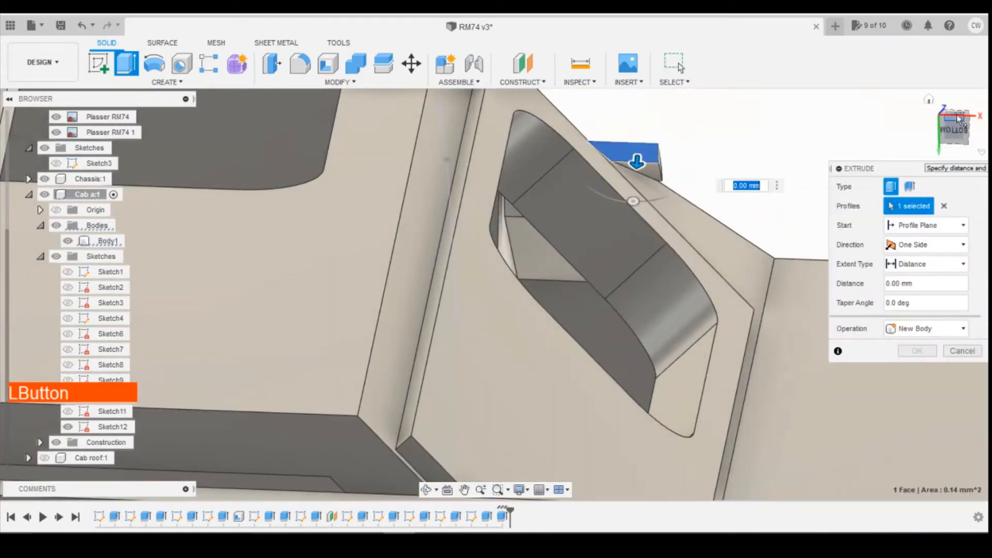
pyautogui.keyDown('shift'); pyautogui.moveTo(631, 233); pyautogui.dragTo(673, 271, button='middle'); pyautogui.keyUp('shift')
pyautogui.moveTo(639, 207); pyautogui.dragTo(647, 132)
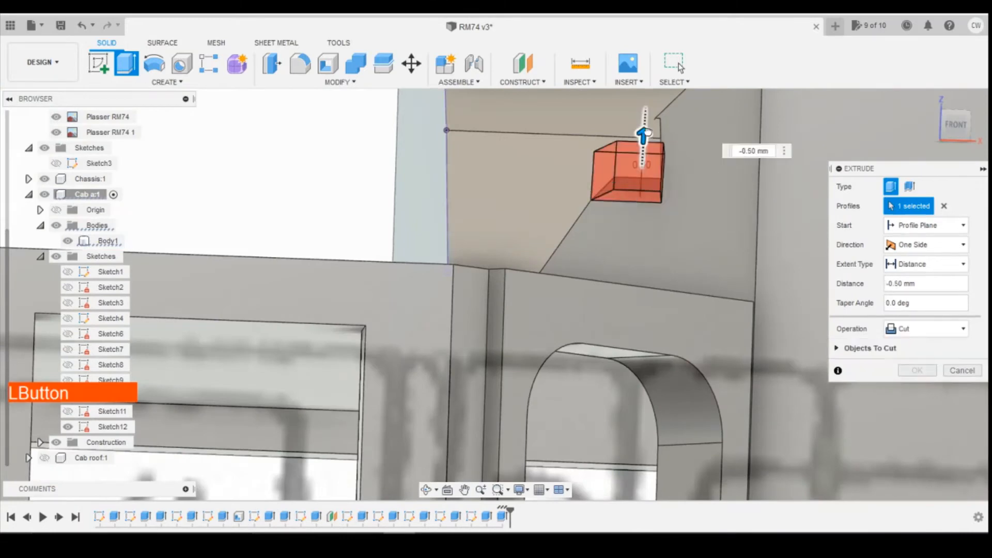
pyautogui.click(916, 370)
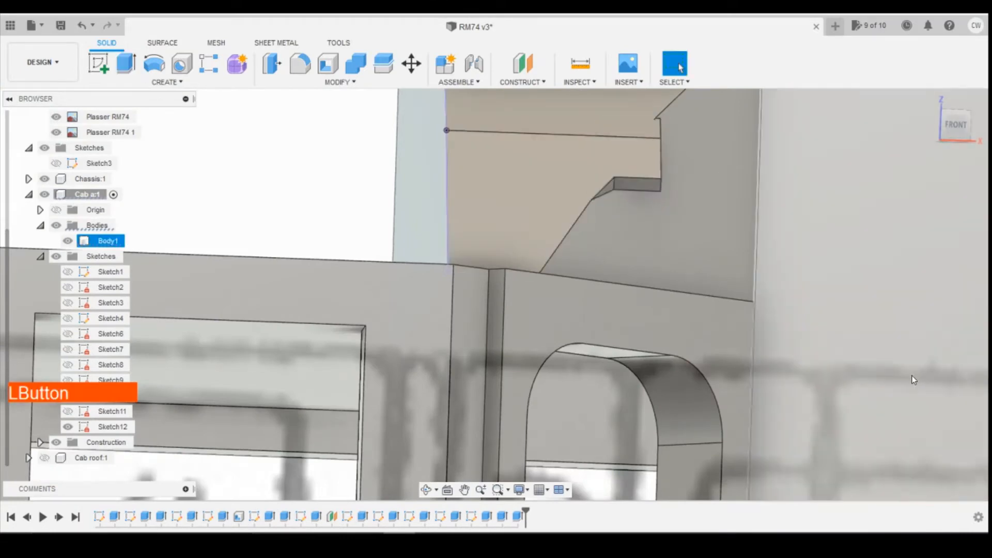
# Try a further -0.80 mm cut on the filler block, cancel it, and undo the block's earlier cut and join extrusions
pyautogui.moveTo(953, 132)
pyautogui.mouseDown()
pyautogui.moveTo(942, 111)
pyautogui.moveTo(957, 129)
pyautogui.moveTo(947, 119)
pyautogui.mouseUp()
pyautogui.click(640, 163)
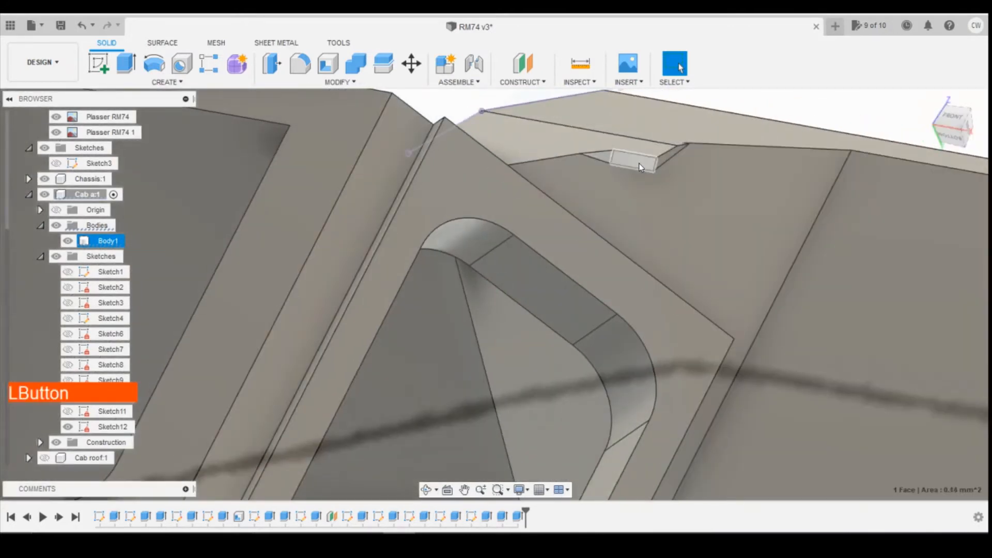
pyautogui.rightClick(640, 163)
pyautogui.click(657, 239)
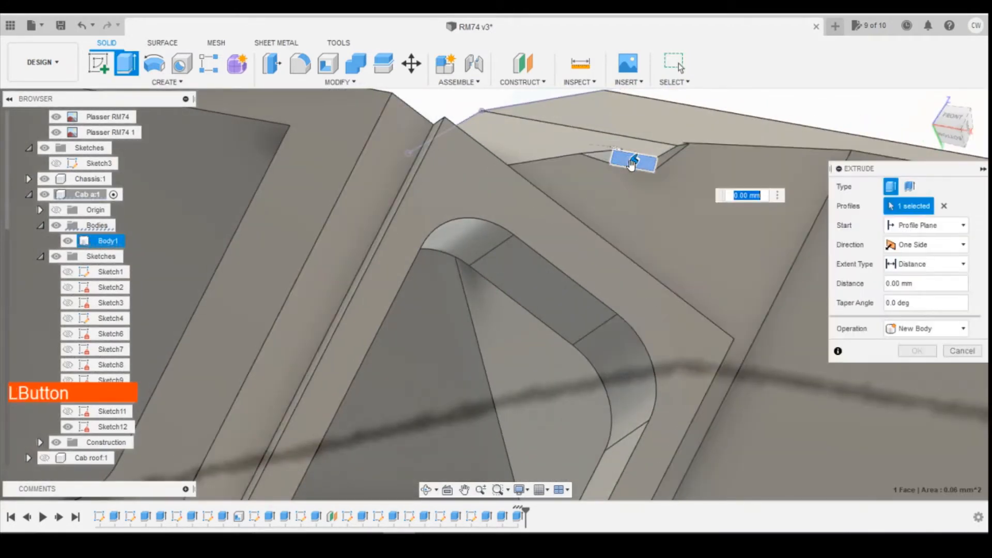
pyautogui.moveTo(681, 153); pyautogui.dragTo(686, 157)
pyautogui.moveTo(952, 122)
pyautogui.mouseDown()
pyautogui.moveTo(942, 152)
pyautogui.moveTo(917, 144)
pyautogui.moveTo(919, 120)
pyautogui.mouseUp()
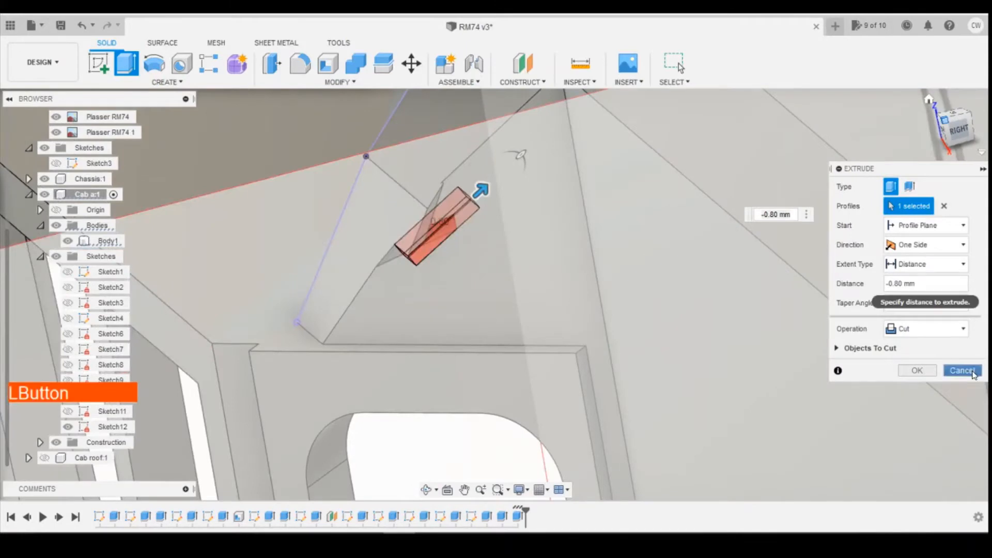
pyautogui.click(972, 372)
pyautogui.click(85, 29)
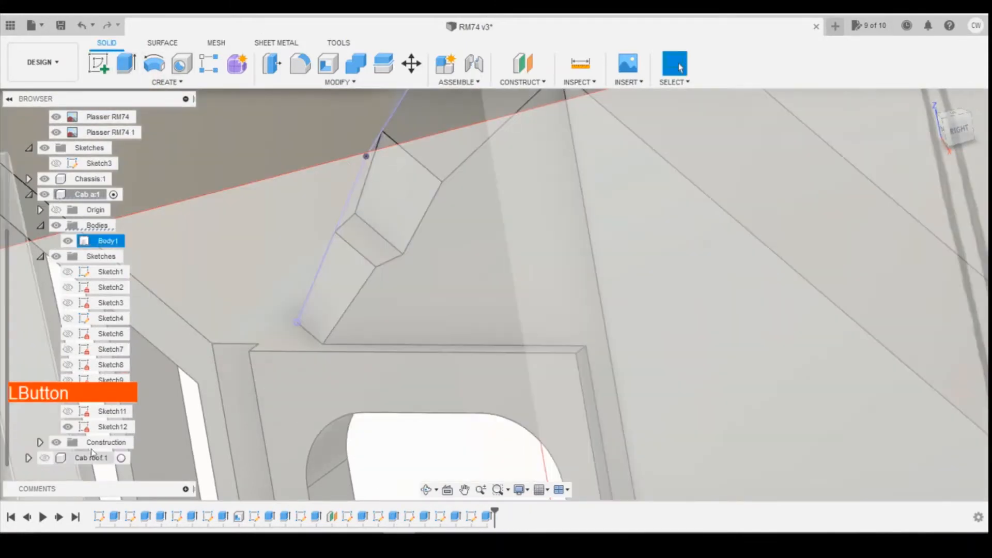
# Extrude the narrow gap profile of Sketch12 by -1.30 mm and join it to the cab body
pyautogui.click(44, 458)
pyautogui.scroll(-1, 972, 289)
pyautogui.scroll(2, 417, 208)
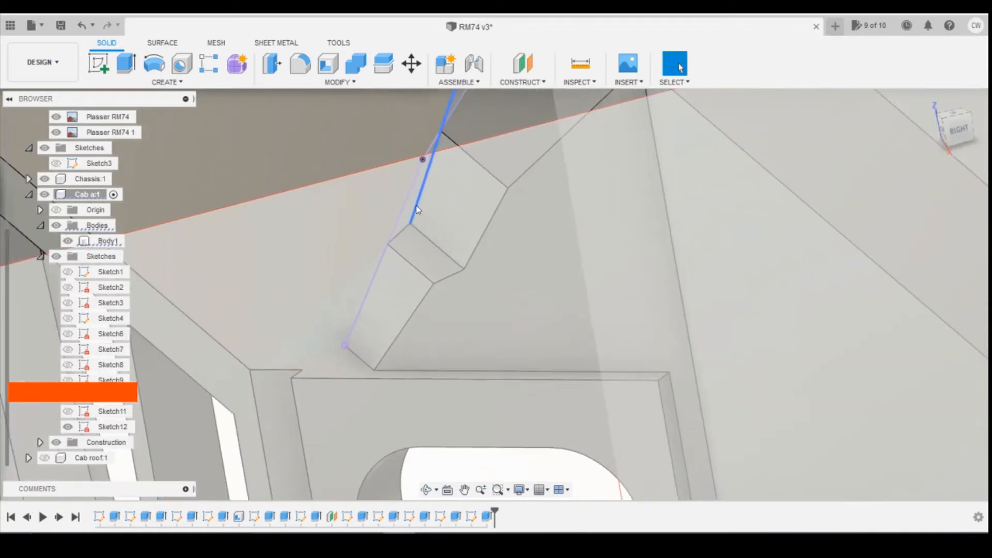
pyautogui.rightClick(413, 201)
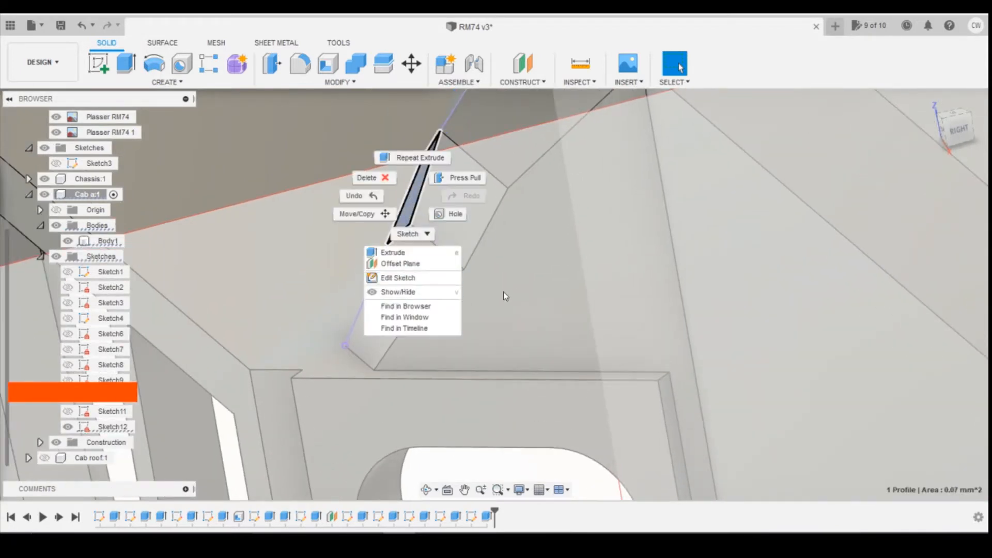
pyautogui.click(405, 253)
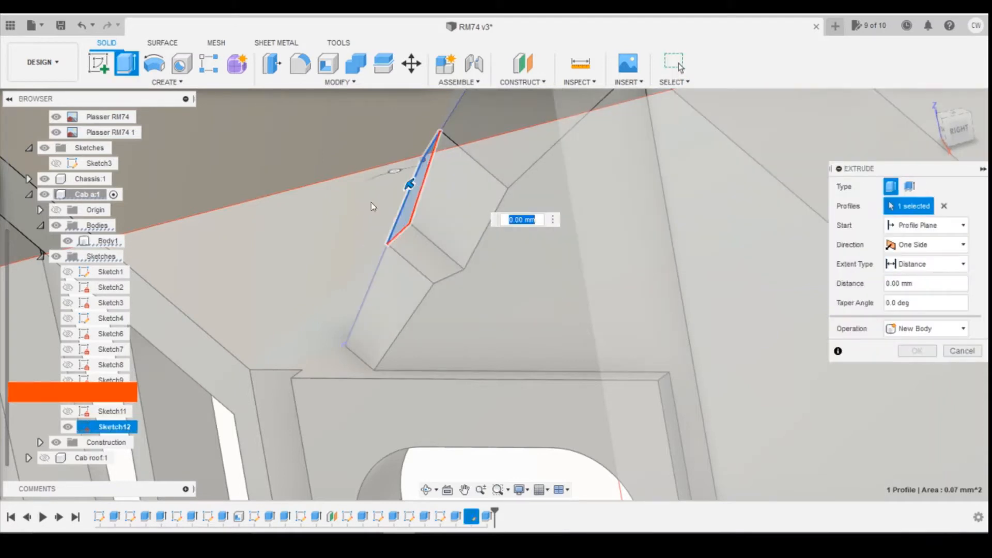
pyautogui.moveTo(410, 186); pyautogui.dragTo(462, 227)
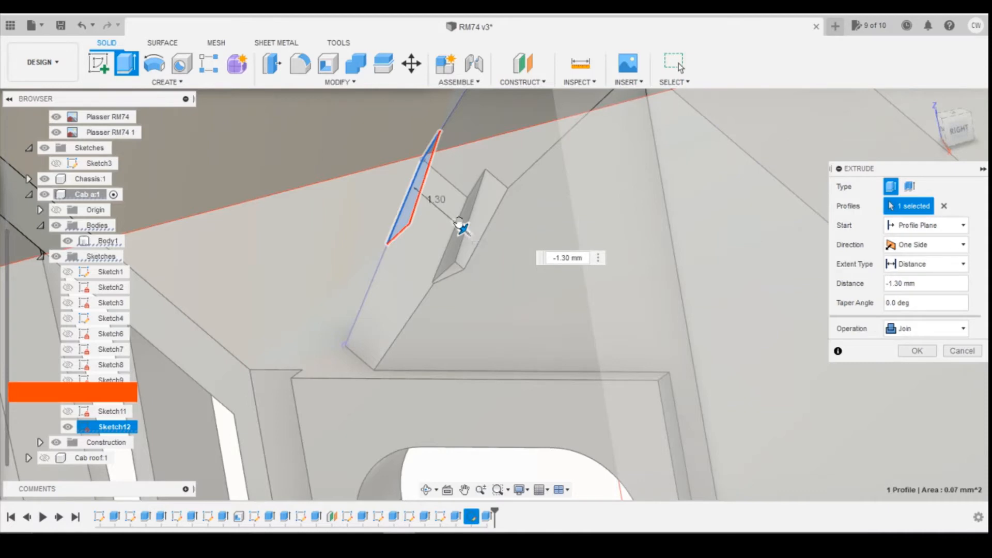
pyautogui.click(917, 351)
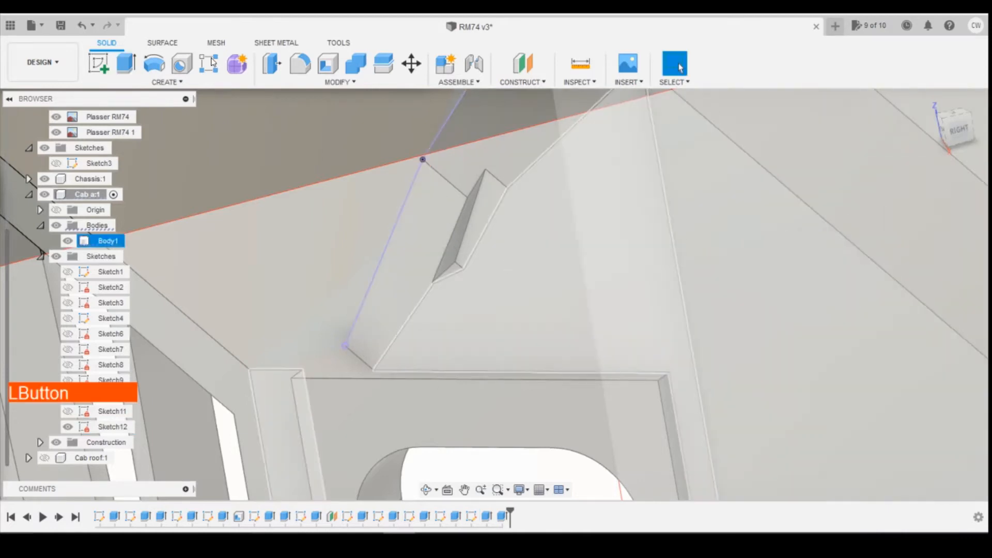
# Loft between the two small faces of the notch remaining beside the filler extrusion, with the Join operation
pyautogui.click(122, 82)
pyautogui.click(124, 200)
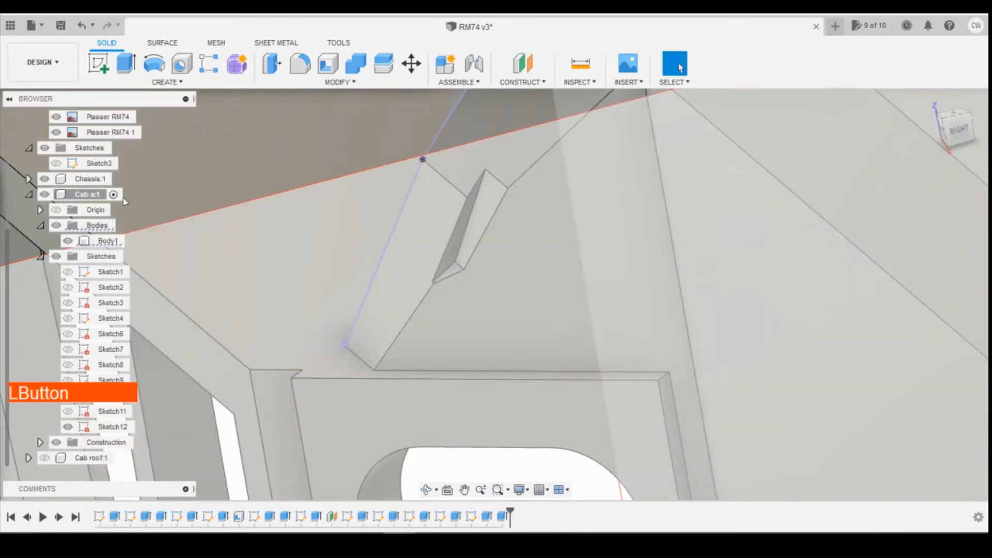
pyautogui.click(486, 225)
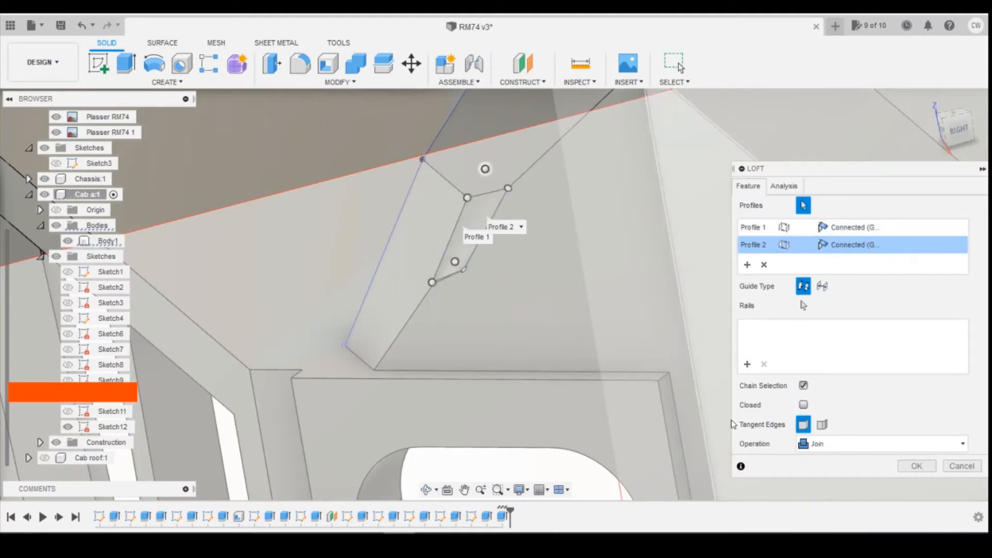
pyautogui.click(915, 467)
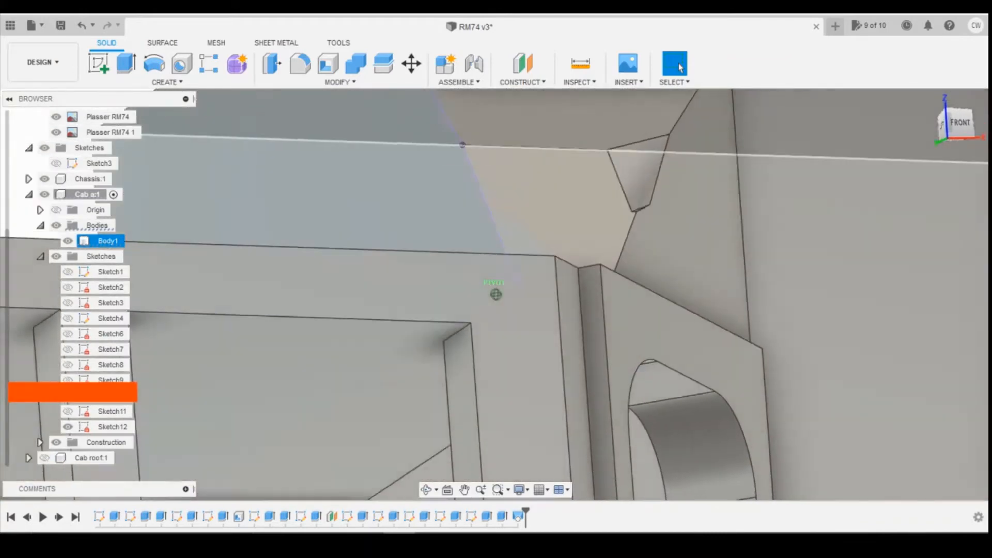
# Try to add the two small edges at the notch's lower tip as rails of the notch loft, with the Join operation
pyautogui.keyDown('shift'); pyautogui.moveTo(627, 264); pyautogui.dragTo(628, 315, button='middle'); pyautogui.keyUp('shift')
pyautogui.scroll(1, 548, 423)
pyautogui.rightClick(518, 515)
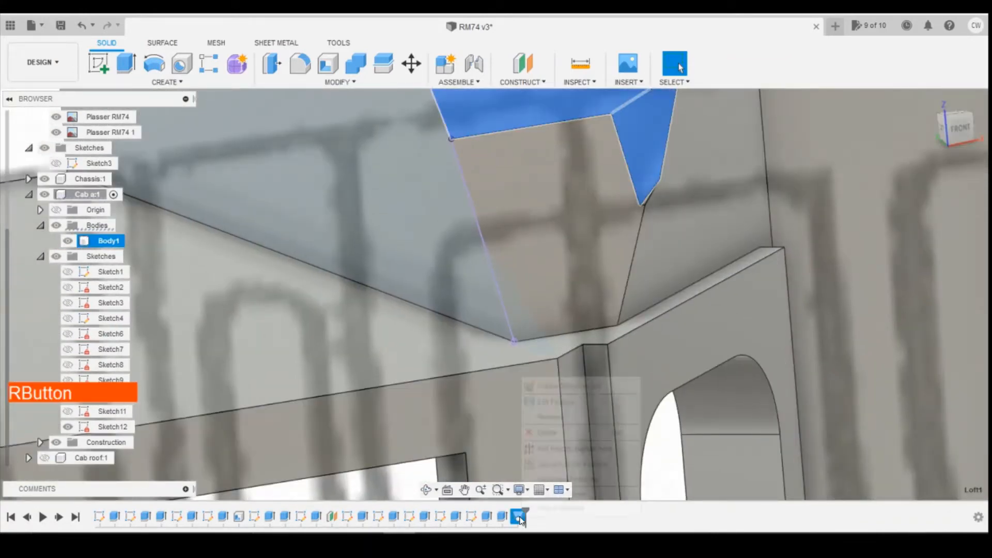
pyautogui.click(561, 410)
pyautogui.scroll(3, 665, 212)
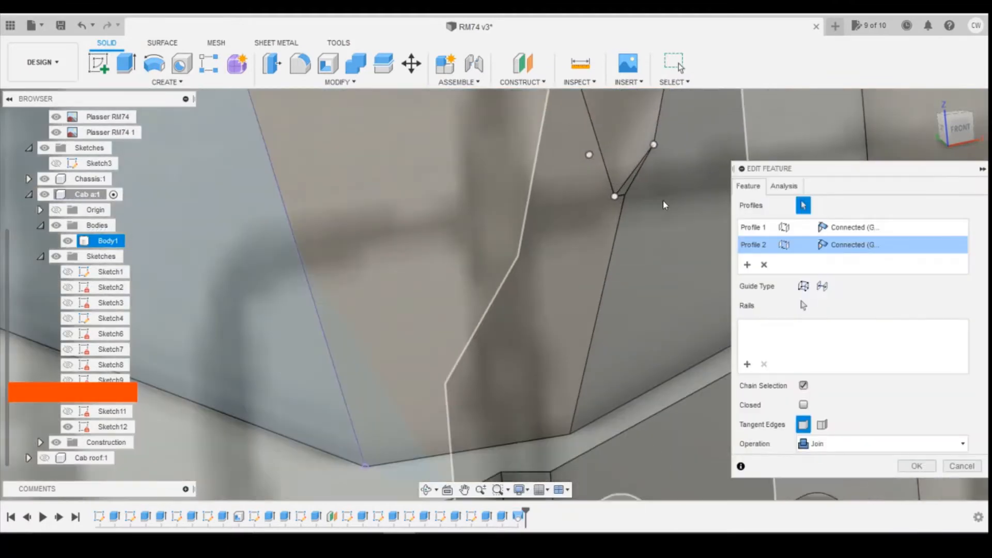
pyautogui.click(748, 370)
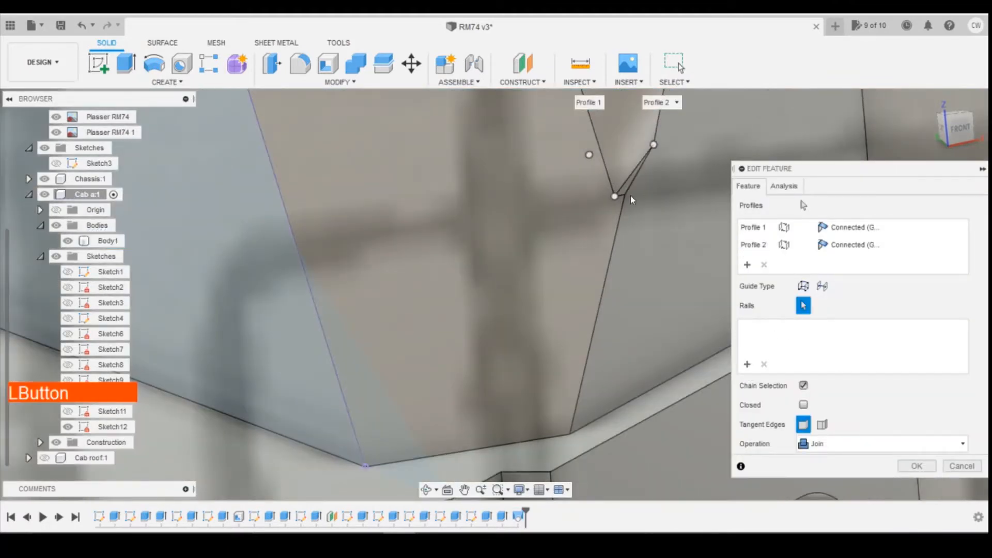
pyautogui.scroll(3, 631, 201)
pyautogui.click(612, 193)
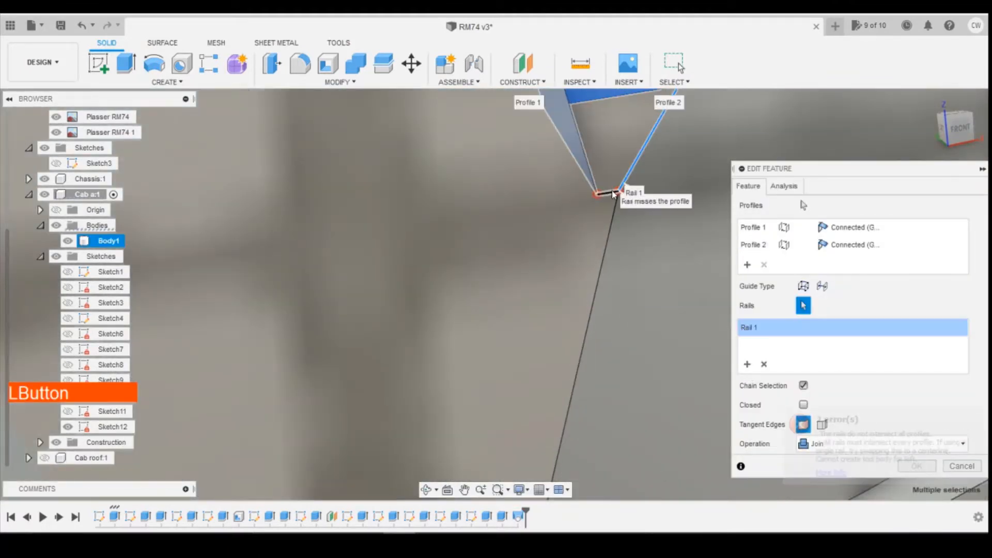
pyautogui.scroll(-3, 616, 209)
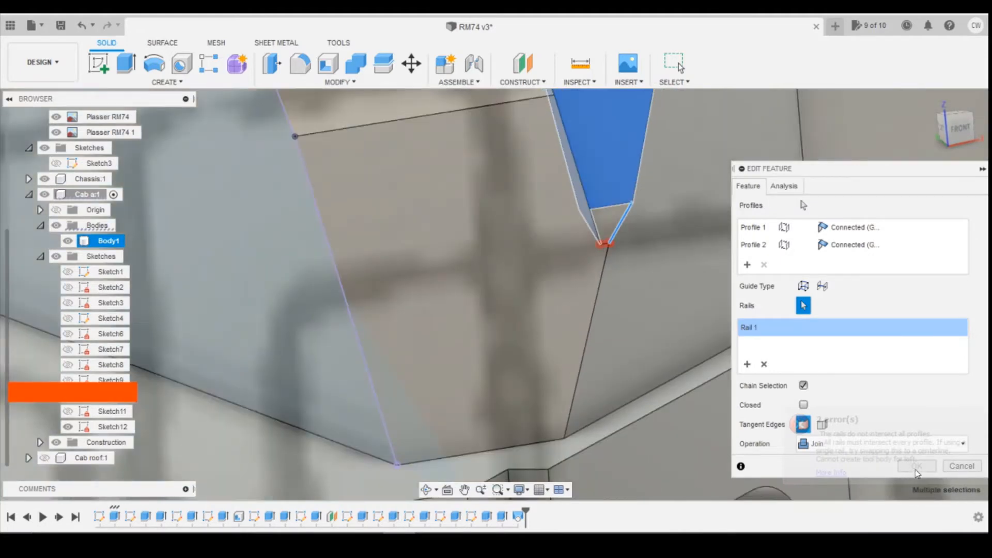
pyautogui.scroll(-2, 677, 343)
pyautogui.scroll(4, 624, 309)
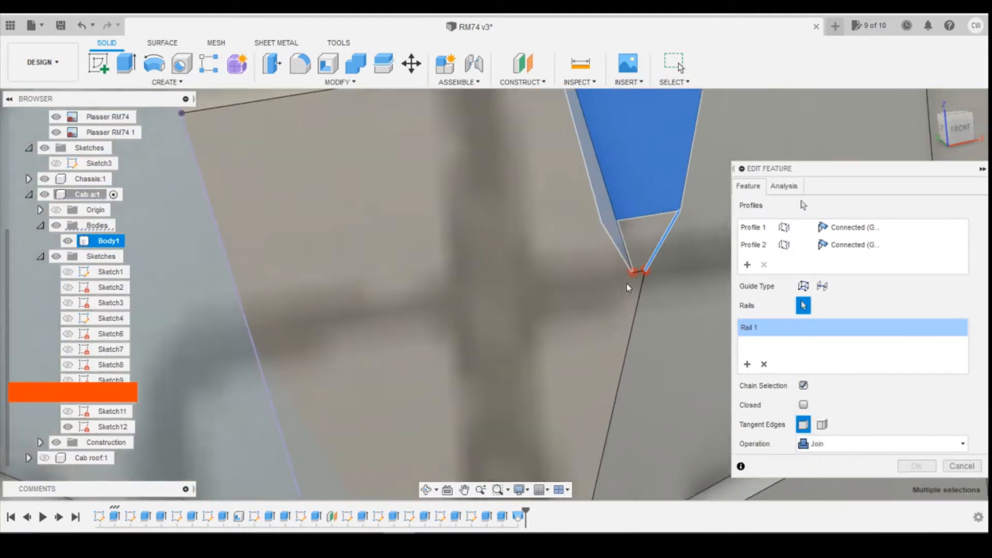
pyautogui.click(652, 266)
pyautogui.scroll(-5, 654, 282)
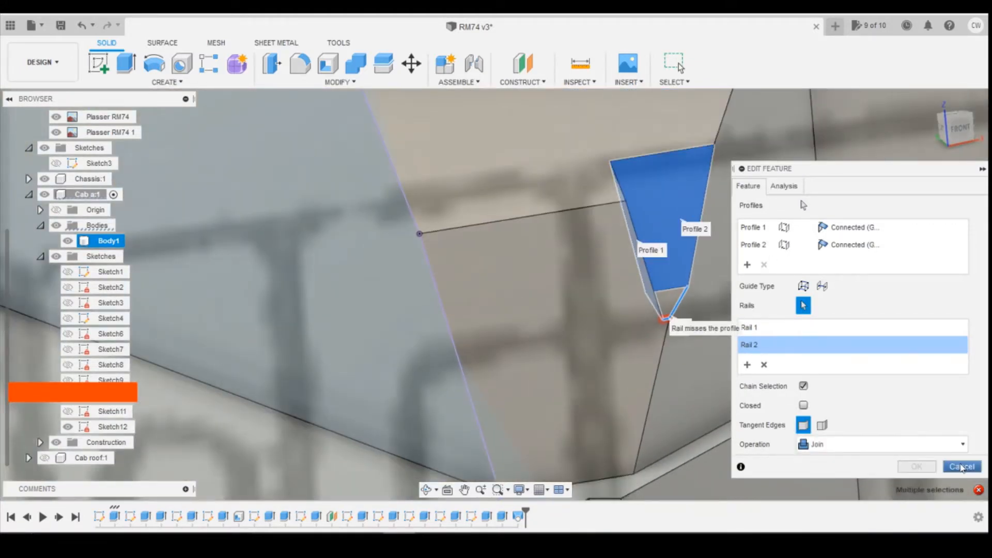
pyautogui.click(961, 467)
pyautogui.scroll(-1, 445, 364)
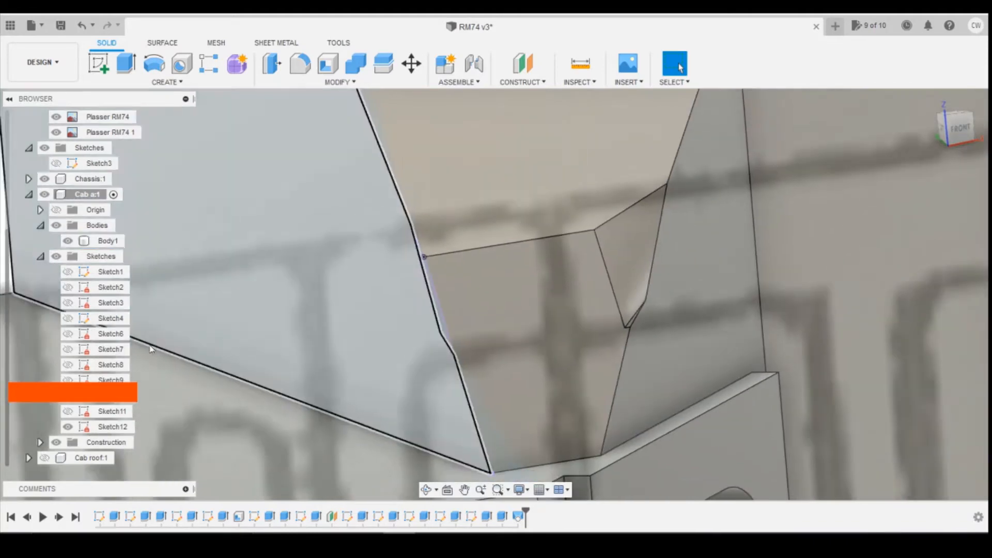
# Show the cab roof component again and inspect how it sits over the cab body from the front and the back
pyautogui.click(44, 458)
pyautogui.scroll(-5, 493, 413)
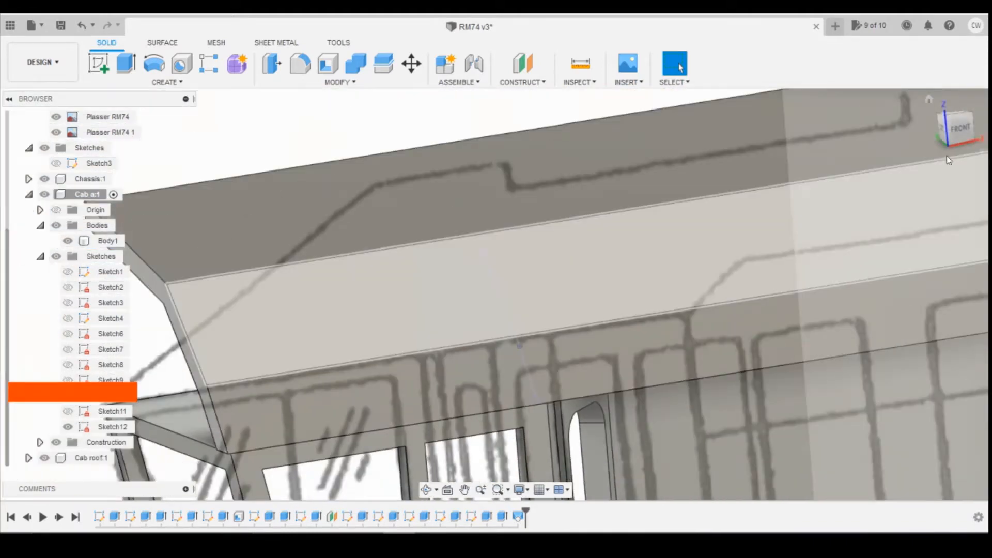
pyautogui.moveTo(953, 115)
pyautogui.mouseDown()
pyautogui.moveTo(922, 109)
pyautogui.moveTo(930, 130)
pyautogui.moveTo(956, 114)
pyautogui.moveTo(949, 138)
pyautogui.mouseUp()
pyautogui.moveTo(495, 294); pyautogui.dragTo(557, 296)
pyautogui.scroll(-5, 557, 296)
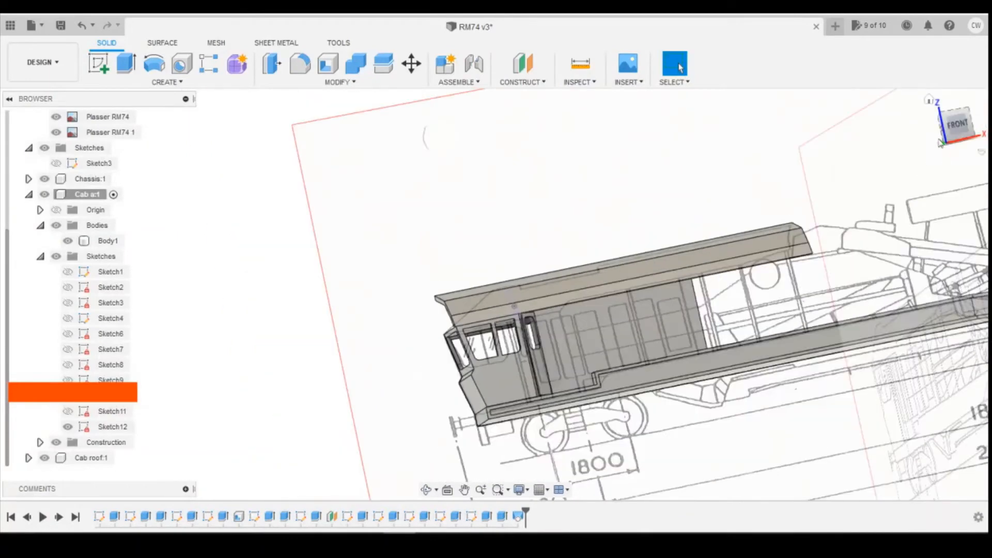
pyautogui.moveTo(964, 128)
pyautogui.mouseDown()
pyautogui.moveTo(938, 125)
pyautogui.moveTo(952, 127)
pyautogui.mouseUp()
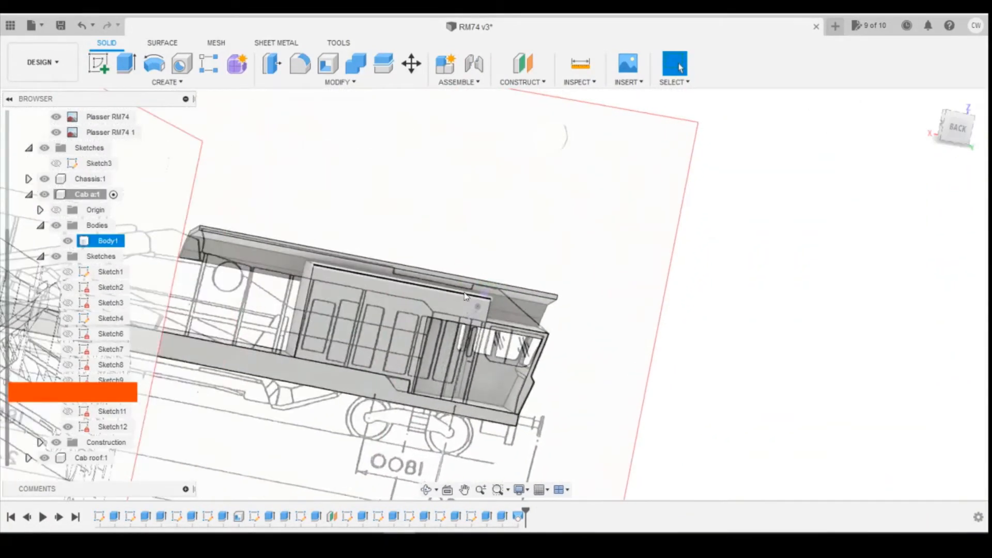
pyautogui.scroll(3, 524, 327)
pyautogui.scroll(2, 548, 323)
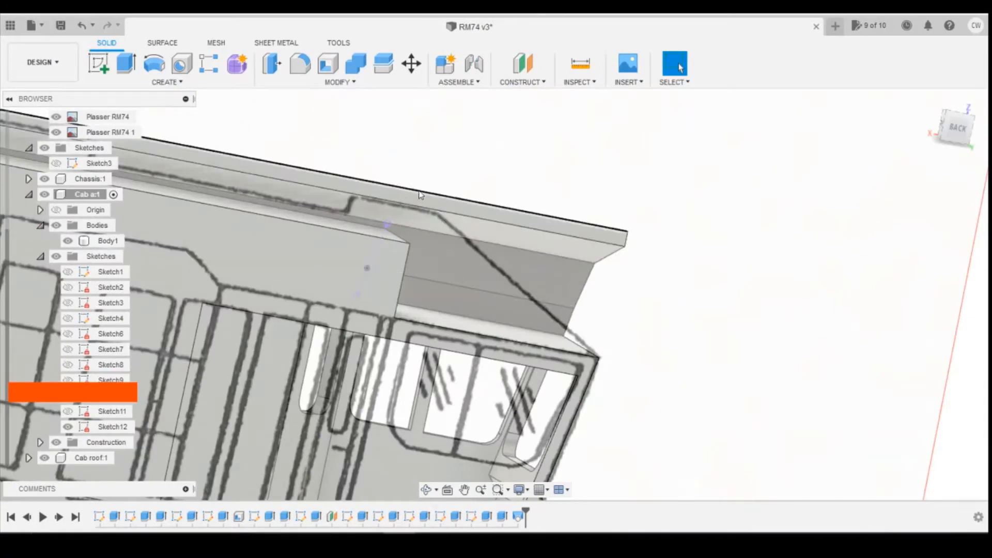
pyautogui.moveTo(958, 133); pyautogui.dragTo(945, 128)
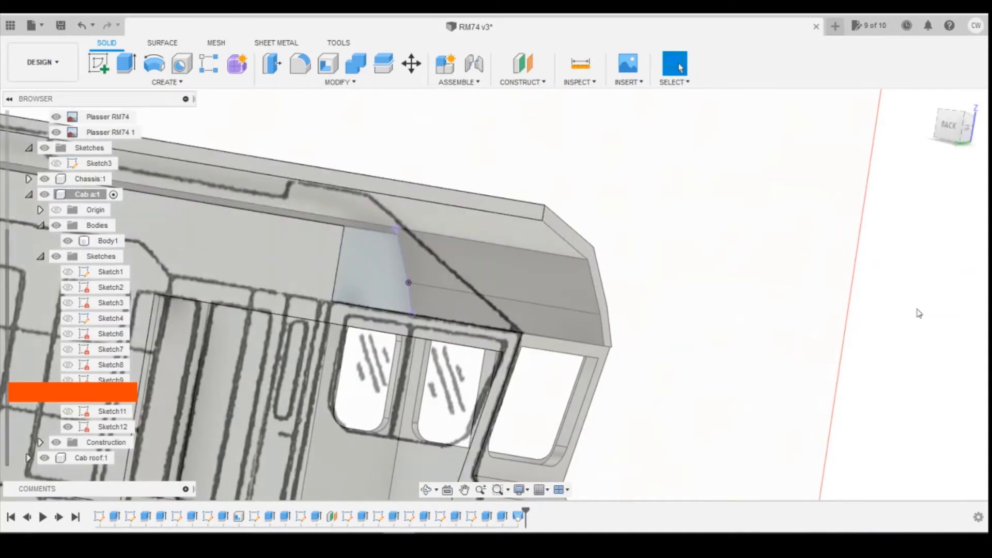
pyautogui.moveTo(953, 132); pyautogui.dragTo(947, 129)
# Start a new sketch in the Cab roof component on the cab body's end face beneath the roof, above the front windows
pyautogui.click(121, 457)
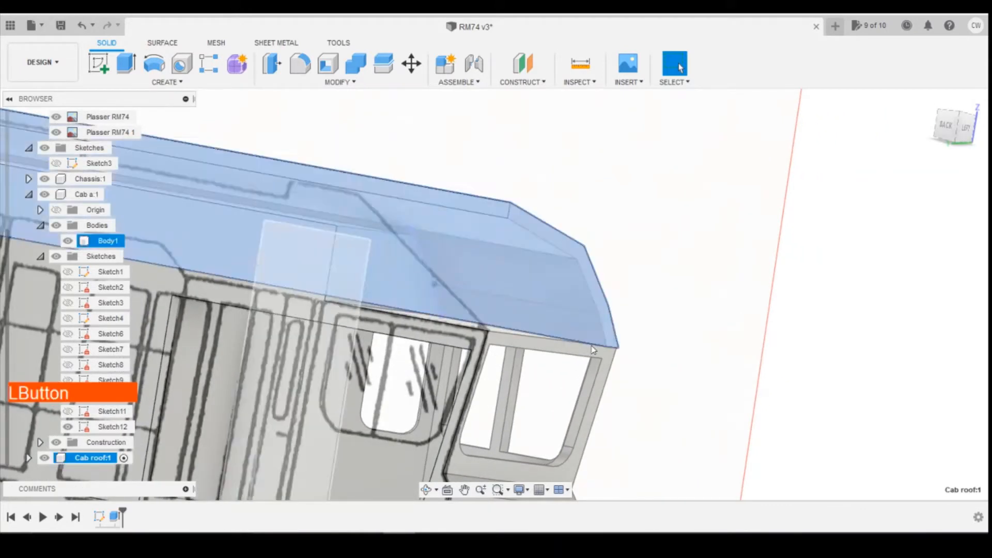
pyautogui.click(961, 131)
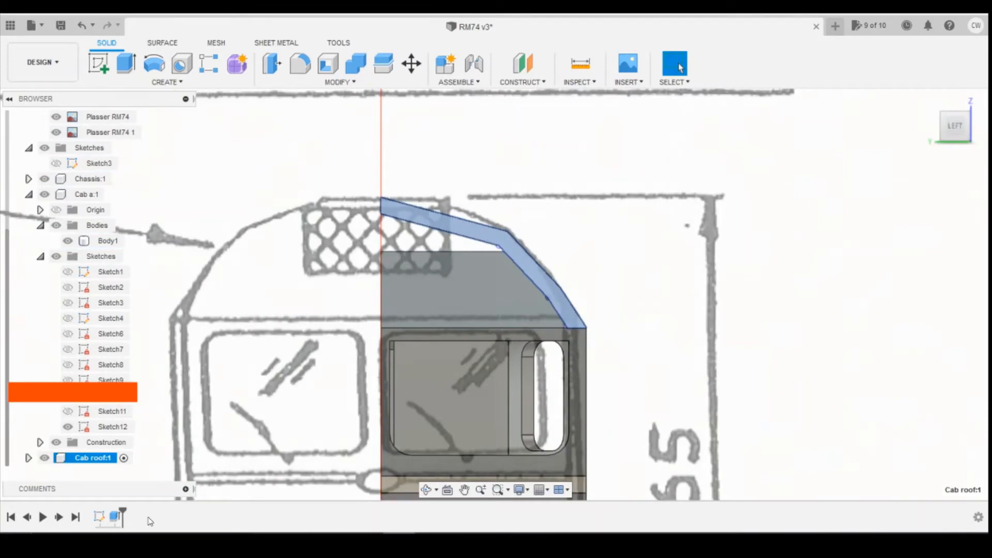
pyautogui.click(105, 68)
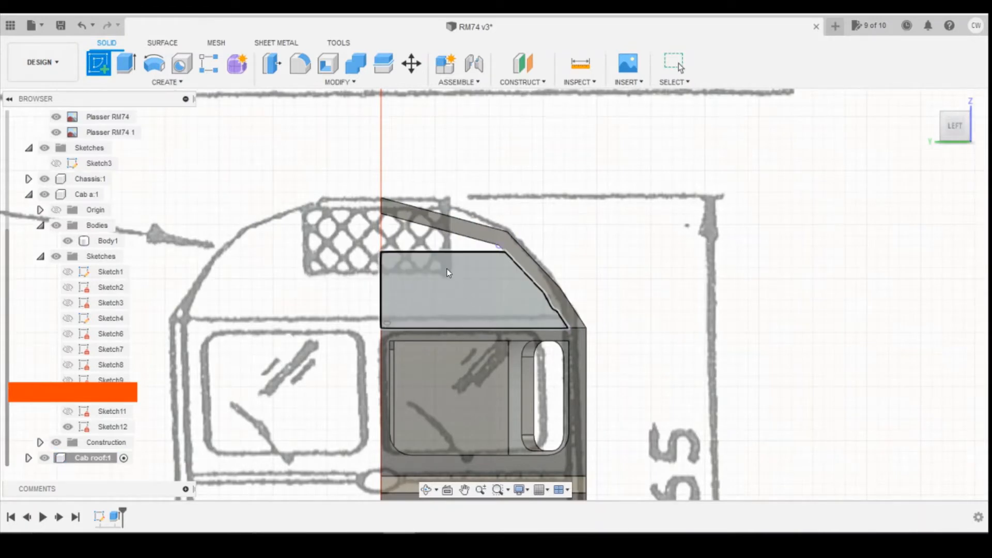
pyautogui.click(445, 290)
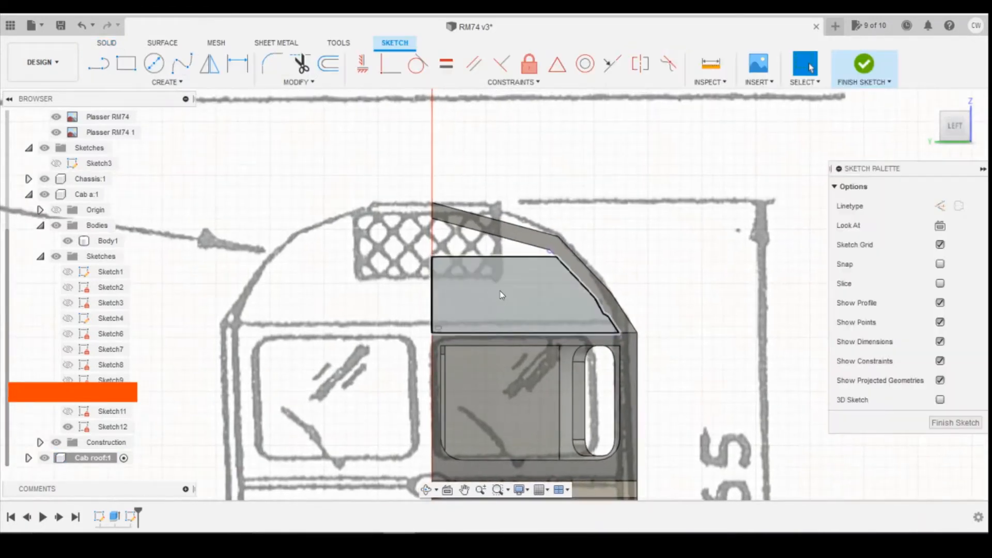
# Project the roof's upper inner sloping edge and the cab's top line, and draw the vertical centre line and upper slope between them
pyautogui.click(102, 60)
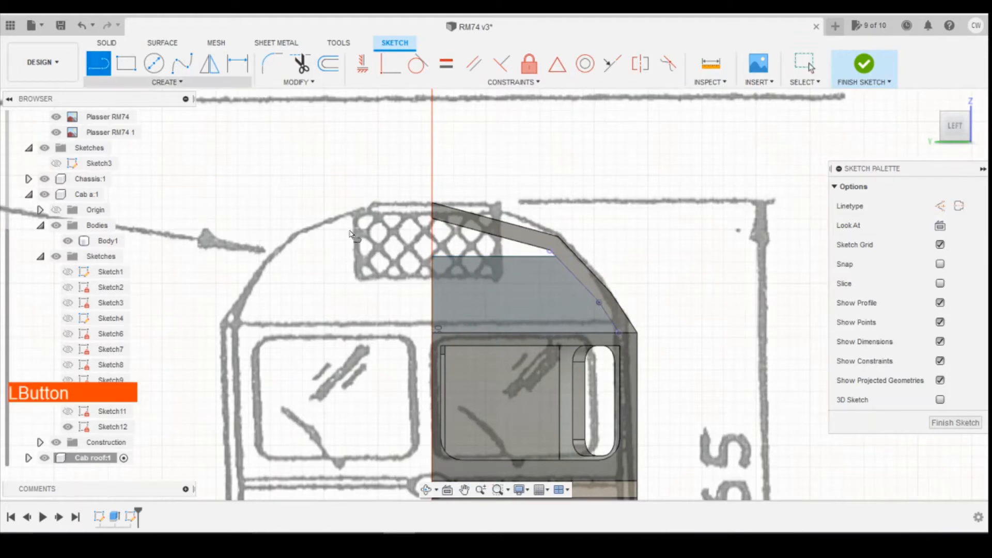
pyautogui.press('p')
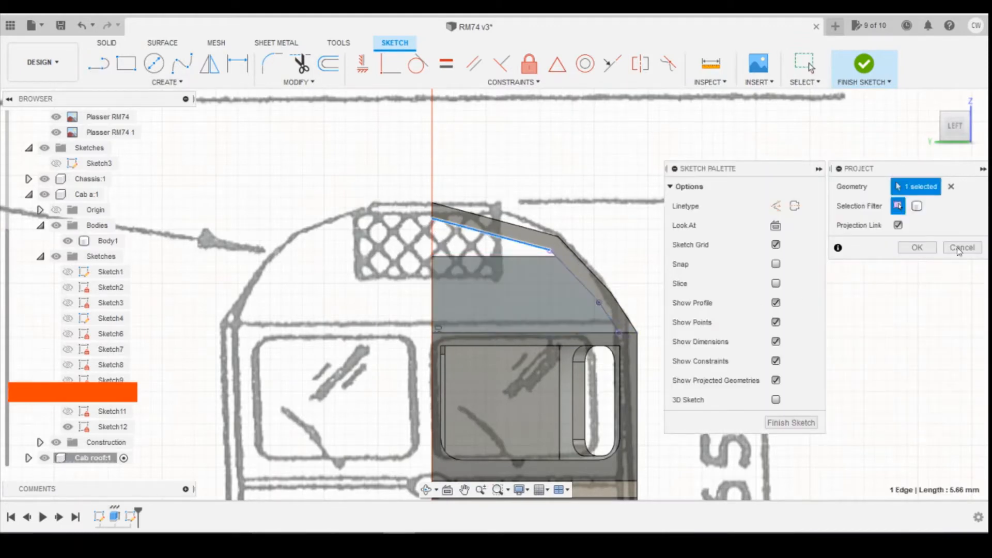
pyautogui.click(599, 333)
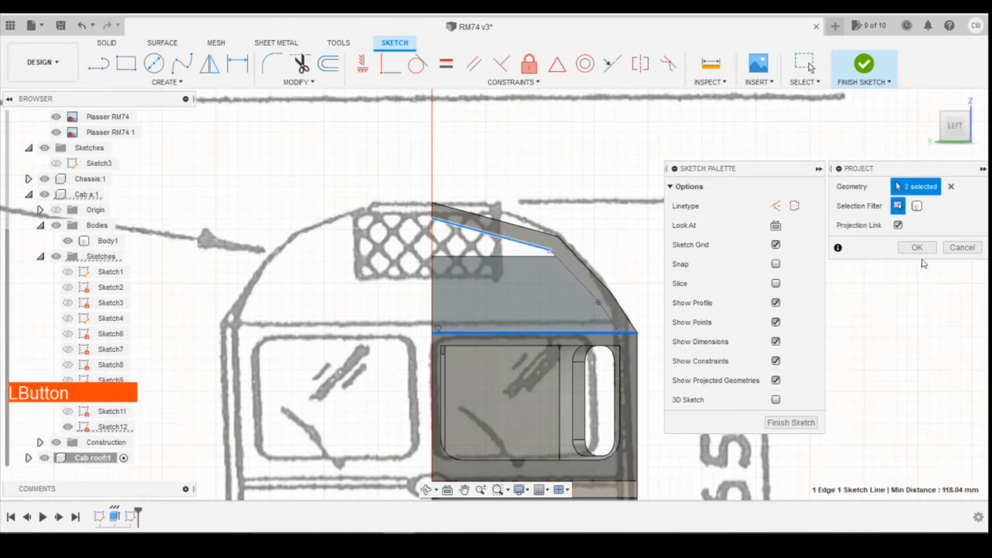
pyautogui.click(917, 247)
pyautogui.click(809, 66)
pyautogui.click(100, 70)
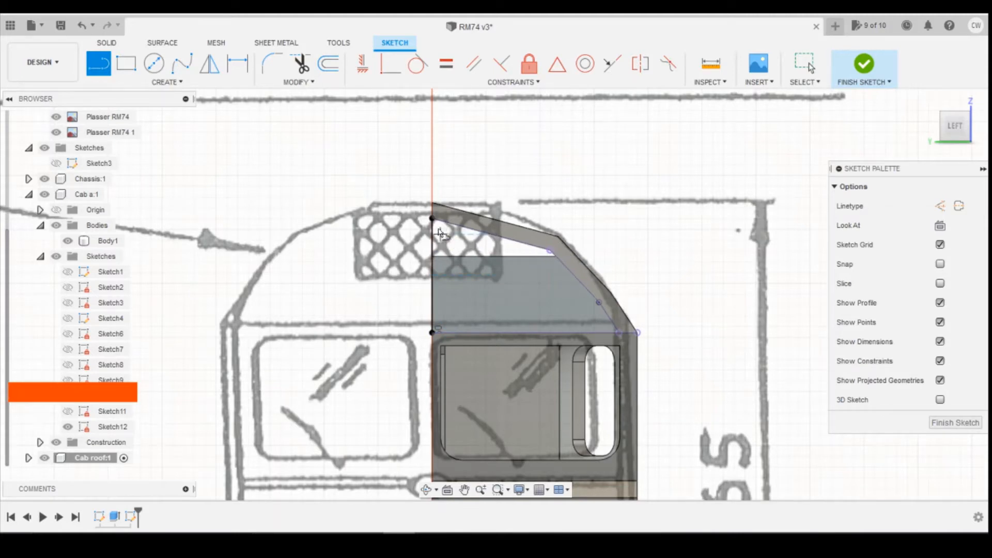
pyautogui.click(554, 251)
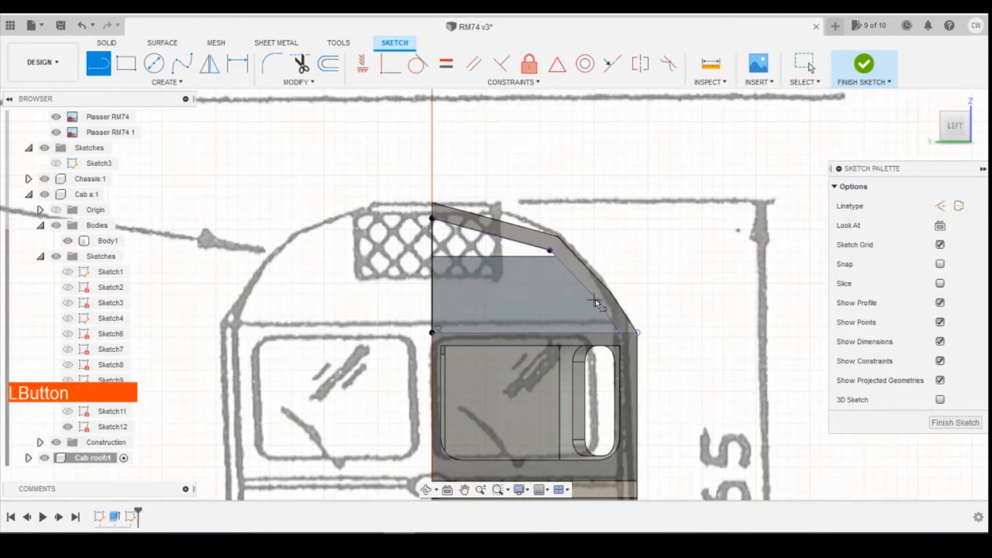
# Project the two lower sloping lines along the roof's inner side to close the end profile
pyautogui.press('p')
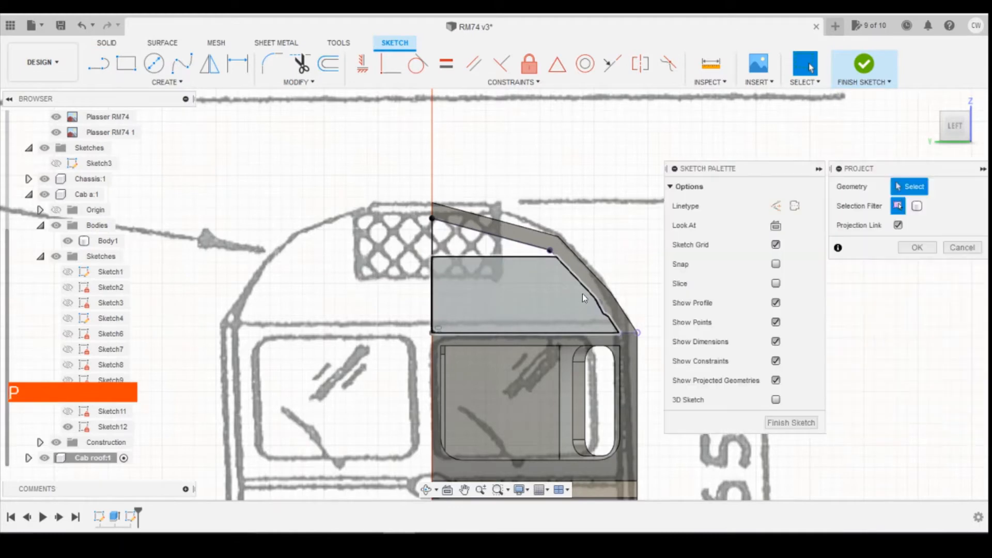
pyautogui.scroll(3, 583, 285)
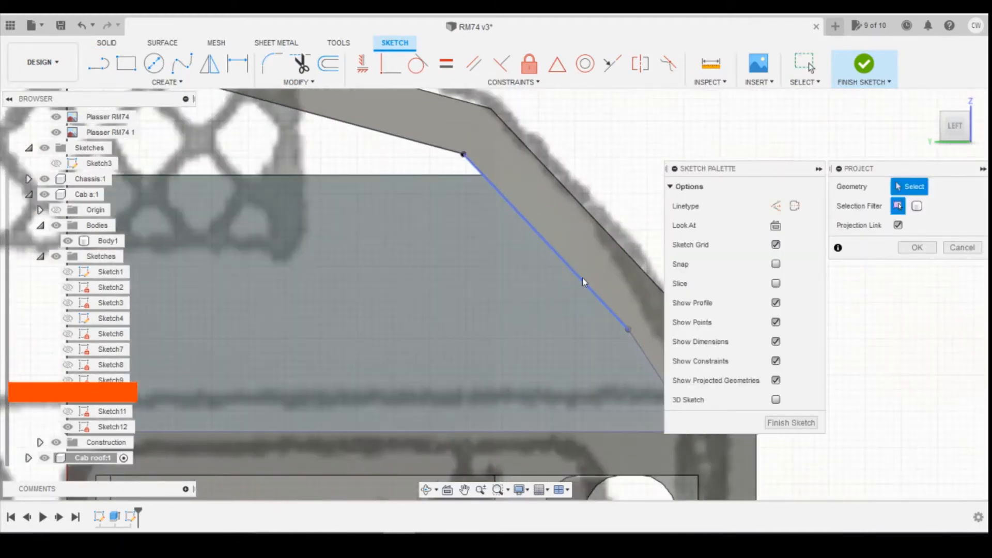
pyautogui.click(582, 278)
pyautogui.scroll(-1, 542, 336)
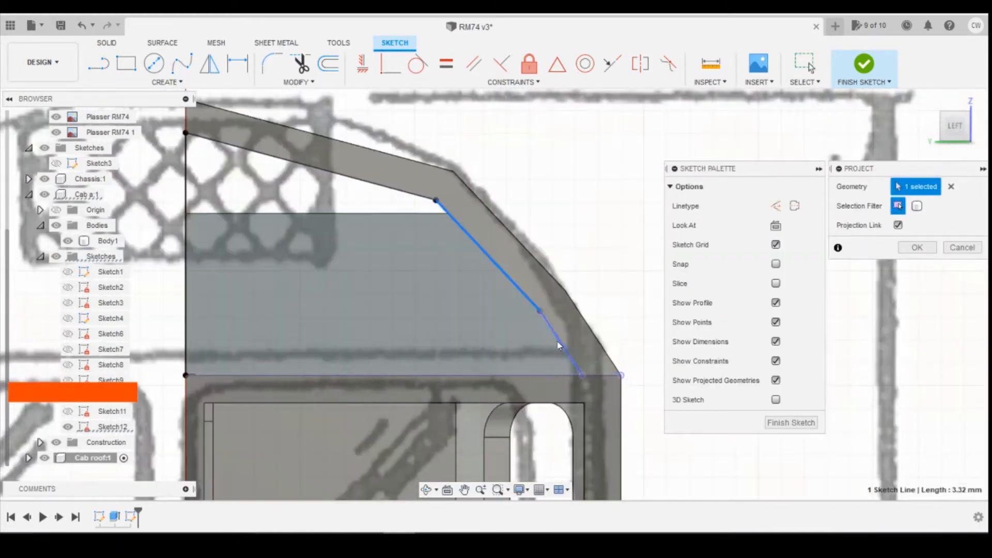
pyautogui.click(555, 334)
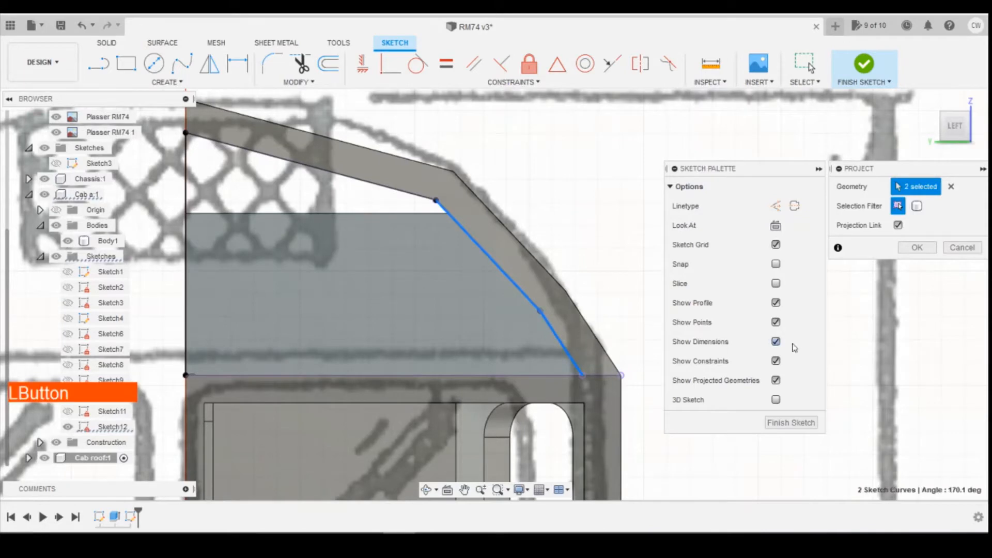
pyautogui.click(917, 248)
# Extrude the closed profile under the roof by 10 mm to fill the roof's front end
pyautogui.rightClick(390, 273)
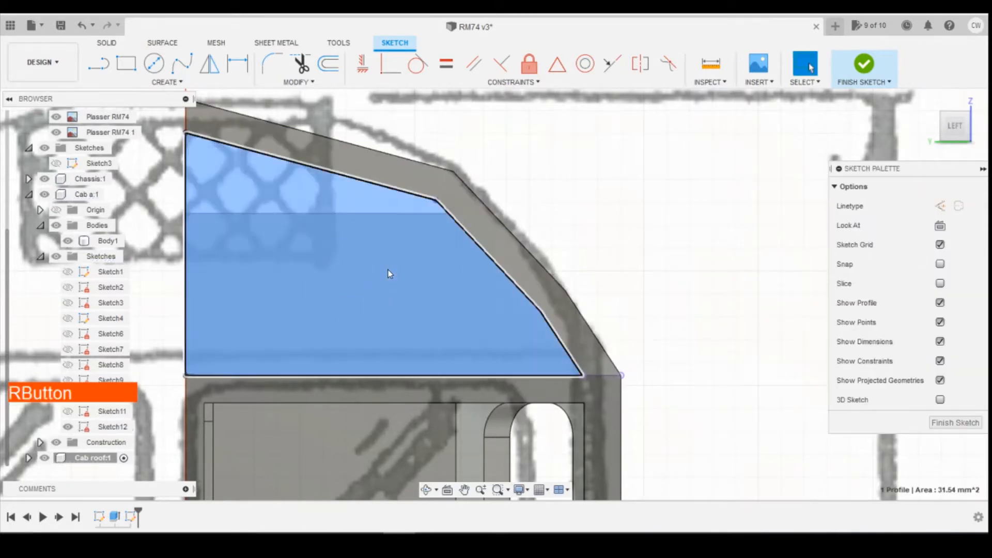
pyautogui.click(372, 324)
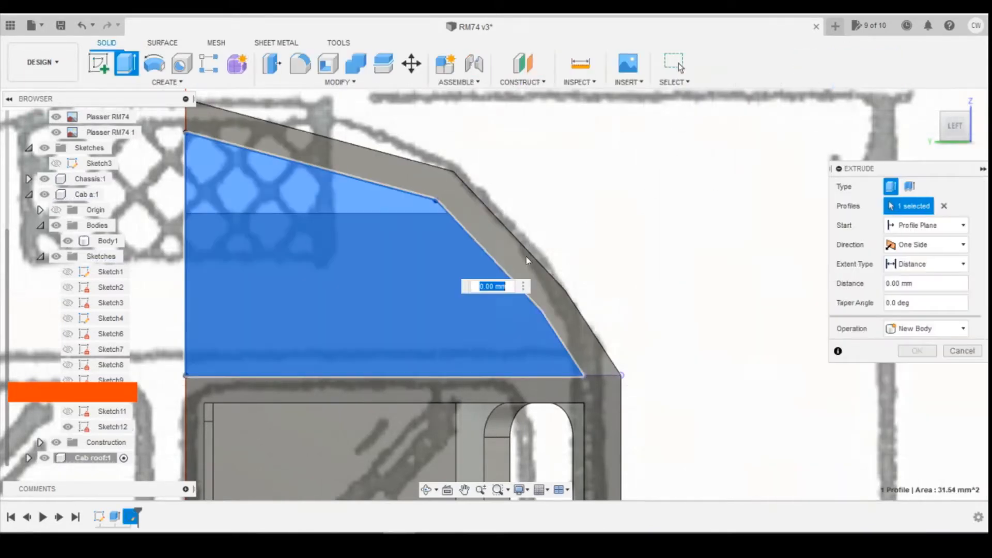
pyautogui.write('10')
pyautogui.click(917, 351)
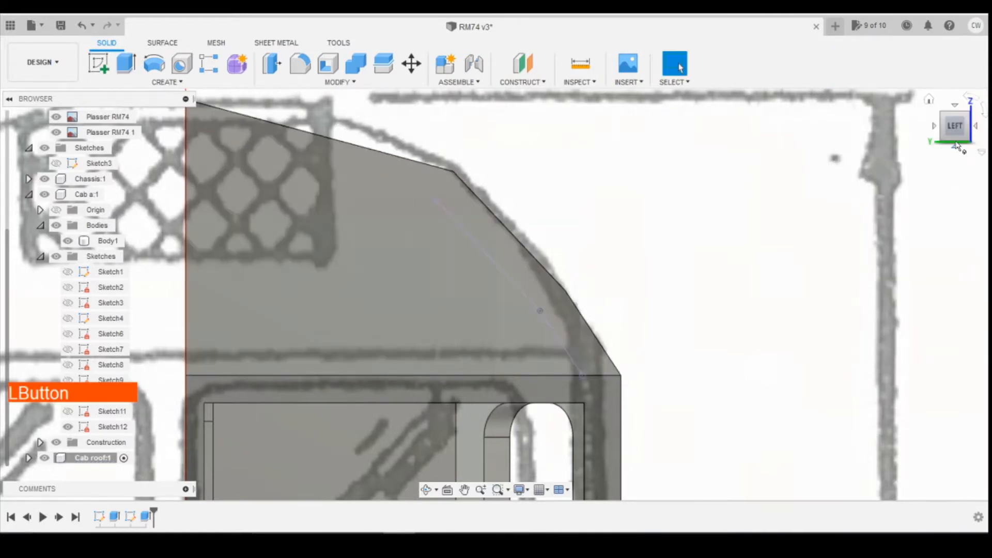
# Examine the filled roof end against the reference drawing in the back view, toggling the cab body's visibility to check it
pyautogui.moveTo(956, 141); pyautogui.dragTo(977, 135)
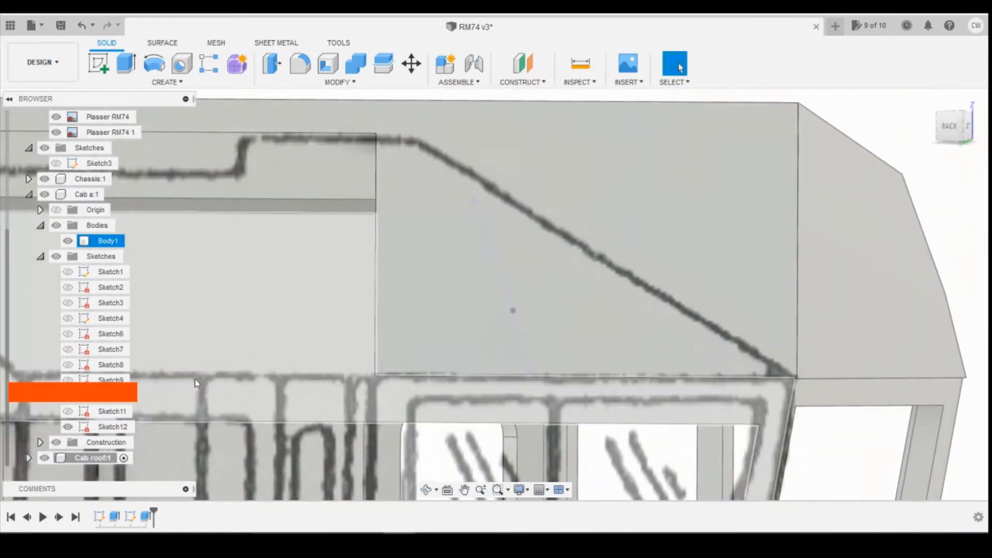
pyautogui.scroll(2, 79, 341)
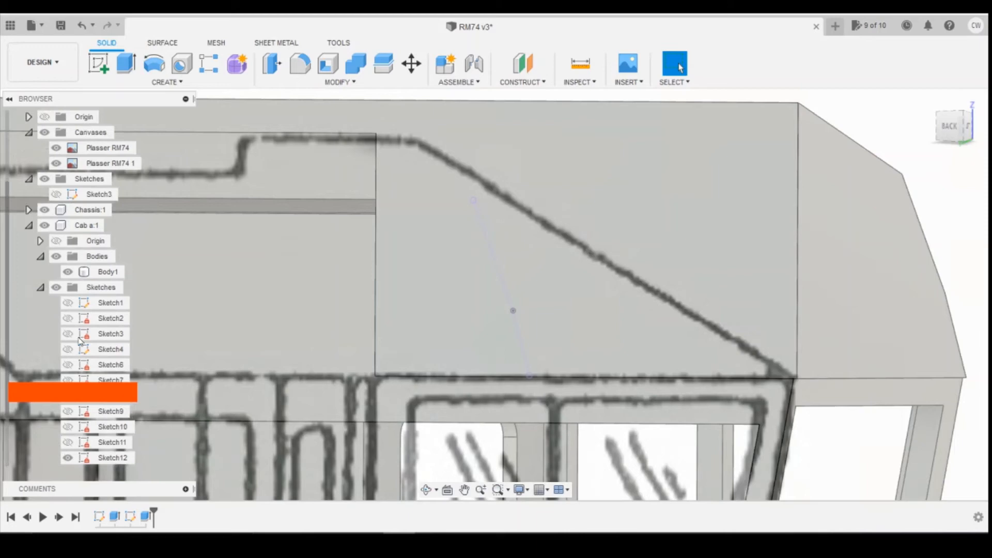
pyautogui.click(67, 272)
pyautogui.click(67, 273)
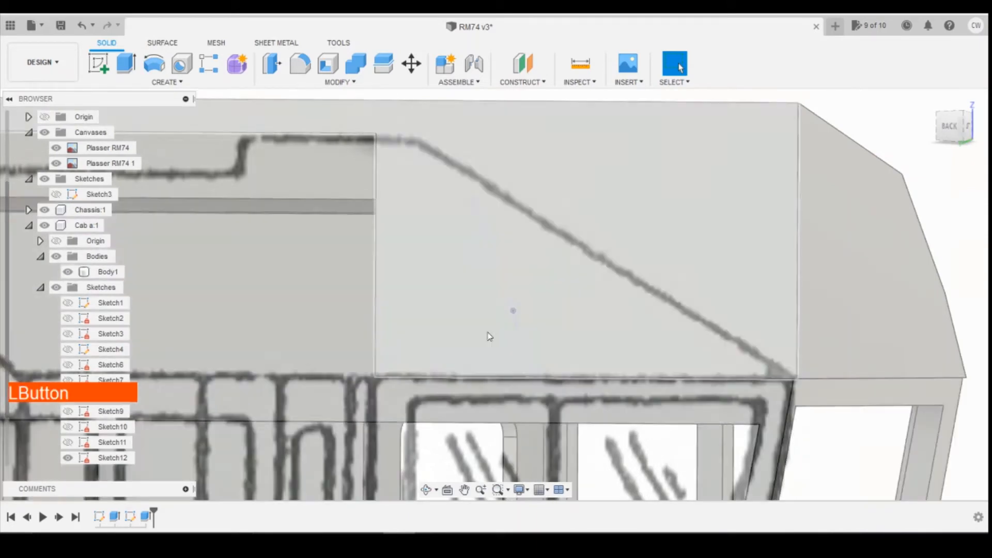
pyautogui.scroll(-1, 490, 335)
pyautogui.click(949, 127)
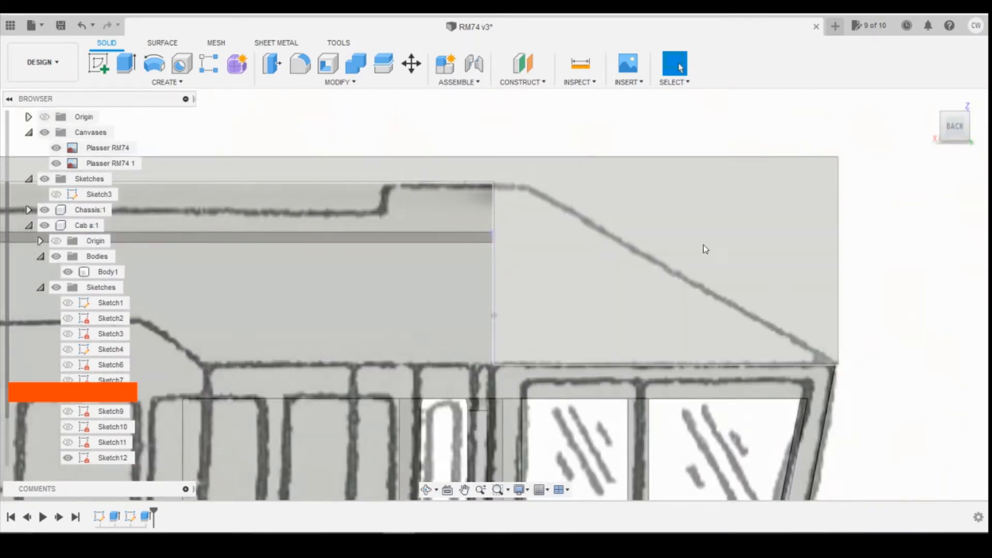
pyautogui.scroll(-3, 697, 285)
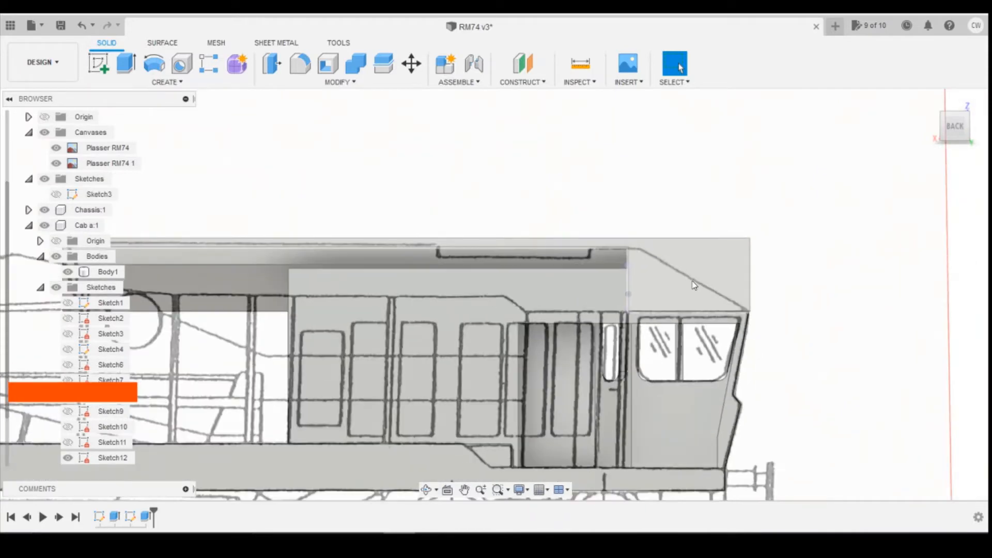
pyautogui.scroll(-1, 694, 285)
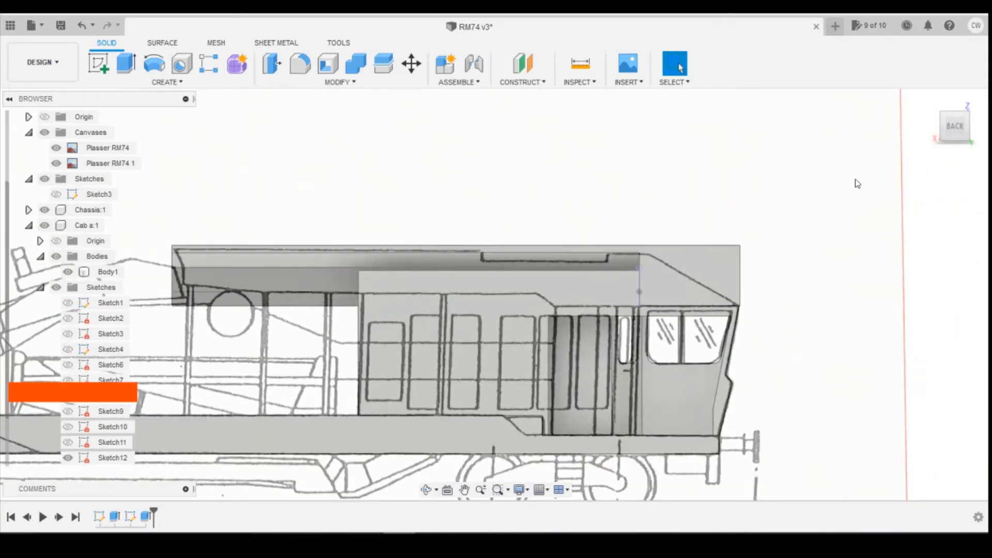
# Examine the roof's front end and top line against the reference drawings in the left and back views
pyautogui.moveTo(955, 125)
pyautogui.mouseDown()
pyautogui.moveTo(947, 115)
pyautogui.moveTo(949, 125)
pyautogui.moveTo(925, 119)
pyautogui.mouseUp()
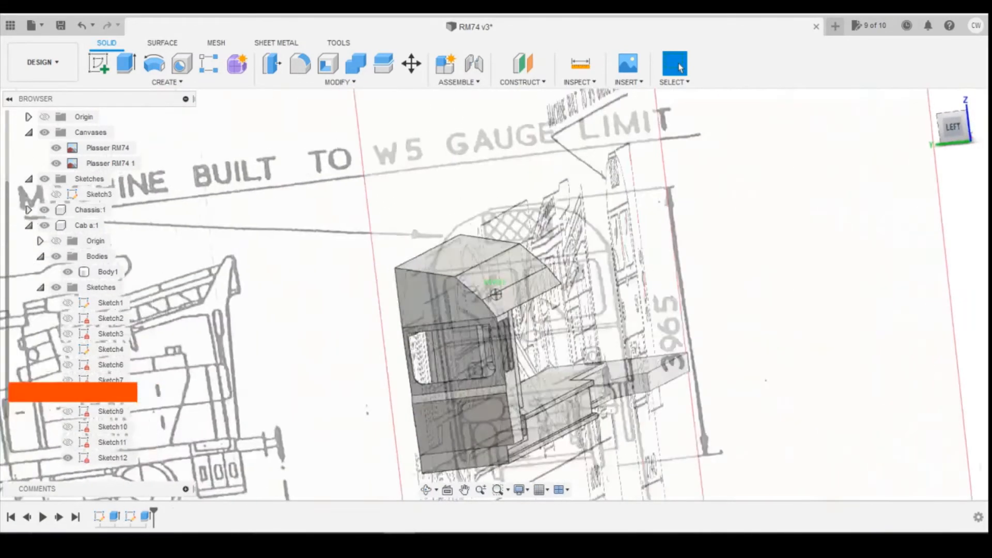
pyautogui.click(953, 128)
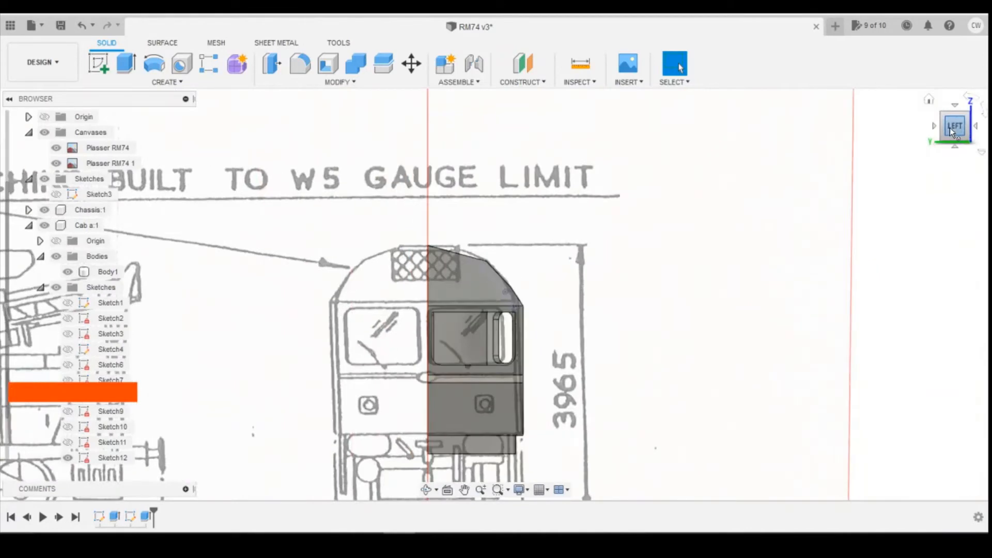
pyautogui.moveTo(950, 129); pyautogui.dragTo(990, 127)
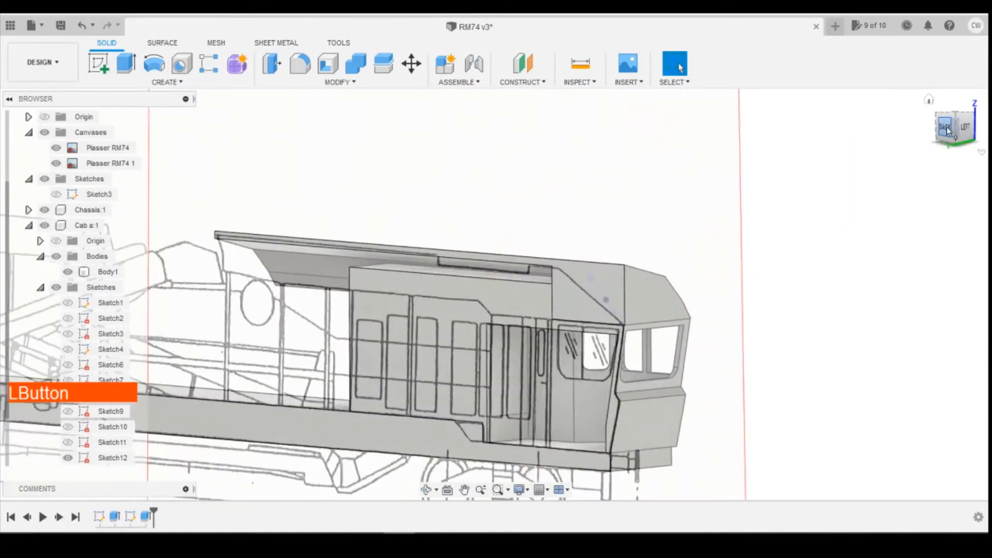
pyautogui.click(946, 130)
pyautogui.scroll(3, 599, 274)
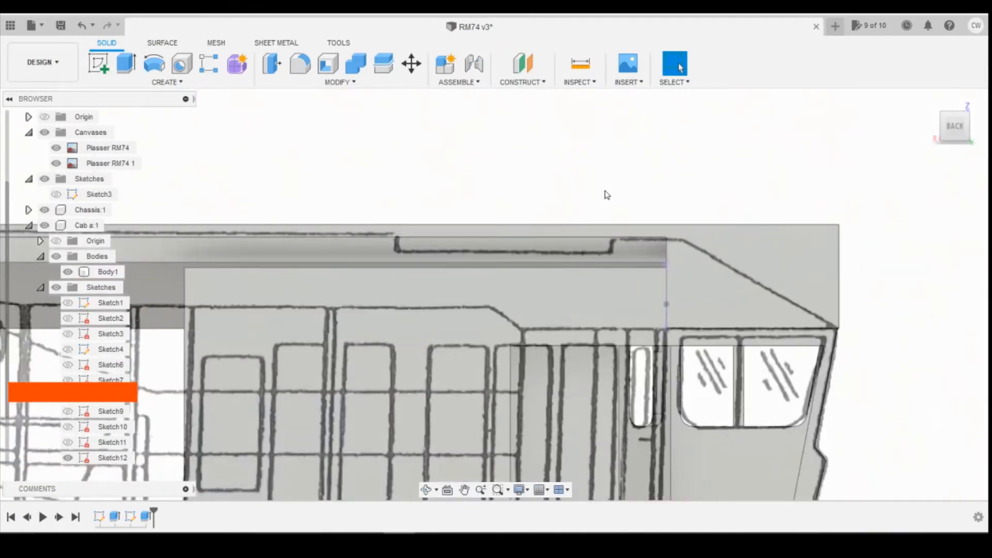
pyautogui.scroll(-3, 624, 272)
pyautogui.scroll(-4, 534, 312)
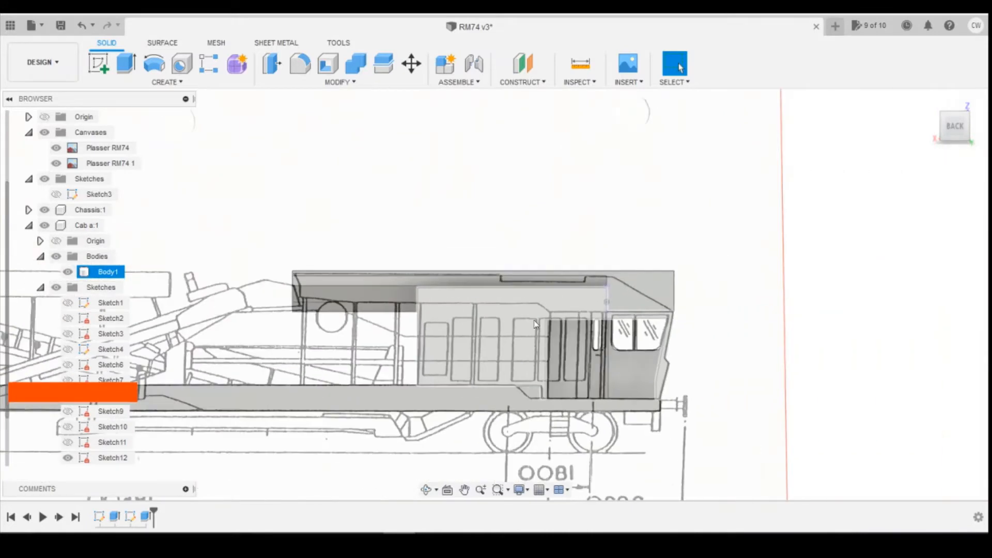
pyautogui.scroll(4, 674, 321)
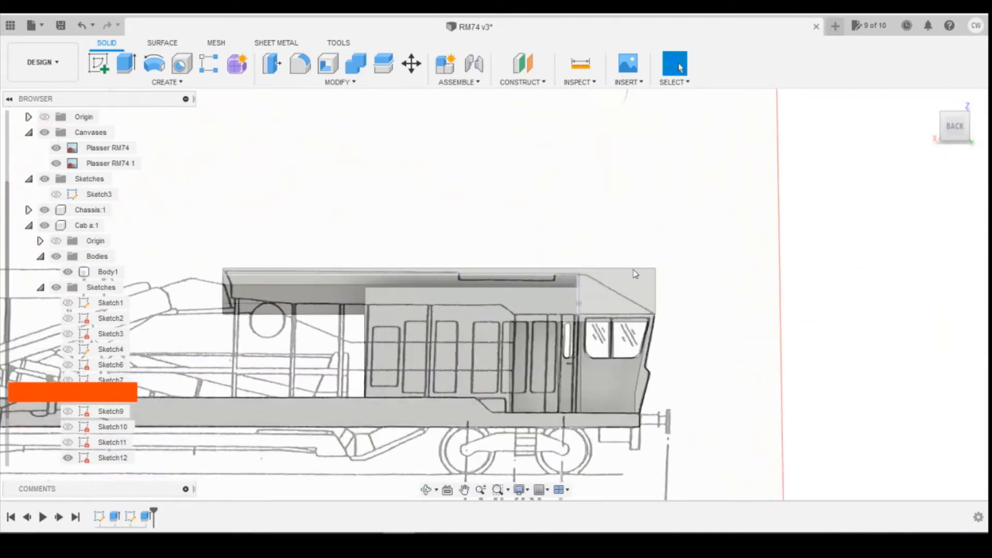
pyautogui.scroll(2, 636, 290)
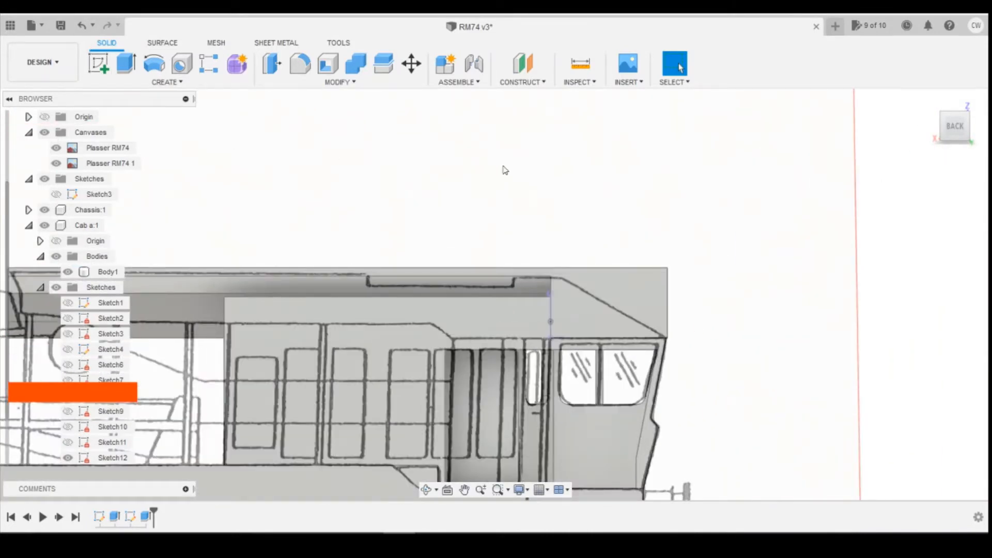
pyautogui.scroll(1, 563, 245)
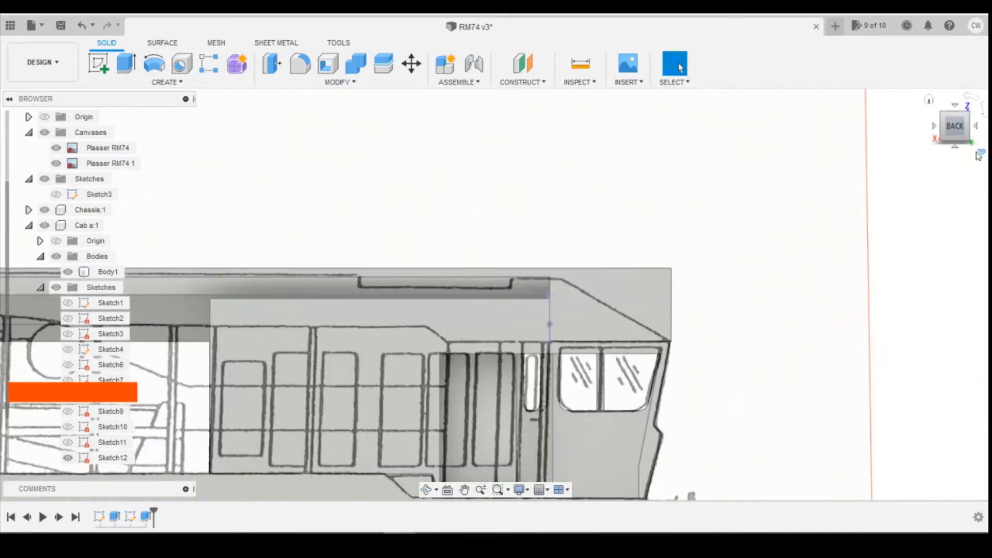
pyautogui.moveTo(959, 122)
pyautogui.mouseDown()
pyautogui.moveTo(952, 116)
pyautogui.moveTo(956, 127)
pyautogui.mouseUp()
pyautogui.keyDown('shift'); pyautogui.moveTo(439, 278); pyautogui.dragTo(590, 270, button='middle'); pyautogui.keyUp('shift')
pyautogui.moveTo(476, 294); pyautogui.dragTo(533, 285)
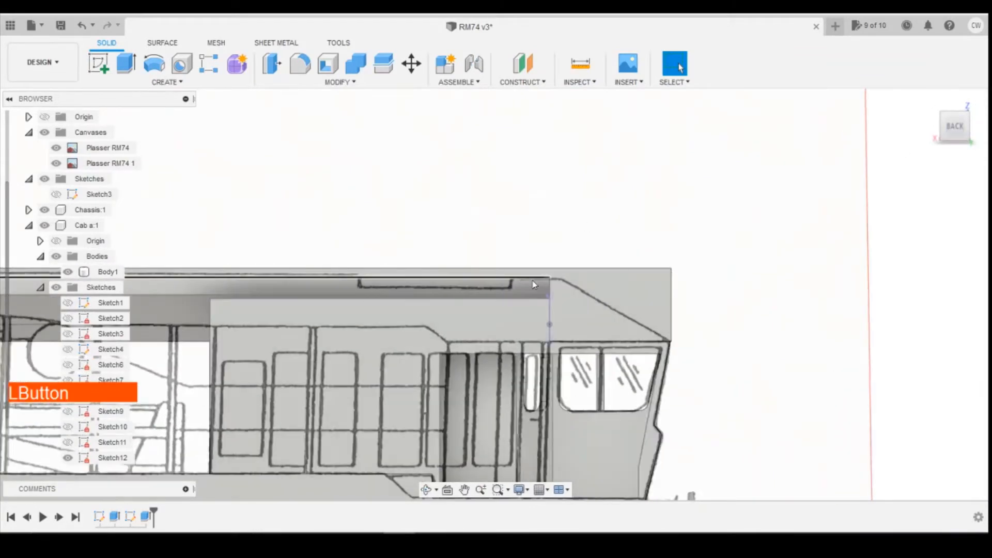
pyautogui.scroll(-2, 537, 297)
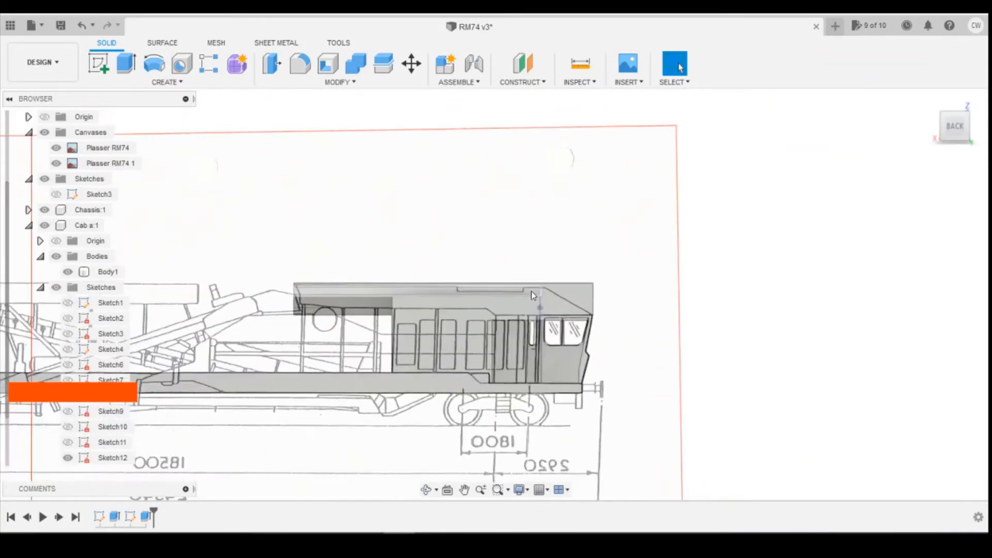
pyautogui.click(974, 128)
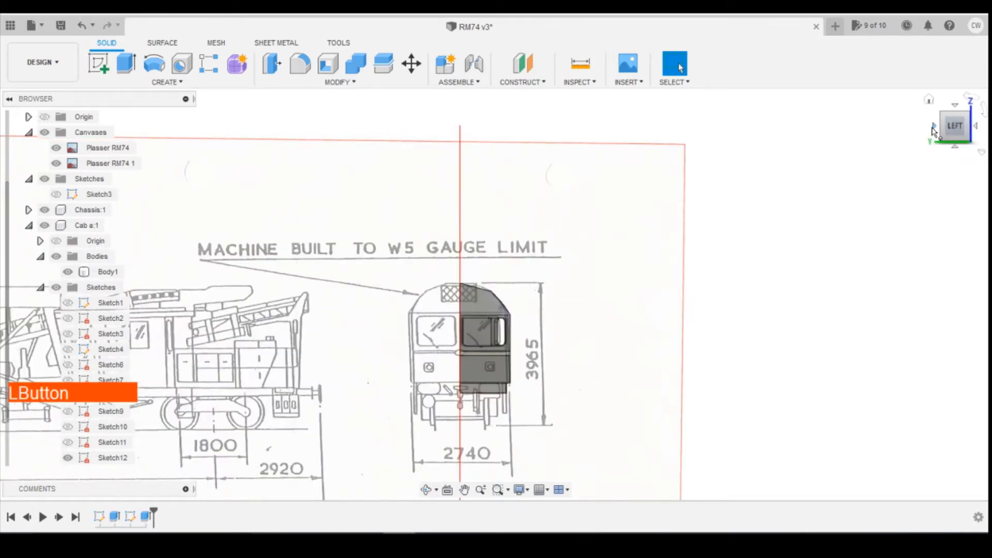
pyautogui.click(933, 129)
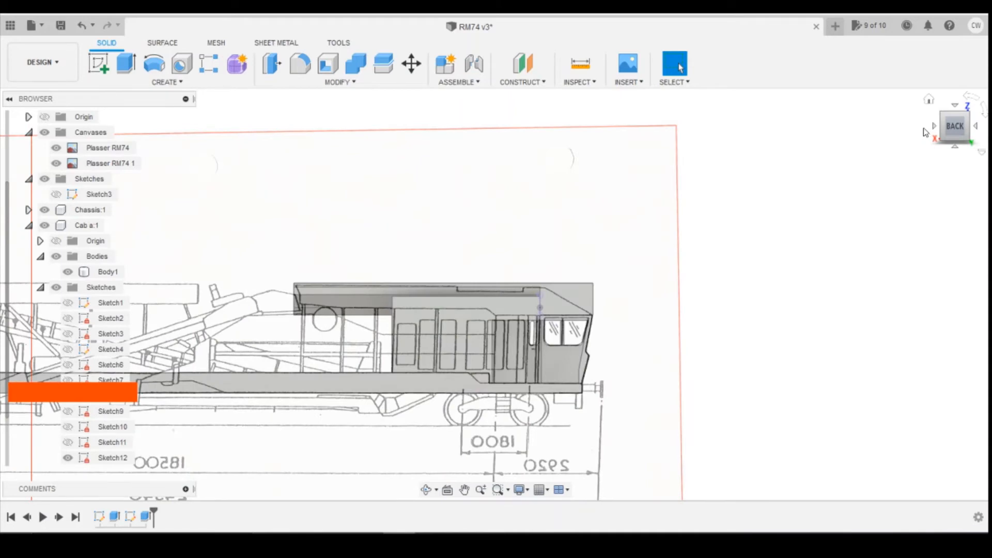
pyautogui.scroll(3, 491, 264)
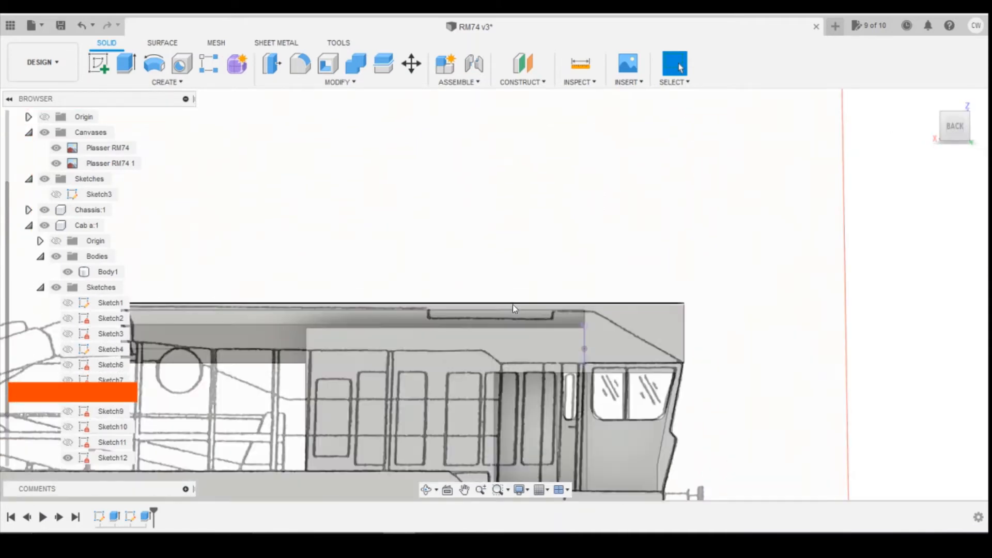
pyautogui.scroll(-1, 514, 306)
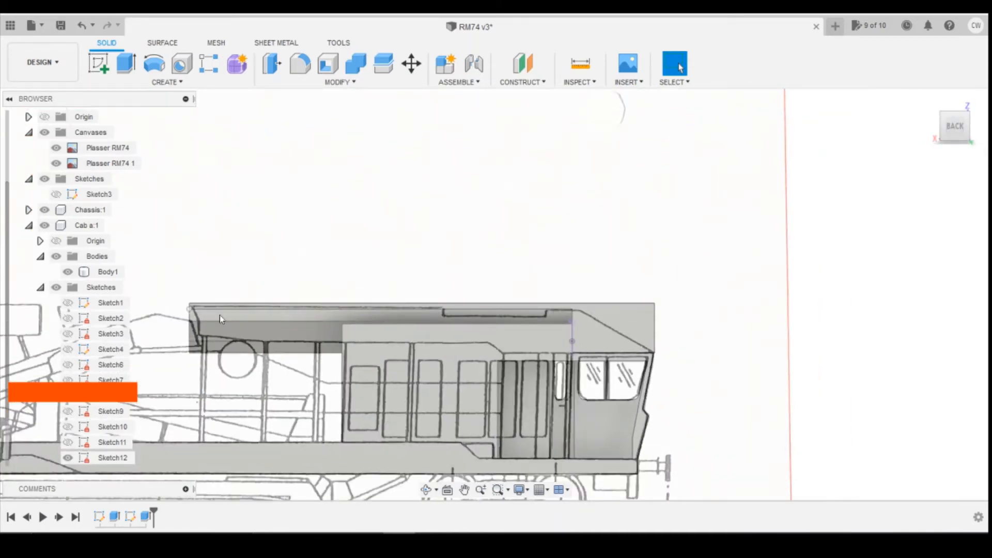
pyautogui.scroll(-5, 733, 324)
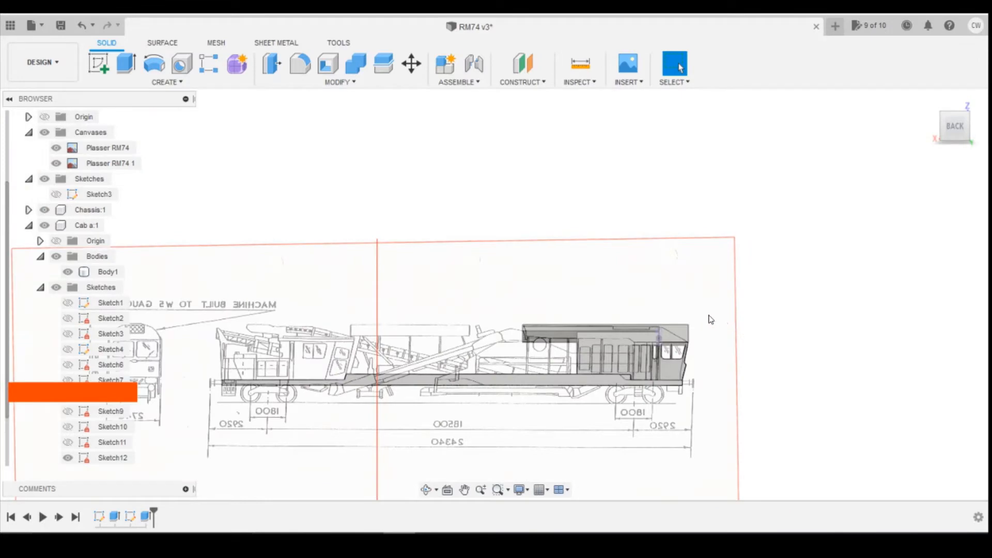
pyautogui.scroll(6, 704, 314)
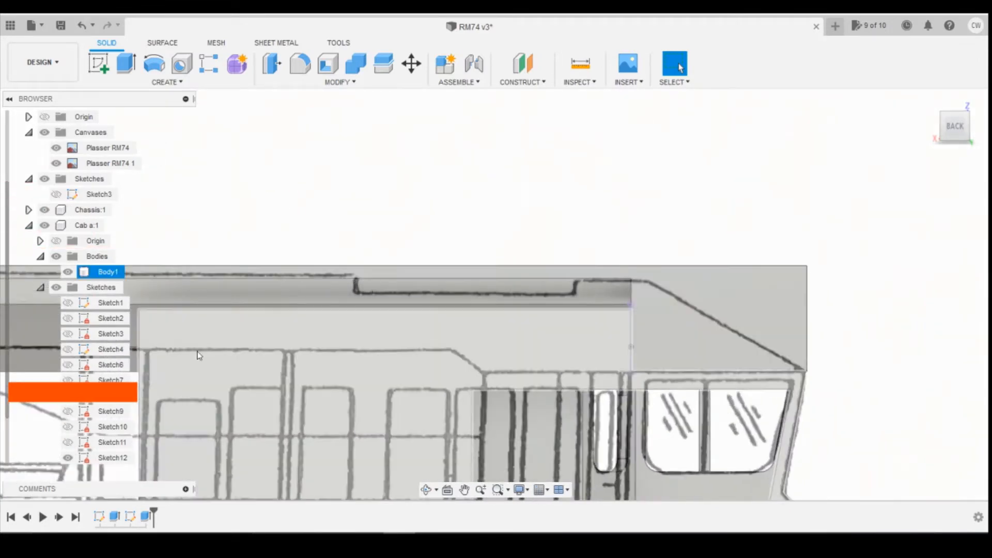
pyautogui.click(389, 330)
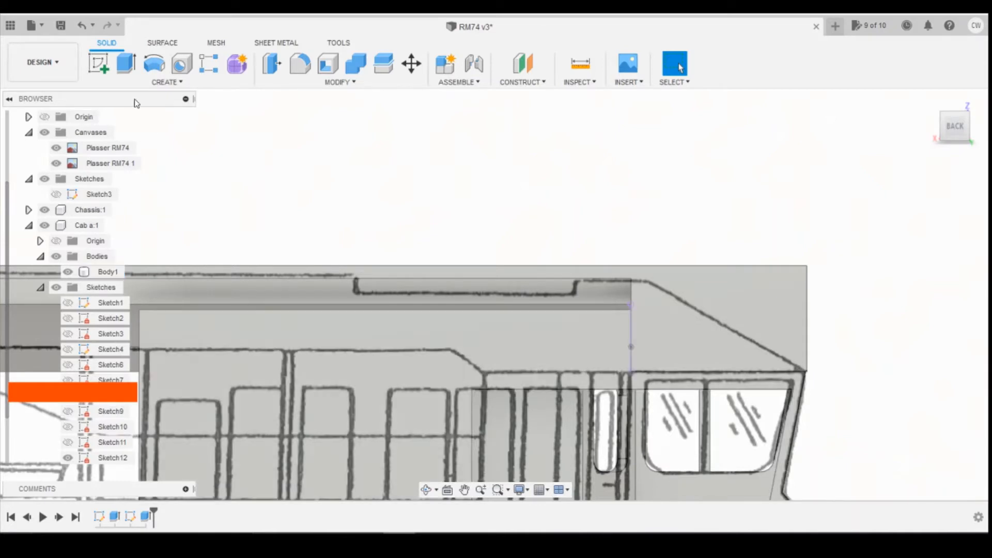
# Sketch a sloping line on the roof's centre face from its lower front corner to the top edge, following the drawing's front slope
pyautogui.click(104, 58)
pyautogui.click(730, 330)
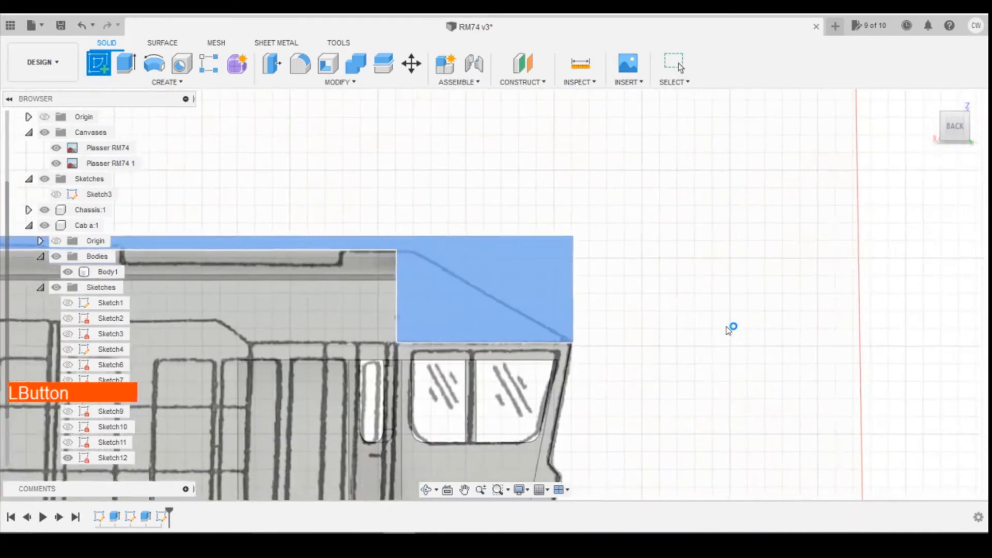
pyautogui.press('l')
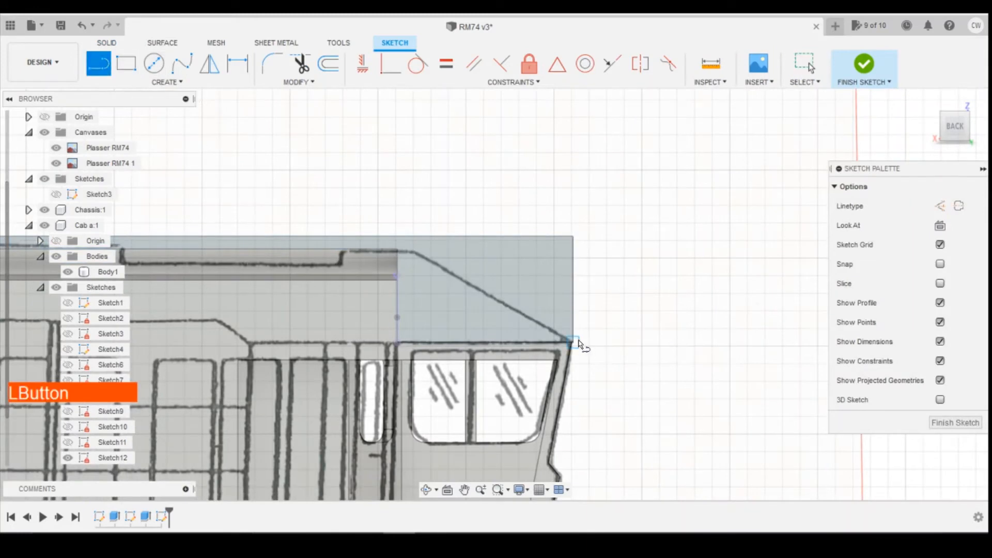
pyautogui.moveTo(518, 300); pyautogui.dragTo(390, 238)
pyautogui.click(389, 237)
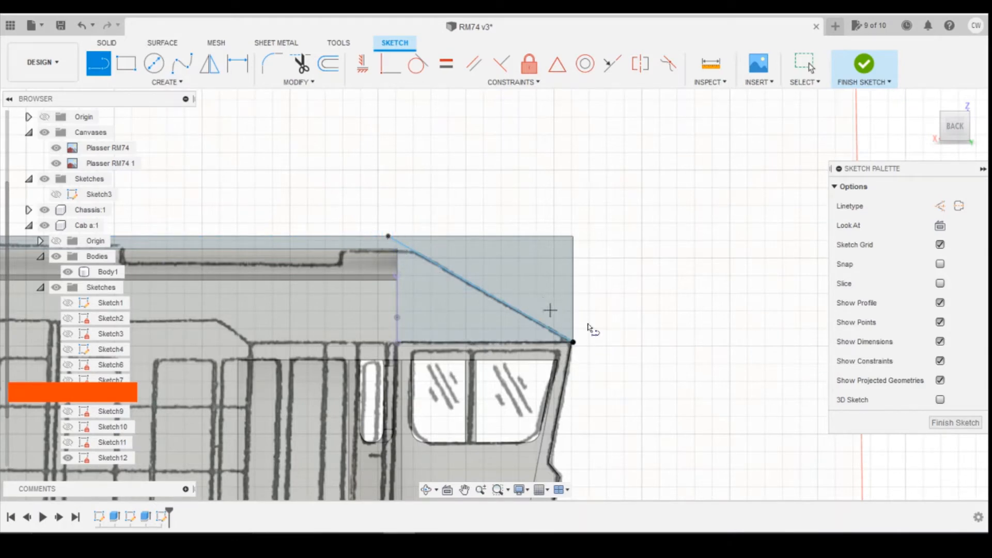
pyautogui.click(862, 70)
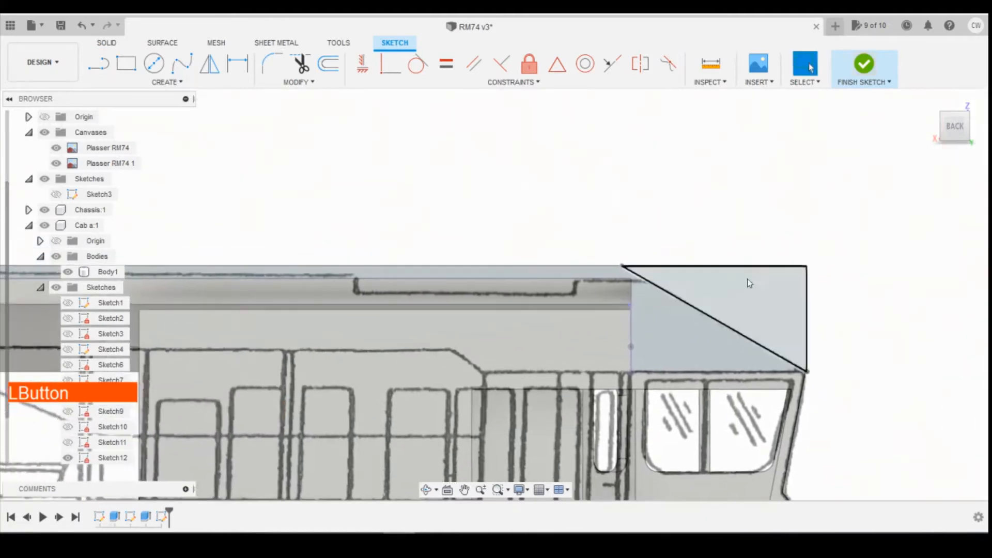
# Extrude the triangular profile above the sloping line as a cut across the roof to slope its front end
pyautogui.rightClick(757, 292)
pyautogui.click(800, 268)
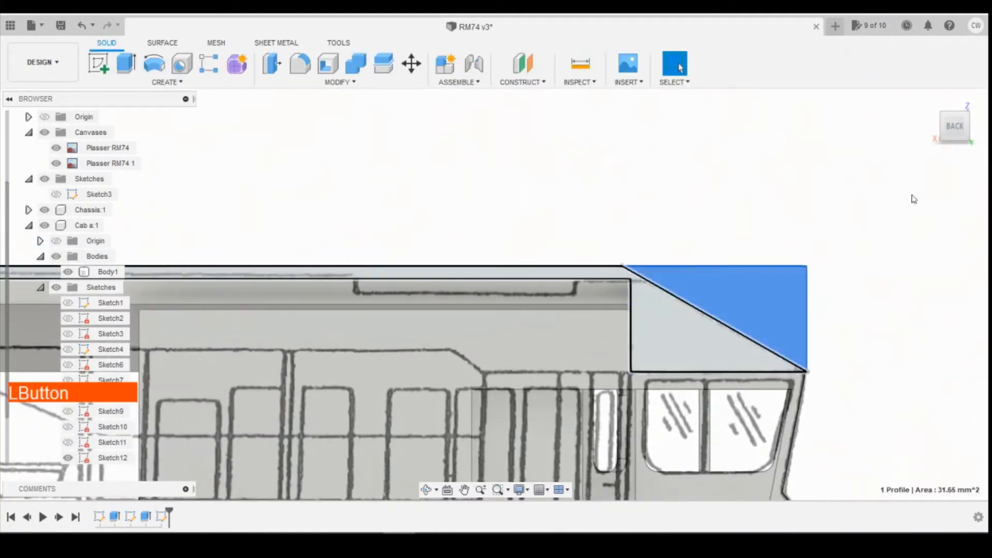
pyautogui.moveTo(952, 132); pyautogui.dragTo(899, 155)
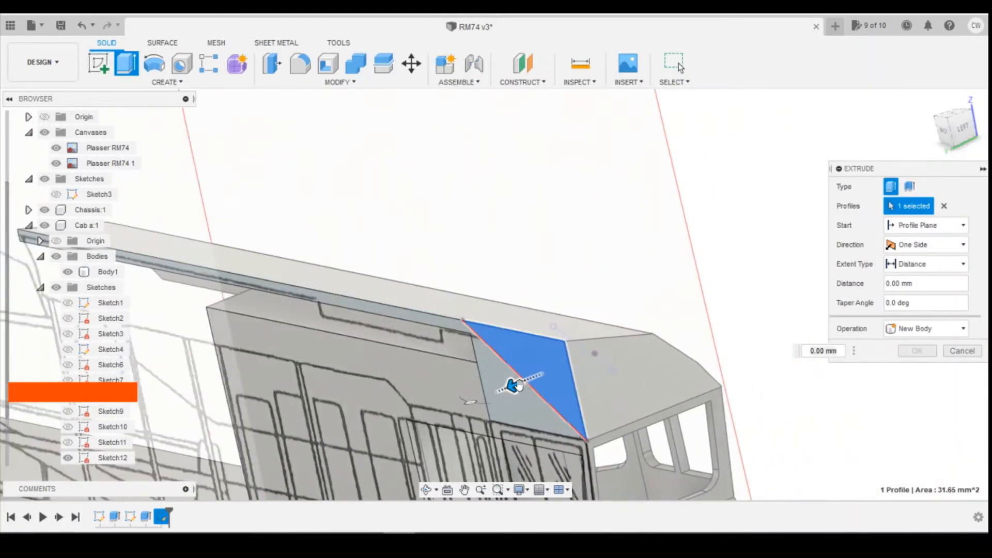
pyautogui.moveTo(512, 384); pyautogui.dragTo(836, 362)
pyautogui.click(916, 371)
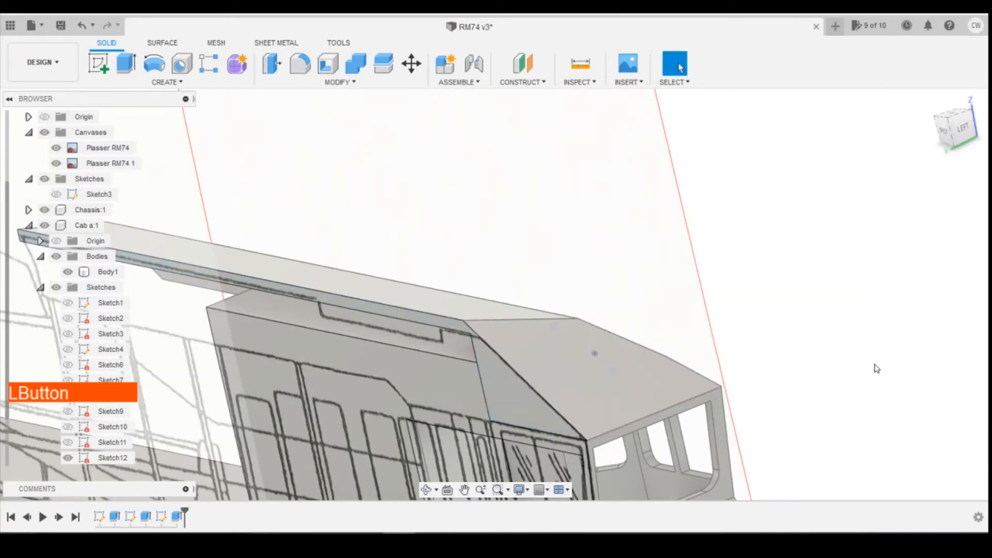
# Hide Sketch12 and both Plasser RM74 canvases so that only the solid model is displayed
pyautogui.click(929, 100)
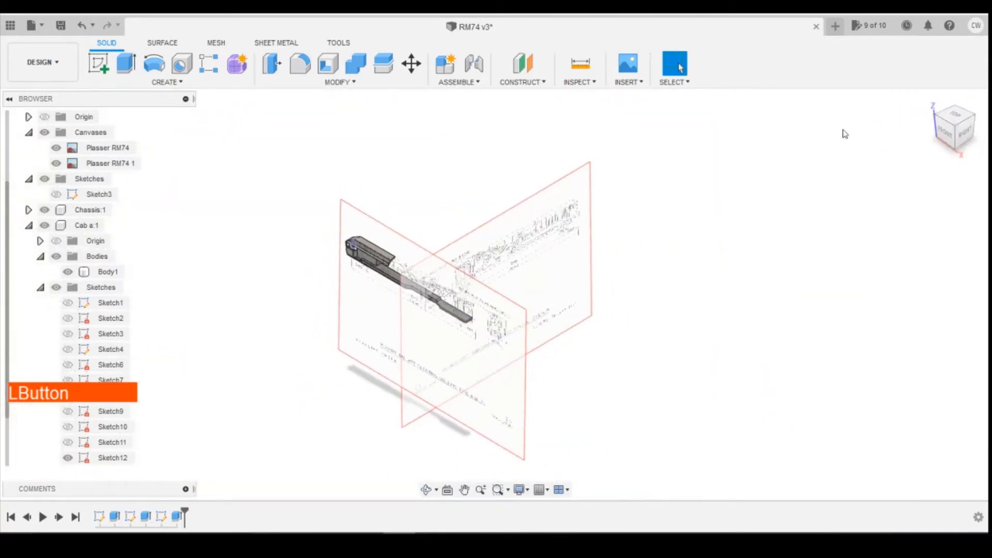
pyautogui.click(782, 186)
pyautogui.scroll(5, 484, 374)
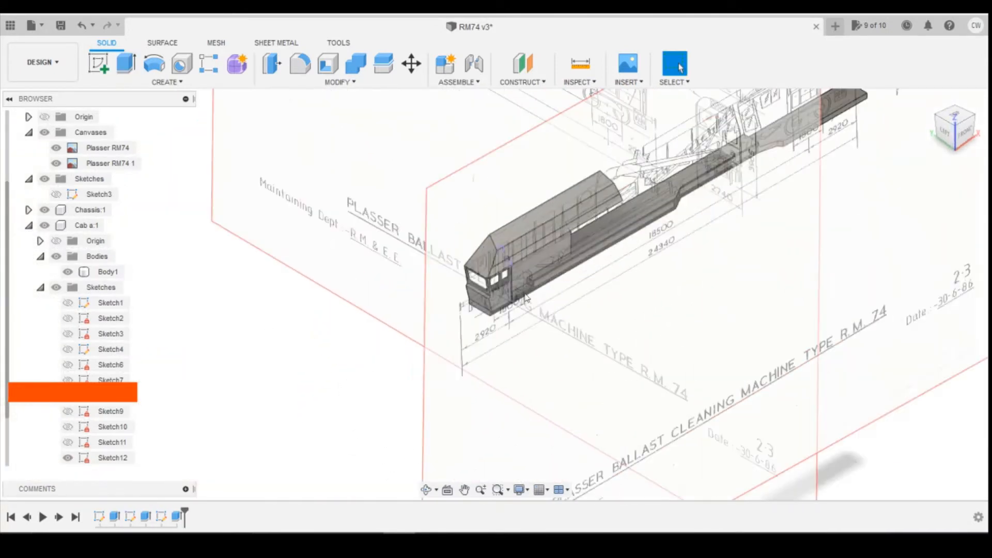
pyautogui.scroll(-1, 71, 454)
pyautogui.click(67, 427)
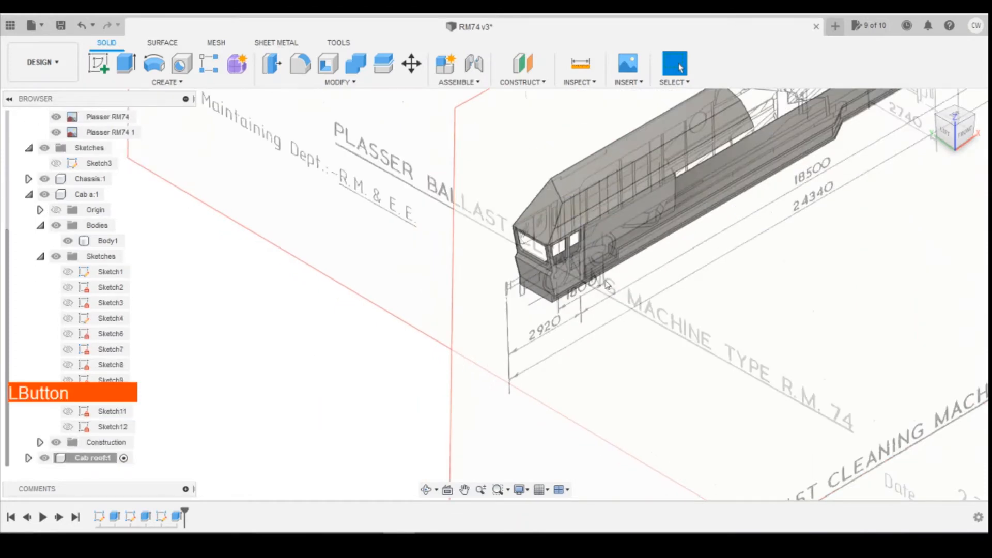
pyautogui.scroll(3, 601, 261)
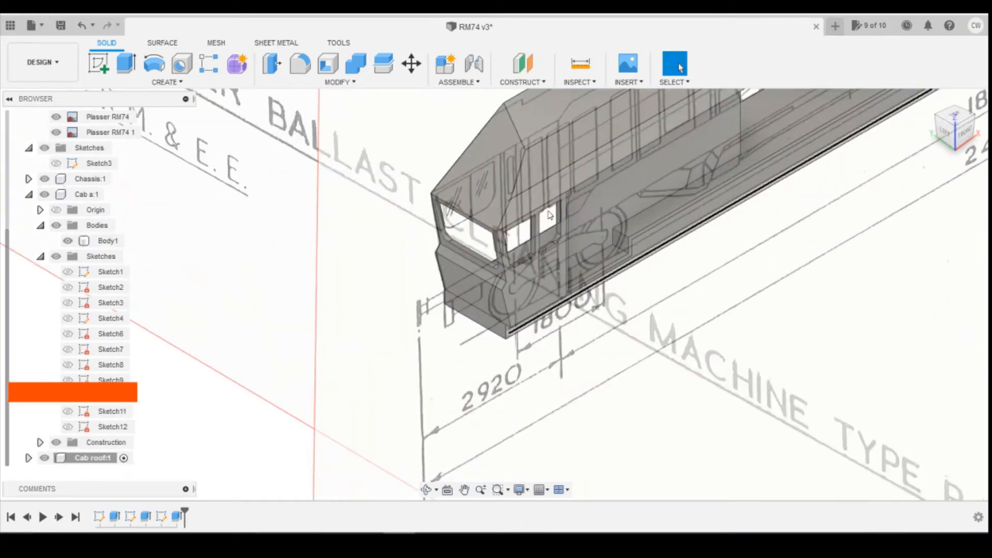
pyautogui.click(56, 132)
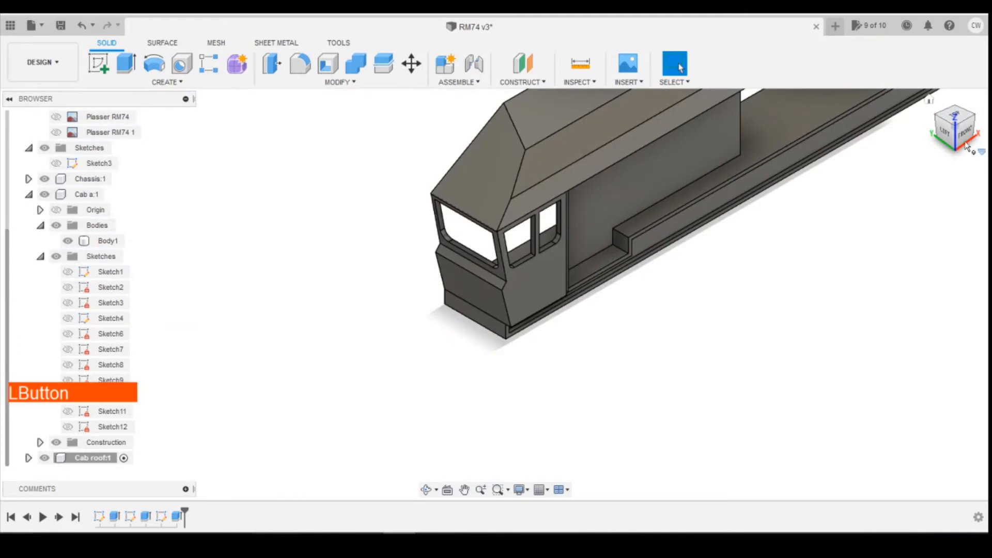
# Examine the sloped cab roof in the front view, and switch to the reference photo of the real machine in Photos
pyautogui.moveTo(965, 143)
pyautogui.mouseDown()
pyautogui.moveTo(936, 132)
pyautogui.moveTo(986, 130)
pyautogui.mouseUp()
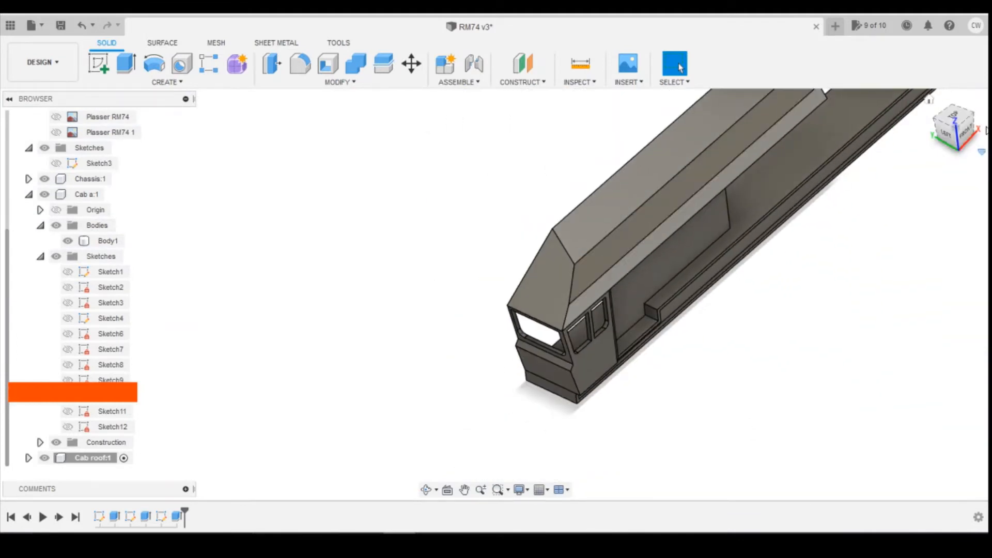
pyautogui.click(963, 130)
pyautogui.scroll(-4, 741, 313)
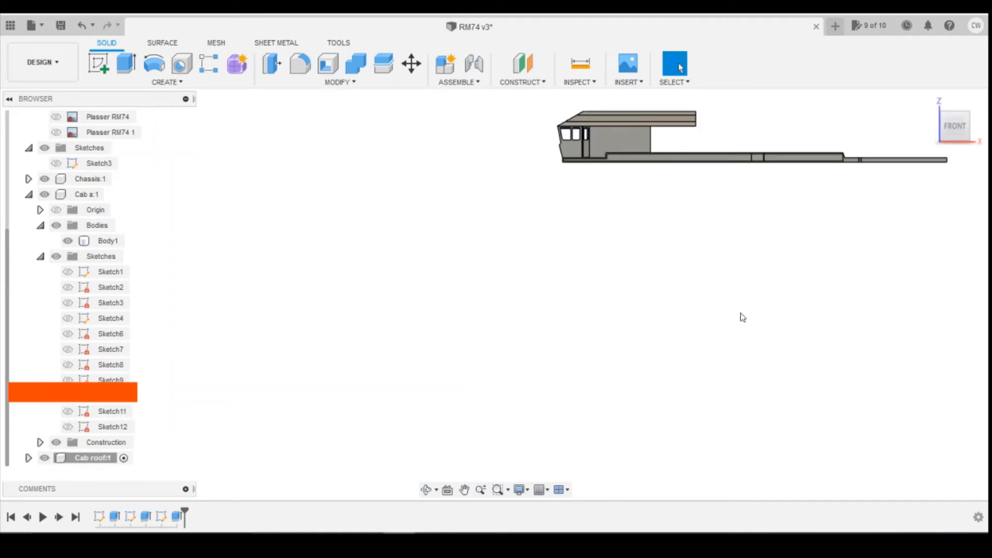
pyautogui.scroll(7, 660, 173)
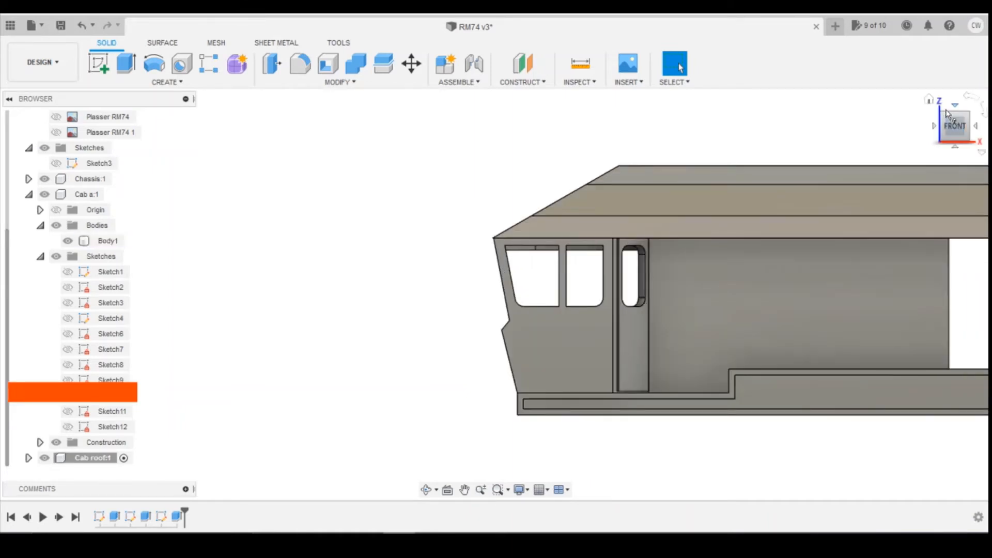
pyautogui.keyDown('shift'); pyautogui.moveTo(496, 283); pyautogui.dragTo(830, 280, button='middle'); pyautogui.keyUp('shift')
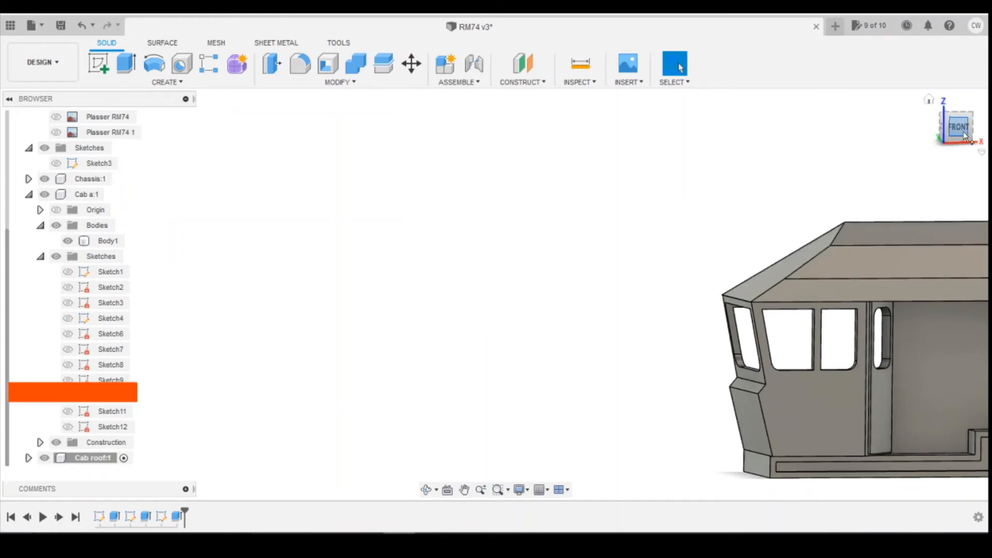
pyautogui.click(941, 131)
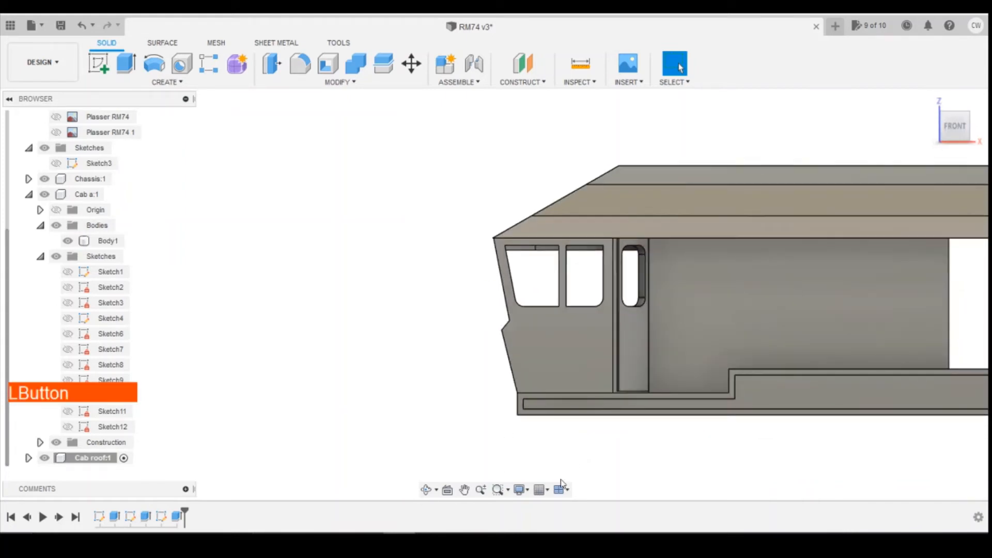
pyautogui.click(432, 537)
pyautogui.click(551, 507)
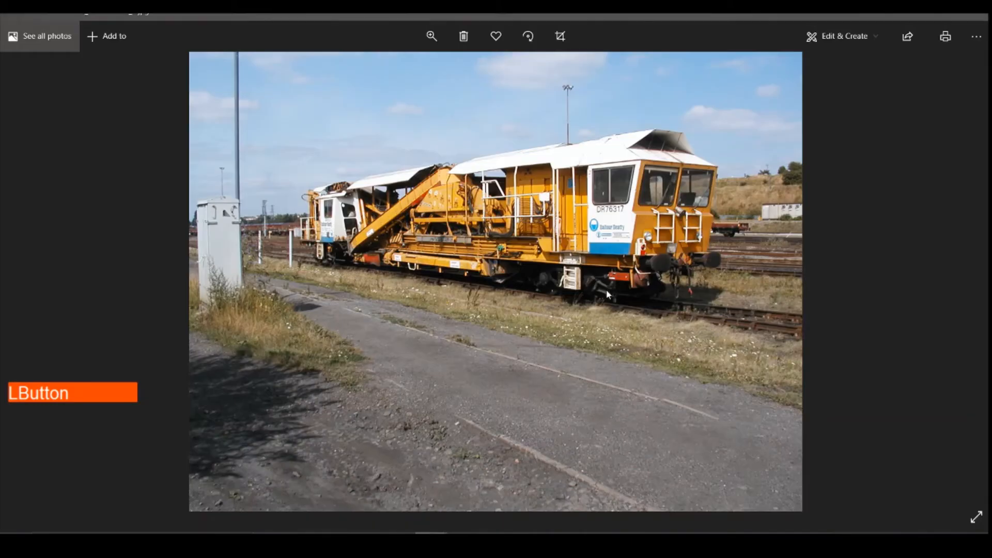
# Browse the reference photos of the real machine, studying the cab side, roof slope, buffers and underframe
pyautogui.scroll(-1, 608, 295)
pyautogui.scroll(-2, 607, 294)
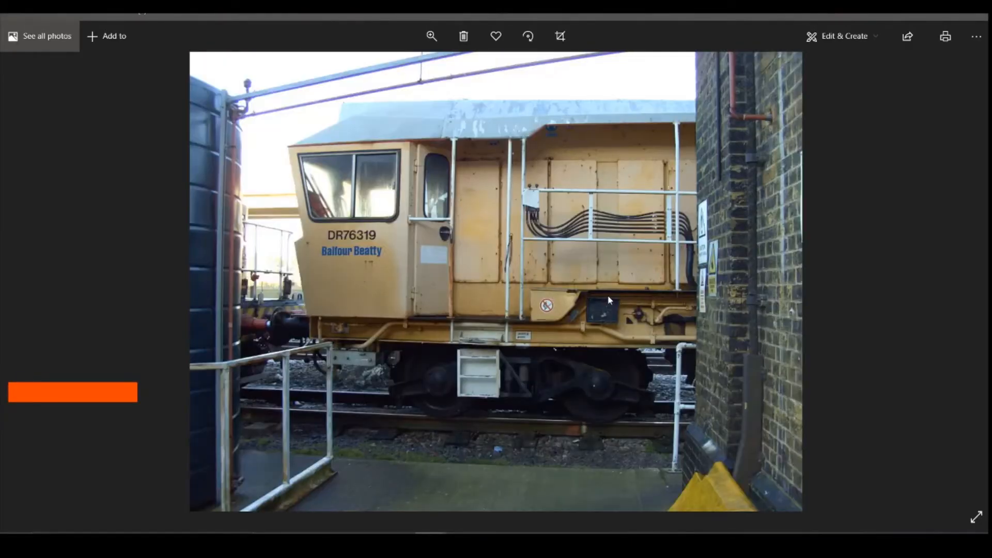
pyautogui.scroll(2, 609, 298)
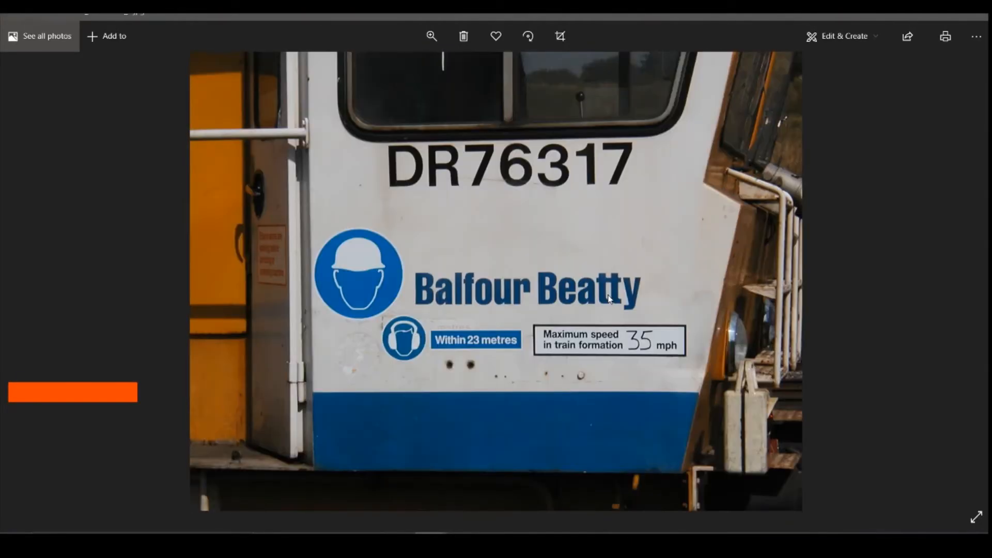
pyautogui.scroll(-1, 608, 298)
pyautogui.scroll(-1, 608, 298)
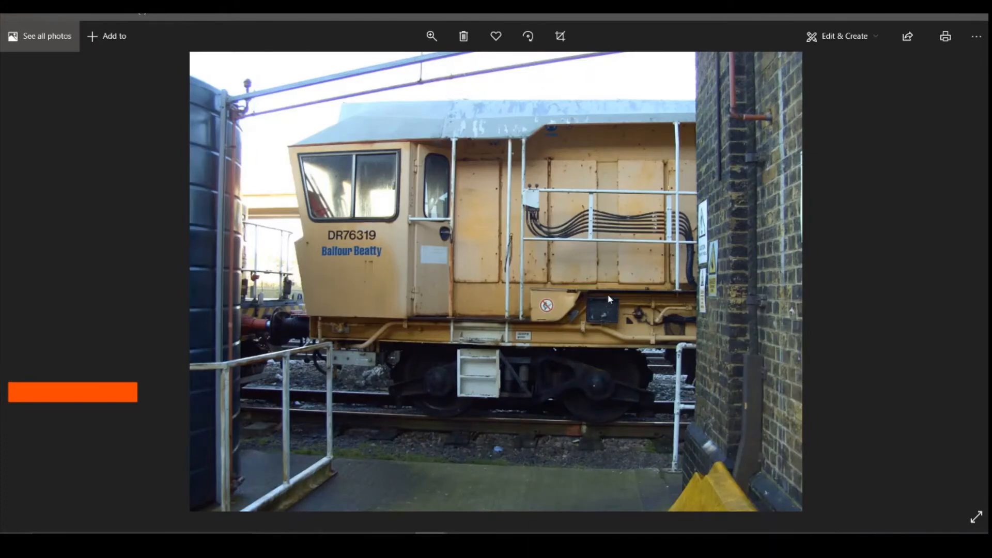
pyautogui.scroll(-5, 608, 298)
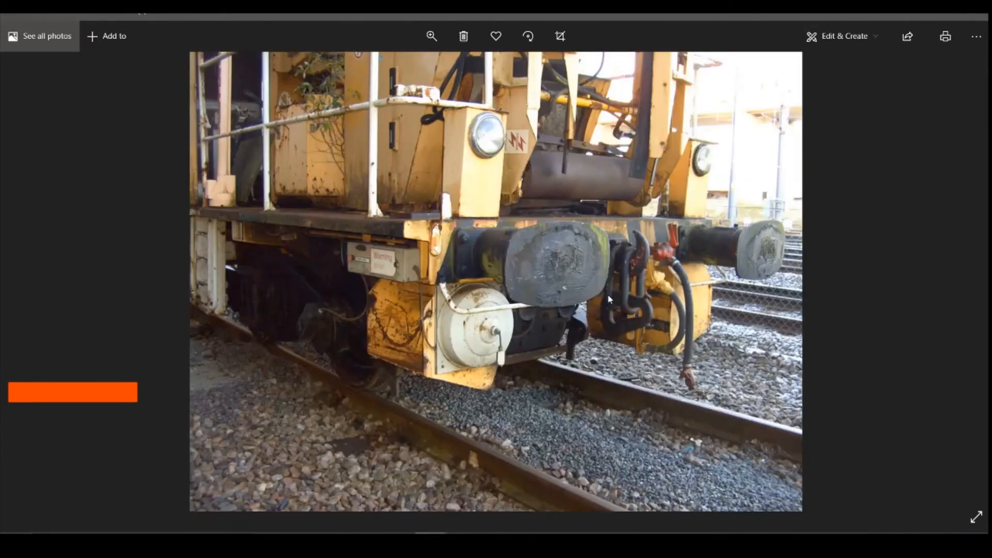
pyautogui.scroll(-4, 609, 298)
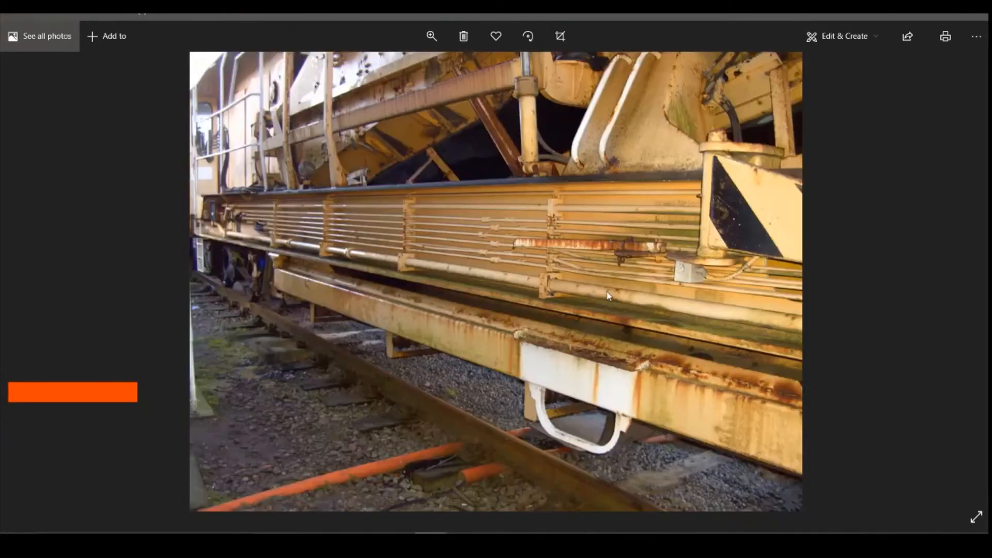
pyautogui.scroll(-4, 605, 292)
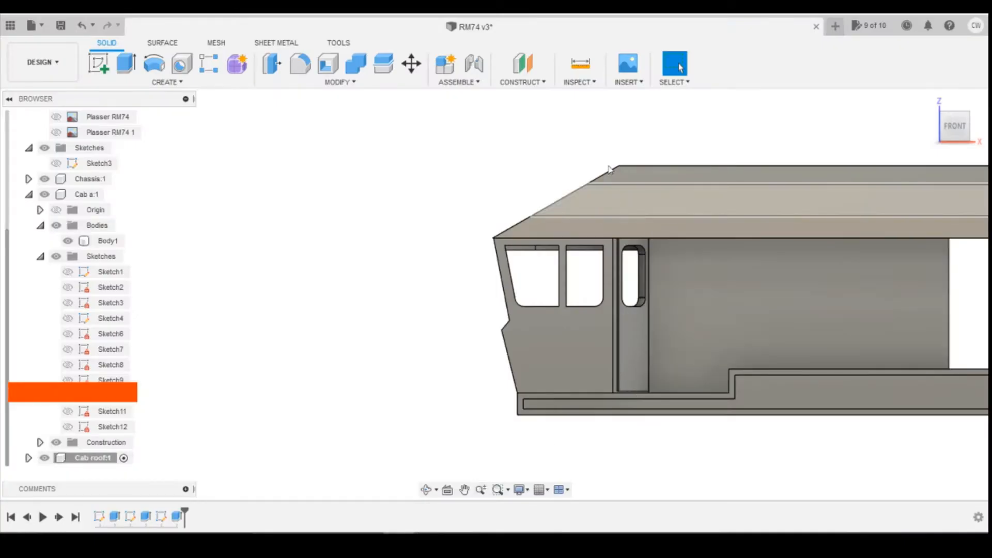
# Reopen the roof's slope sketch for editing and move the sloping line's upper endpoint forward along the top edge to about X -98.45 mm
pyautogui.click(586, 169)
pyautogui.click(161, 516)
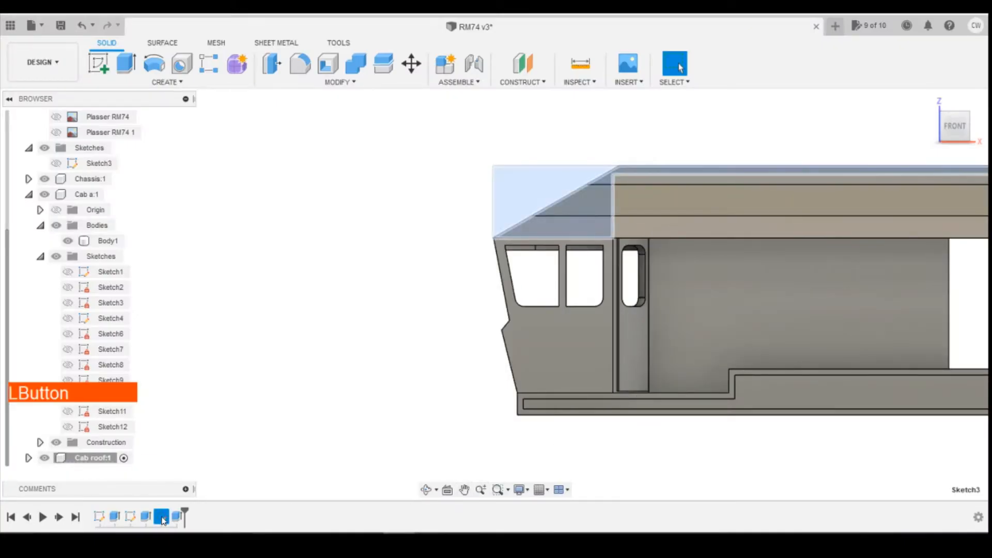
pyautogui.rightClick(161, 516)
pyautogui.click(195, 383)
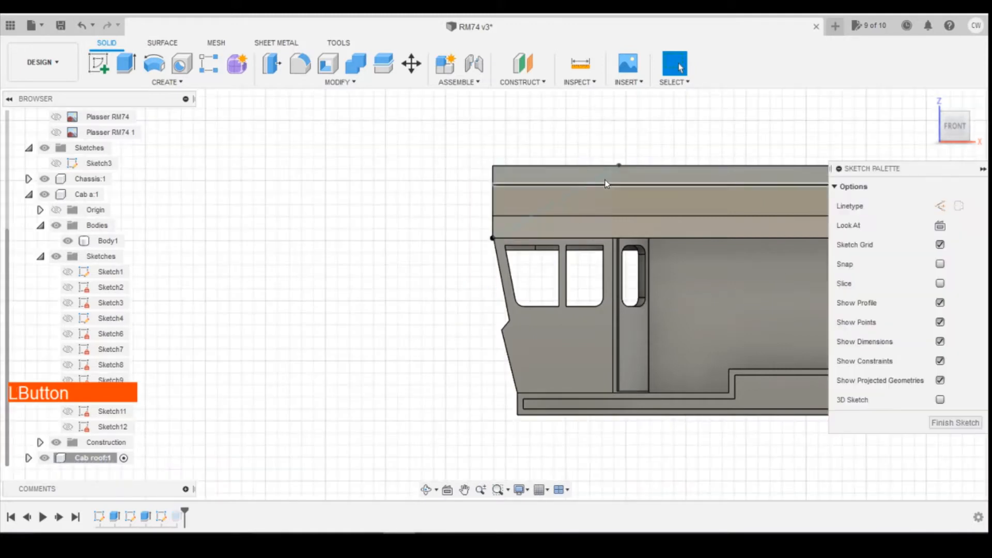
pyautogui.moveTo(619, 165); pyautogui.dragTo(598, 171)
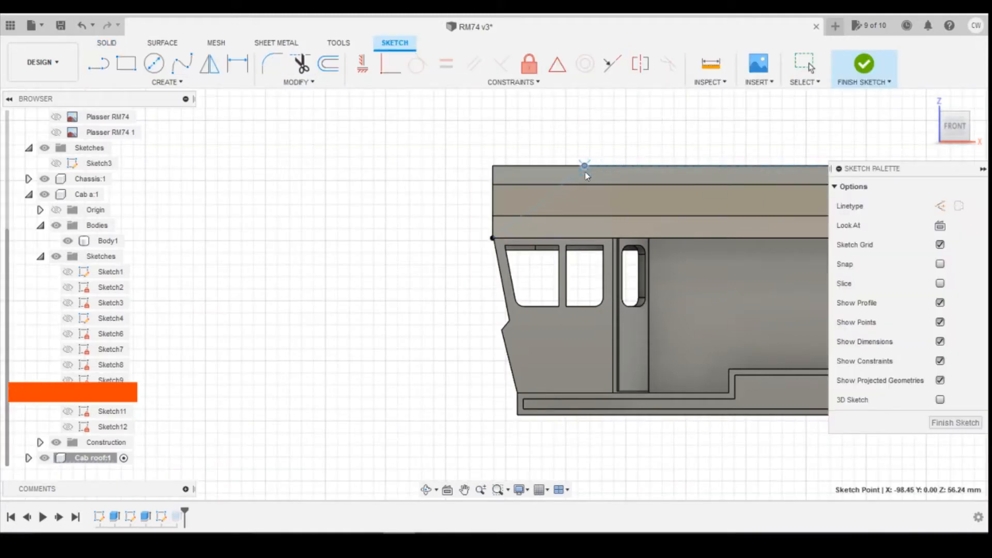
pyautogui.click(810, 67)
# Switch to Photos and study the machine 76314 pictures for the shape of the cab's front, side and conveyor end
pyautogui.click(472, 495)
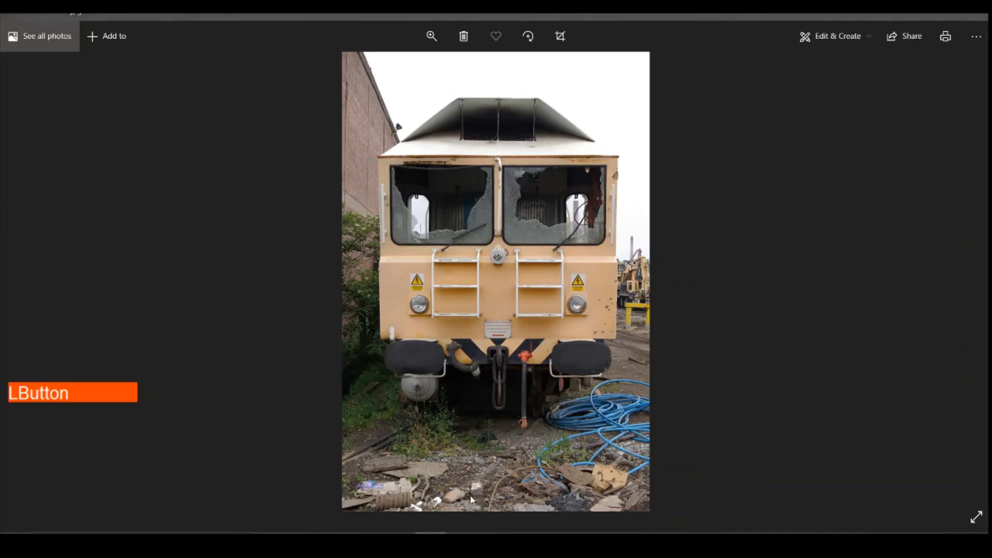
pyautogui.press('Right')
pyautogui.press('Right')
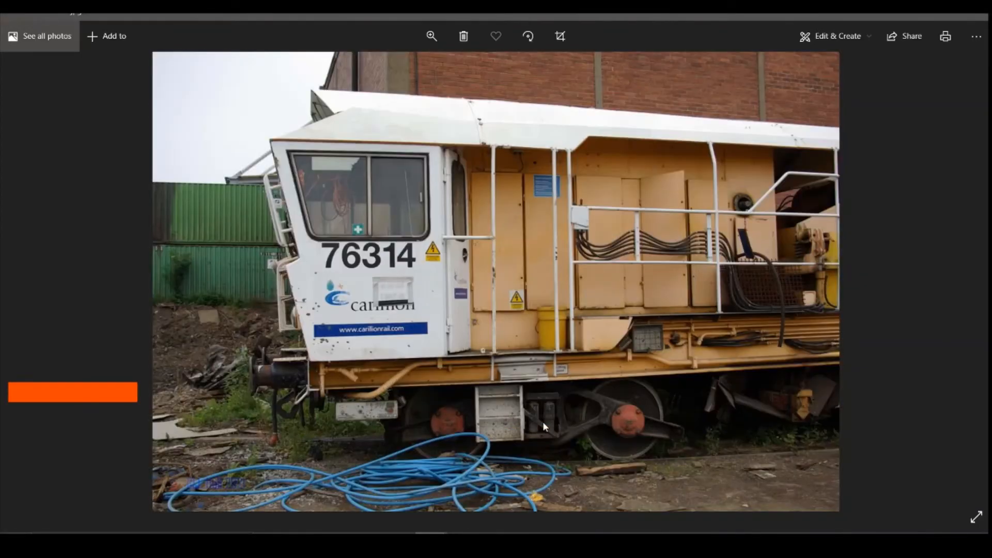
pyautogui.press('Right')
pyautogui.press('Right')
pyautogui.press('Right')
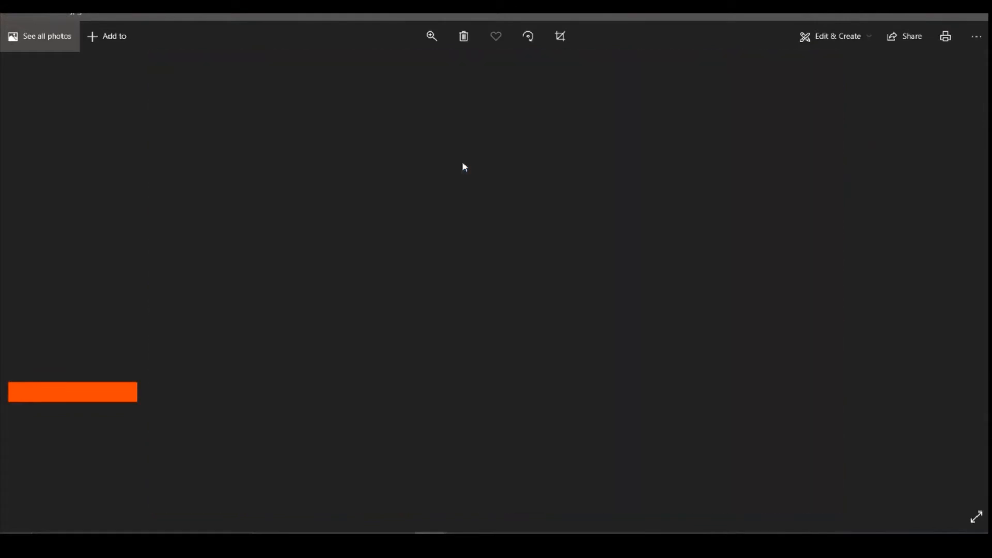
pyautogui.press('Right')
pyautogui.press('Right')
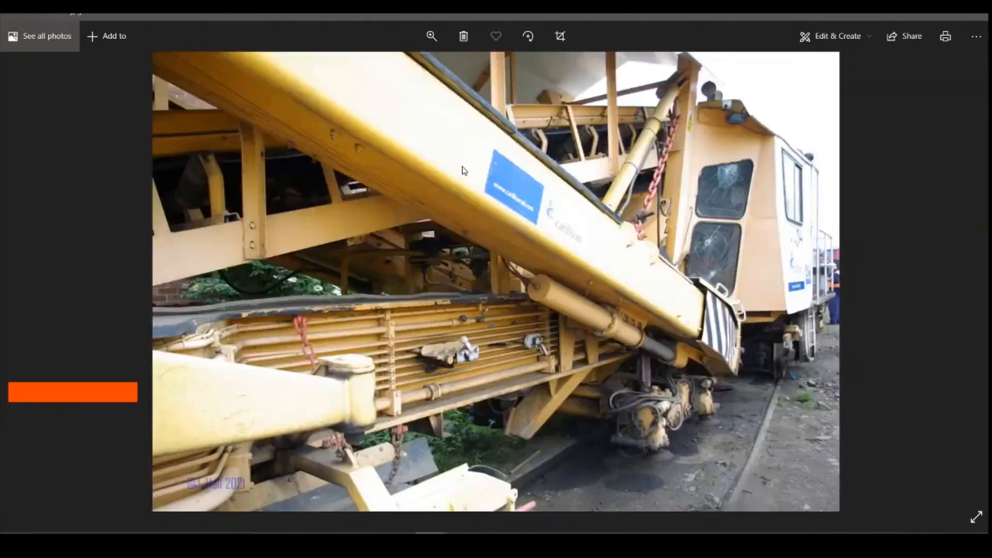
pyautogui.press('Right')
pyautogui.press('Right')
pyautogui.press('Right')
pyautogui.press('Right')
pyautogui.press('Right')
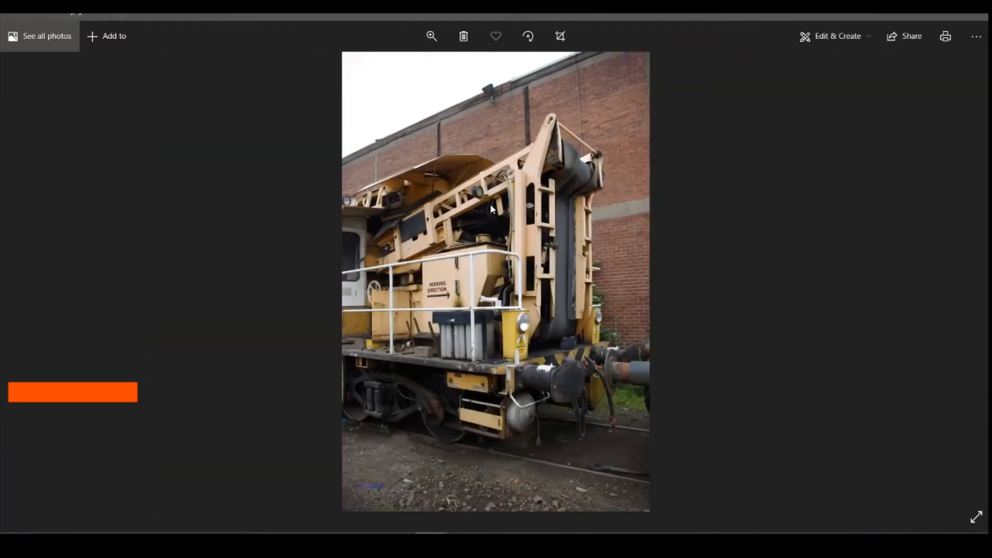
# Continue through the machine 76314 pictures to compare the roof canopy and front slope from the side and front corner
pyautogui.press('Right')
pyautogui.press('Right')
pyautogui.press('Right')
pyautogui.press('Right')
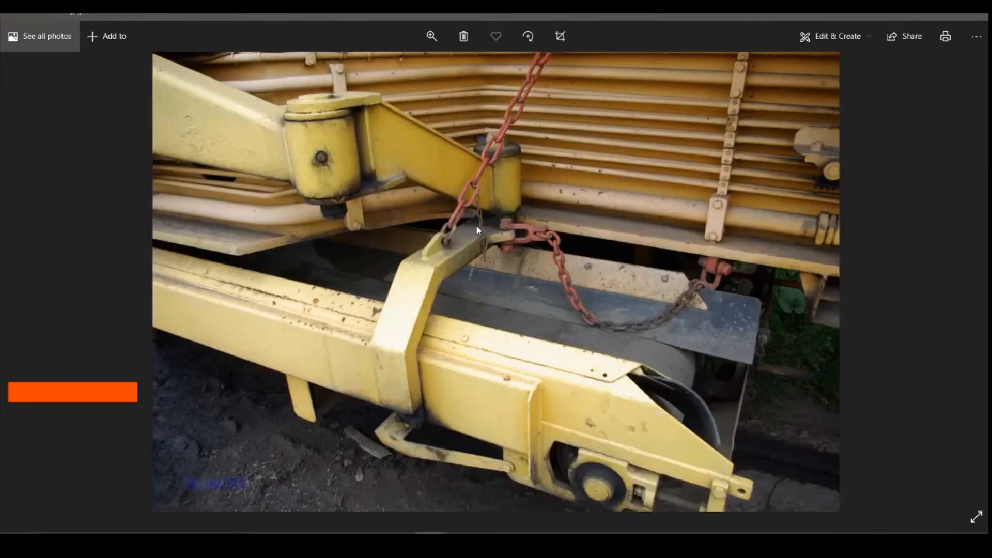
pyautogui.press('Right')
pyautogui.press('Right')
pyautogui.press('Right')
pyautogui.press('Right')
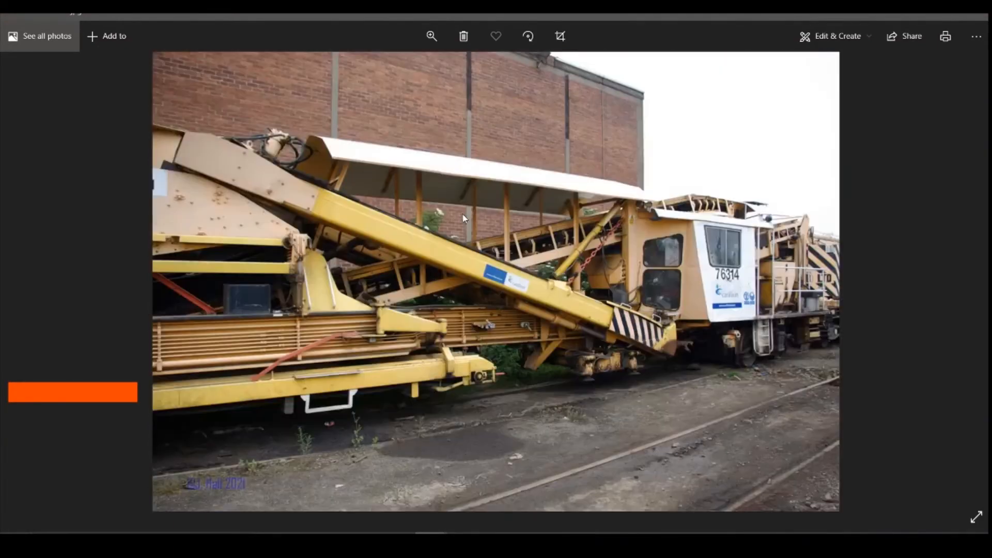
pyautogui.press('Right')
pyautogui.press('Right')
pyautogui.press('Right')
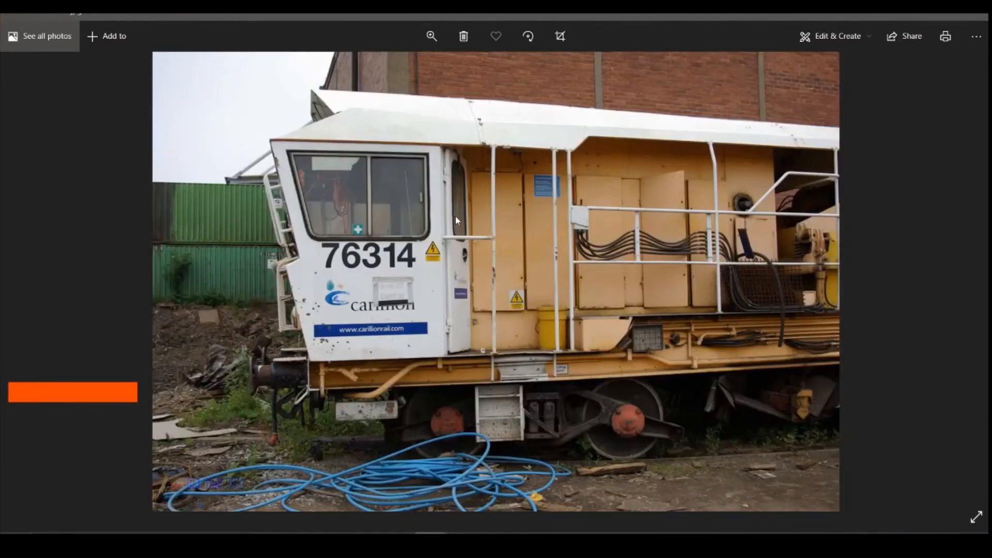
pyautogui.press('Right')
pyautogui.press('Right')
pyautogui.press('Right')
pyautogui.press('Right')
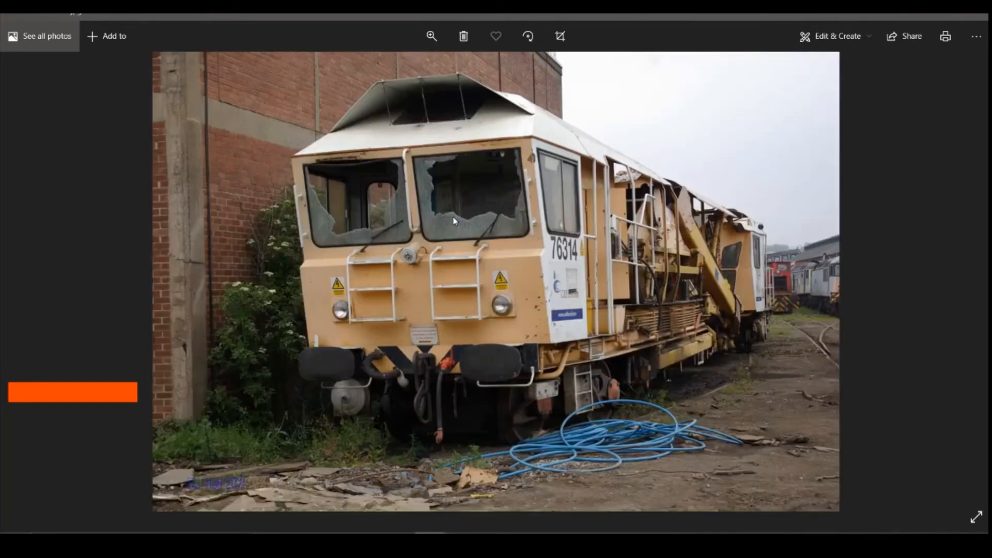
# Look through the older photos of the yellow machine for a side view of its cab roof
pyautogui.press('Right')
pyautogui.press('Right')
pyautogui.press('Right')
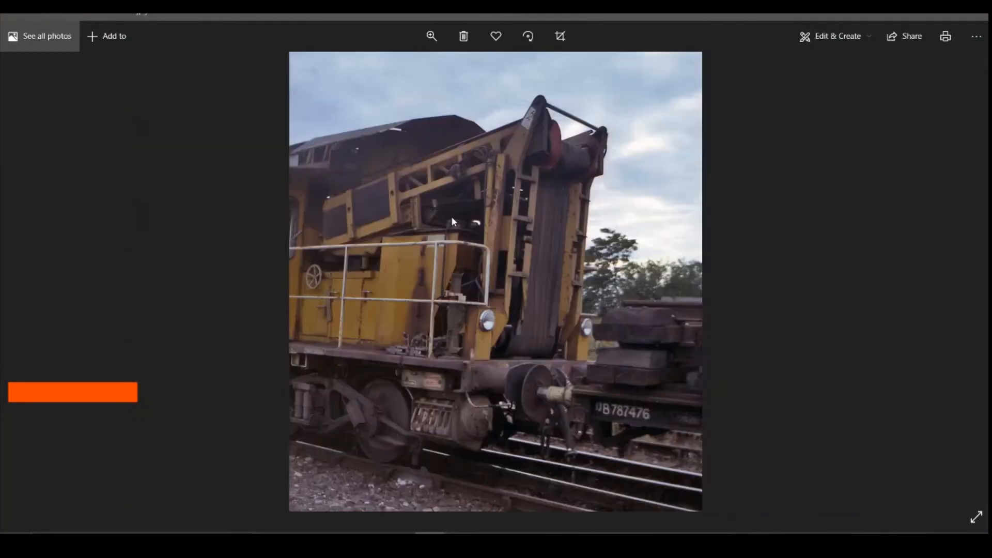
pyautogui.press('Right')
pyautogui.press('Right')
pyautogui.press('Right')
pyautogui.press('Right')
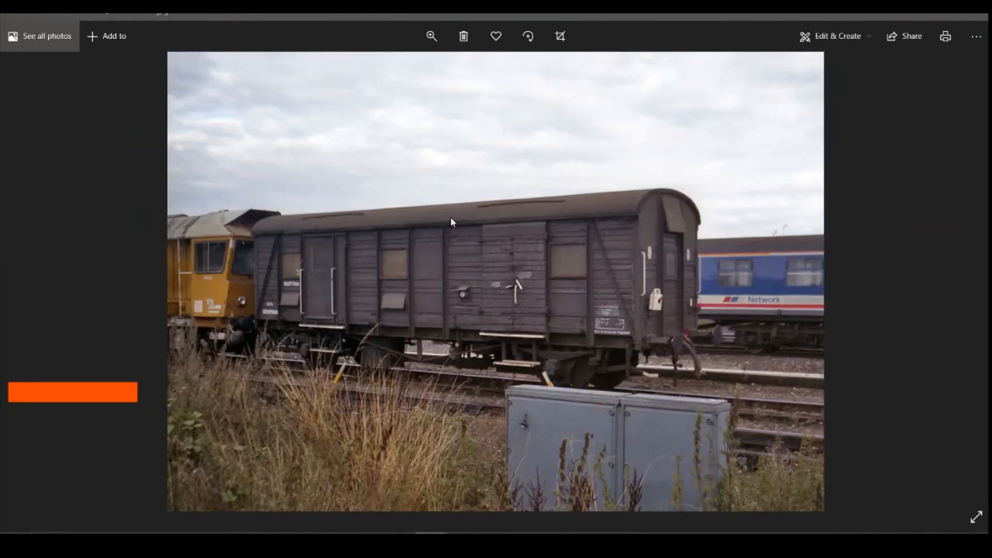
pyautogui.press('Right')
pyautogui.press('Right')
pyautogui.press('Right')
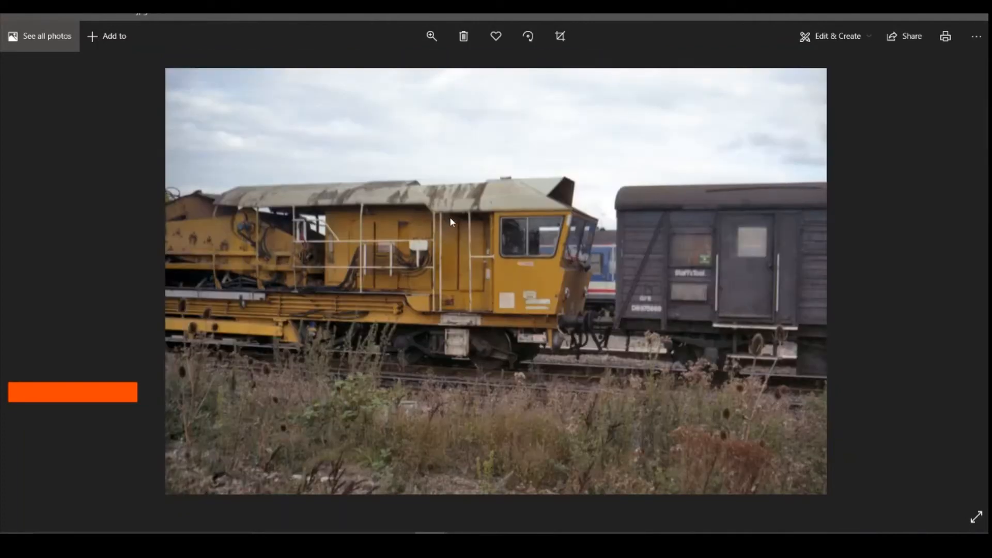
# Examine the remaining side-view and detail photos of the machine, and return to the roof sketch in Fusion 360
pyautogui.press('Left')
pyautogui.press('Right')
pyautogui.press('Right')
pyautogui.press('Right')
pyautogui.press('Right')
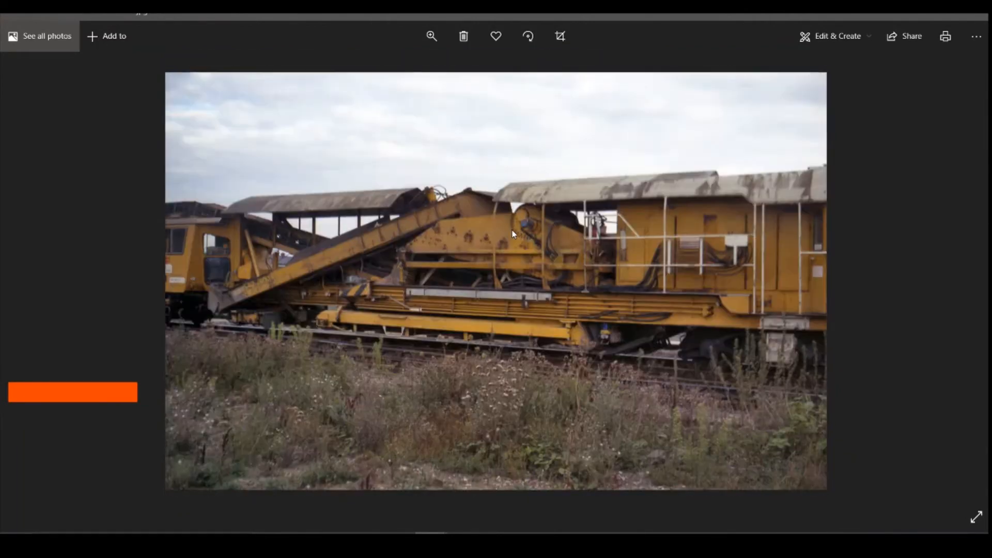
pyautogui.press('Right')
pyautogui.press('Right')
pyautogui.press('Right')
pyautogui.press('Right')
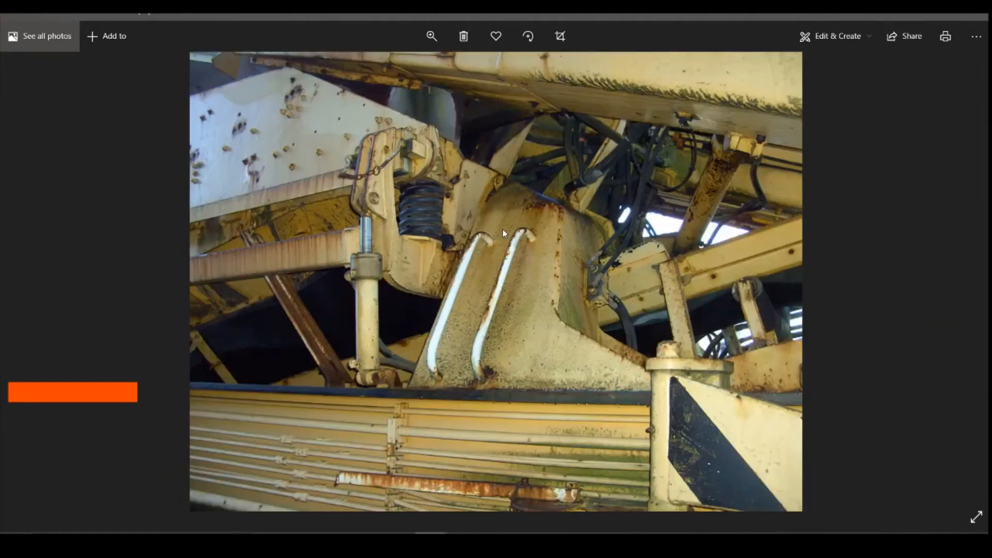
pyautogui.press('Right')
pyautogui.press('Right')
pyautogui.press('Right')
pyautogui.press('Right')
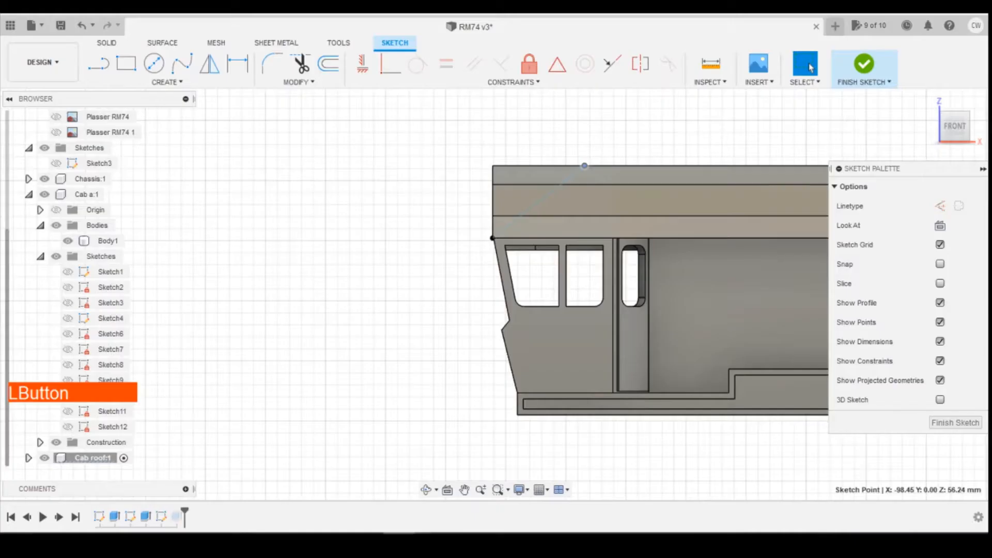
# Display the Plasser RM74 canvas and shift the slope line's upper endpoint slightly rearward along the roof's top edge, finishing the sketch edit
pyautogui.click(56, 132)
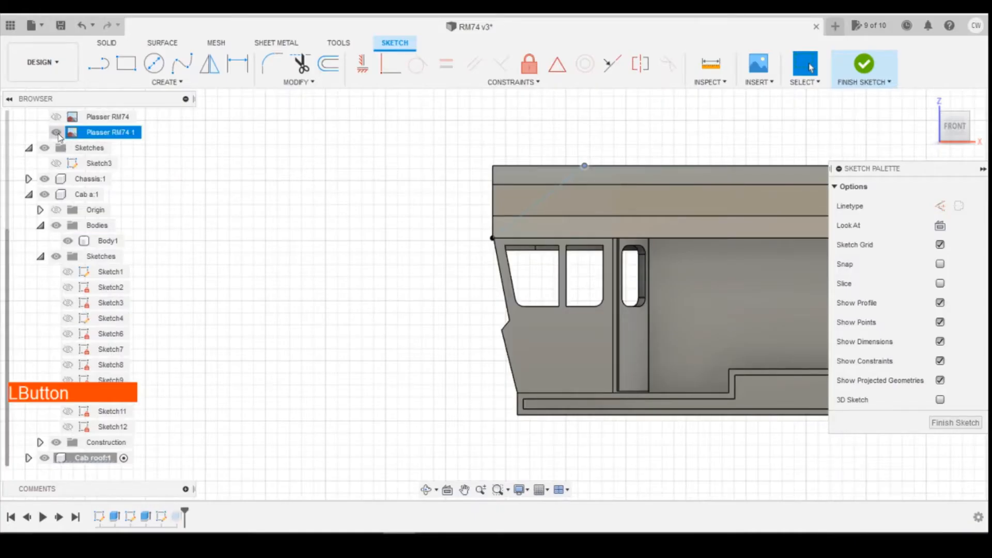
pyautogui.click(57, 118)
pyautogui.click(56, 134)
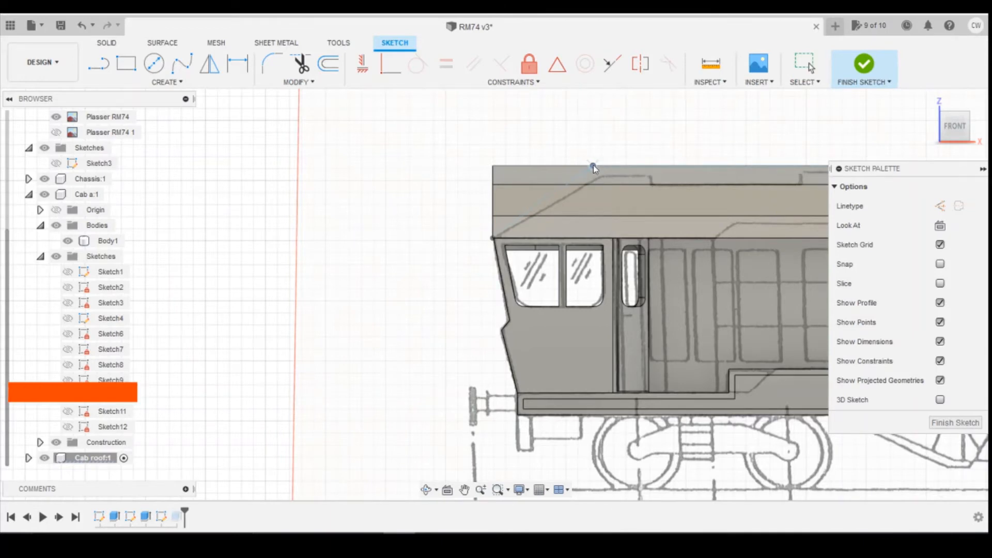
pyautogui.click(956, 423)
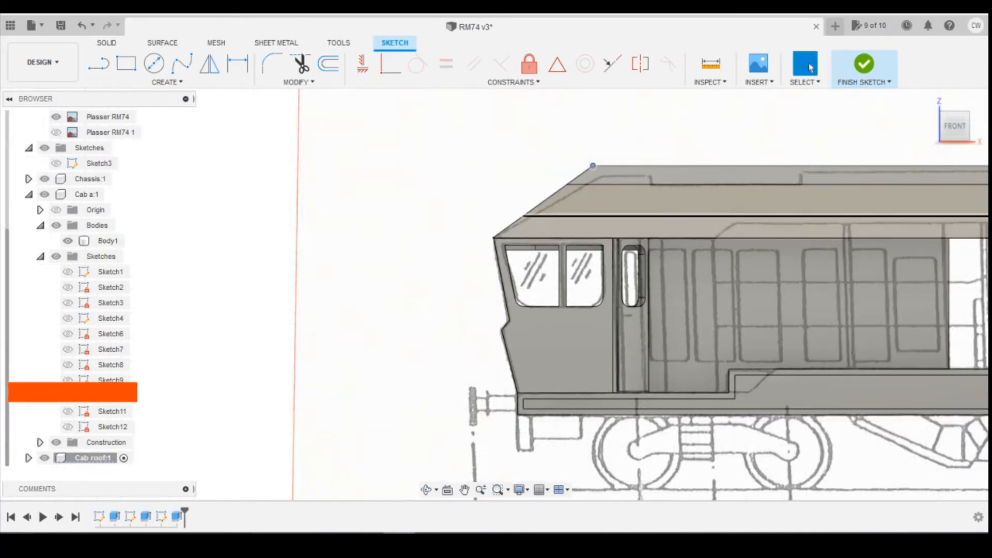
# Examine the adjusted roof slope and cab front from an isometric view between the left and front sides
pyautogui.moveTo(961, 129)
pyautogui.mouseDown()
pyautogui.moveTo(975, 130)
pyautogui.moveTo(962, 134)
pyautogui.mouseUp()
pyautogui.click(952, 138)
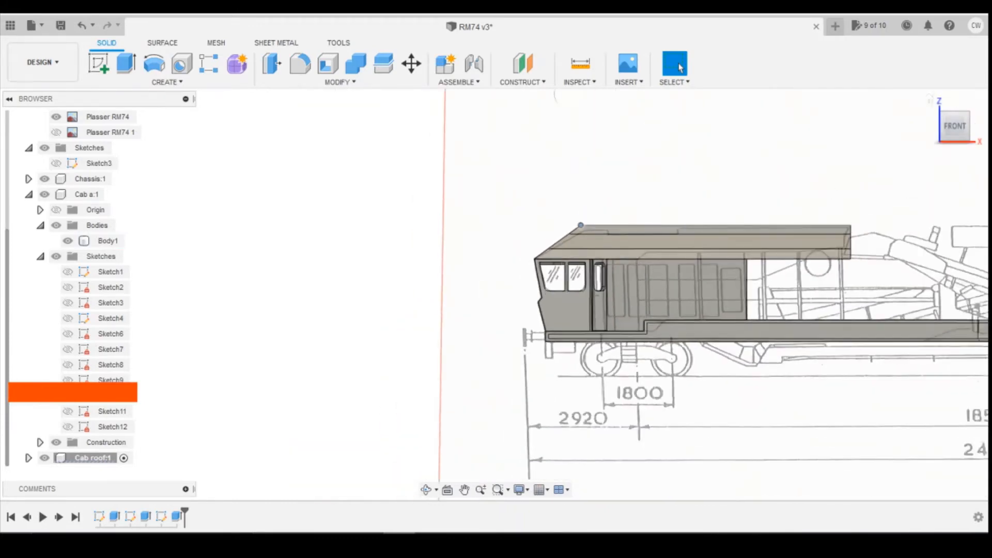
pyautogui.click(929, 101)
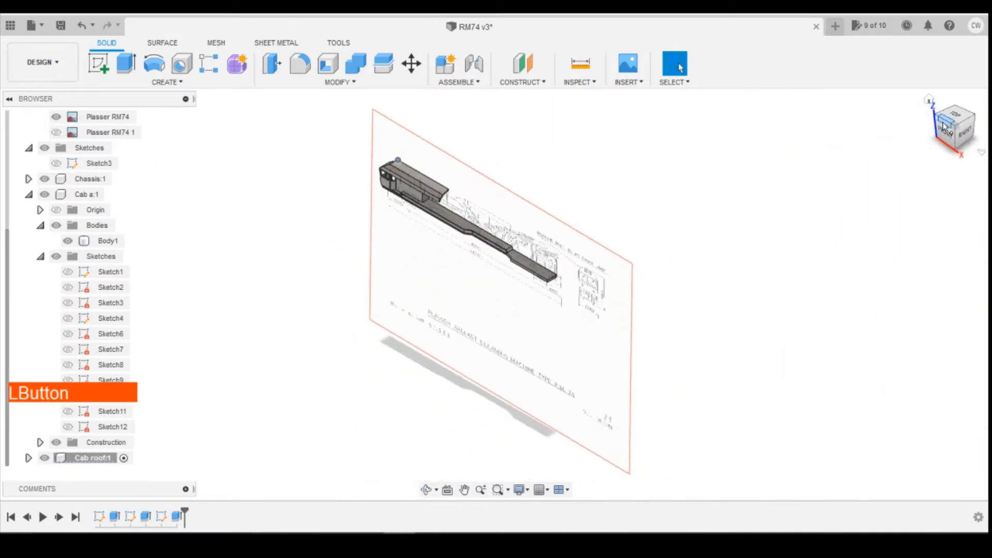
pyautogui.click(963, 133)
pyautogui.scroll(5, 377, 383)
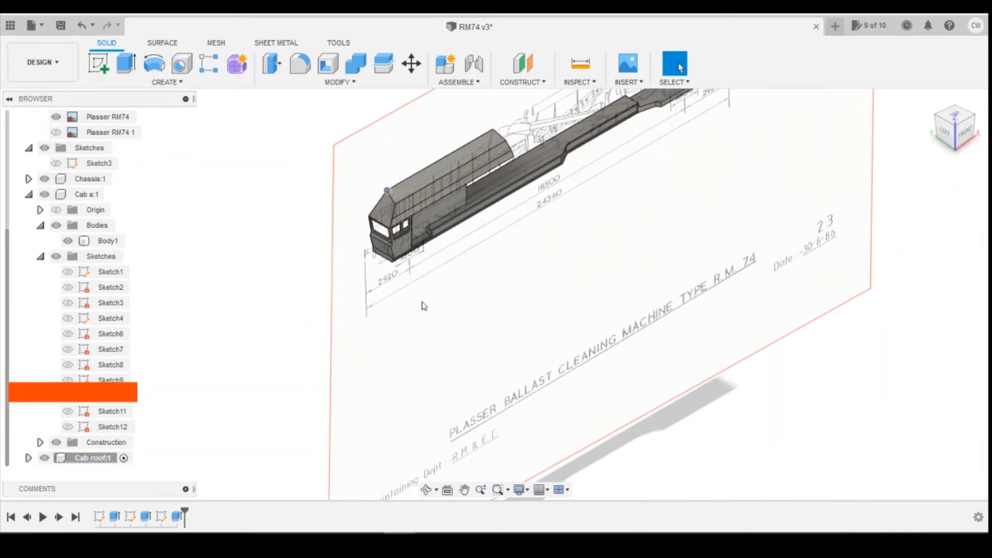
pyautogui.click(483, 245)
pyautogui.scroll(3, 512, 249)
pyautogui.scroll(-3, 581, 399)
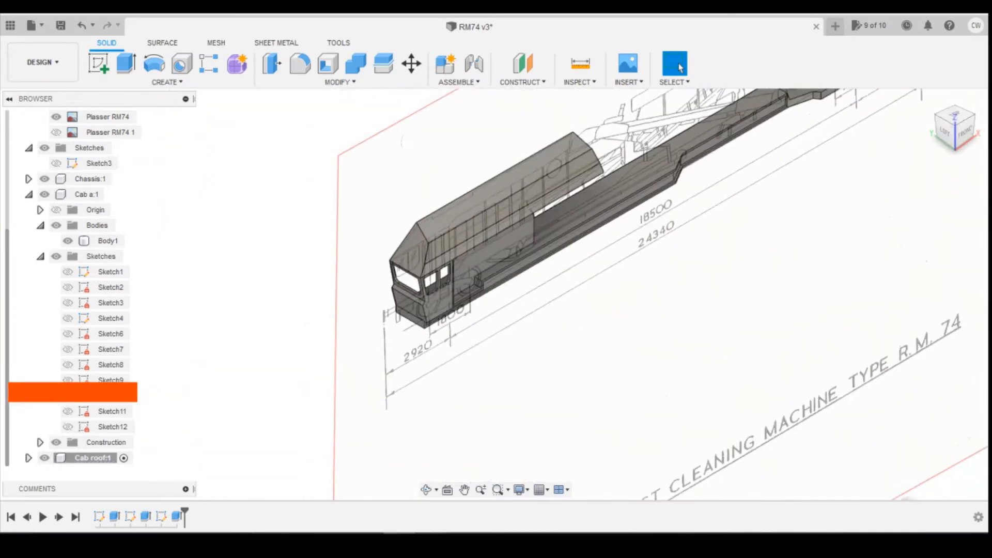
# Switch to the Photos viewer and look through the machine's reference pictures to examine the cab roof shape and its recess
pyautogui.click(431, 538)
pyautogui.click(462, 494)
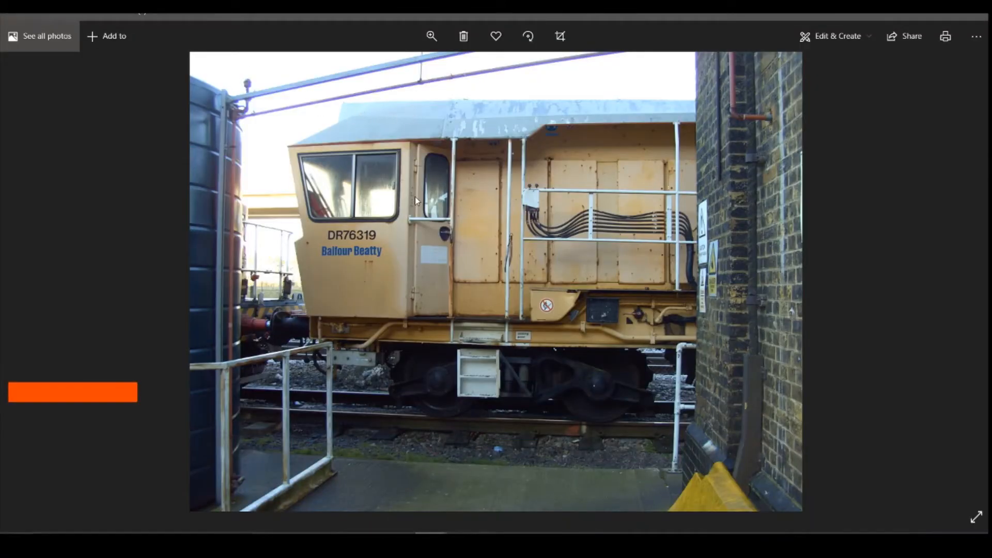
pyautogui.press('Right')
pyautogui.press('Right')
pyautogui.press('Right')
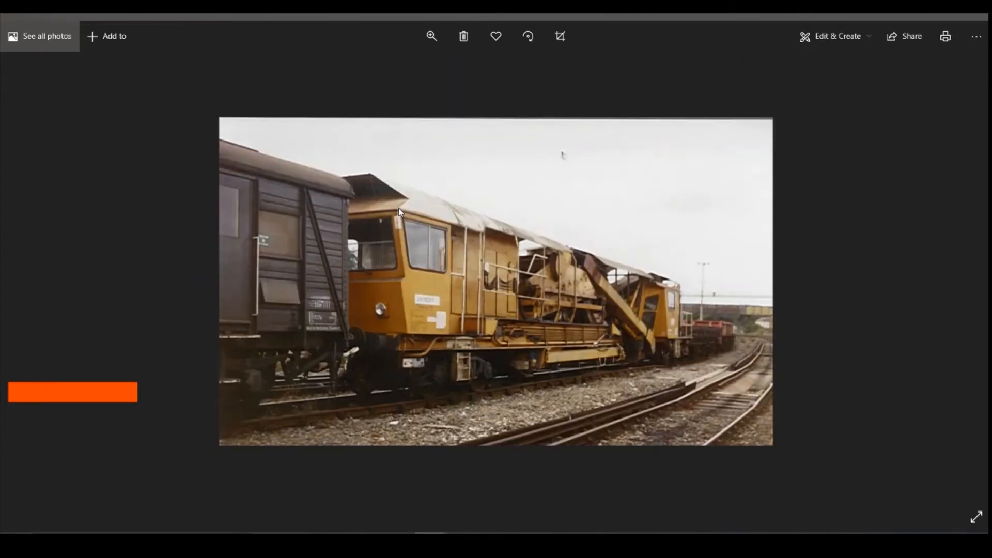
pyautogui.press('Right')
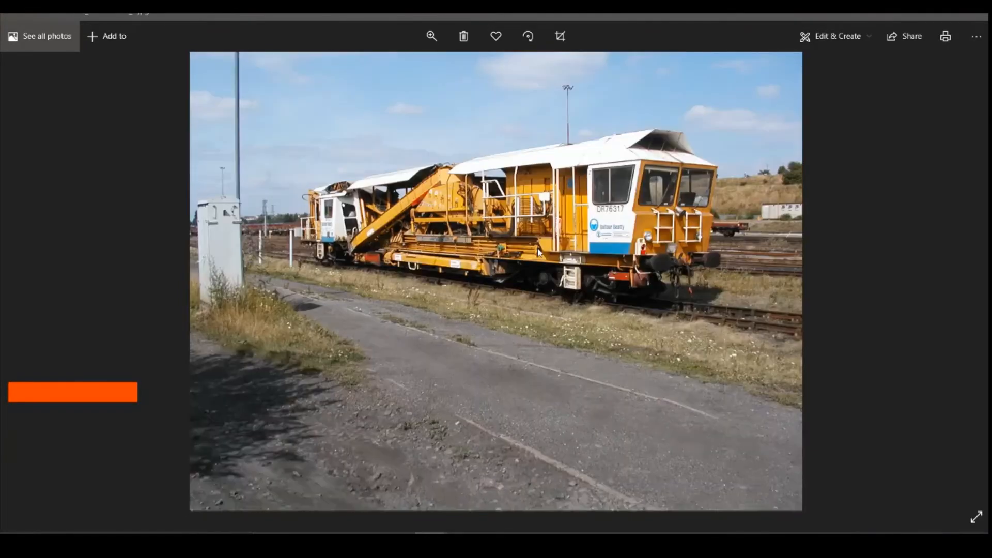
pyautogui.press('Right')
pyautogui.press('Right')
pyautogui.press('Right')
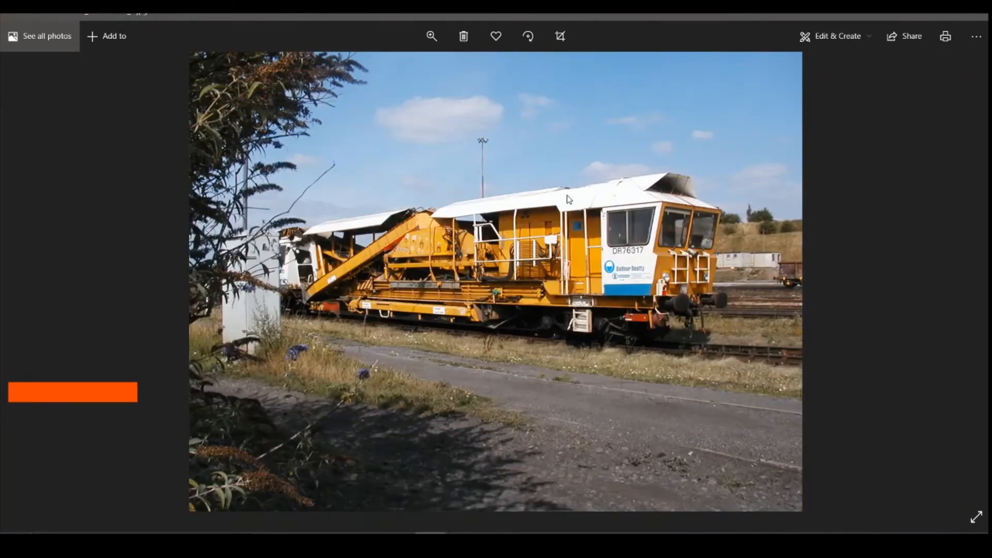
pyautogui.press('Right')
pyautogui.press('Right')
pyautogui.press('Right')
pyautogui.press('Right')
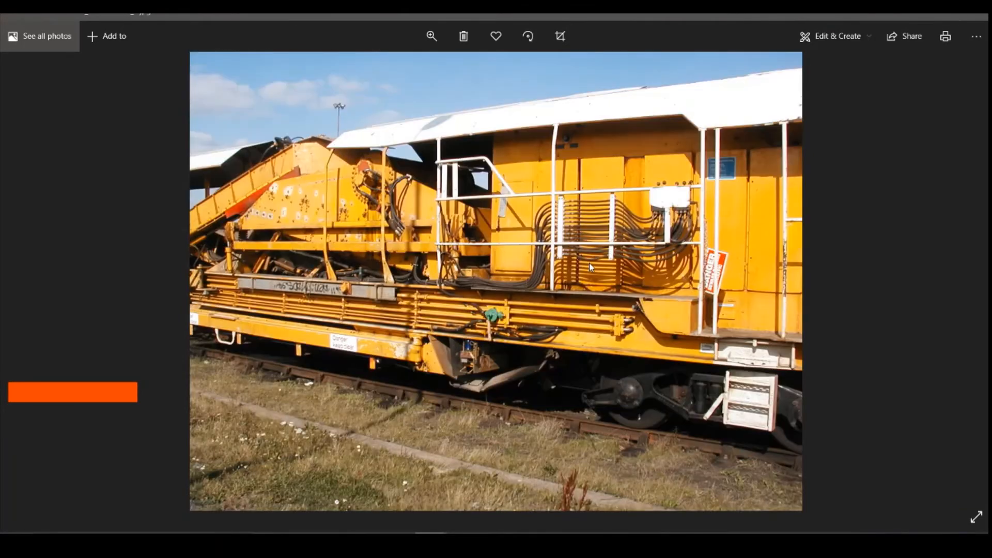
pyautogui.press('Right')
pyautogui.press('Right')
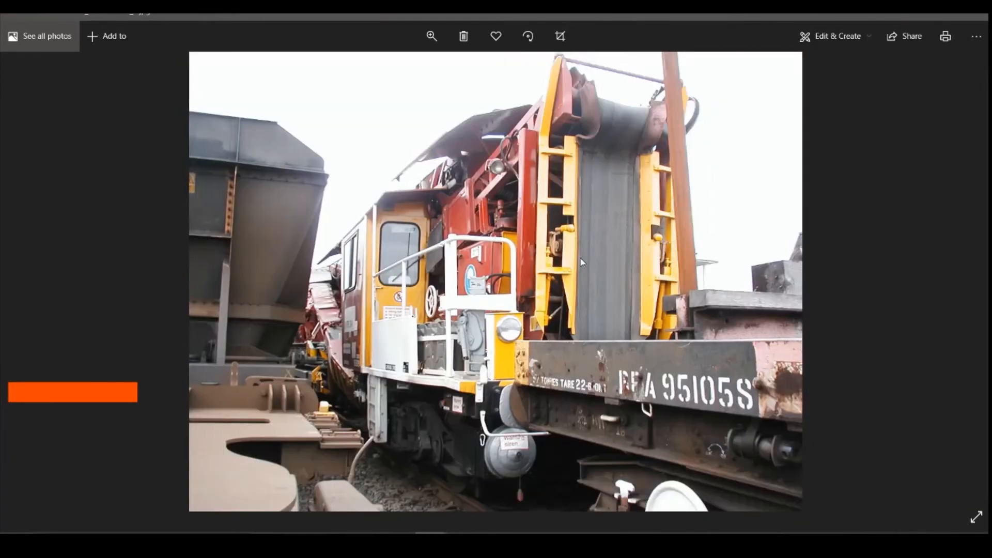
pyautogui.press('Right')
pyautogui.press('Right')
pyautogui.press('Right')
pyautogui.press('Right')
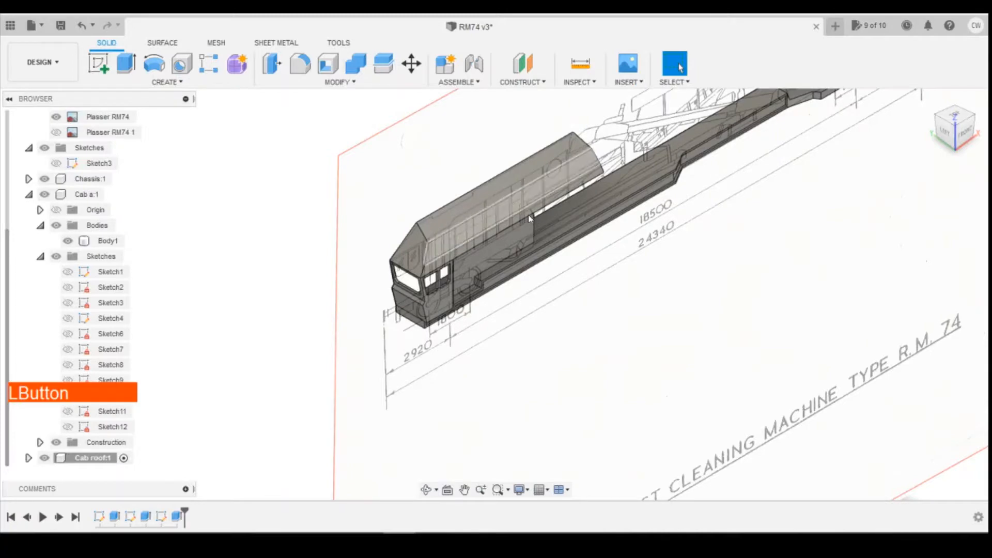
# Sketch a rectangle about 12.5 mm long on the cab roof's inner end face, along its top edge above the traced recess
pyautogui.click(967, 137)
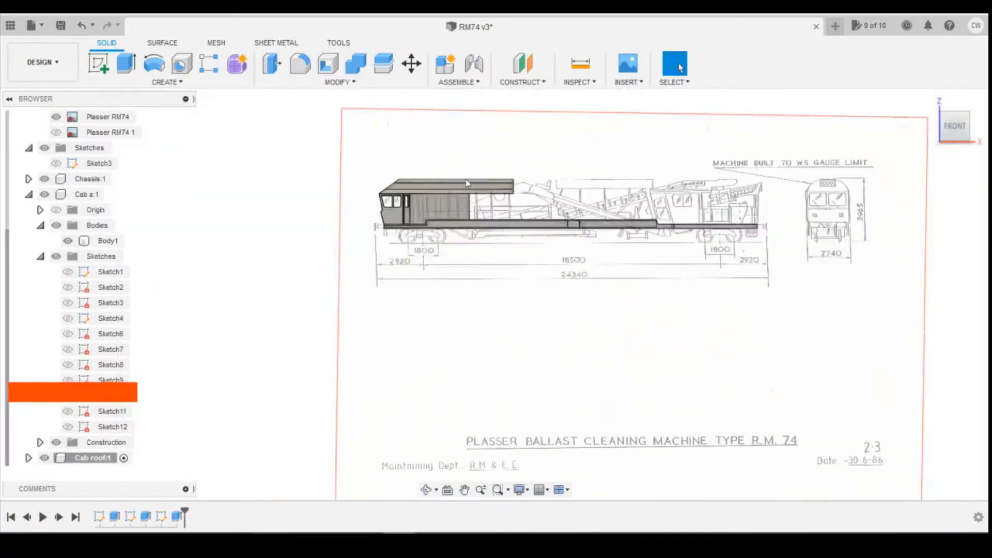
pyautogui.scroll(5, 446, 229)
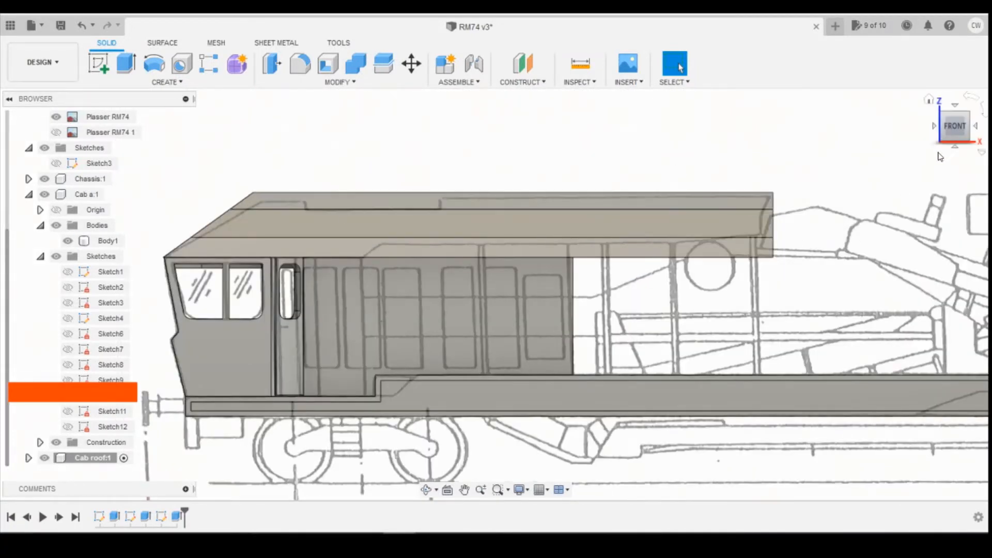
pyautogui.click(935, 127)
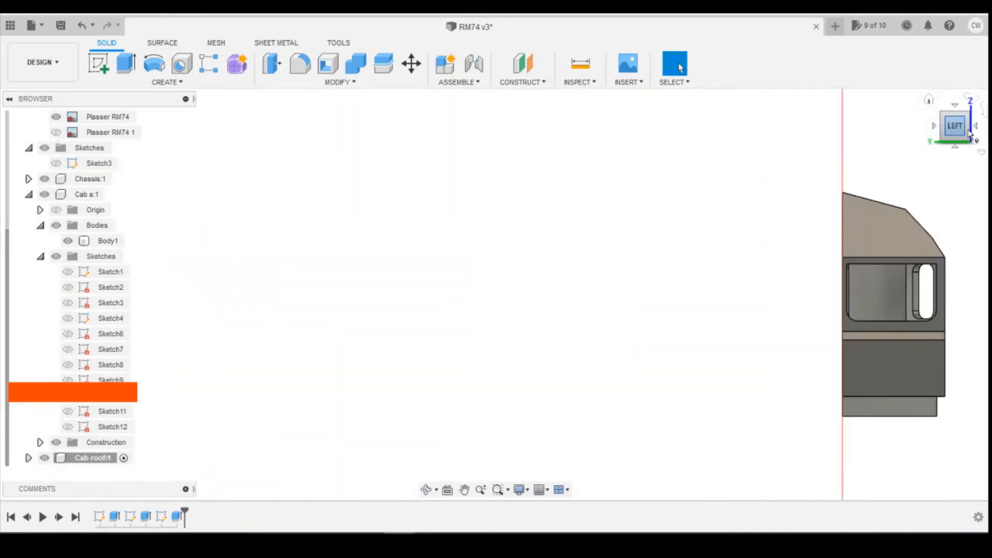
pyautogui.click(974, 131)
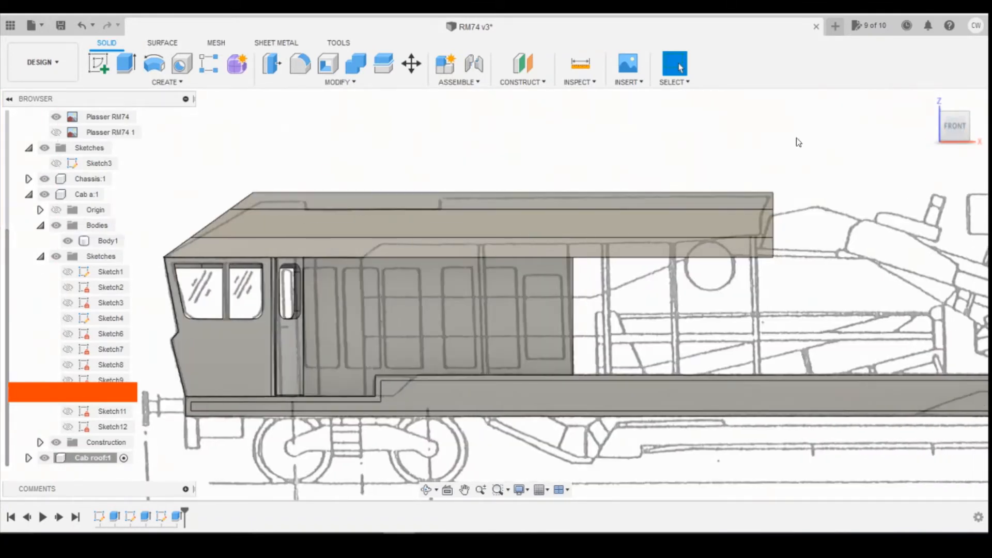
pyautogui.click(934, 127)
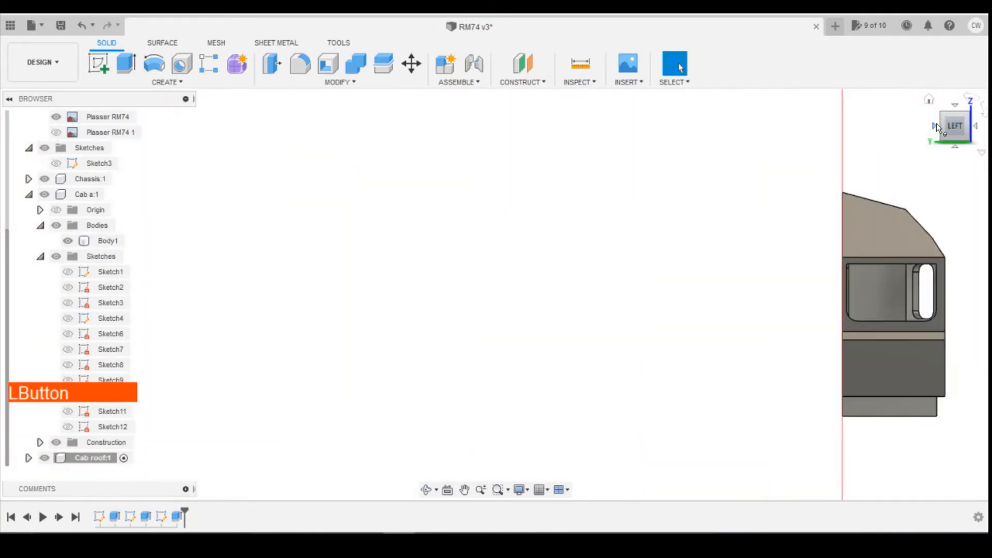
pyautogui.click(934, 128)
pyautogui.click(96, 63)
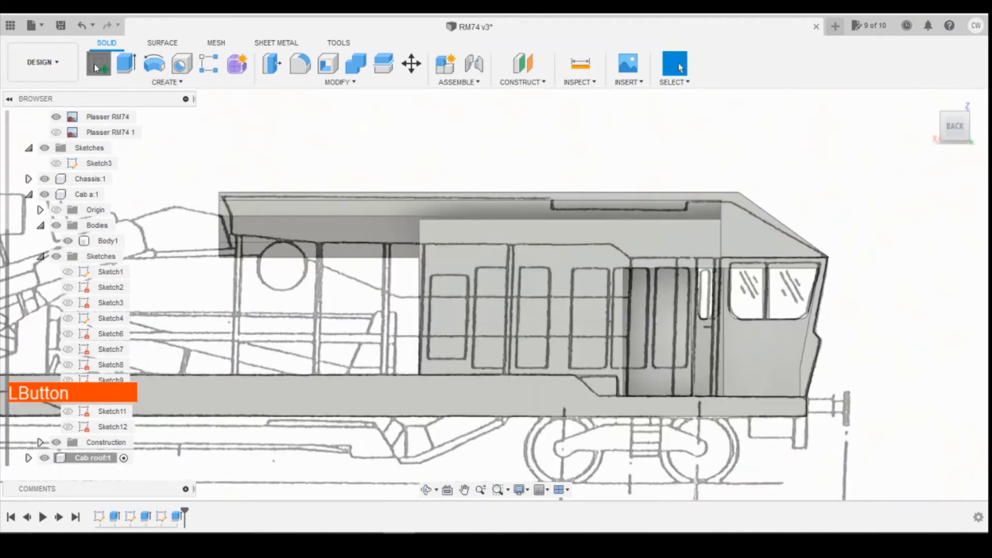
pyautogui.scroll(5, 694, 201)
pyautogui.click(687, 193)
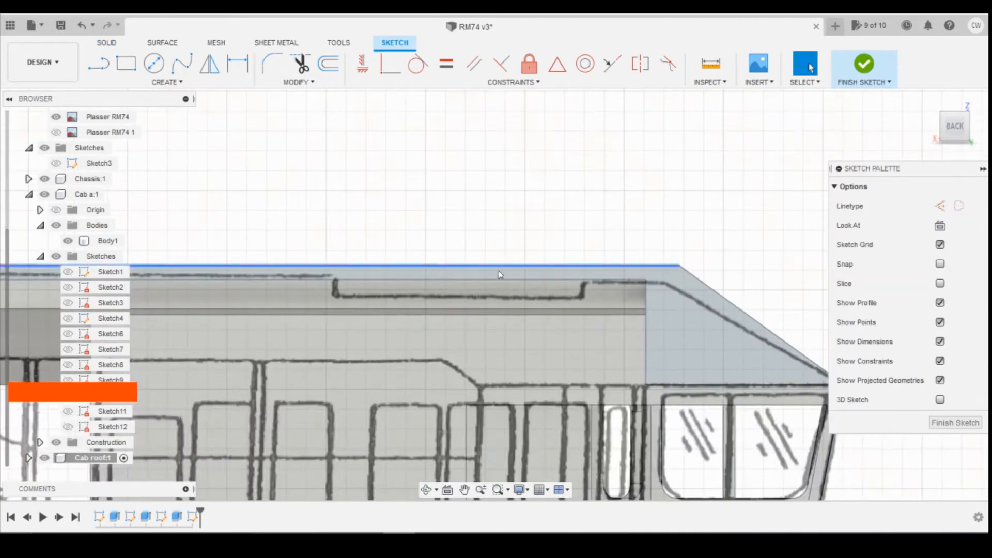
pyautogui.click(129, 70)
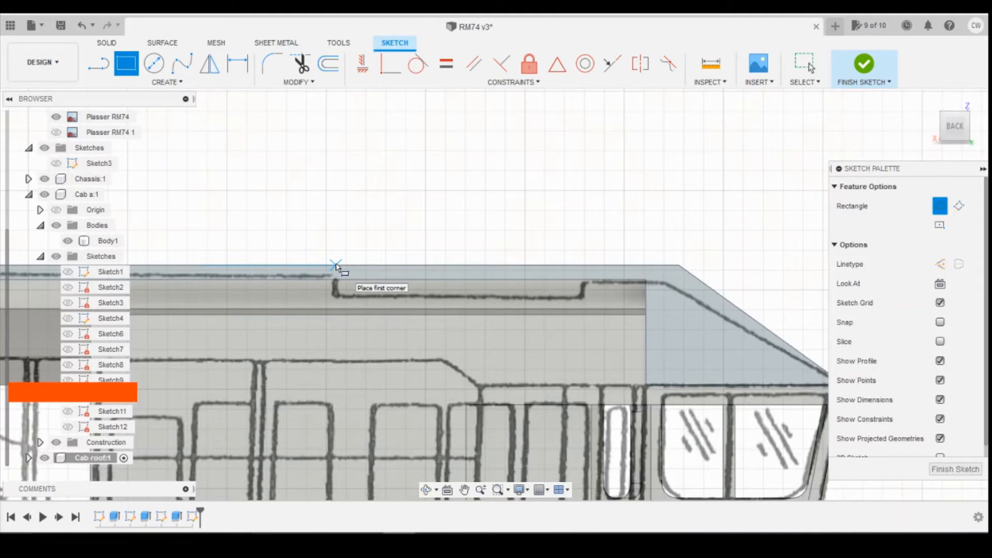
pyautogui.click(335, 267)
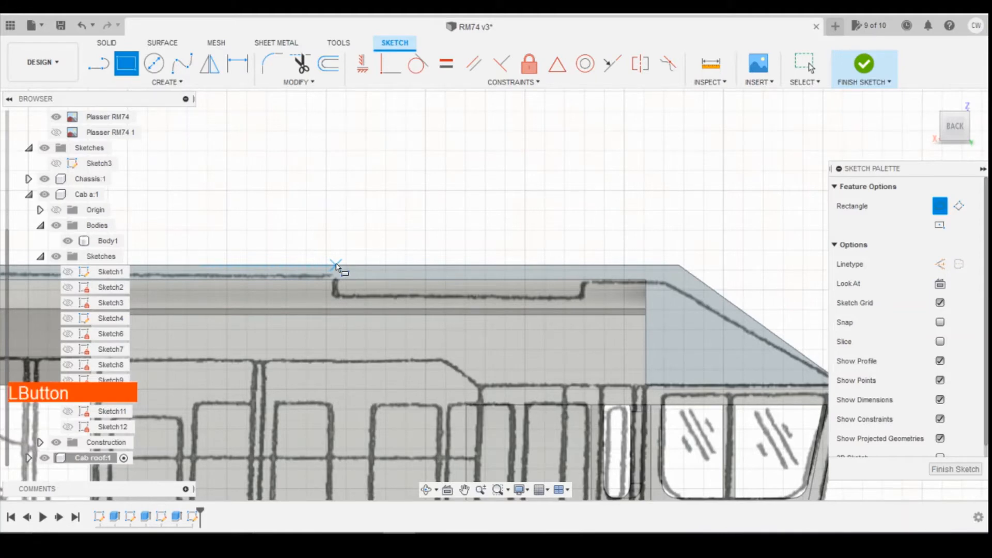
pyautogui.click(585, 282)
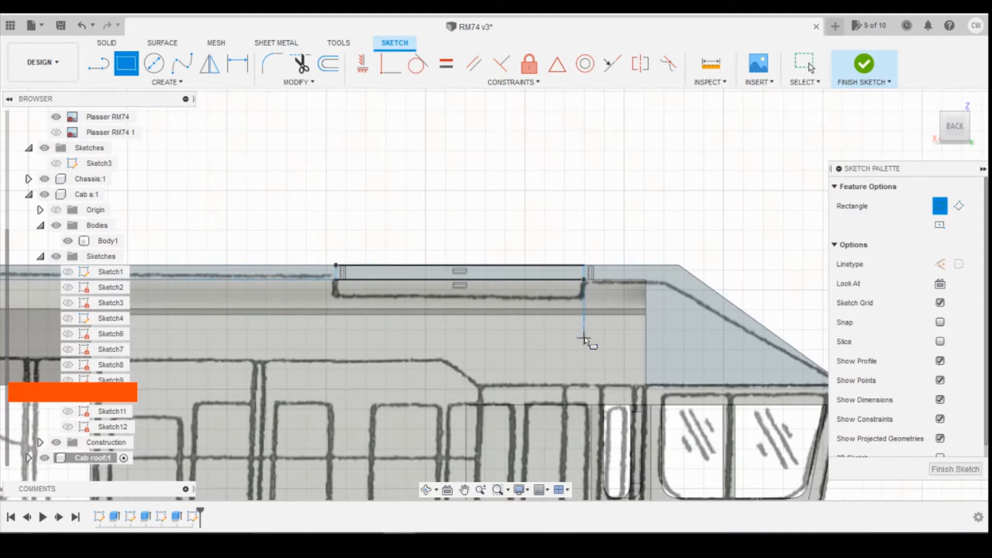
# Dimension the rectangle 4.8 mm from the corner where the roof starts sloping and set its length to 12.5 mm
pyautogui.press('d')
pyautogui.click(583, 265)
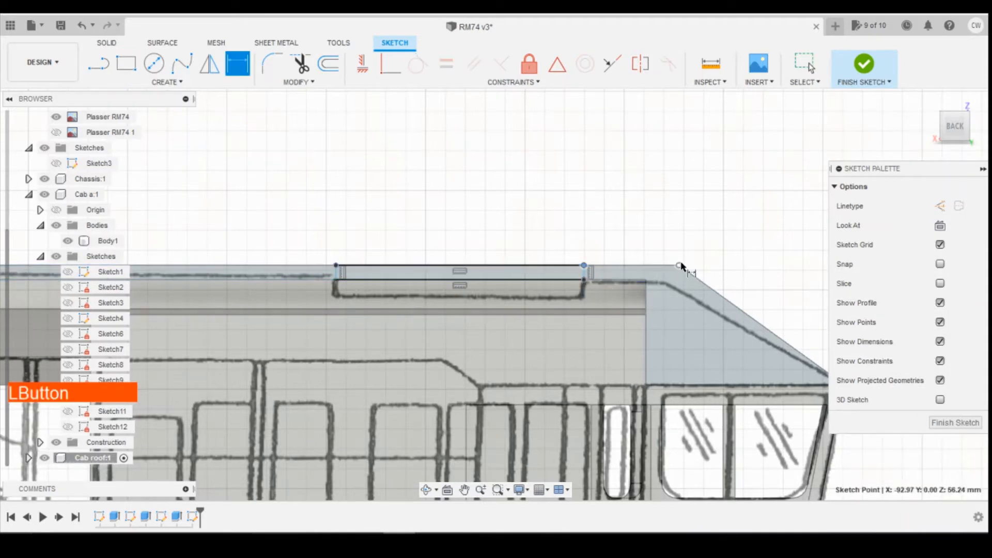
pyautogui.click(679, 265)
pyautogui.click(663, 217)
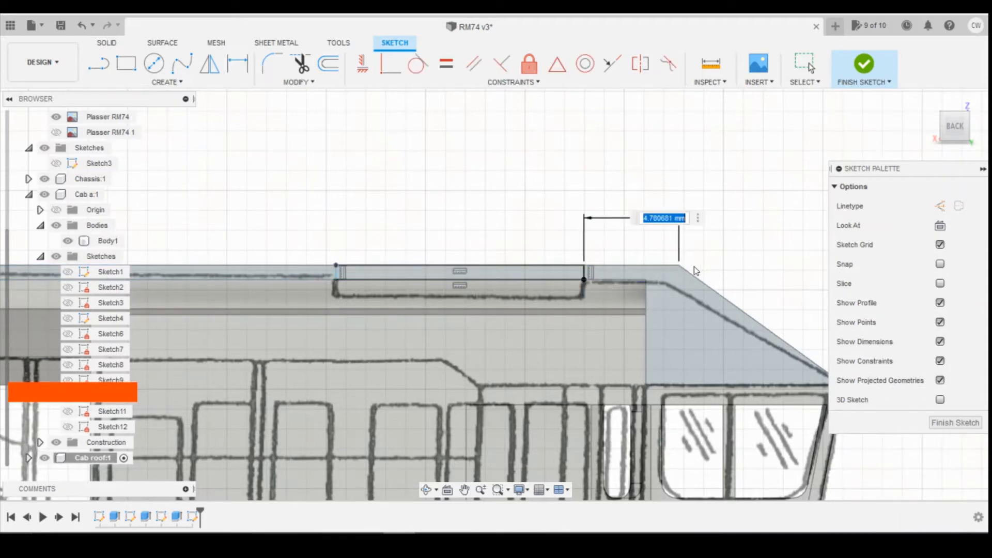
pyautogui.write('4.8')
pyautogui.press('Return')
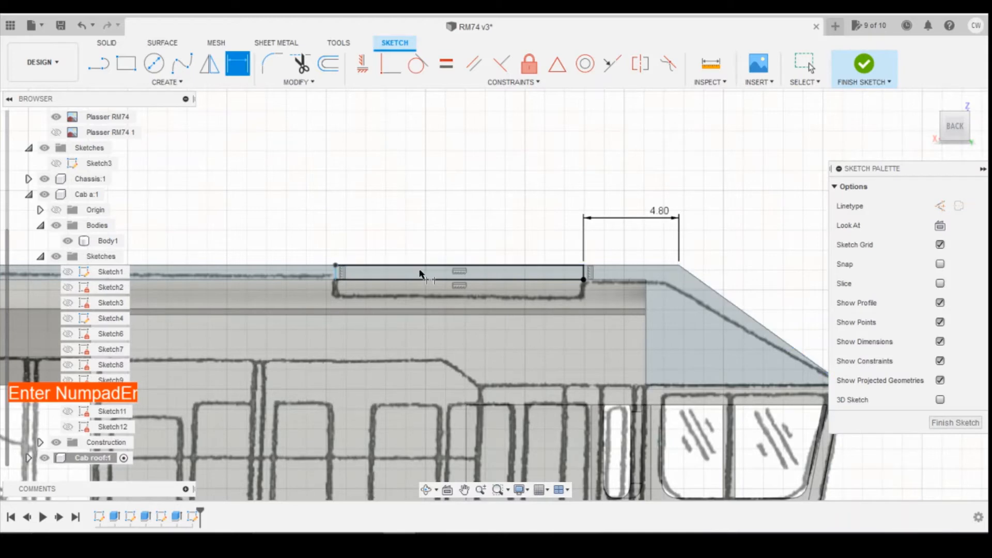
pyautogui.click(436, 266)
pyautogui.click(540, 257)
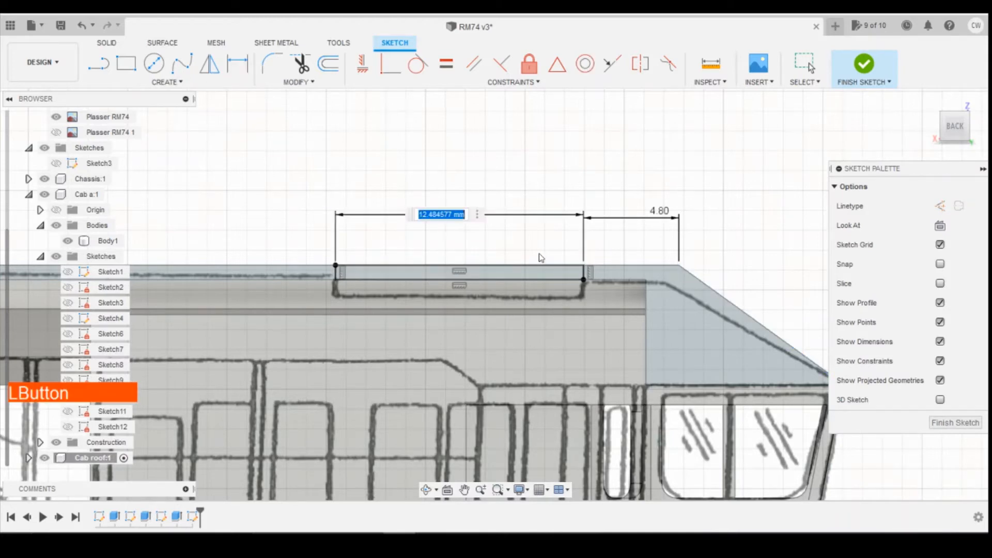
pyautogui.write('12.5')
pyautogui.press('Return')
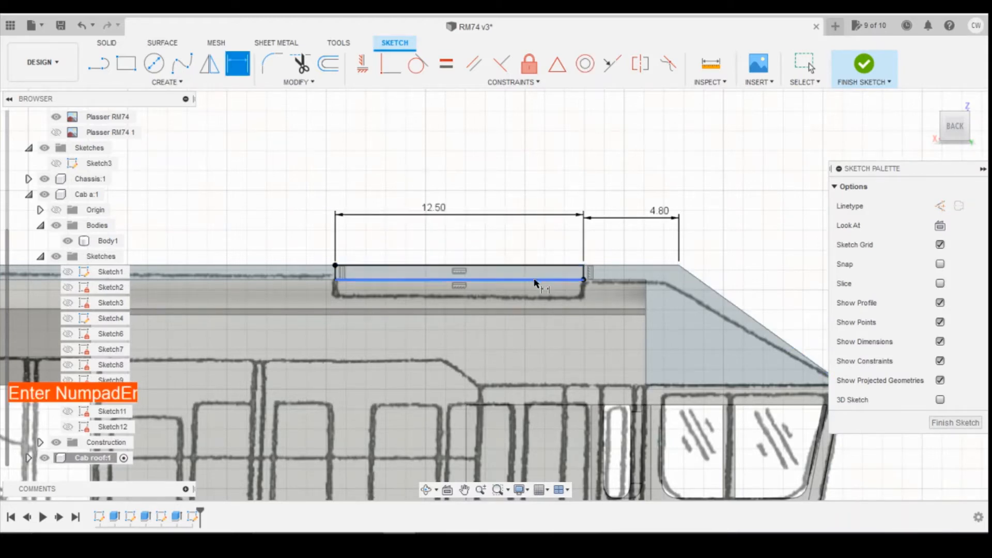
pyautogui.press('Escape')
# Extrude the rectangle -12 mm as a cut through the top of the cab roof
pyautogui.rightClick(536, 276)
pyautogui.click(581, 257)
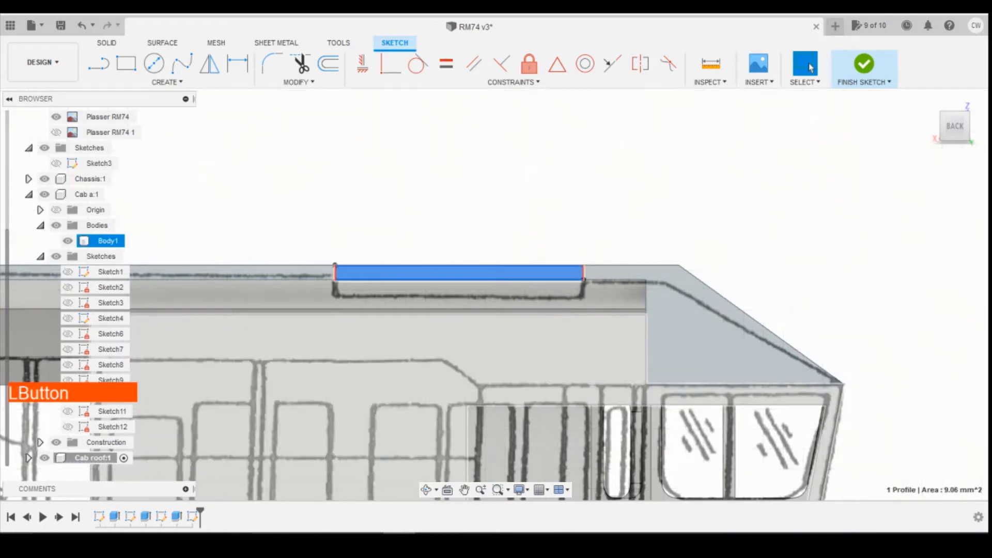
pyautogui.click(964, 126)
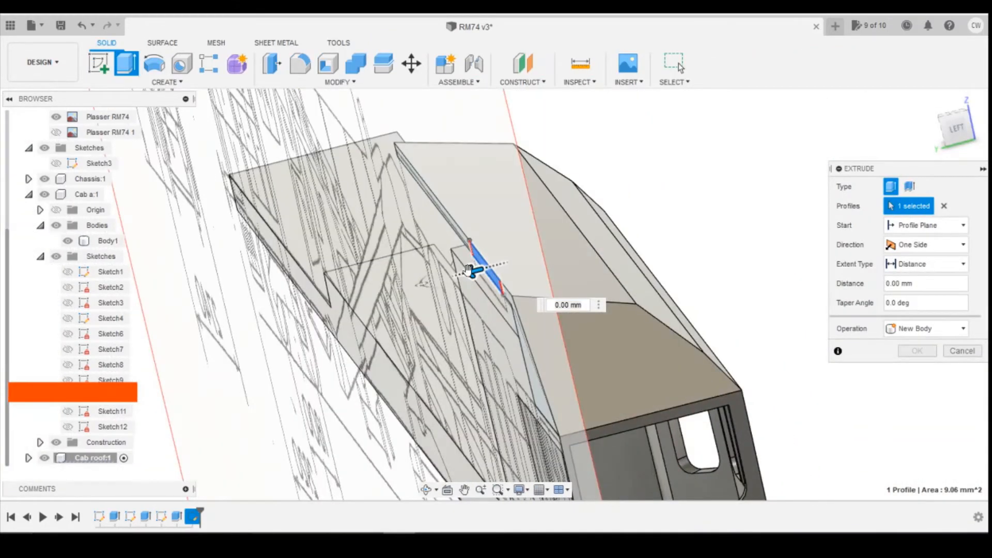
pyautogui.moveTo(519, 263); pyautogui.dragTo(780, 192)
pyautogui.click(779, 192)
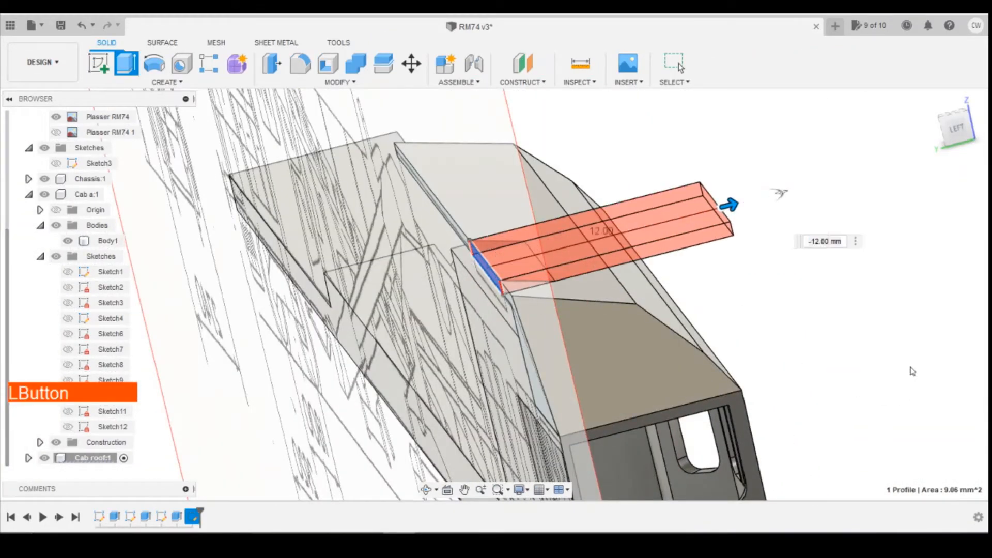
pyautogui.moveTo(933, 122)
pyautogui.mouseDown()
pyautogui.moveTo(847, 142)
pyautogui.moveTo(933, 124)
pyautogui.mouseUp()
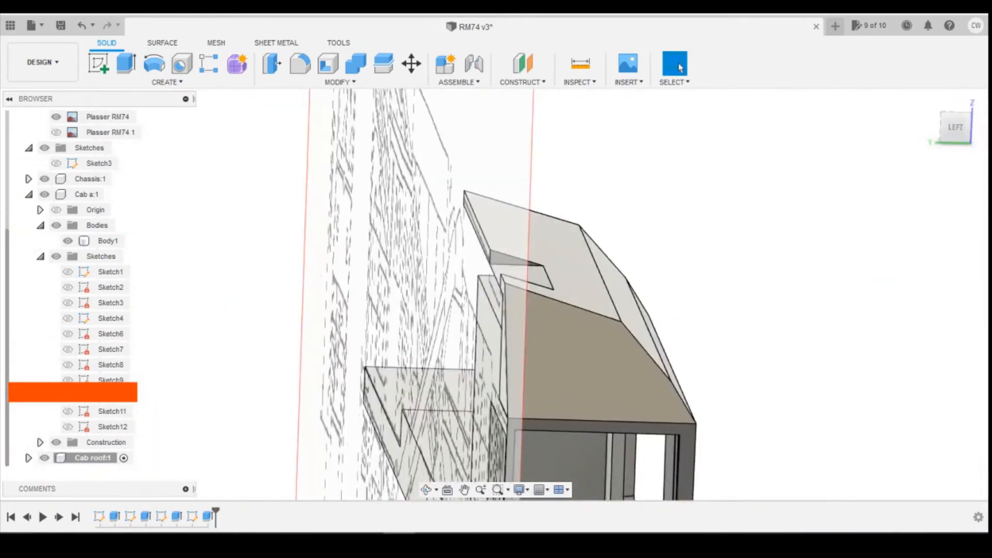
# Switch to the Photos viewer and compare the roof recess with the reference pictures of the real machine
pyautogui.click(463, 532)
pyautogui.moveTo(472, 501)
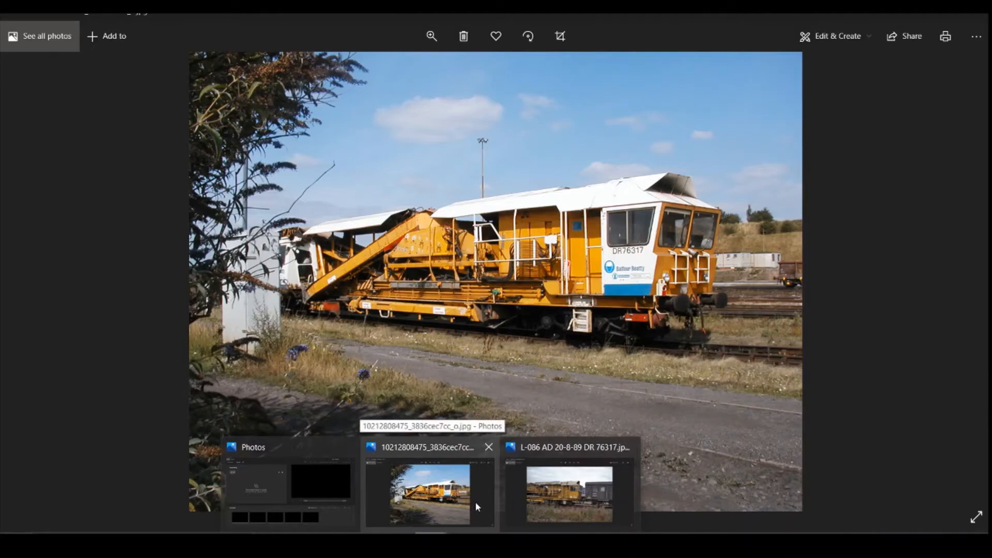
pyautogui.click(478, 505)
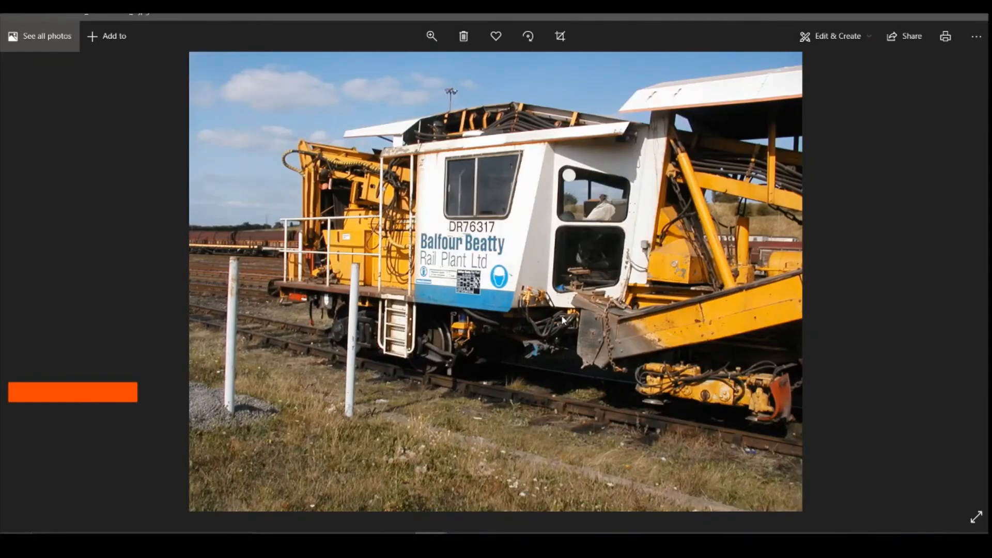
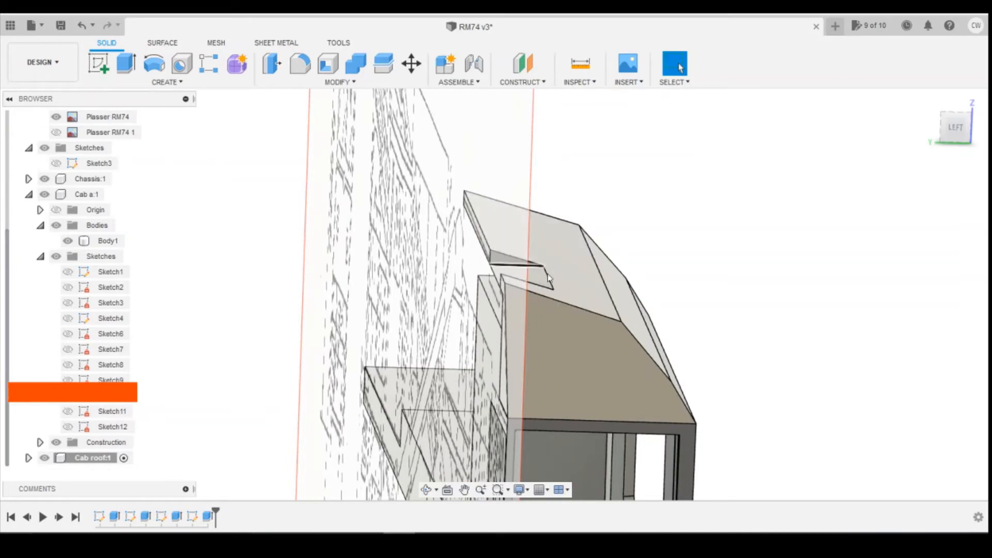
# Hide the Plasser RM74 reference canvas and inspect the recessed cab roof from the front
pyautogui.click(957, 131)
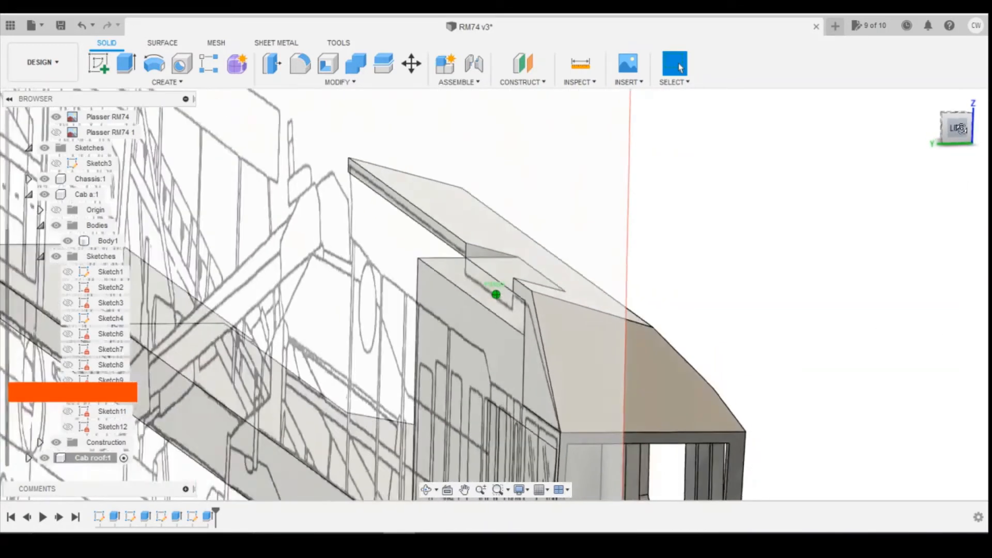
pyautogui.moveTo(961, 128); pyautogui.dragTo(936, 129)
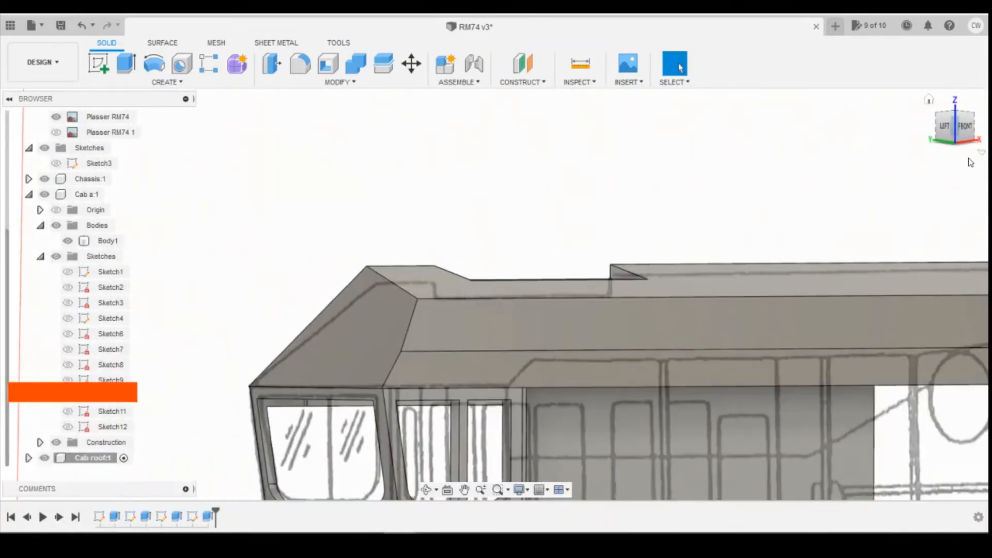
pyautogui.click(55, 131)
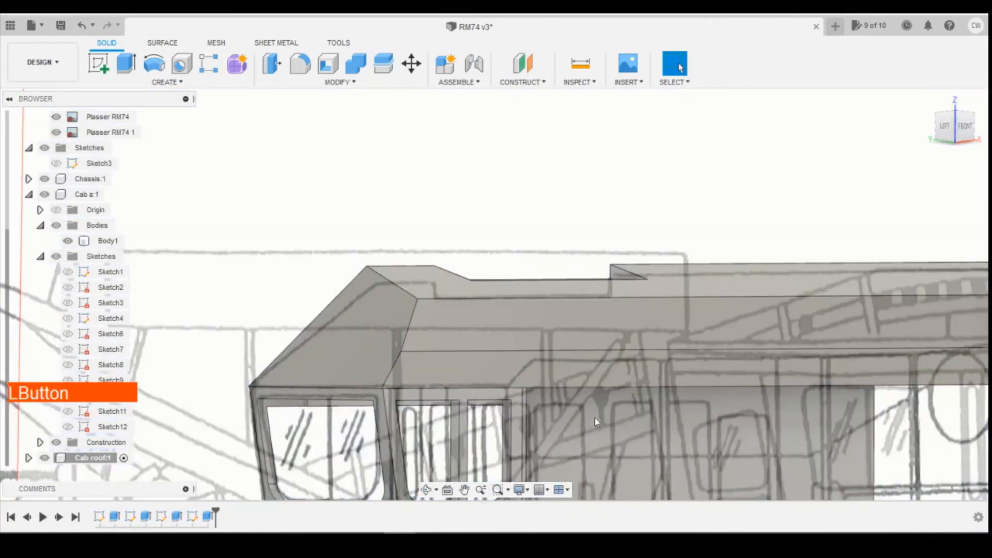
pyautogui.scroll(-5, 560, 387)
pyautogui.click(56, 132)
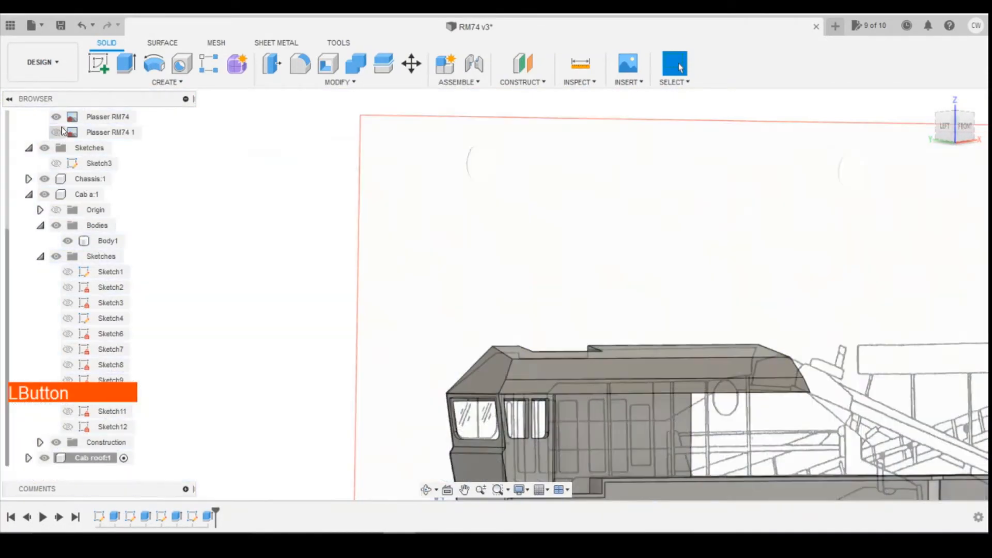
pyautogui.click(55, 119)
pyautogui.click(54, 122)
pyautogui.scroll(-2, 713, 262)
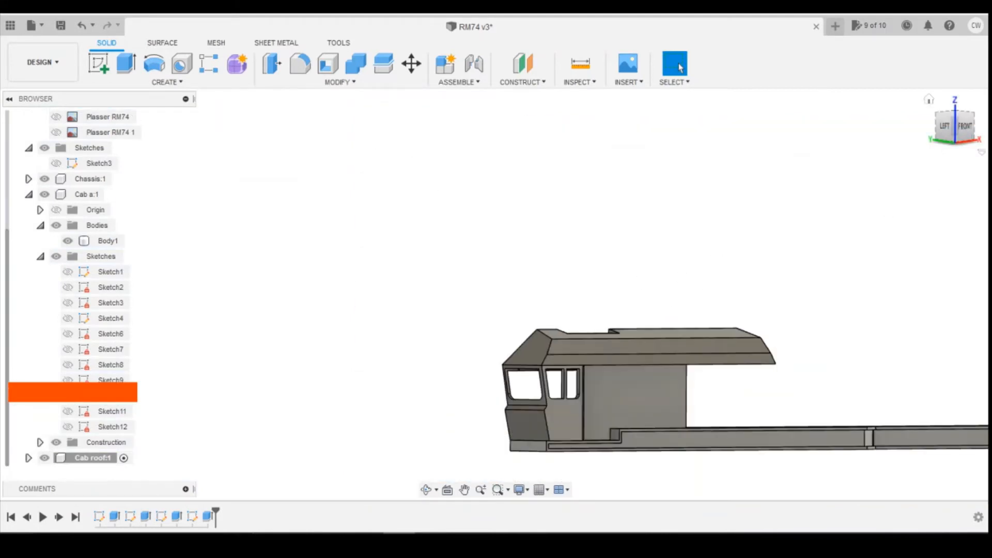
pyautogui.click(961, 130)
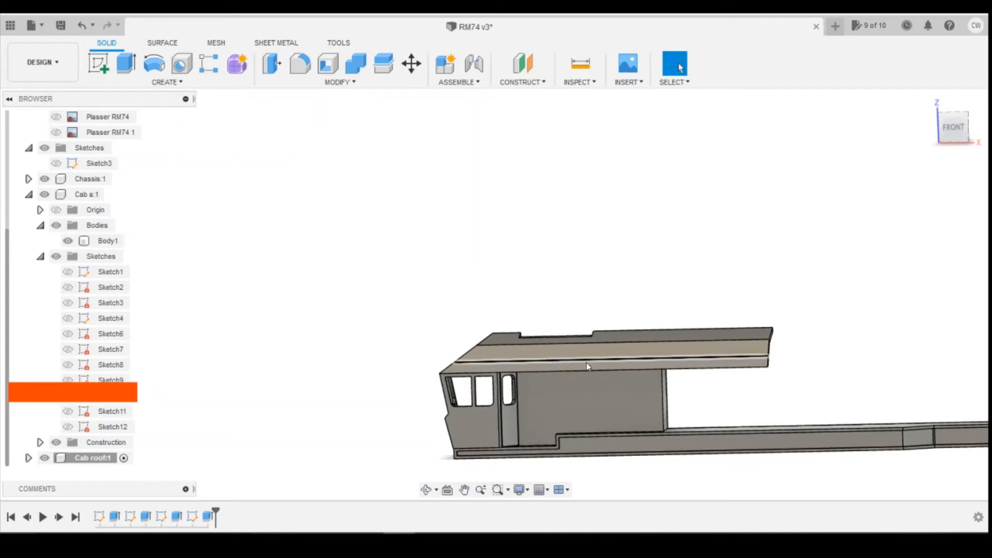
# Check the roof from the front and show the Plasser RM74 reference canvas over the model again
pyautogui.click(959, 139)
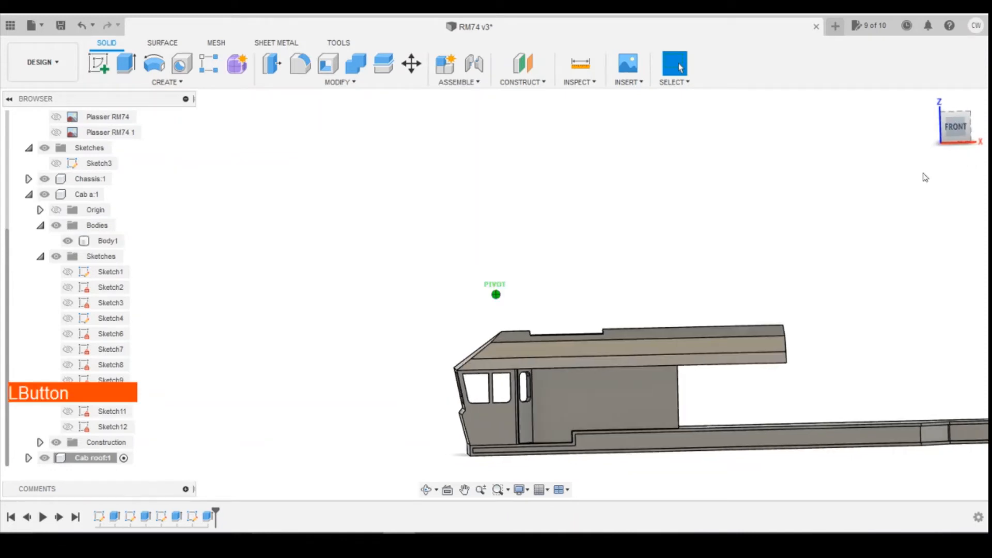
pyautogui.click(478, 529)
pyautogui.click(568, 491)
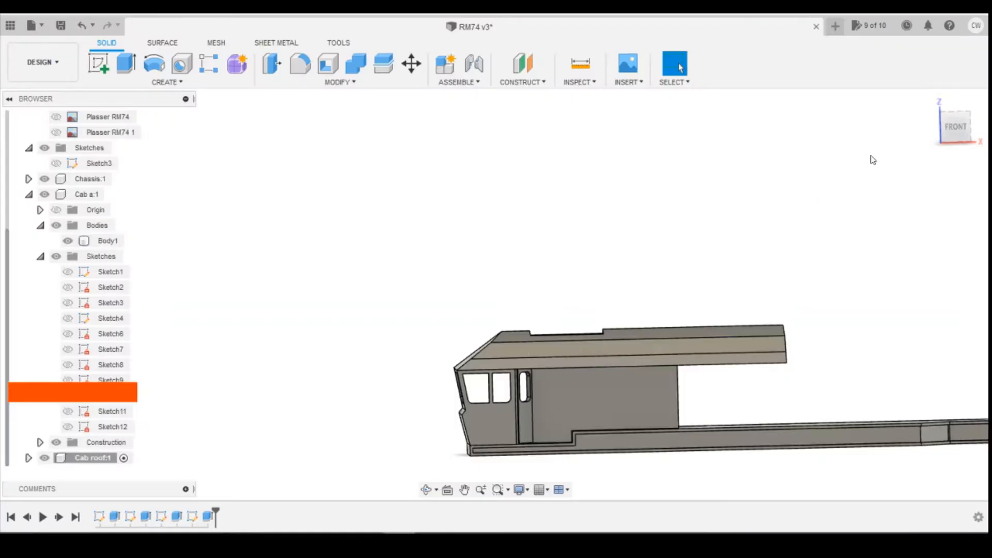
pyautogui.click(56, 117)
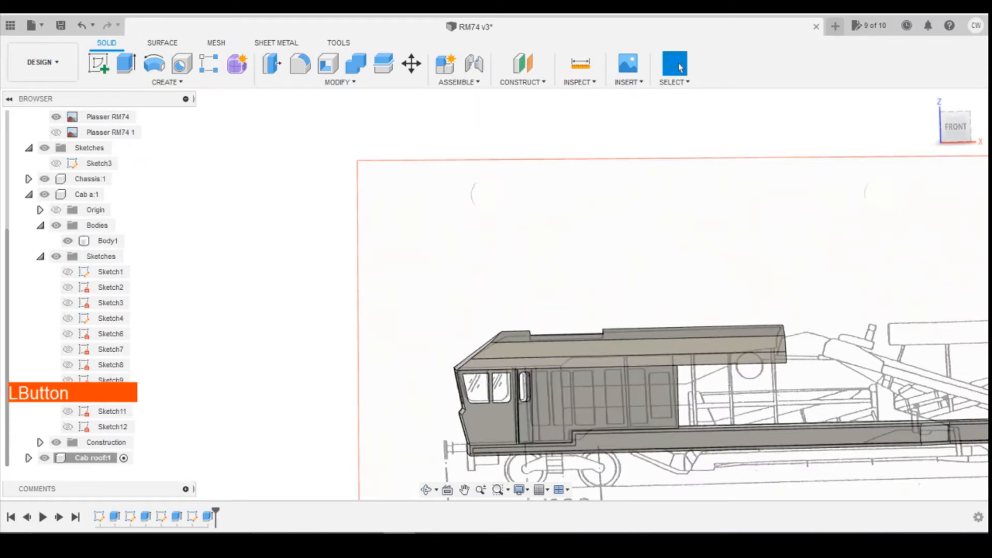
pyautogui.click(953, 133)
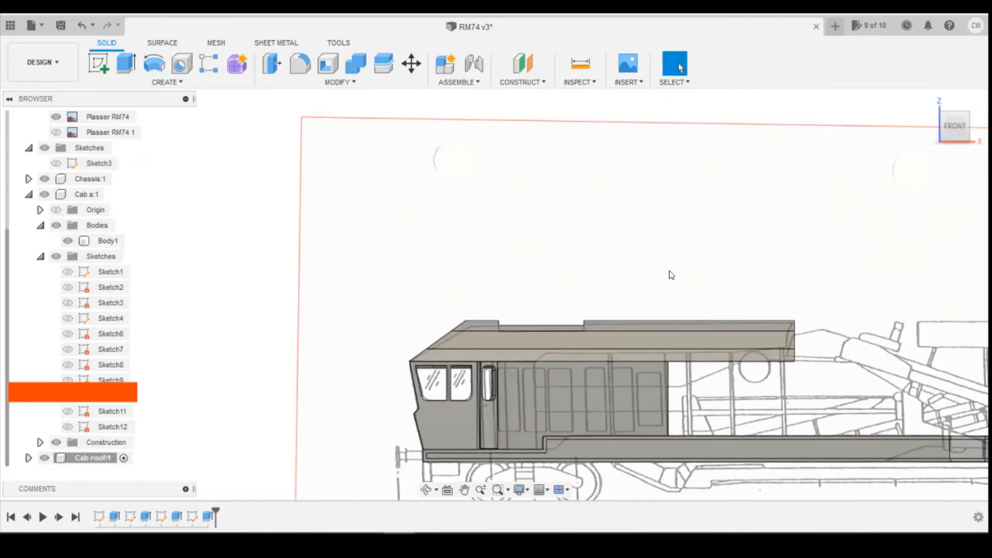
# Create a construction plane offset 1 mm outward from the cab's side face
pyautogui.moveTo(957, 126)
pyautogui.mouseDown()
pyautogui.moveTo(991, 132)
pyautogui.moveTo(980, 129)
pyautogui.mouseUp()
pyautogui.click(534, 84)
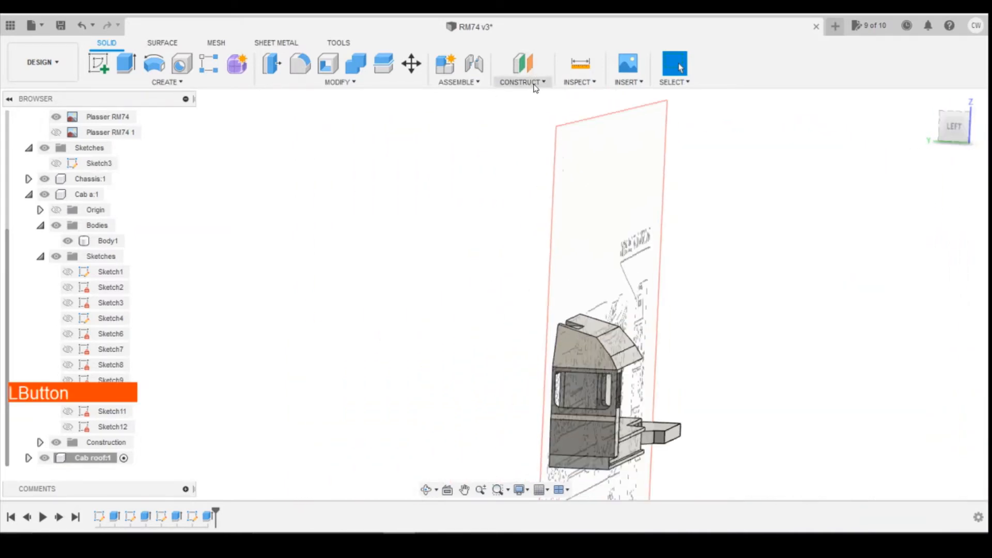
pyautogui.scroll(3, 617, 431)
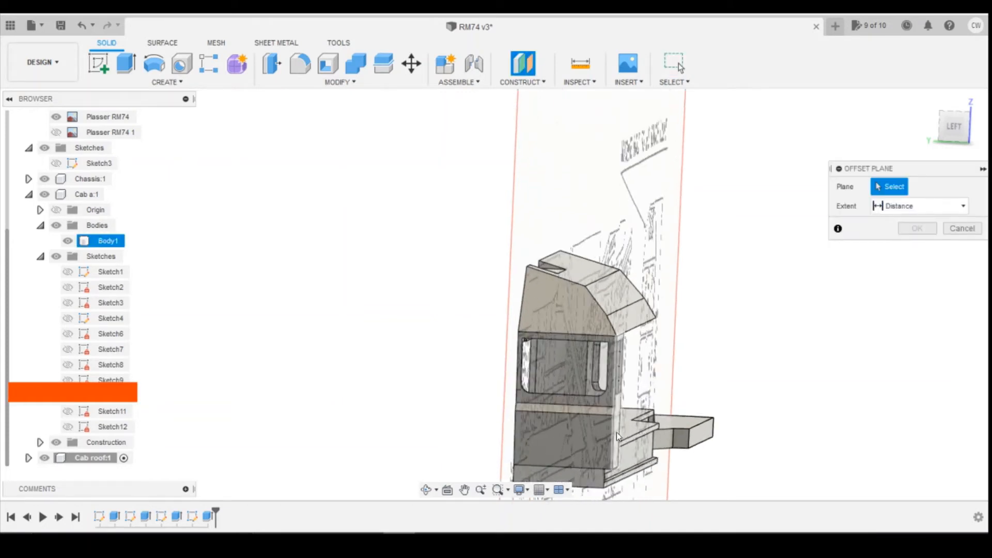
pyautogui.click(618, 431)
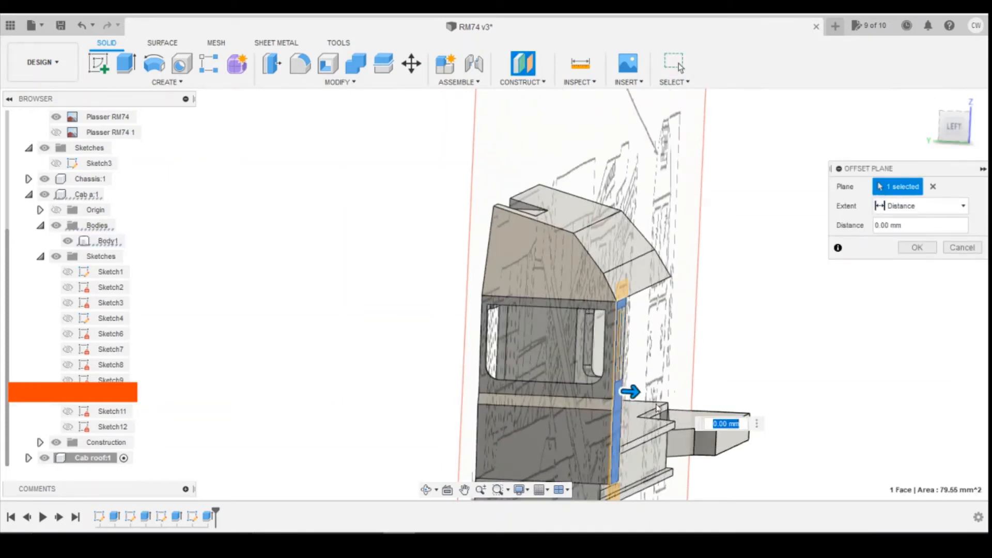
pyautogui.moveTo(630, 393); pyautogui.dragTo(644, 395)
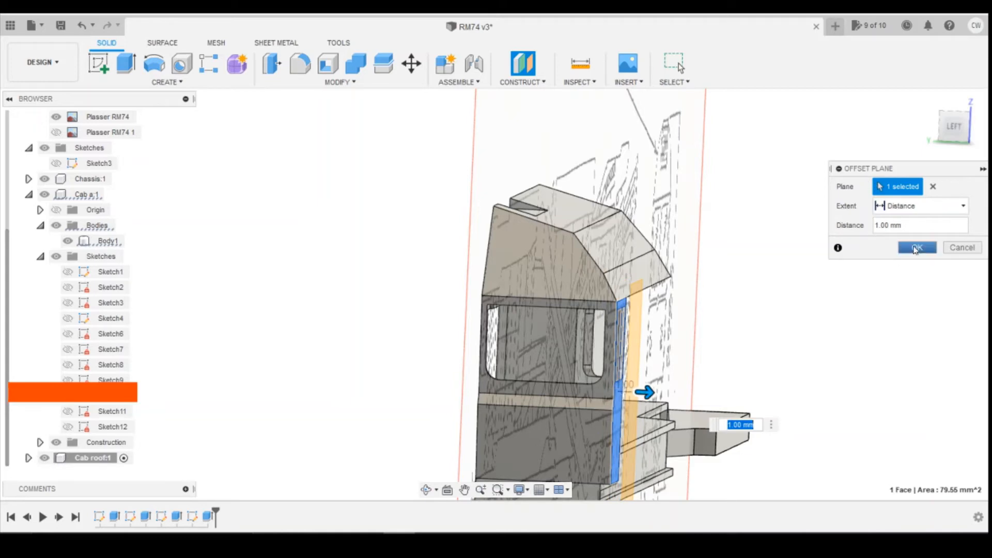
pyautogui.click(915, 249)
# Start a sketch on the new offset plane beside the cab
pyautogui.click(975, 110)
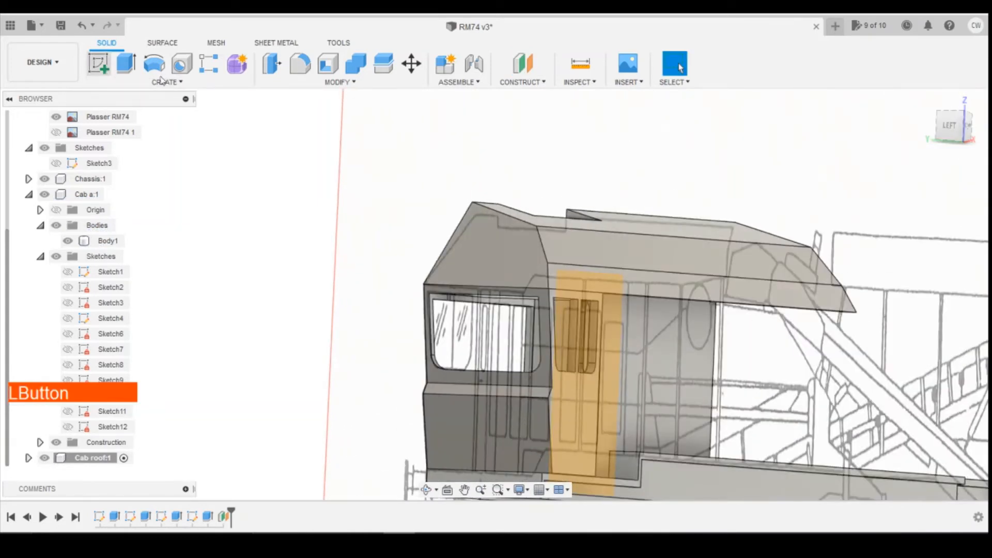
pyautogui.click(99, 65)
pyautogui.click(593, 373)
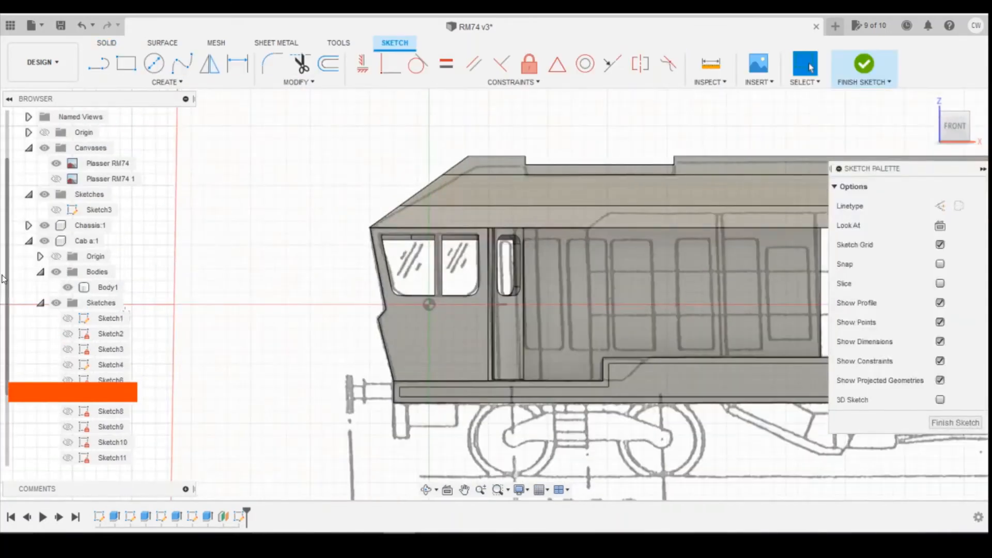
pyautogui.scroll(-2, 287, 227)
pyautogui.scroll(1, 493, 158)
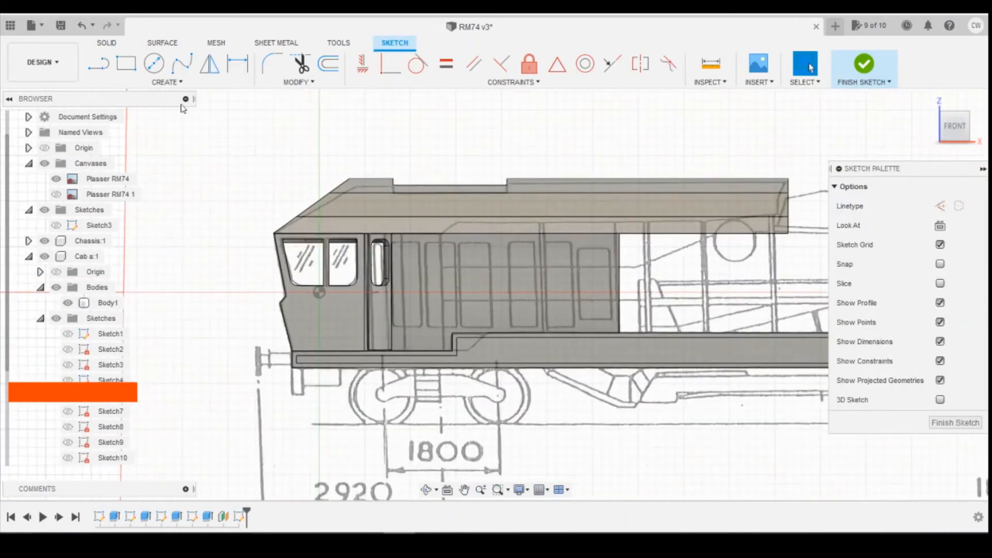
pyautogui.click(102, 64)
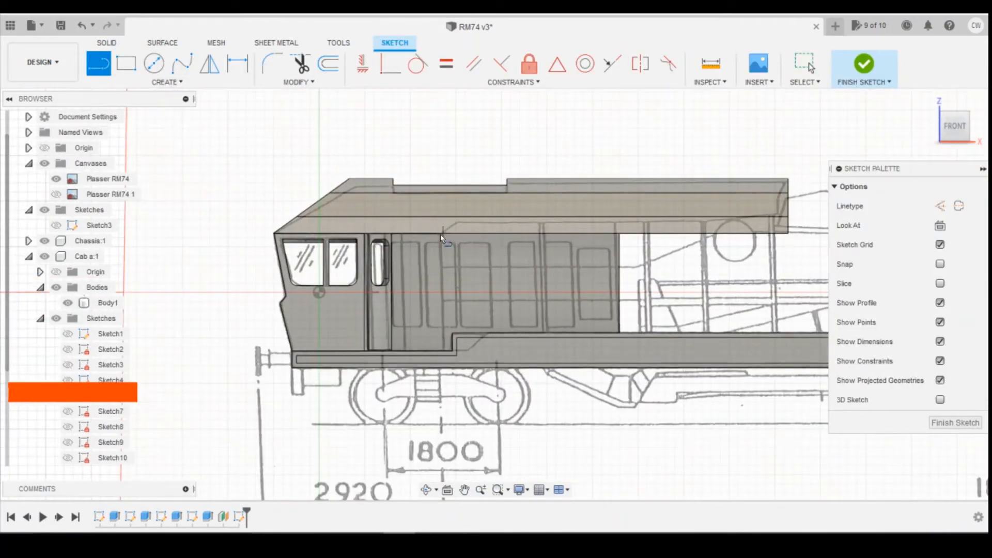
pyautogui.press('Escape')
# Project the lower edge, rear edge and fold line of the roof's side panel into the sketch
pyautogui.press('p')
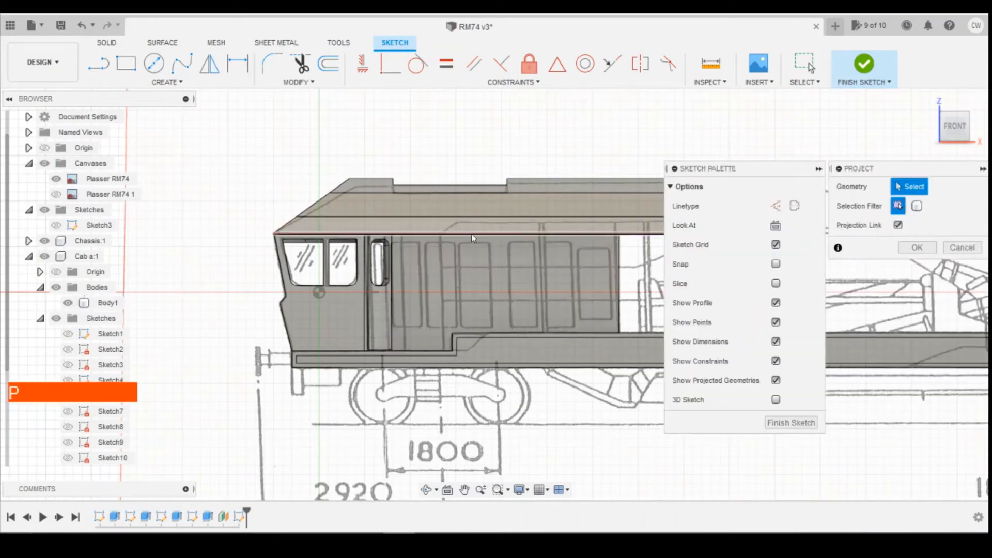
pyautogui.click(464, 236)
pyautogui.click(464, 239)
pyautogui.scroll(-3, 465, 237)
pyautogui.scroll(3, 507, 236)
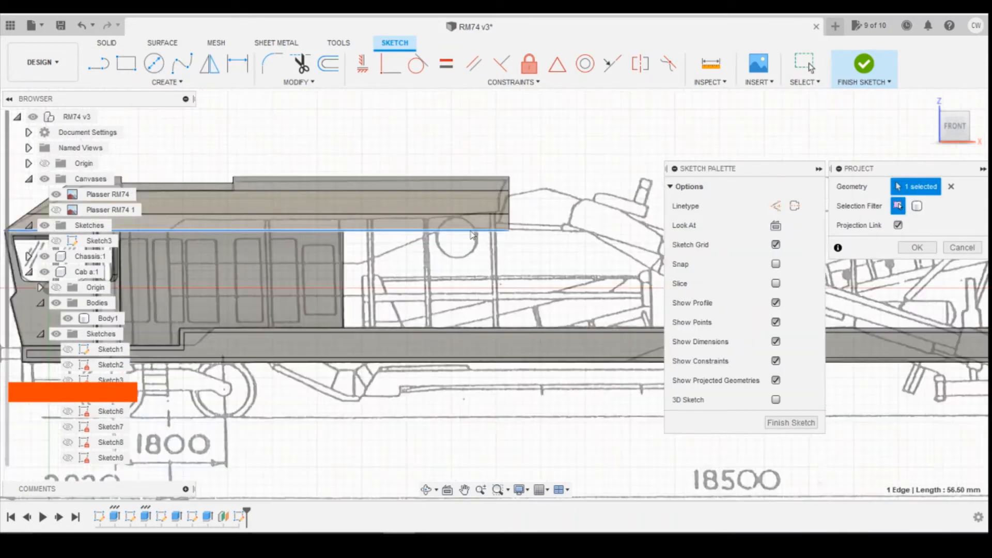
pyautogui.click(502, 223)
pyautogui.click(486, 213)
pyautogui.scroll(-1, 885, 260)
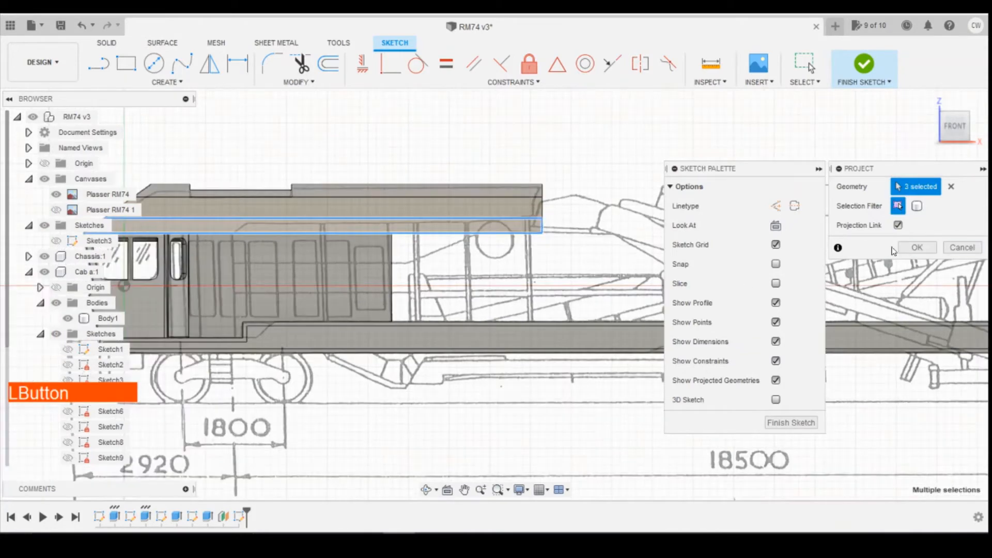
pyautogui.scroll(-3, 363, 241)
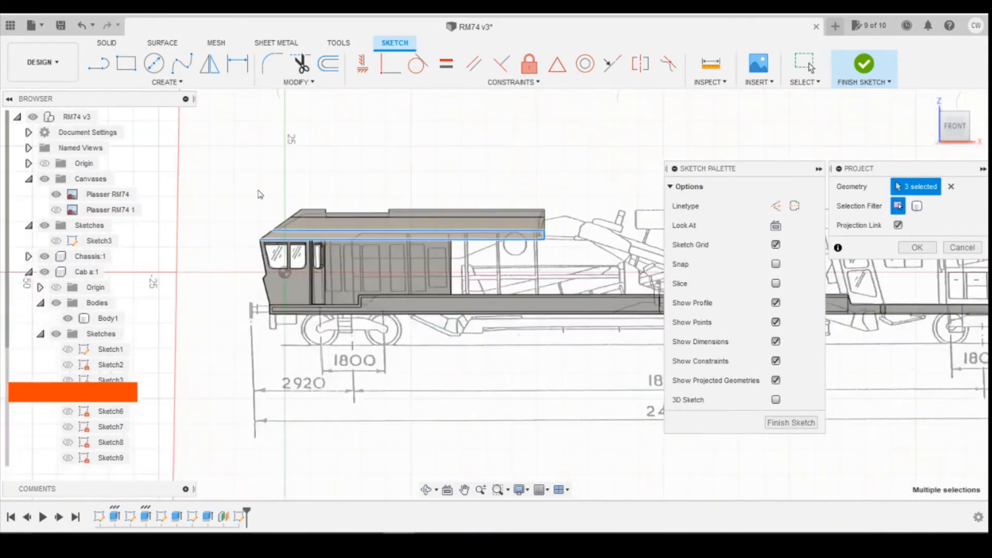
pyautogui.click(917, 248)
pyautogui.scroll(3, 367, 240)
# Trace the roof's lower cutout with connected lines from its bottom edge to the fold line's rear end, checking the photo in the Photos viewer
pyautogui.click(98, 63)
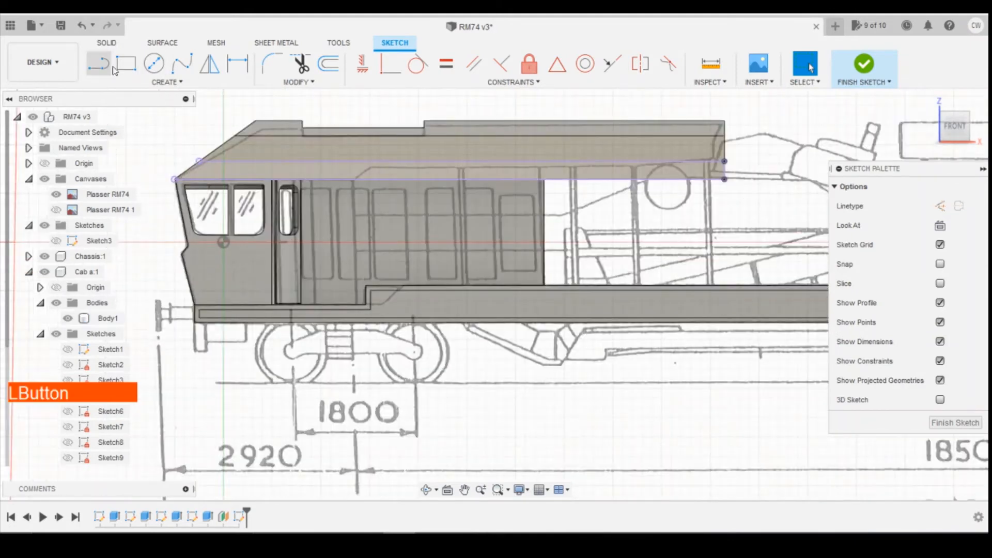
pyautogui.click(355, 179)
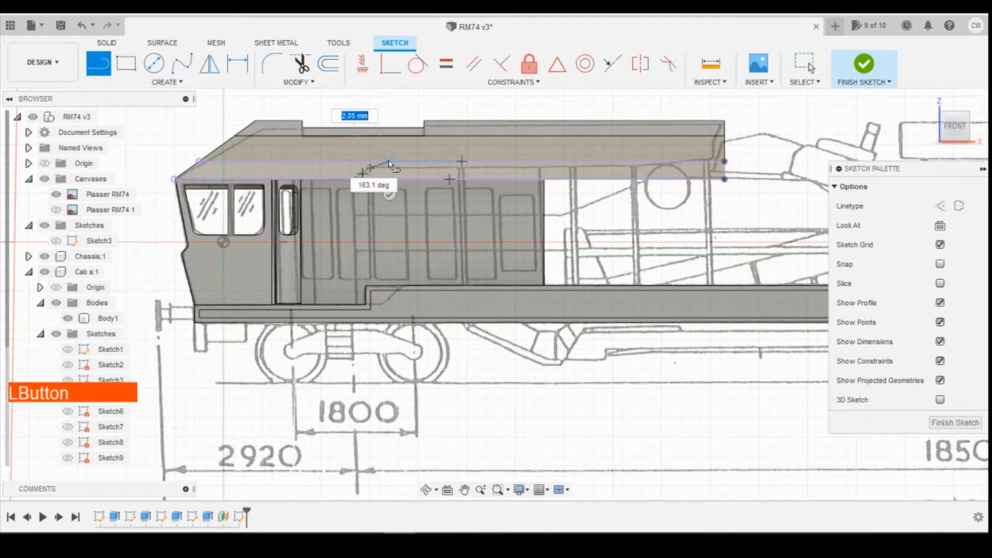
pyautogui.click(429, 533)
pyautogui.click(467, 484)
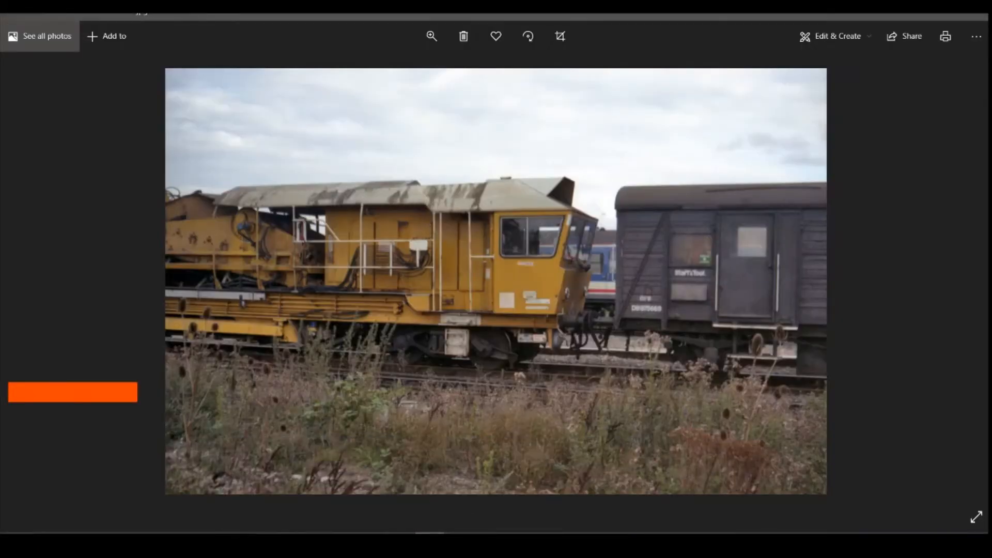
pyautogui.click(402, 532)
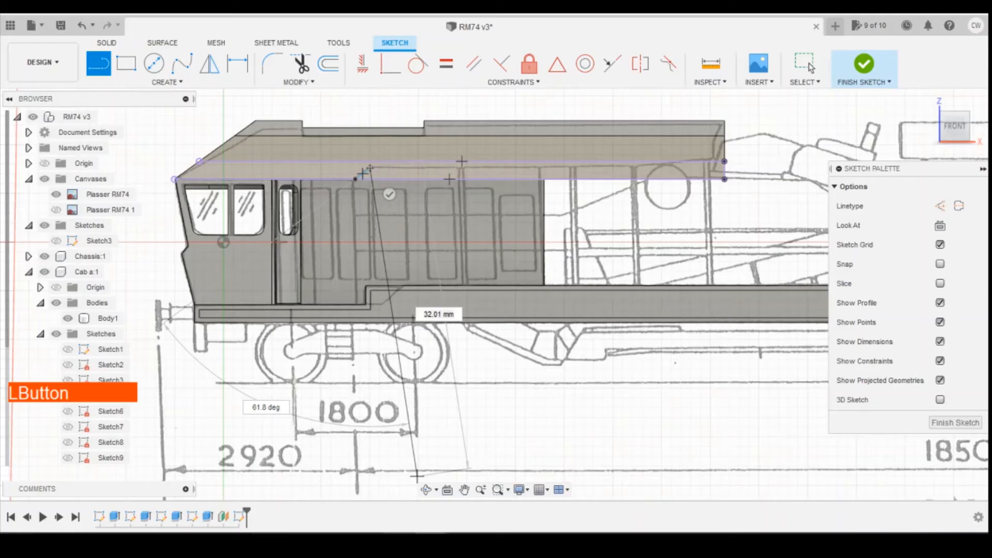
pyautogui.click(634, 168)
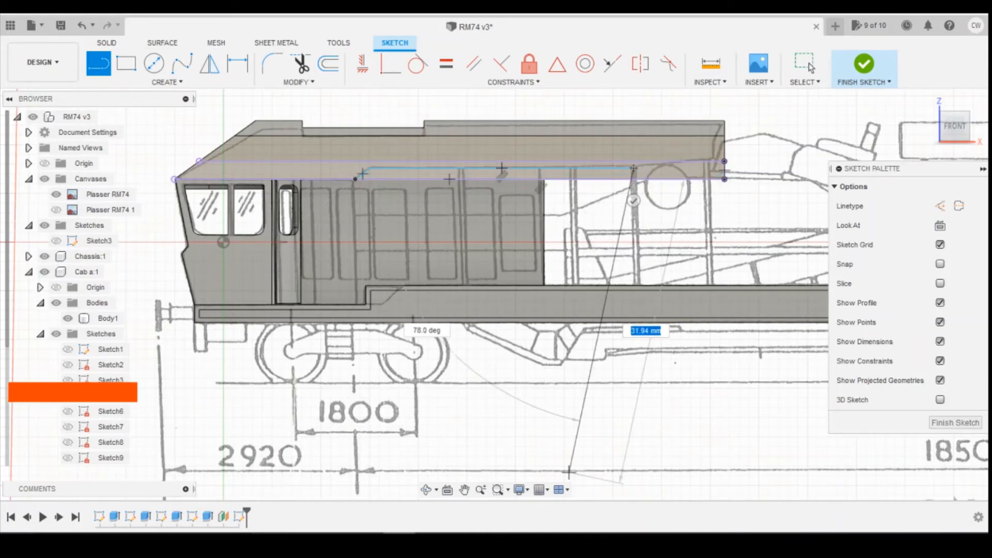
pyautogui.click(429, 532)
pyautogui.click(445, 496)
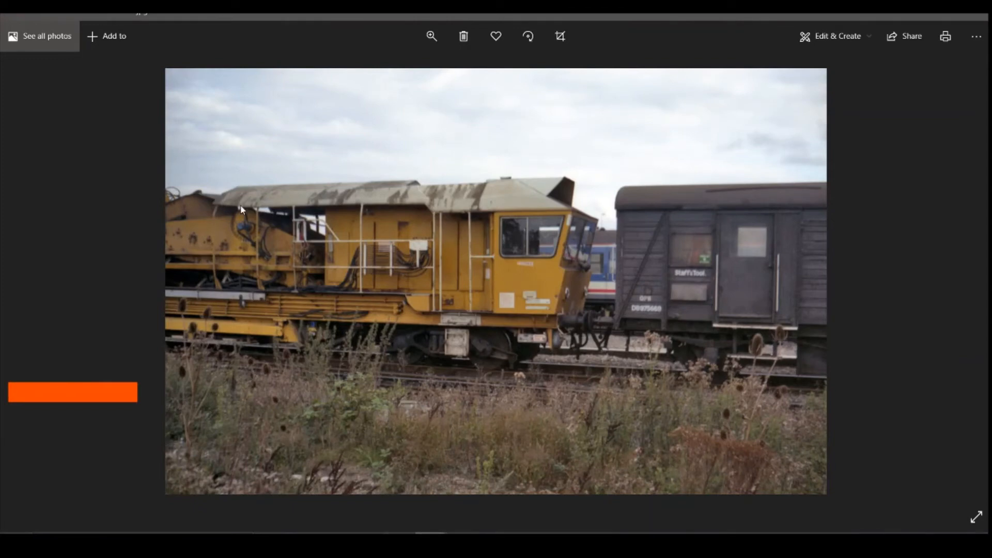
pyautogui.hotkey('alt', 'Tab')
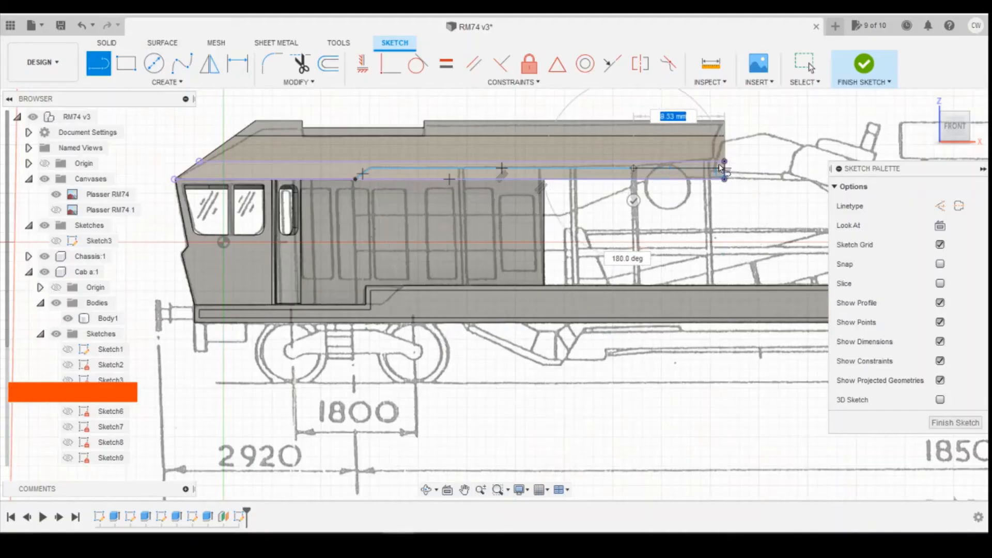
pyautogui.click(723, 163)
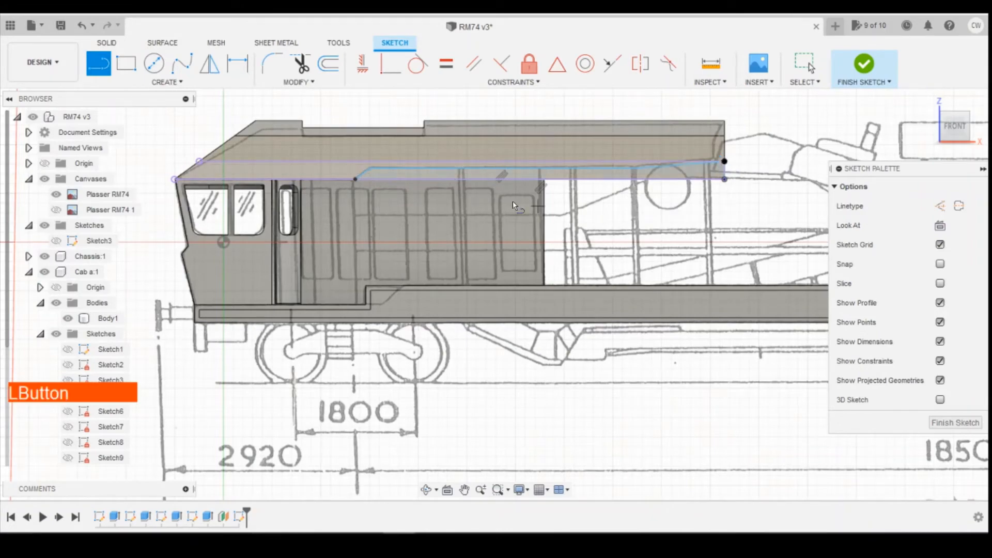
# Dimension the cutout's start point 18.6 mm from the roof's front lower corner
pyautogui.press('d')
pyautogui.scroll(3, 396, 169)
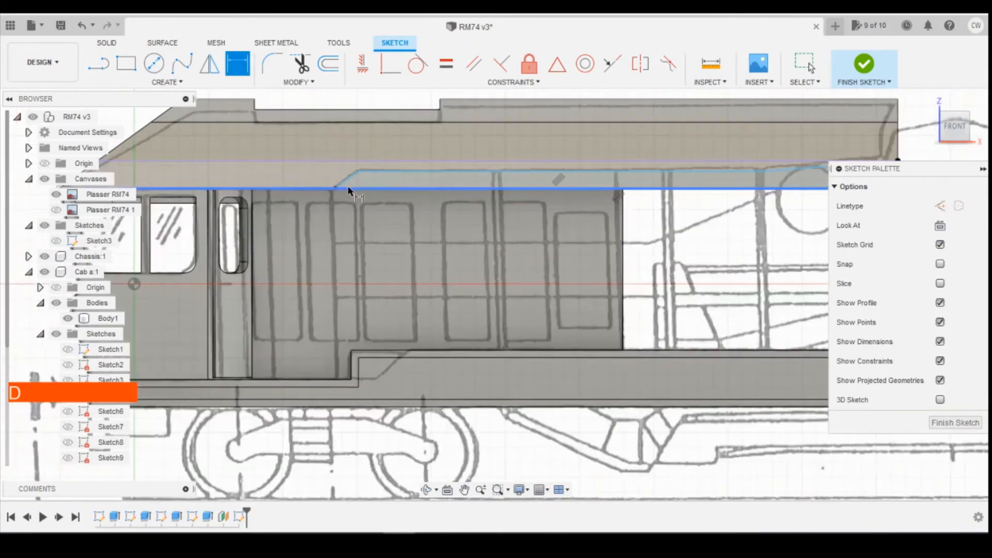
pyautogui.click(335, 188)
pyautogui.scroll(-3, 424, 242)
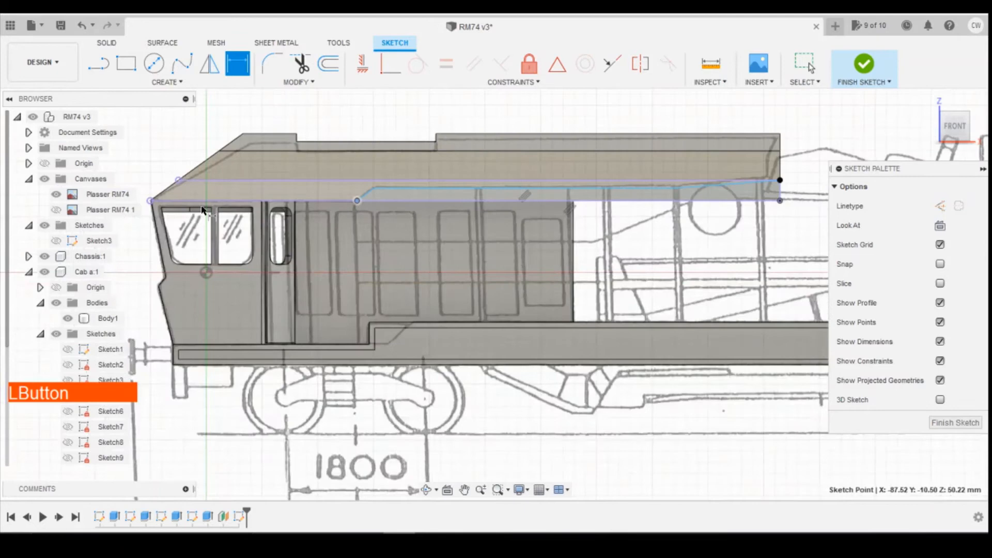
pyautogui.click(150, 200)
pyautogui.click(298, 263)
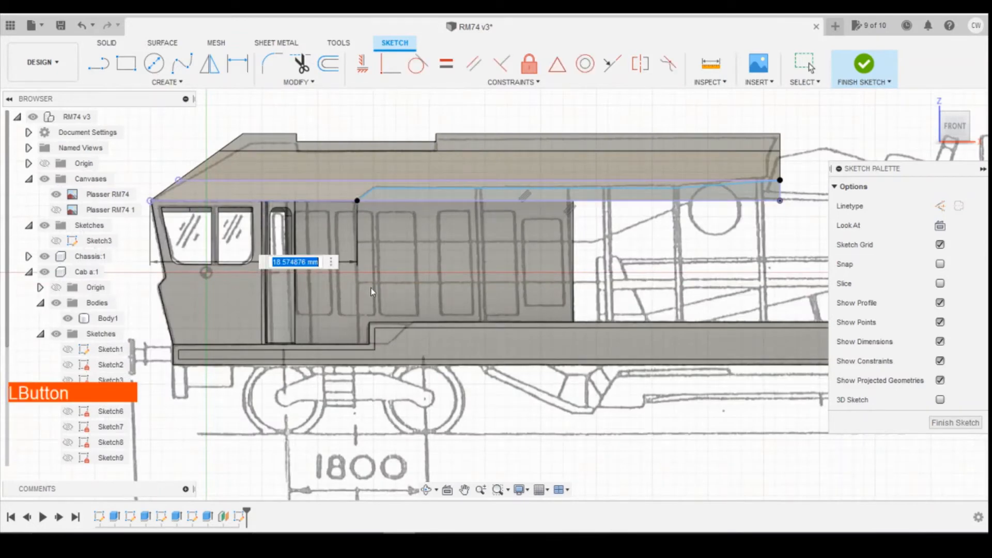
pyautogui.write('183')
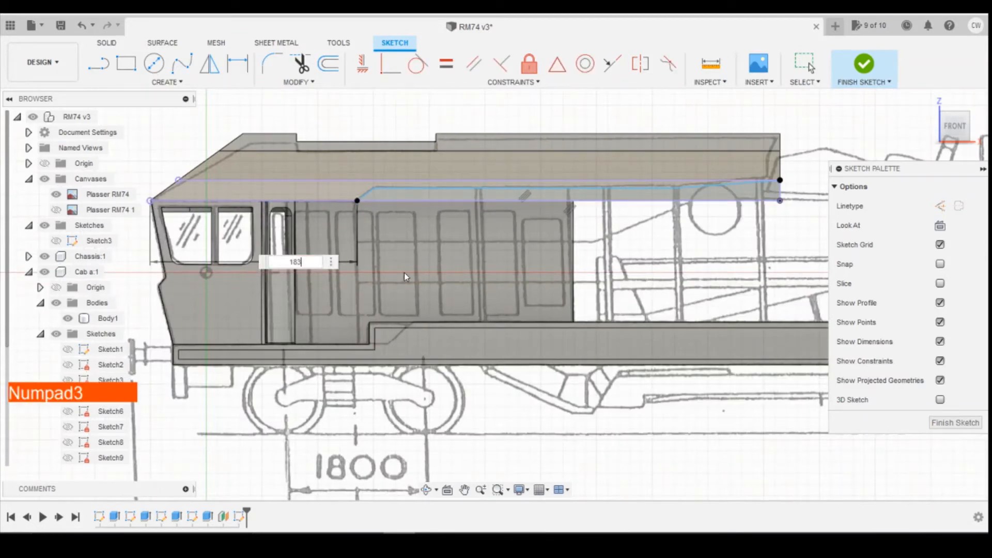
pyautogui.press('BackSpace')
pyautogui.write('6')
pyautogui.press('Return')
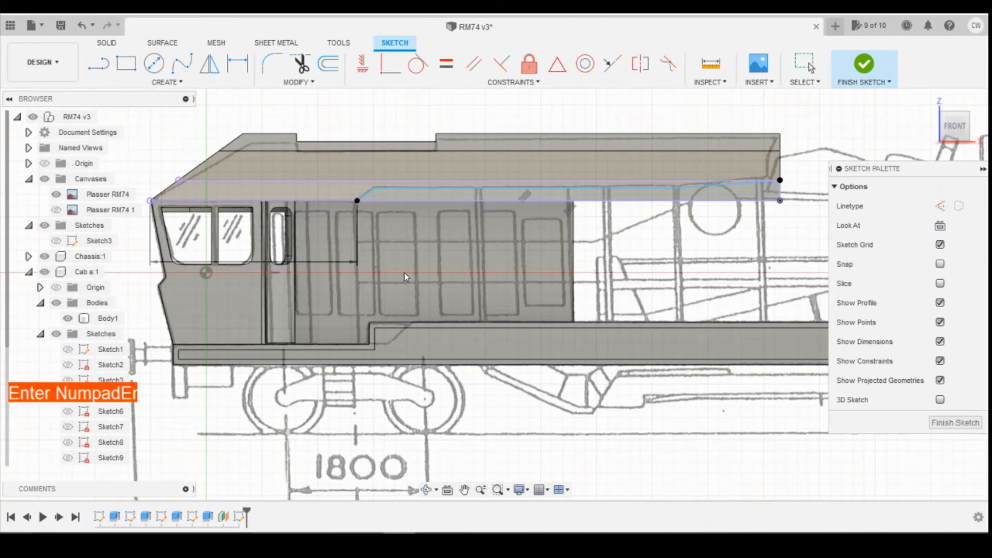
# Dimension the angle between the cutout's short sloping line and the roof's lower edge
pyautogui.scroll(5, 356, 209)
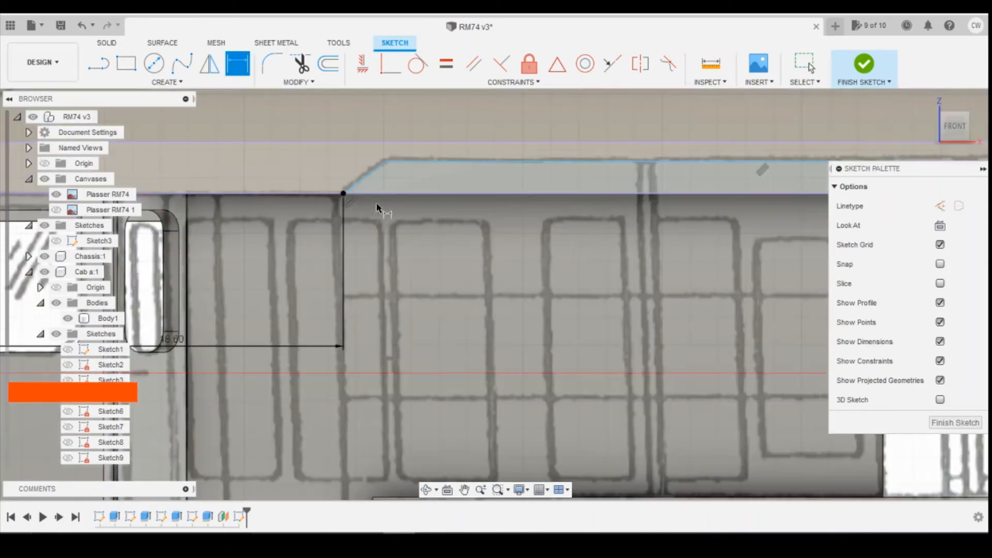
pyautogui.click(351, 186)
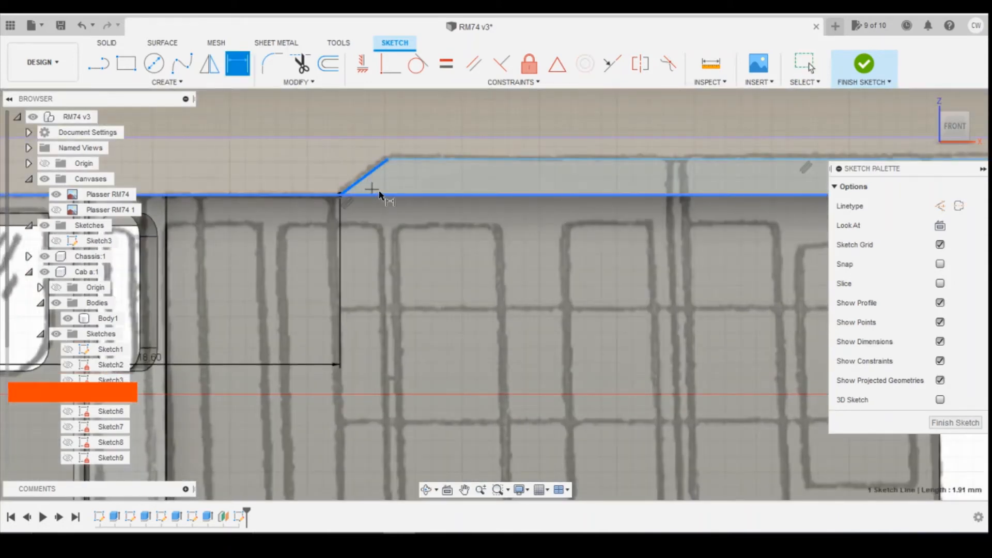
pyautogui.click(380, 196)
pyautogui.click(377, 179)
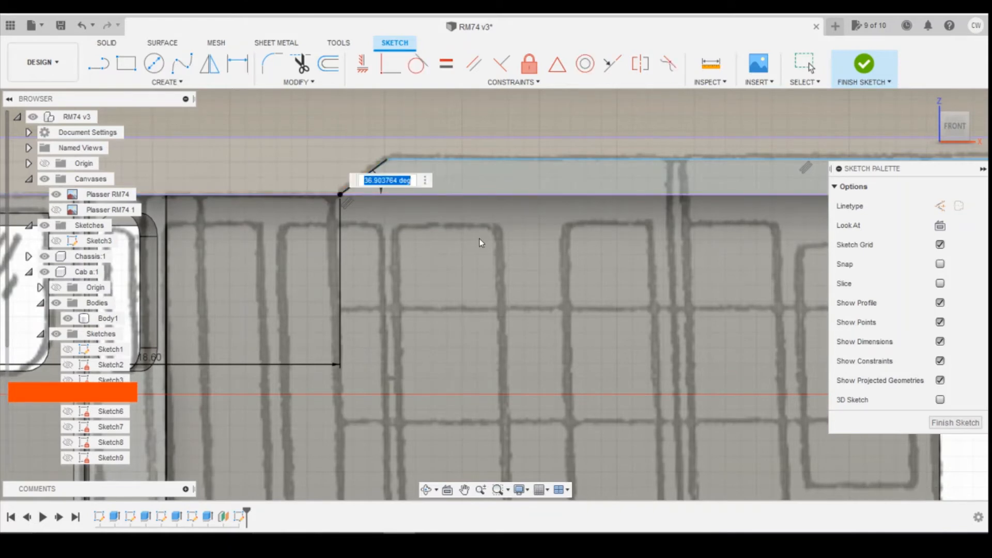
pyautogui.press('Return')
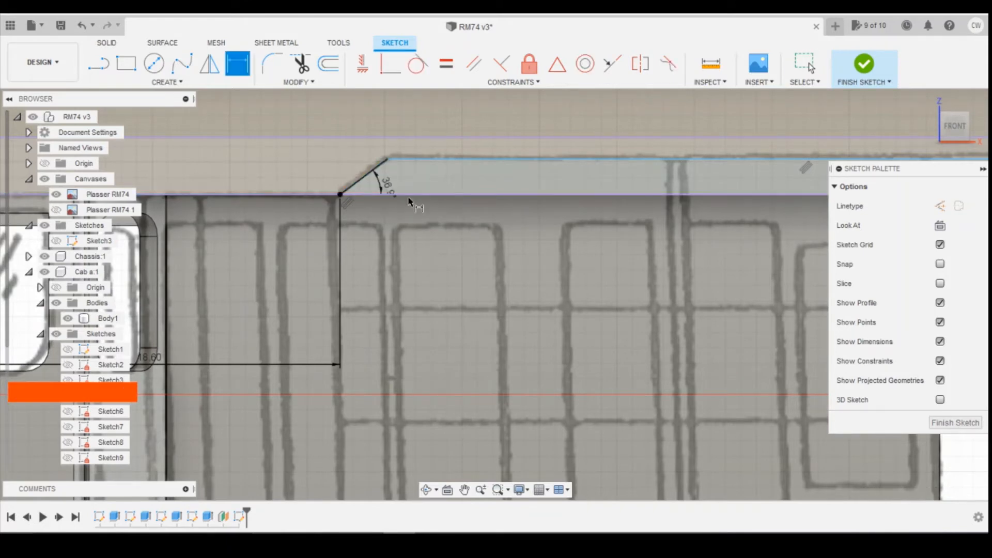
# Try to dimension the angle between the cutout's short sloping line and its long horizontal line
pyautogui.click(382, 166)
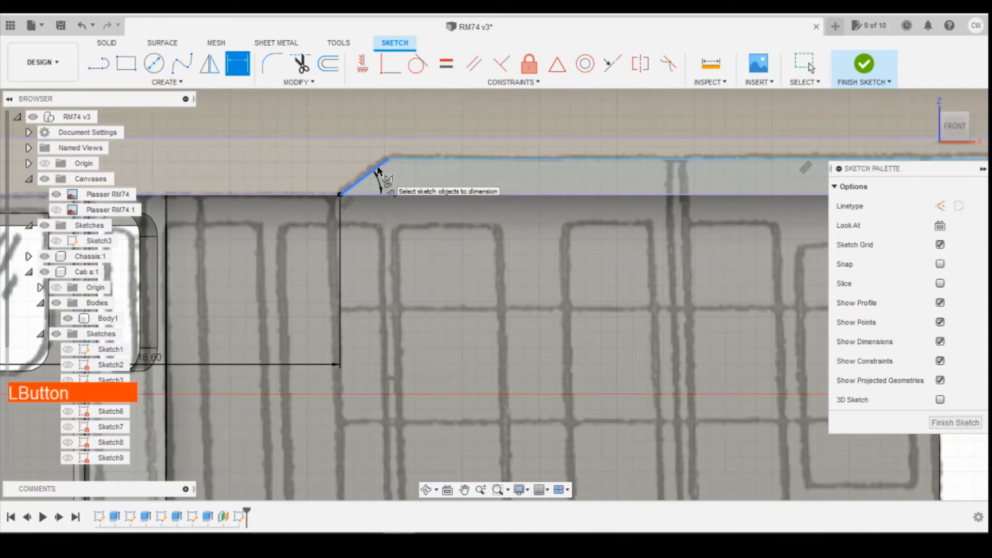
pyautogui.click(405, 160)
pyautogui.click(420, 174)
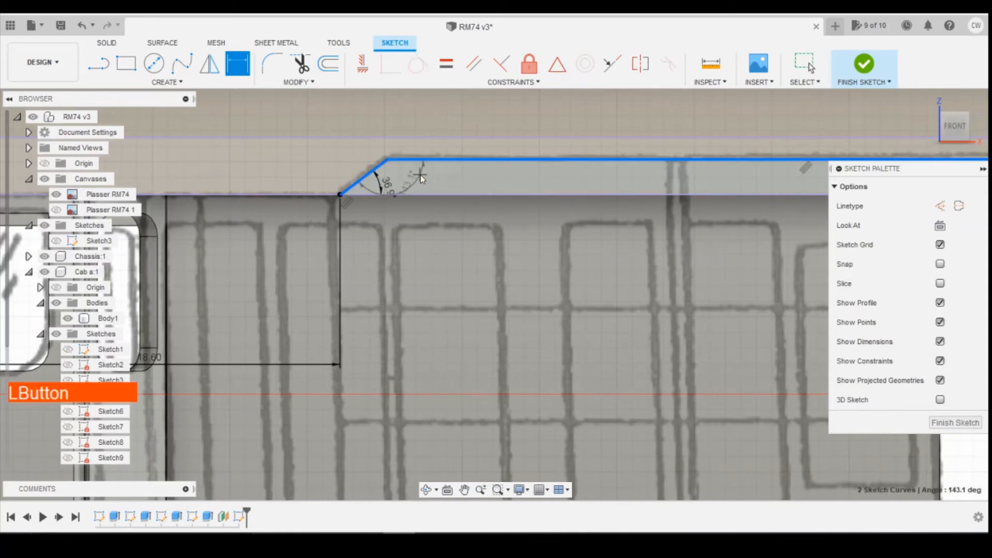
pyautogui.click(621, 286)
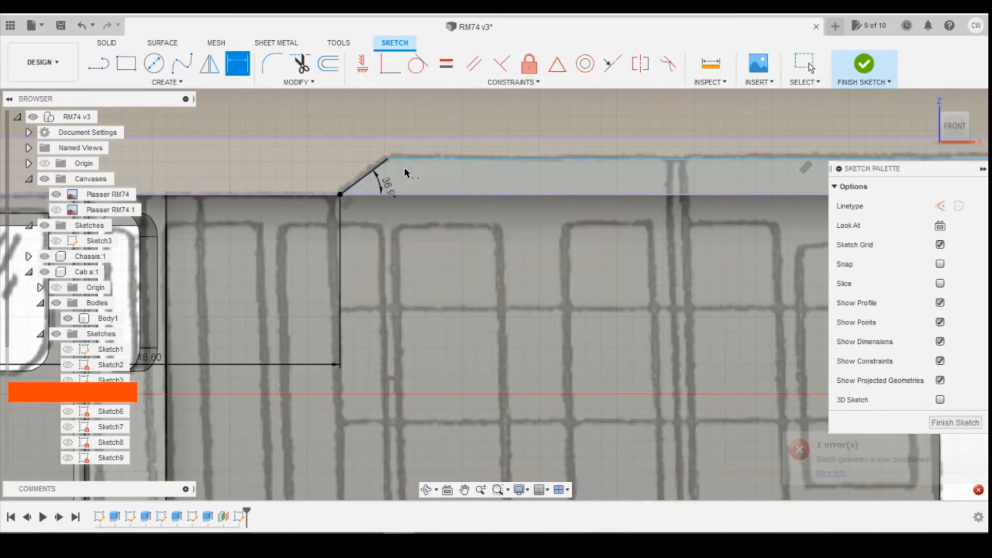
# Dimension the length of the cutout's short sloping line between its two end points
pyautogui.click(388, 161)
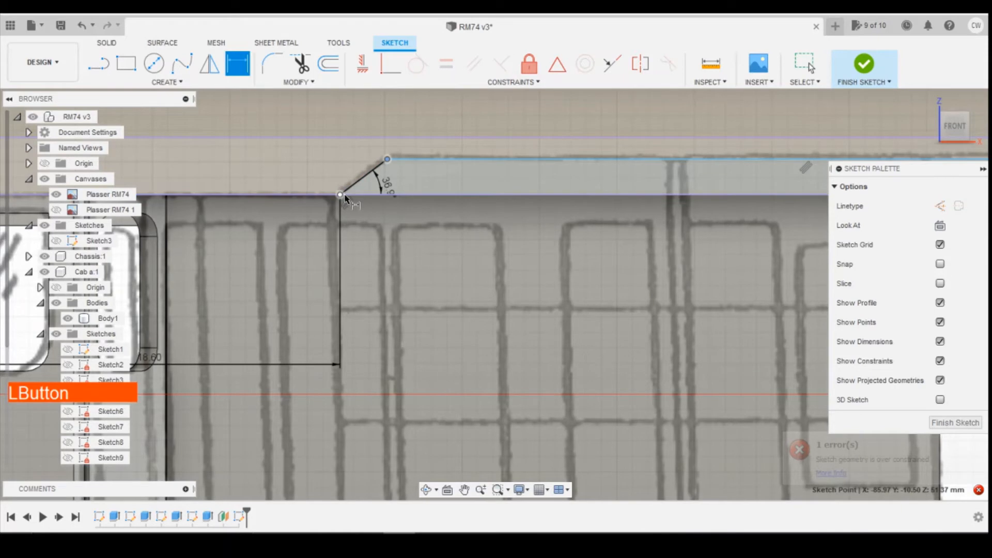
pyautogui.click(393, 267)
pyautogui.press('Return')
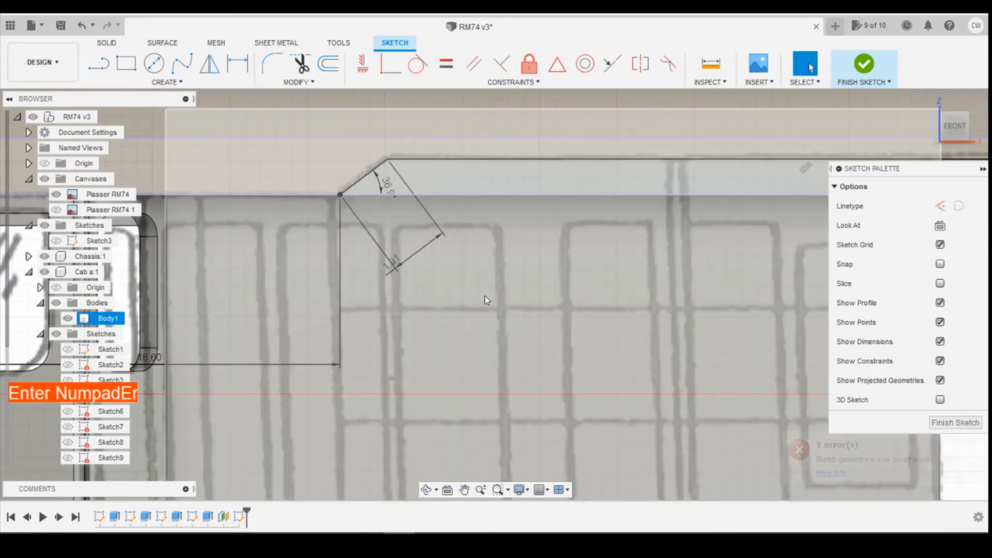
# Dimension the angle between the cutout's long horizontal line and its rear sloping line
pyautogui.scroll(-5, 297, 275)
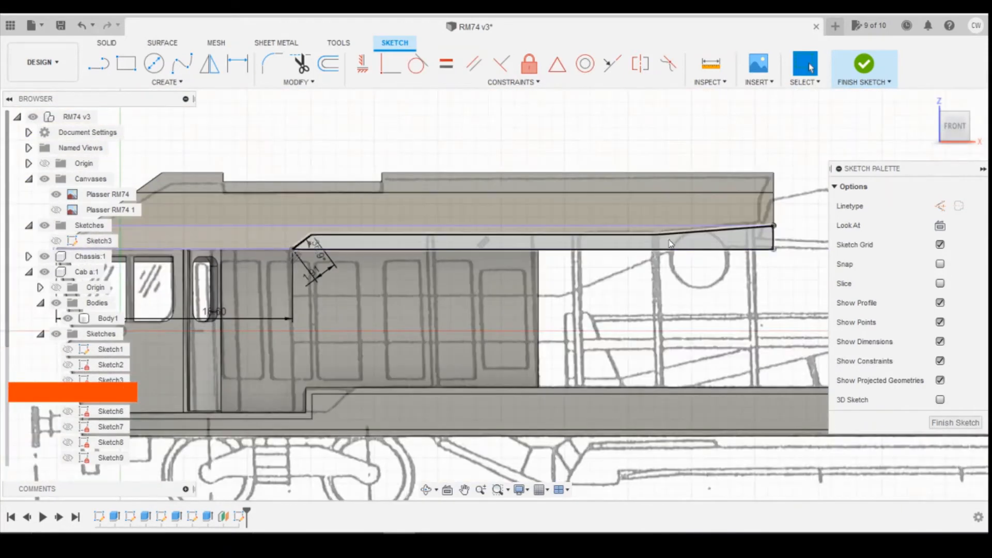
pyautogui.press('d')
pyautogui.click(674, 236)
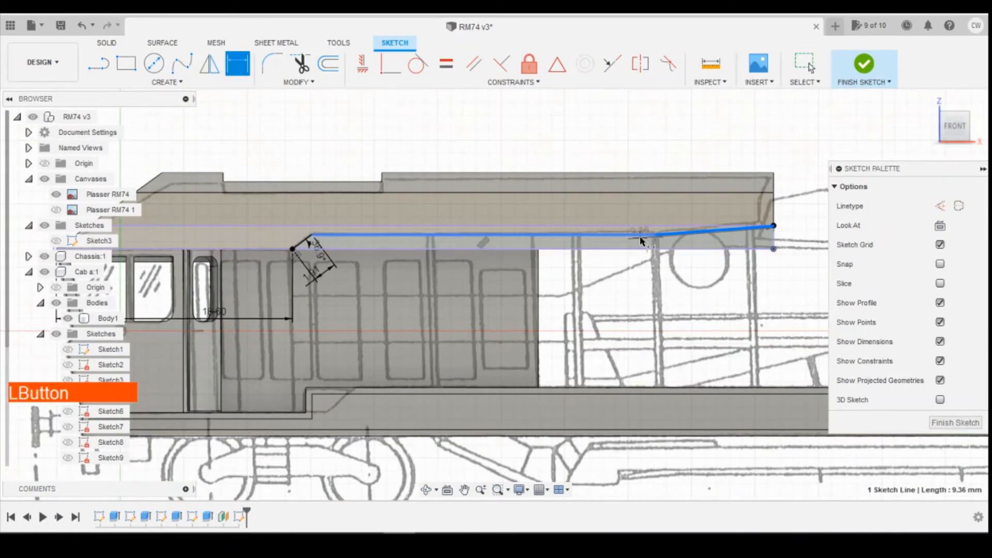
pyautogui.click(646, 237)
pyautogui.click(664, 245)
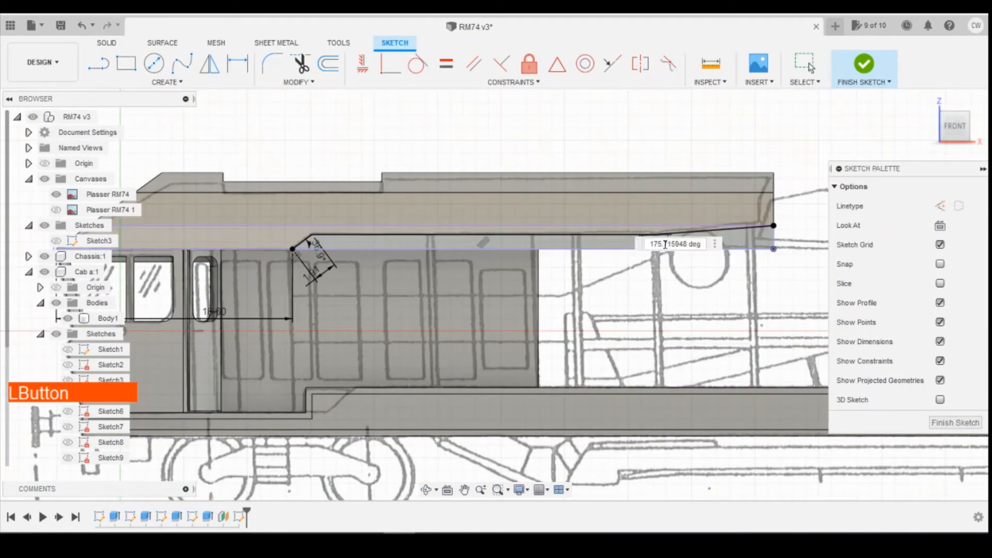
pyautogui.press('Return')
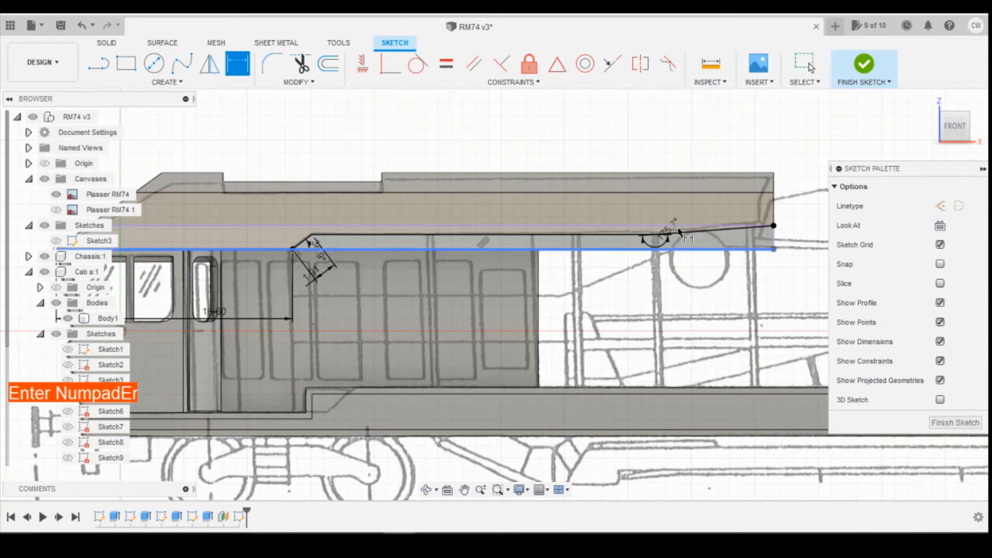
pyautogui.scroll(2, 677, 248)
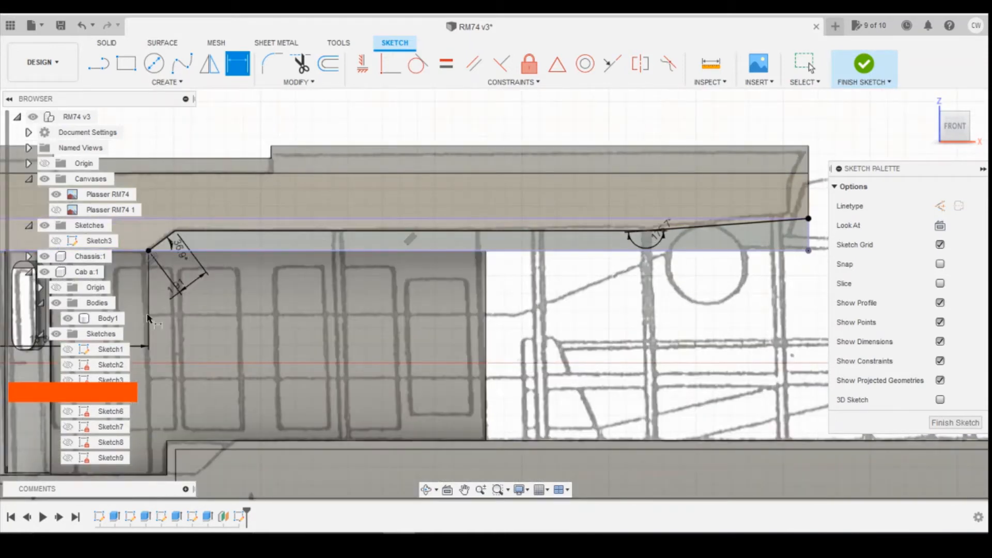
pyautogui.press('Escape')
# Hide the Cab a component and extrude the lower cutout profile by -6 mm as a cut through the roof's side panel
pyautogui.click(389, 239)
pyautogui.rightClick(388, 240)
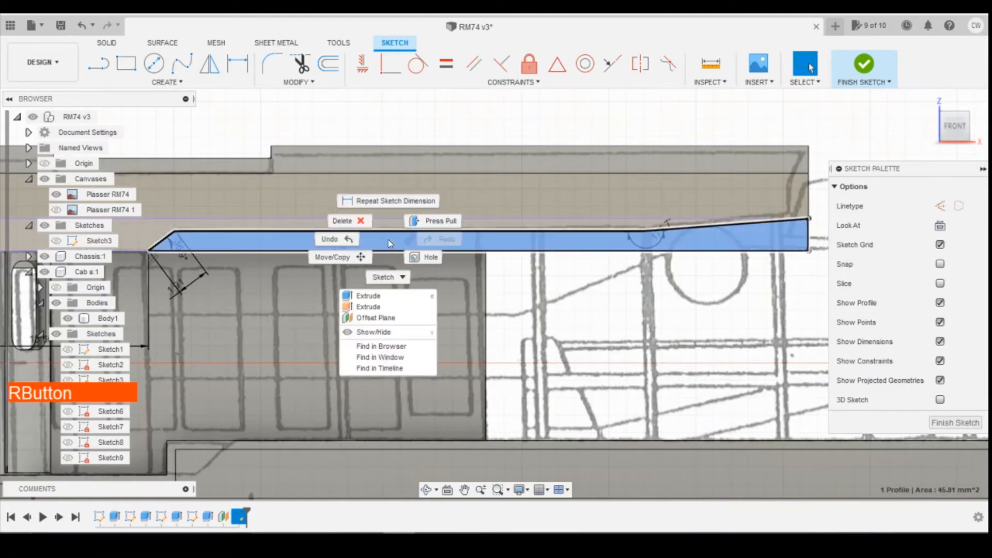
pyautogui.click(368, 296)
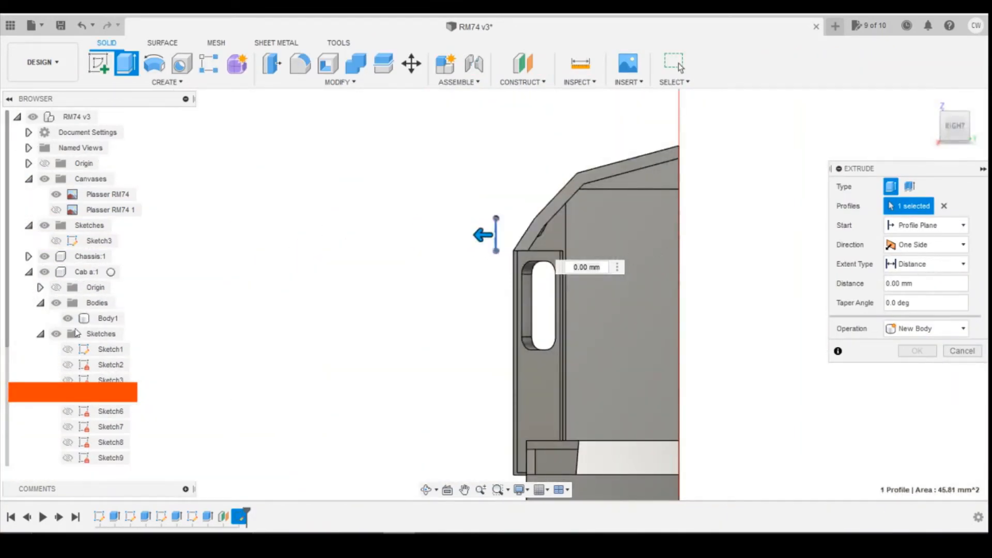
pyautogui.click(47, 272)
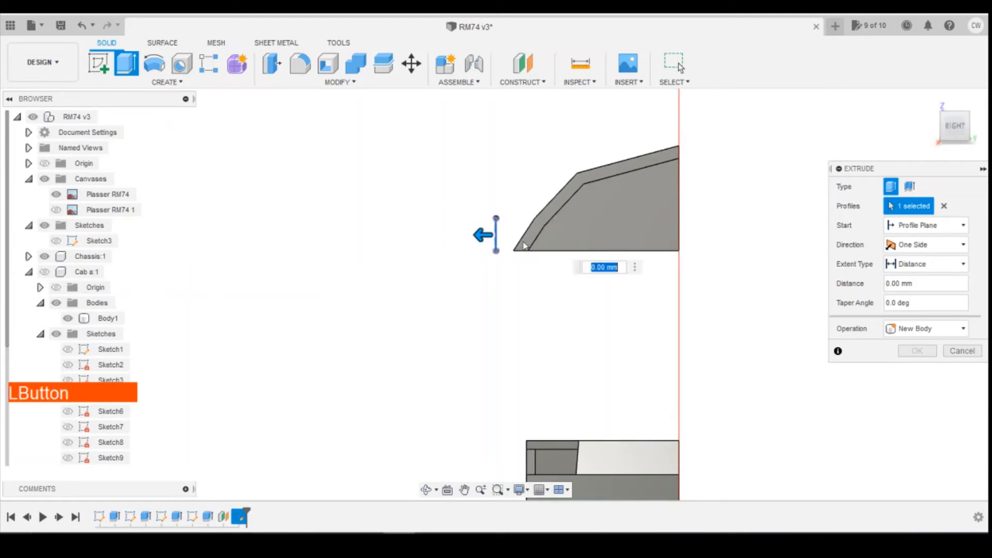
pyautogui.moveTo(480, 238); pyautogui.dragTo(613, 234)
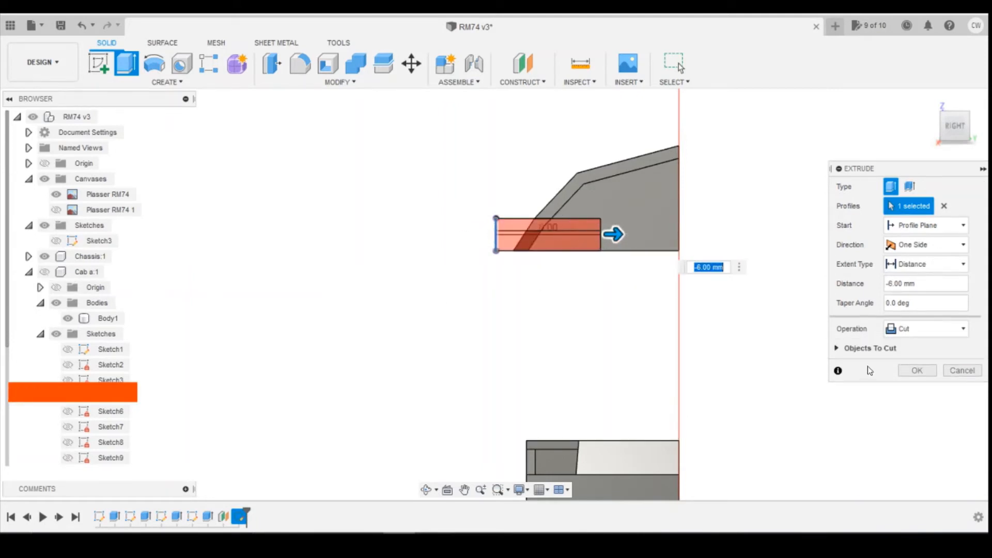
pyautogui.click(917, 371)
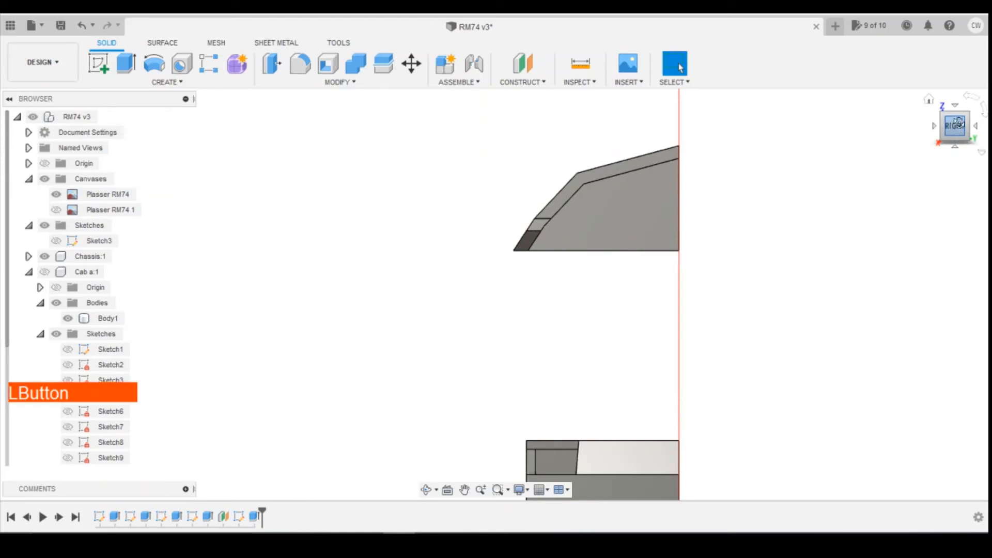
# Hide the Plasser RM74 canvas and show the Cab a component again to inspect the cut roof on the cab
pyautogui.moveTo(958, 123)
pyautogui.mouseDown()
pyautogui.moveTo(938, 110)
pyautogui.moveTo(954, 122)
pyautogui.moveTo(930, 128)
pyautogui.mouseUp()
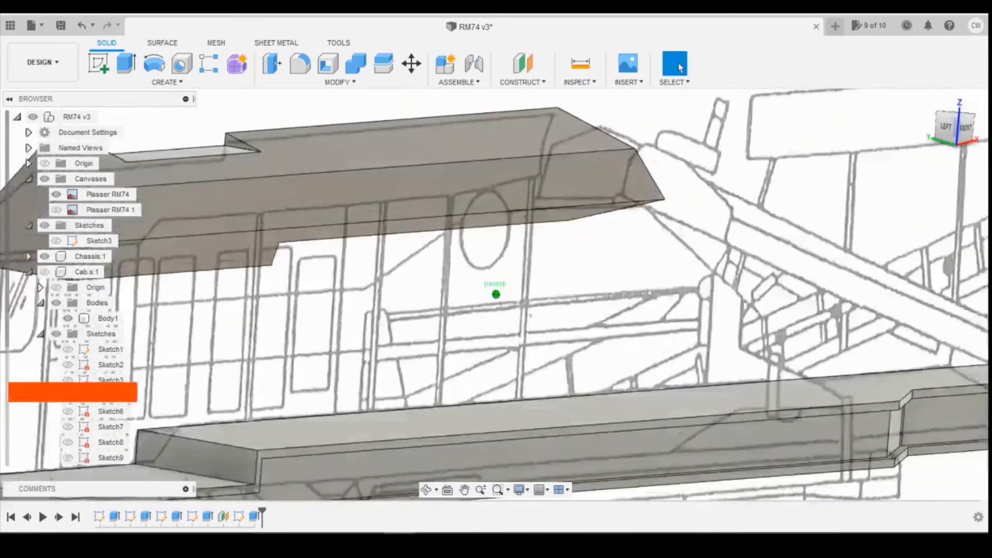
pyautogui.click(55, 194)
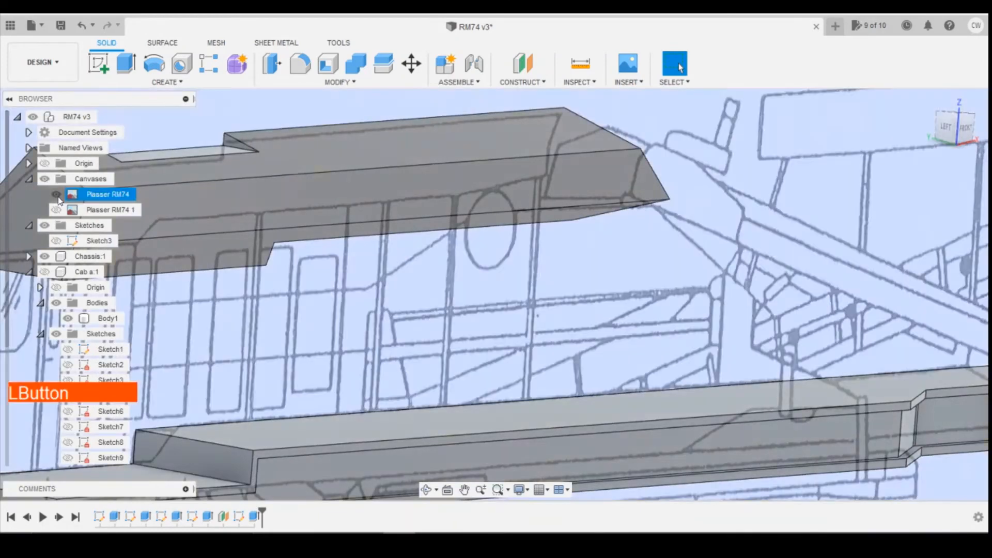
pyautogui.scroll(-3, 756, 300)
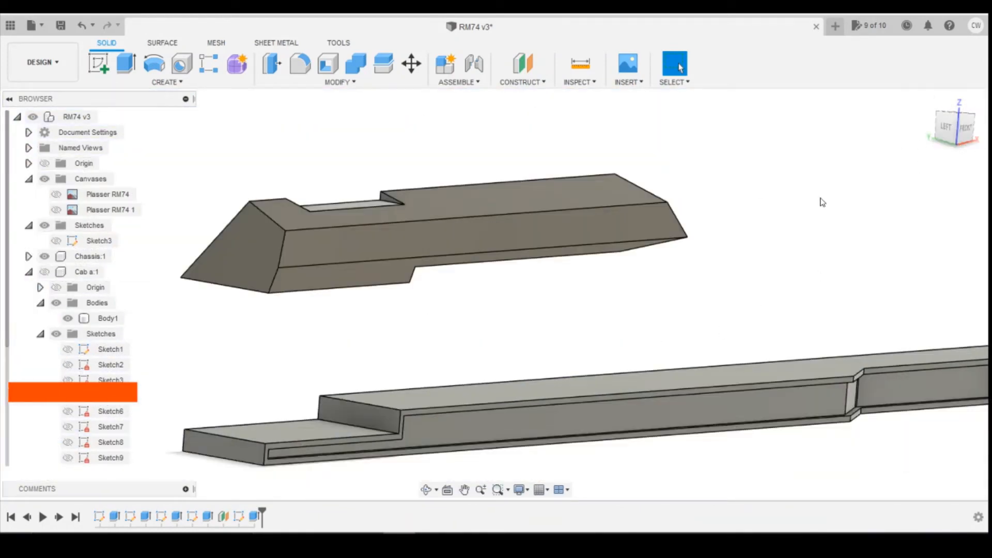
pyautogui.click(44, 271)
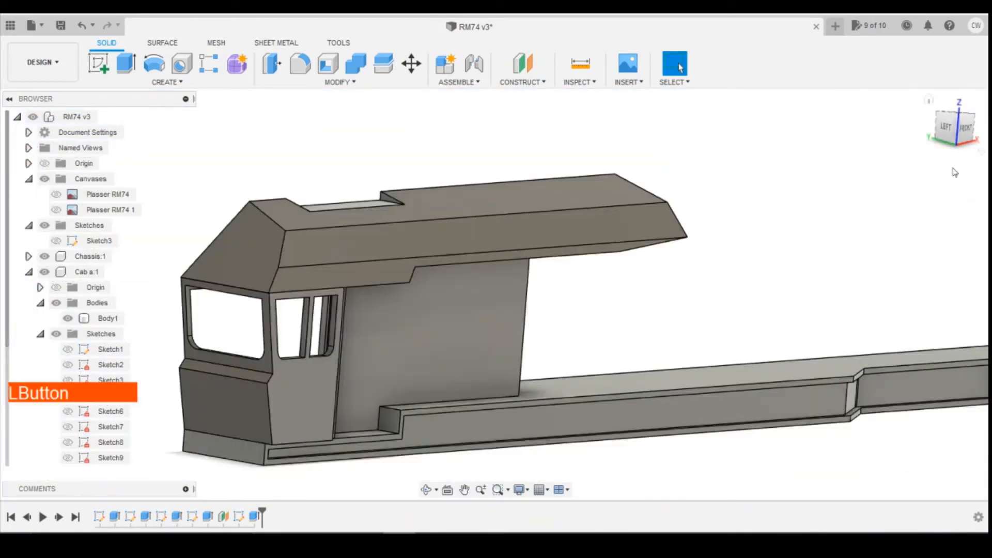
pyautogui.moveTo(956, 128); pyautogui.dragTo(946, 130)
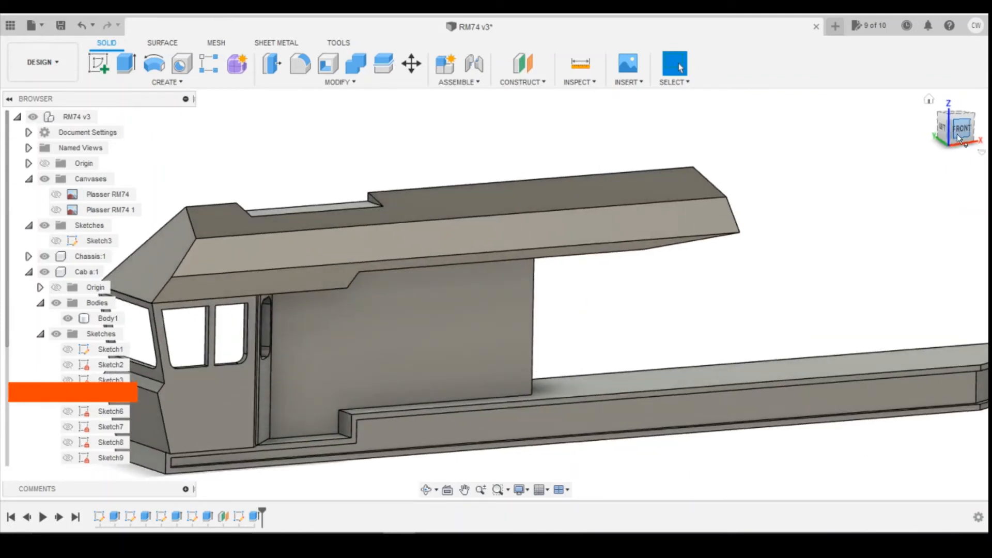
pyautogui.hotkey('shift', 'z')
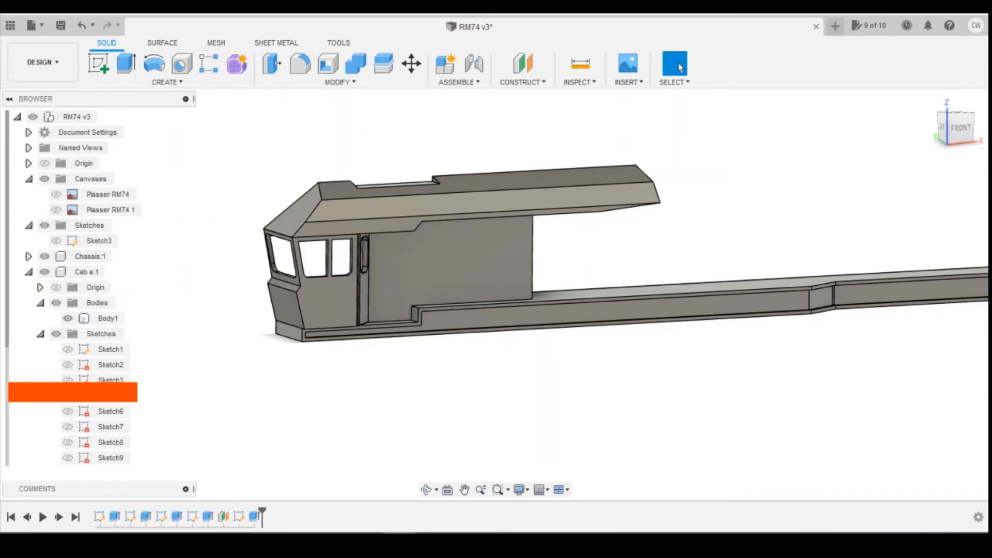
# Check the machine's photo in the Photos viewer and start a sketch on Plane1 of the Cab a component
pyautogui.click(438, 514)
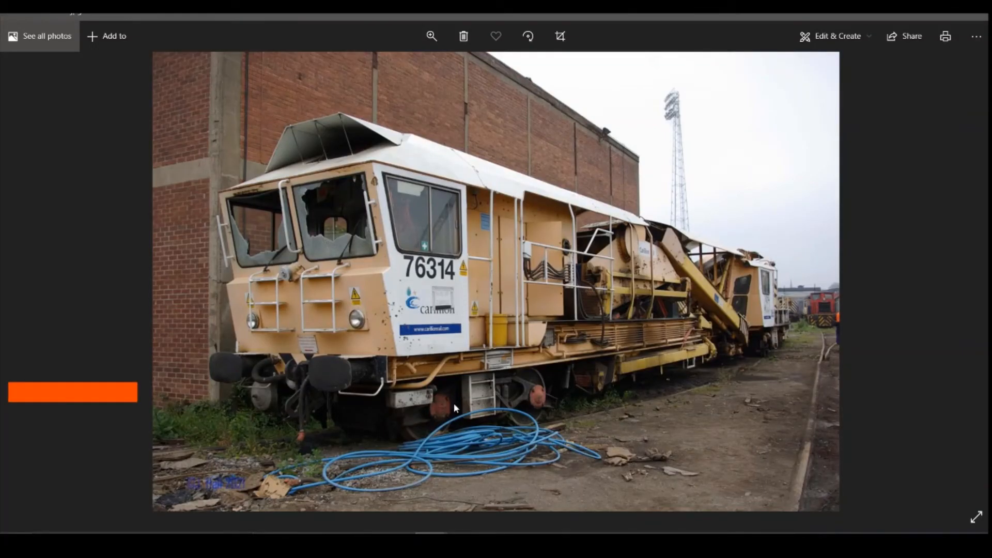
pyautogui.click(398, 537)
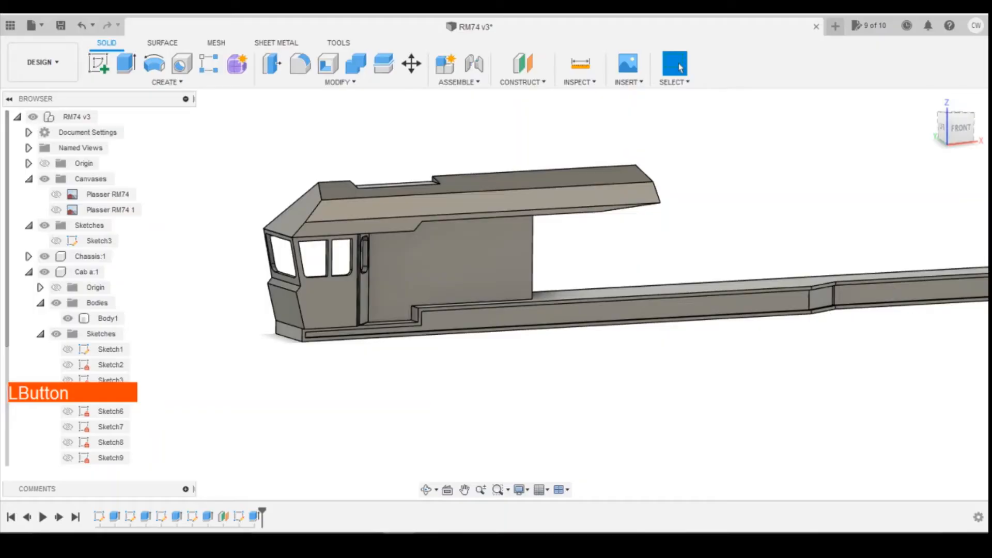
pyautogui.click(29, 257)
pyautogui.scroll(-3, 43, 286)
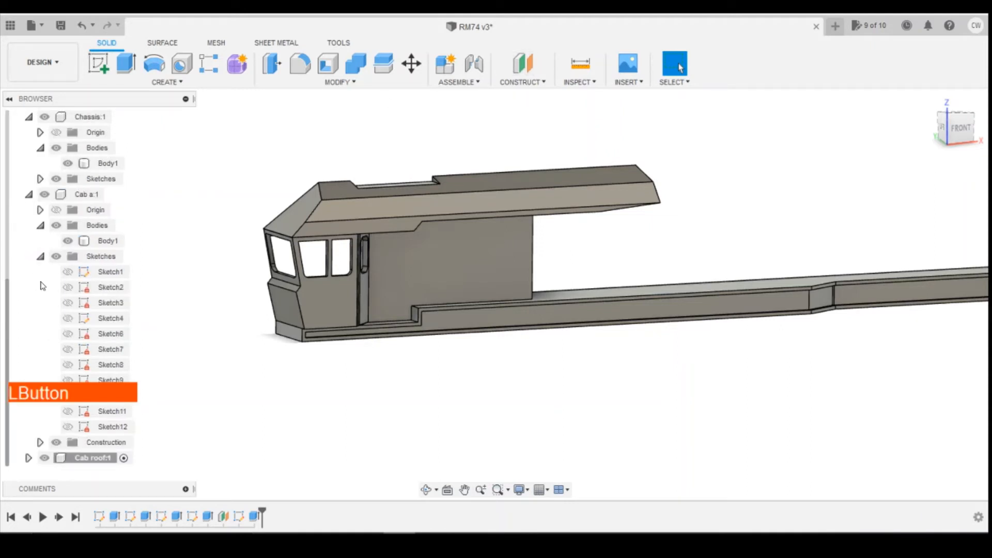
pyautogui.click(40, 443)
pyautogui.scroll(-1, 67, 413)
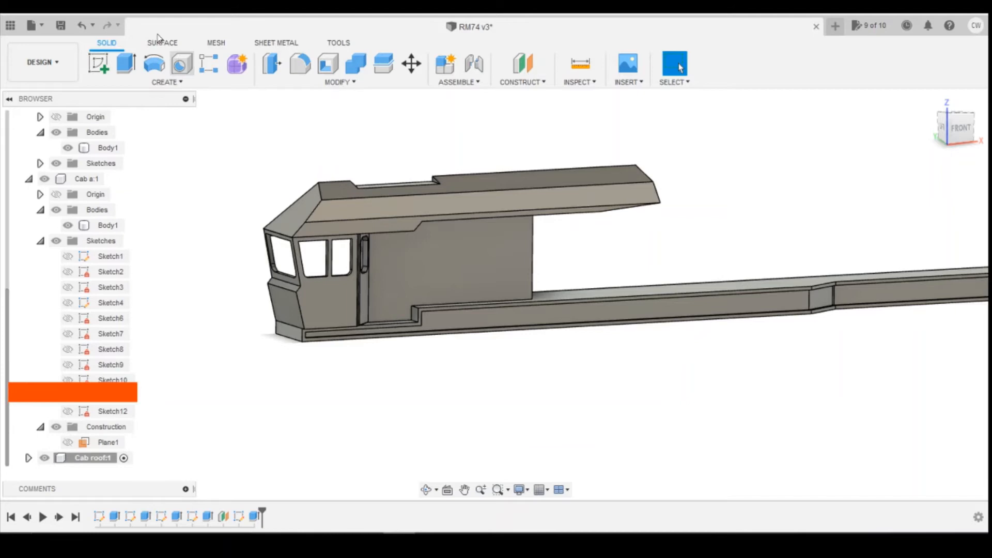
pyautogui.click(98, 63)
pyautogui.click(107, 442)
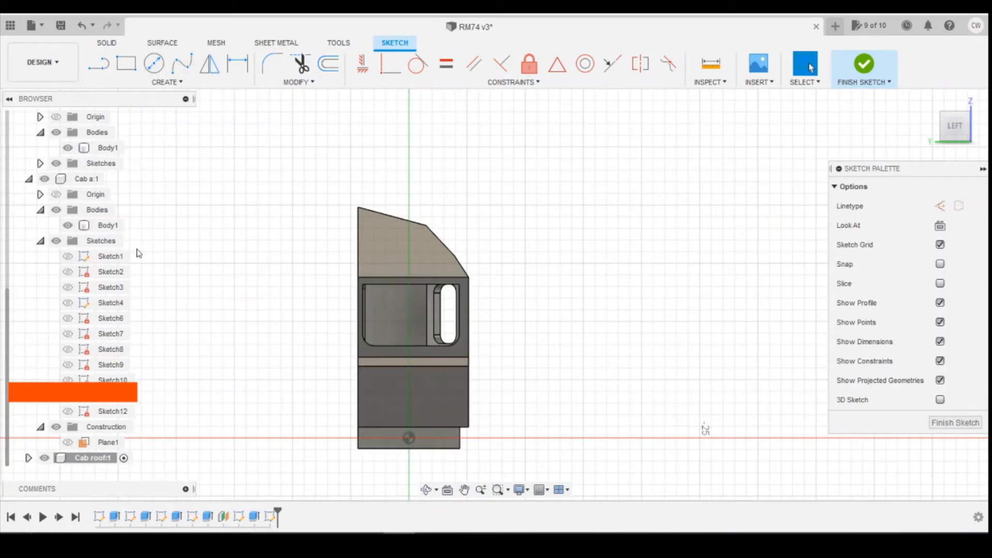
# Project the five outline edges of the roof's front view into the sketch
pyautogui.click(98, 63)
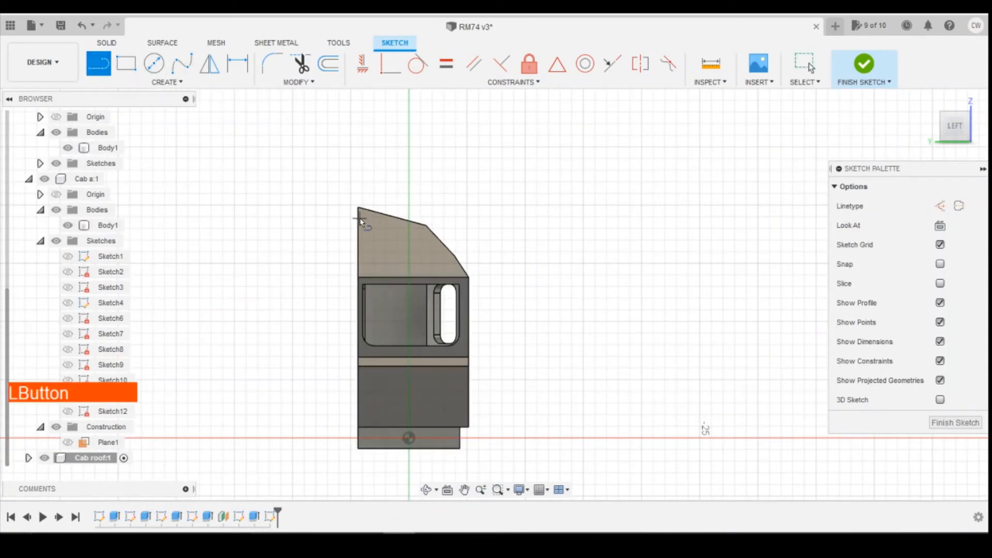
pyautogui.press('Escape')
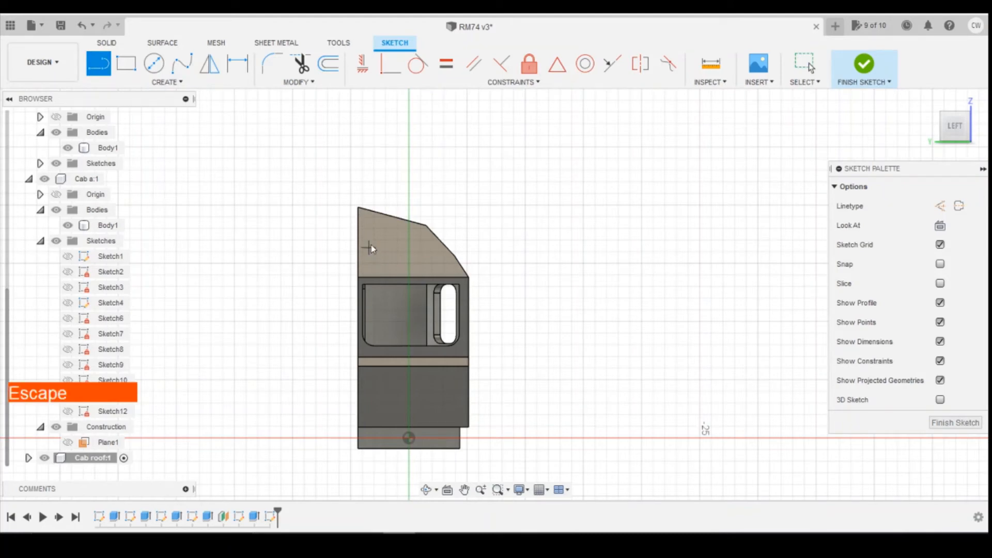
pyautogui.press('p')
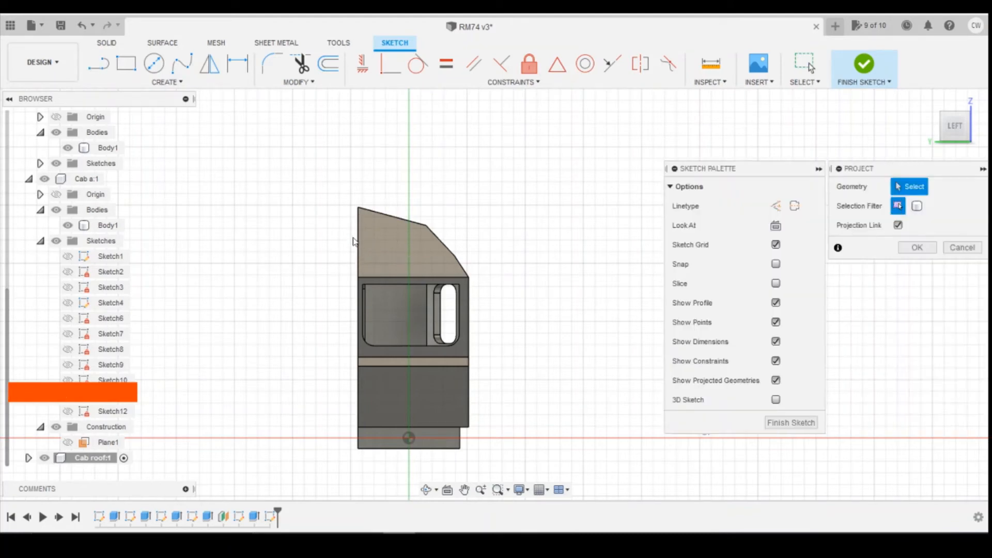
pyautogui.click(358, 240)
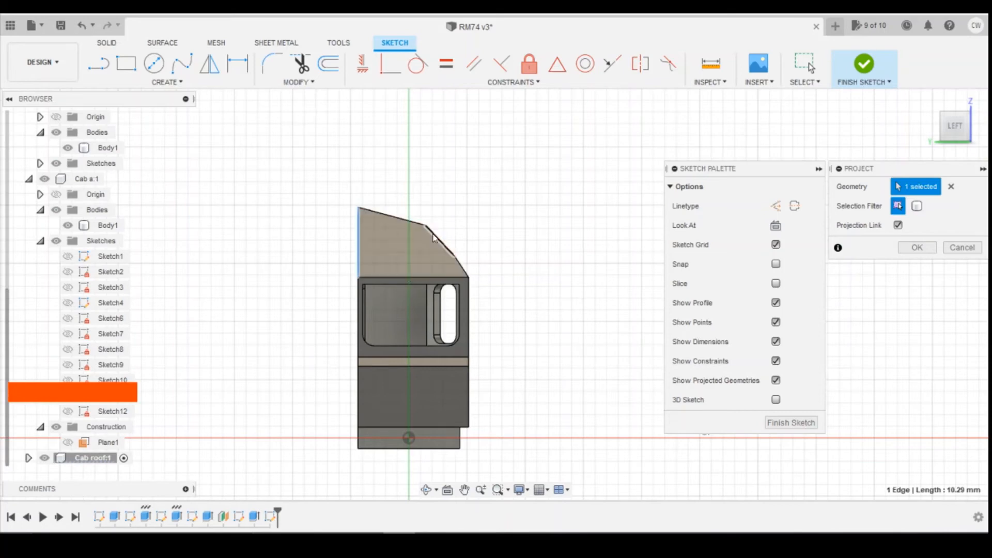
pyautogui.click(419, 225)
pyautogui.click(445, 247)
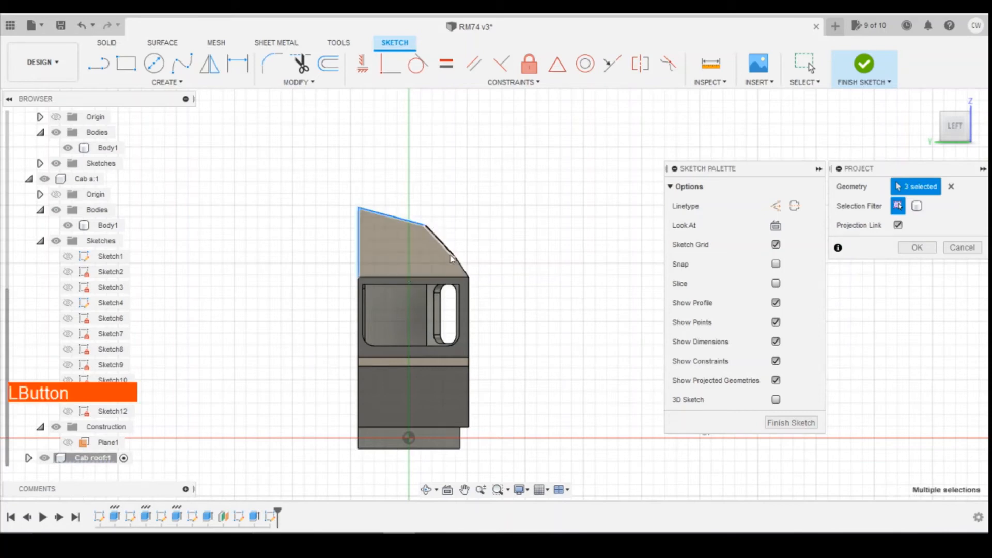
pyautogui.click(450, 278)
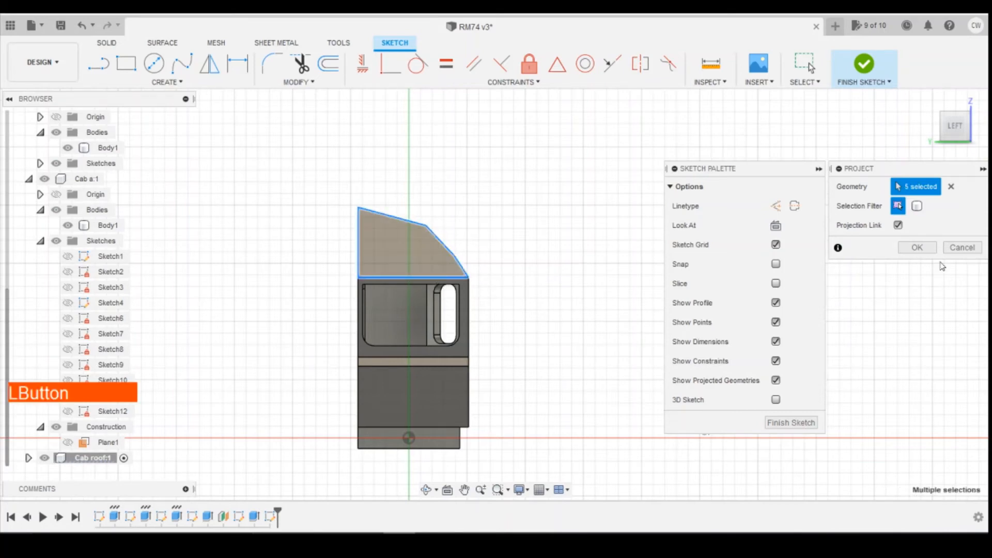
pyautogui.click(910, 248)
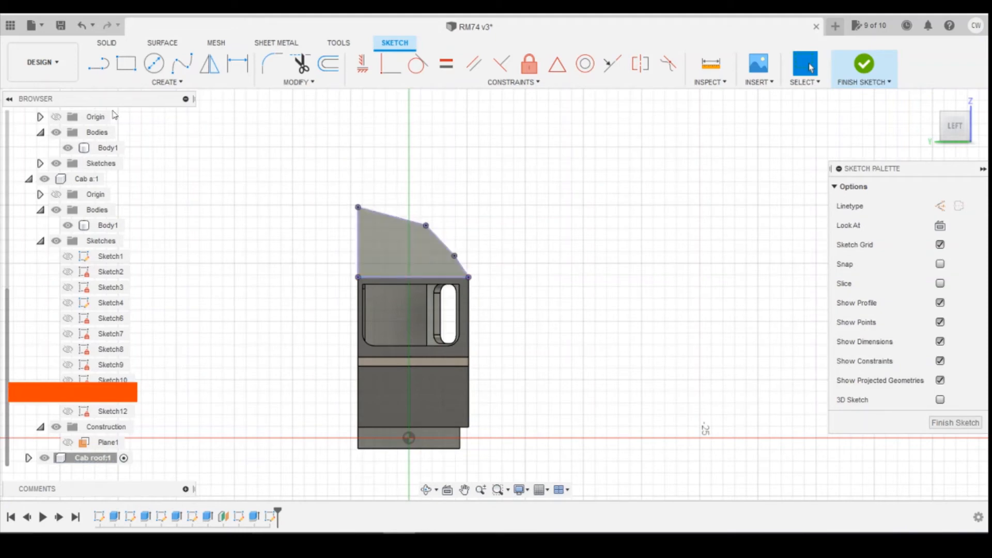
# Check the machine's photo and sketch a horizontal line about 3.85 mm long inward from the roof outline's vertical edge
pyautogui.click(106, 68)
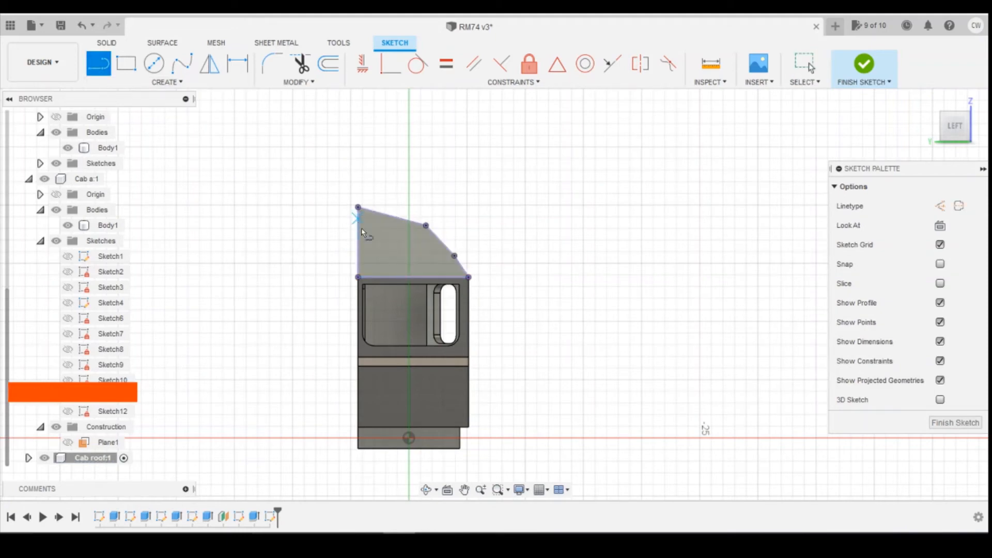
pyautogui.click(483, 513)
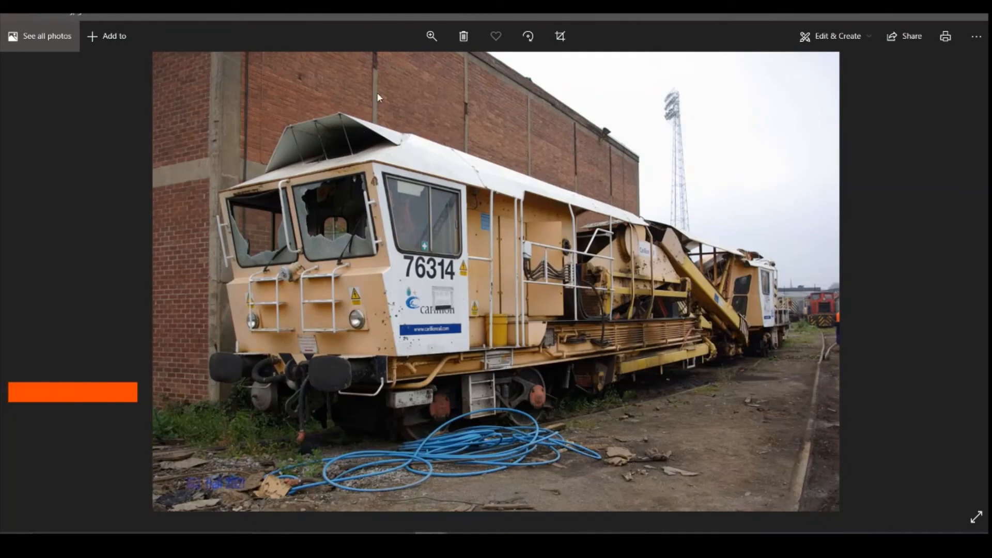
pyautogui.click(398, 533)
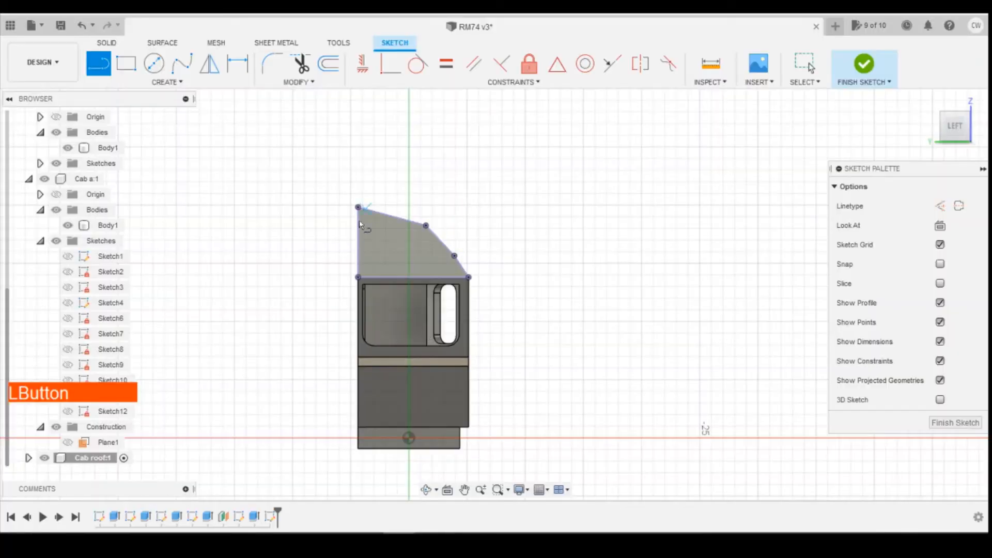
pyautogui.click(356, 223)
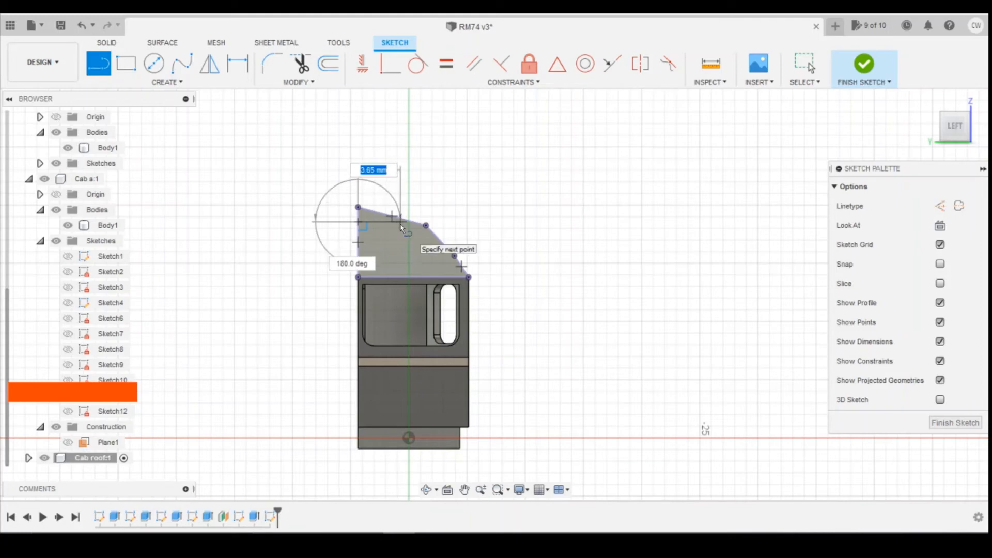
pyautogui.click(400, 222)
# Compare with the rm74003.jpg photo and continue the line diagonally down to the outline's lower sloping corner
pyautogui.click(431, 532)
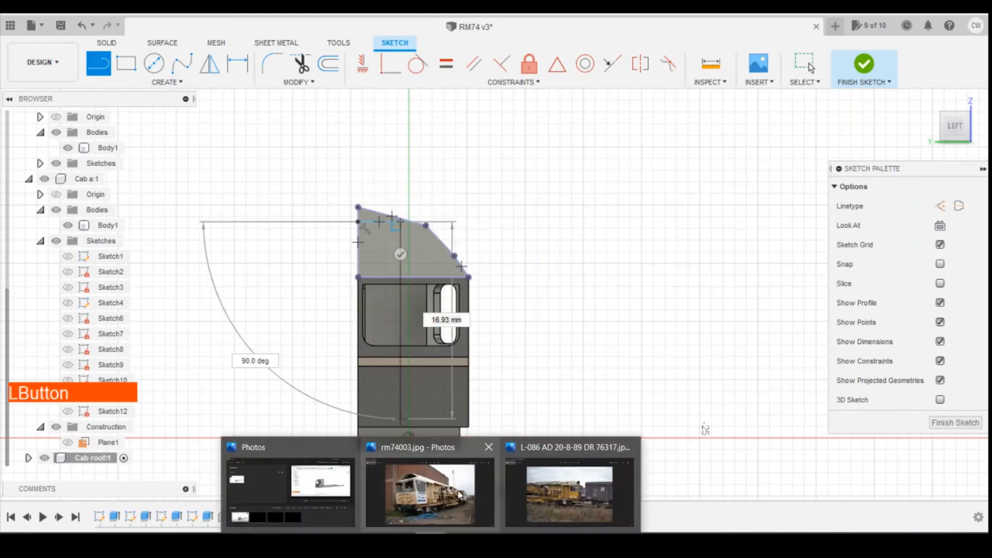
pyautogui.click(431, 483)
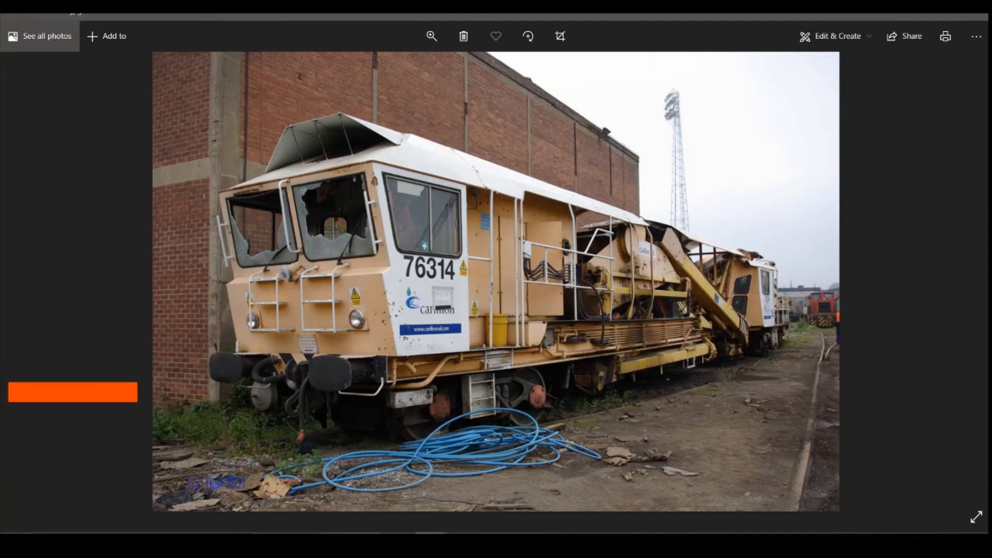
pyautogui.click(431, 533)
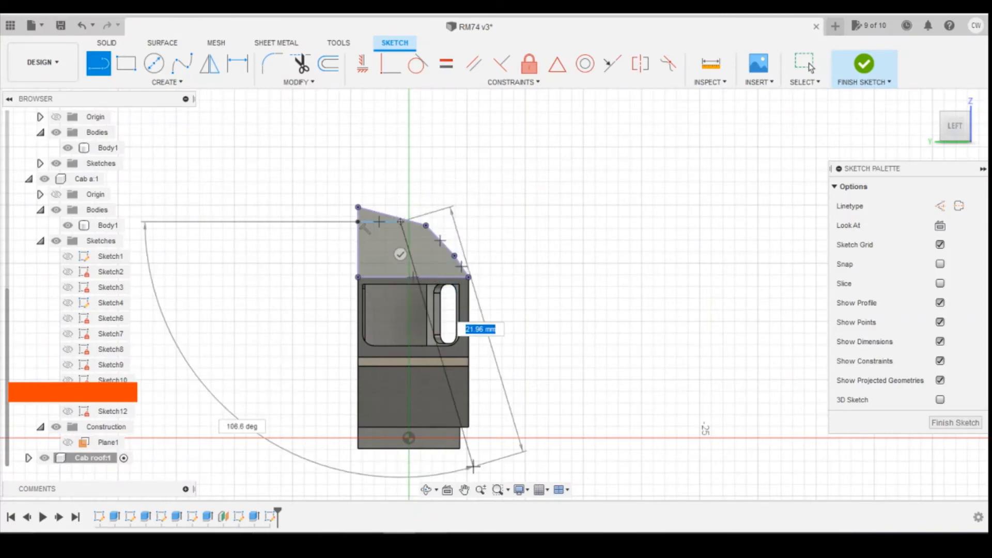
pyautogui.click(431, 537)
pyautogui.click(434, 516)
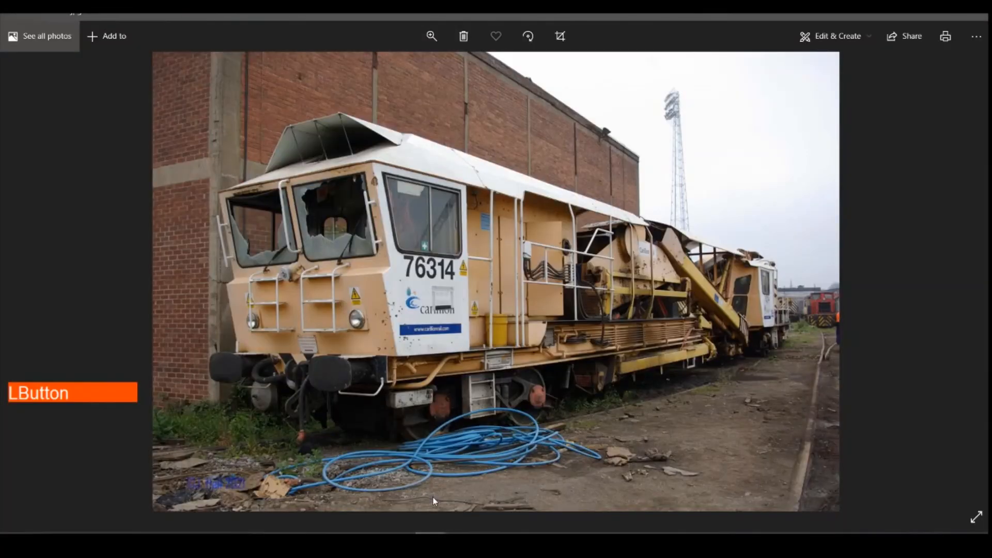
pyautogui.click(404, 535)
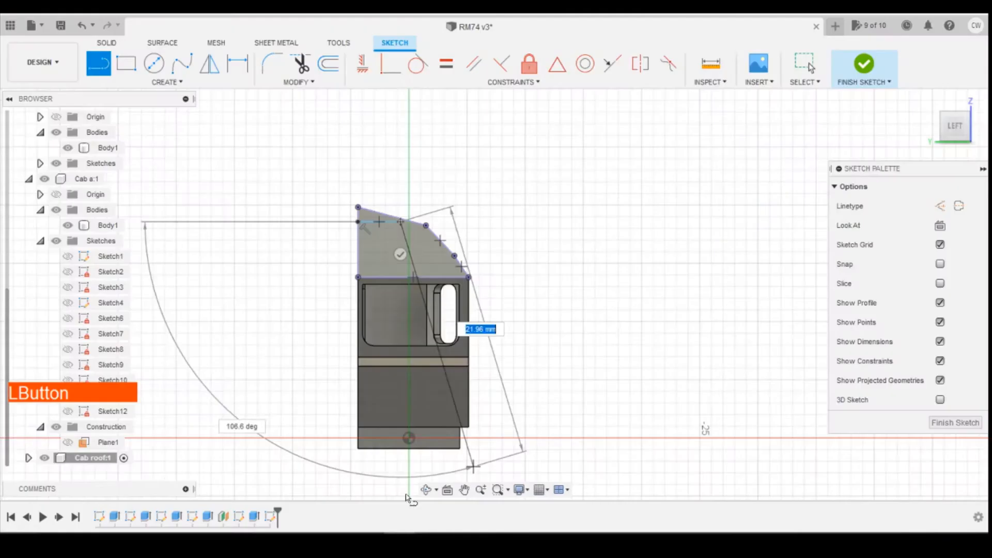
pyautogui.click(454, 257)
pyautogui.scroll(3, 373, 232)
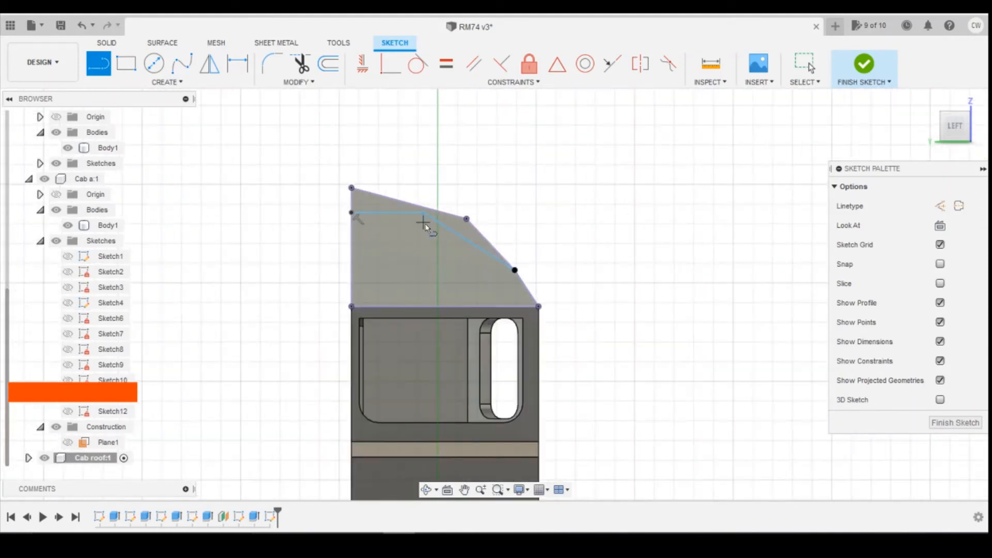
pyautogui.press('Escape')
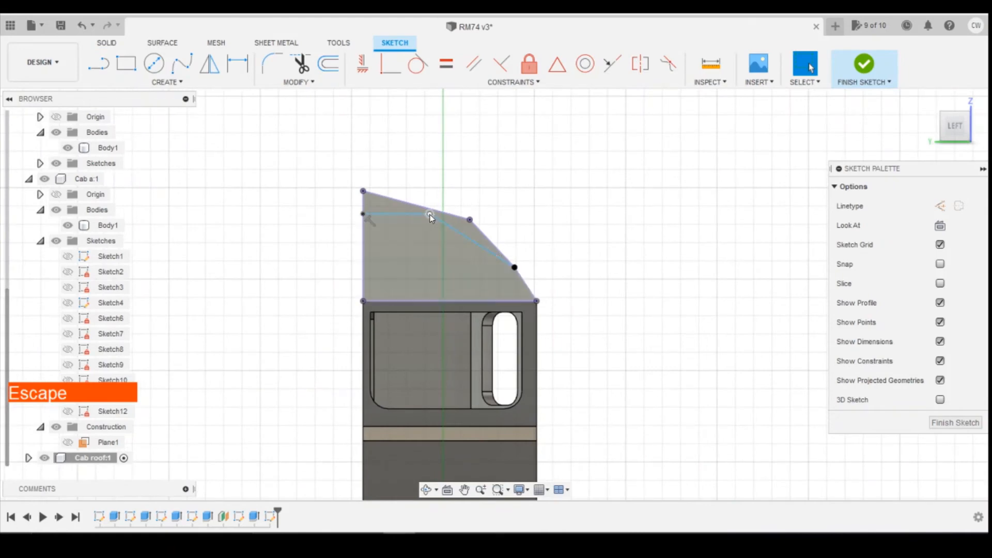
# Recheck the photo and reposition the bend between the two lines onto the roof outline's upper sloping edge
pyautogui.click(421, 216)
pyautogui.moveTo(421, 217); pyautogui.dragTo(410, 209)
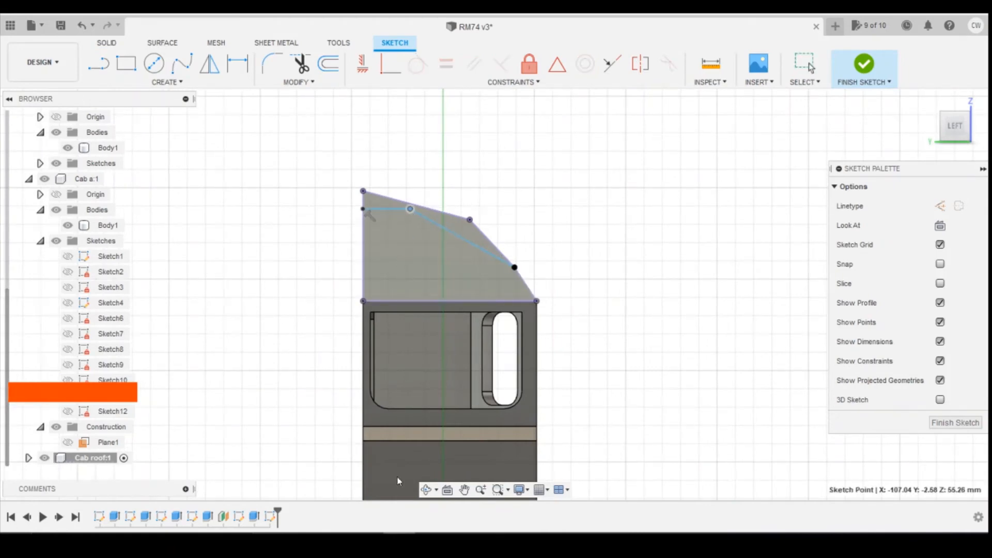
pyautogui.click(432, 531)
pyautogui.click(474, 508)
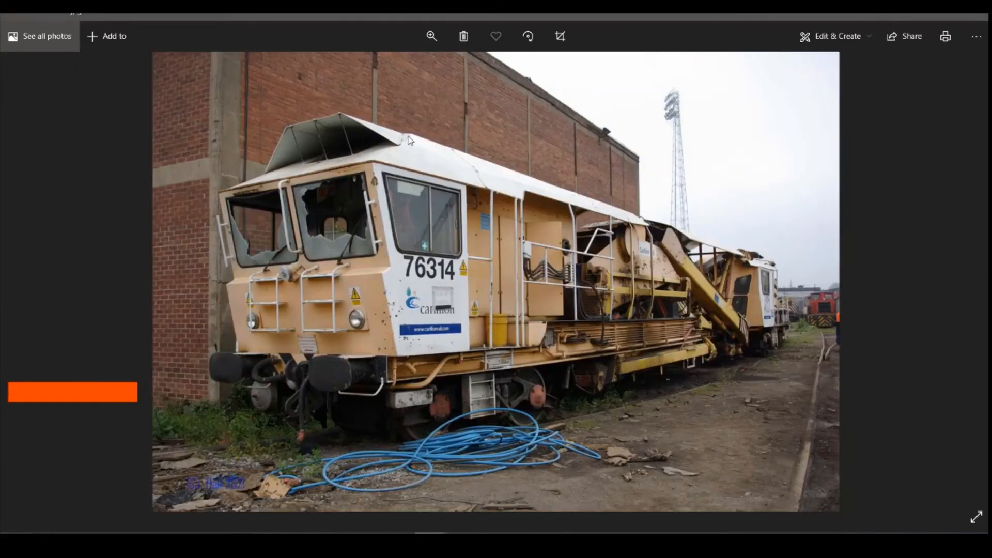
pyautogui.click(399, 531)
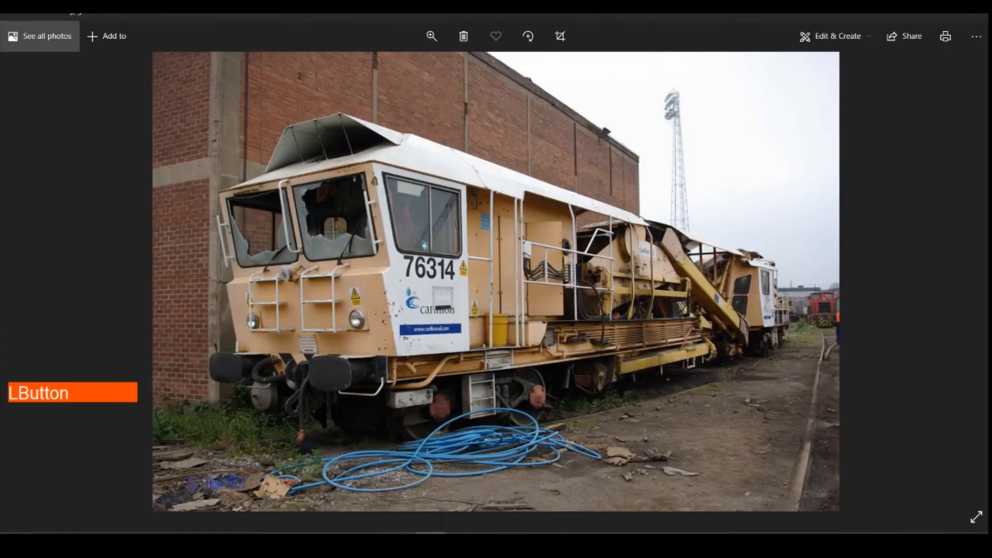
pyautogui.moveTo(411, 210); pyautogui.dragTo(418, 206)
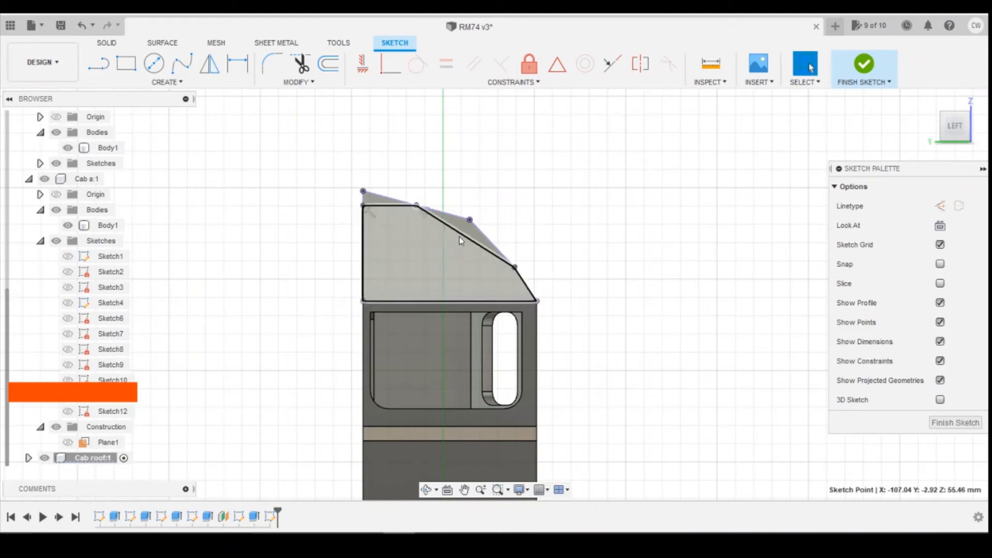
# Offset the bent line chain inward by 0.5 mm
pyautogui.scroll(-3, 389, 330)
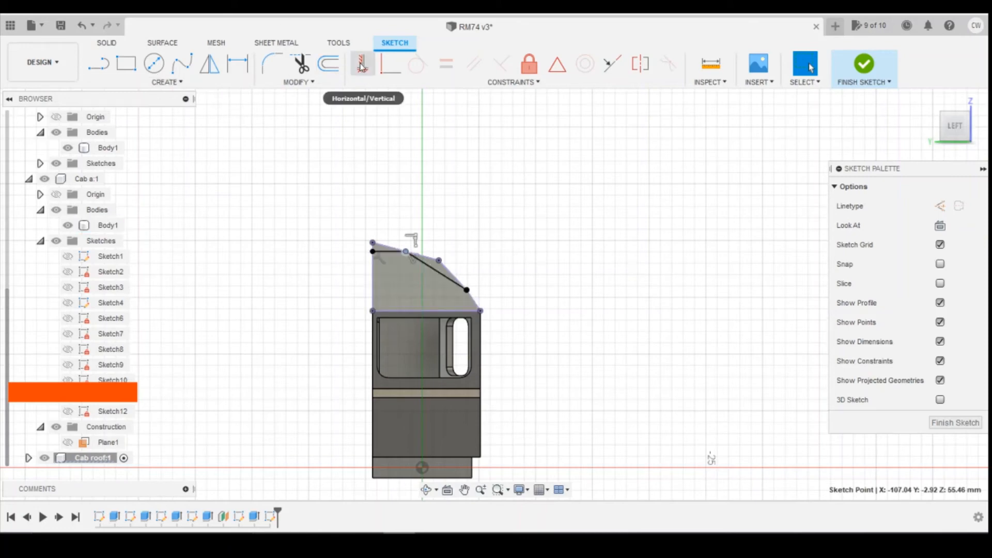
pyautogui.click(328, 63)
pyautogui.click(433, 273)
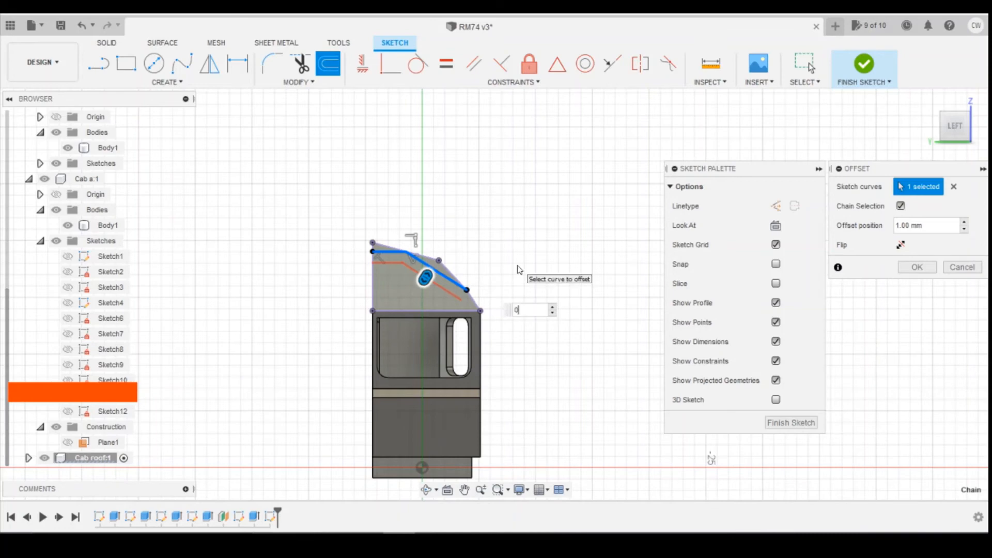
pyautogui.write('5')
pyautogui.press('Return')
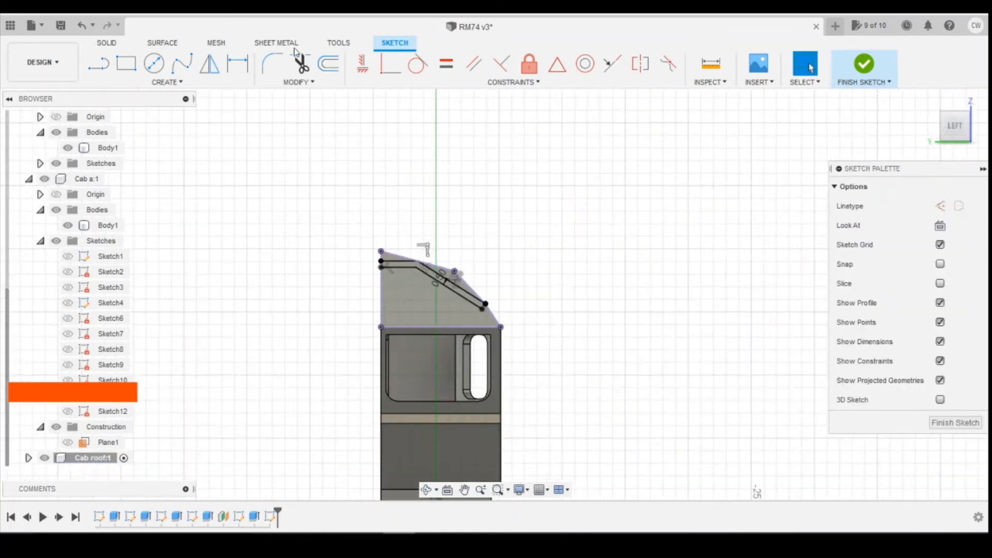
# Close the upper end of the offset strip with a line on the outline's vertical edge
pyautogui.click(98, 63)
pyautogui.scroll(4, 417, 261)
pyautogui.scroll(5, 331, 232)
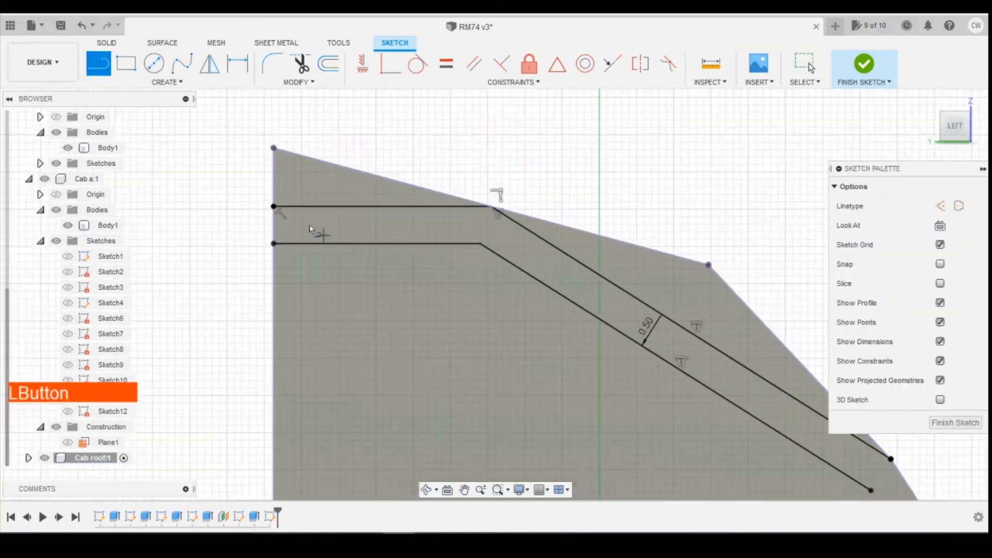
pyautogui.click(253, 194)
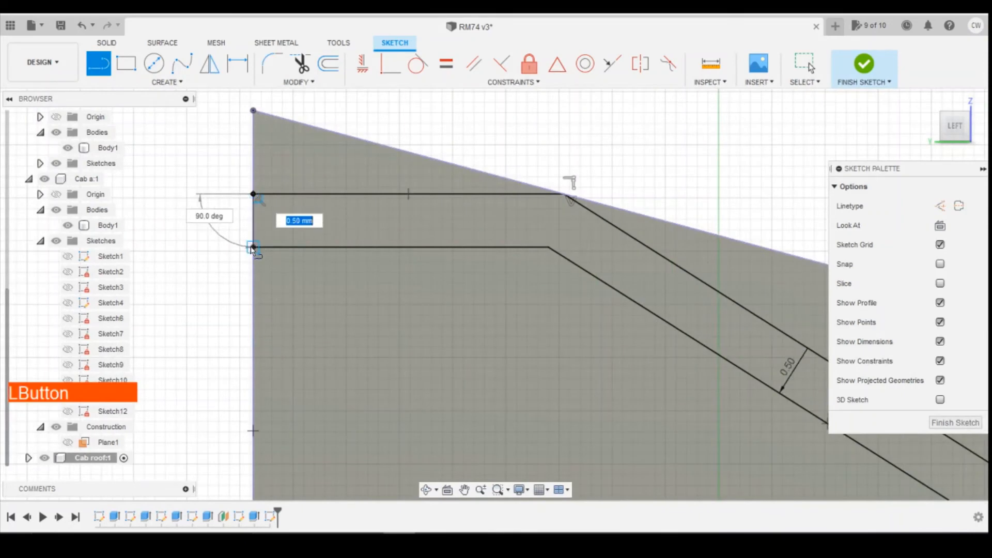
pyautogui.click(253, 247)
pyautogui.scroll(-3, 269, 241)
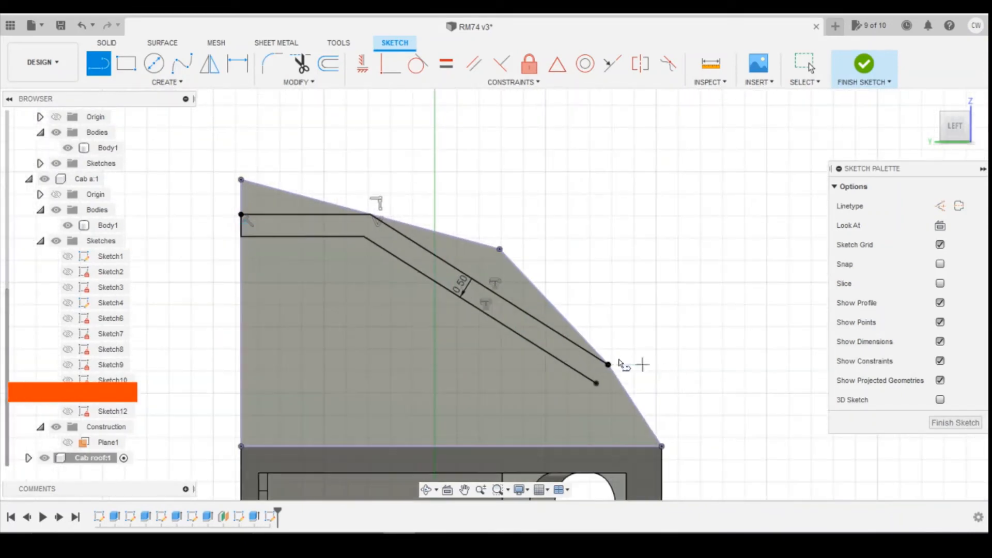
pyautogui.scroll(1, 609, 382)
# Check the photo again and close the lower end of the offset strip with a short line
pyautogui.moveTo(462, 522)
pyautogui.click(464, 481)
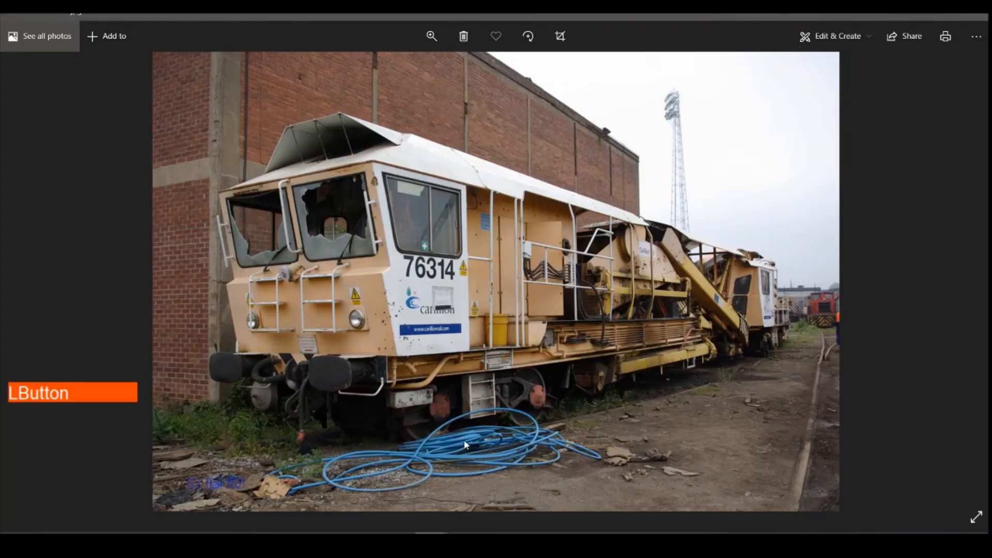
pyautogui.hotkey('alt', 'Tab')
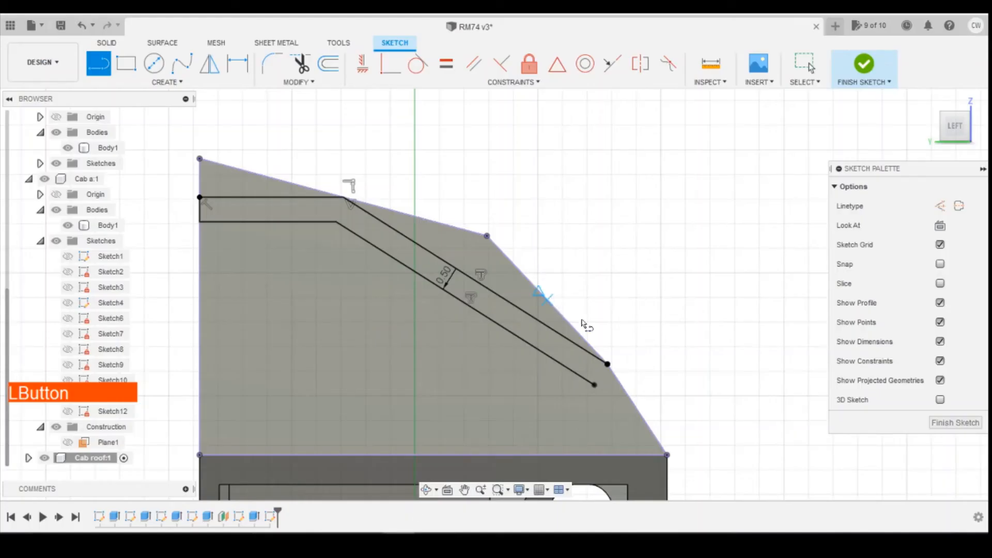
pyautogui.click(607, 364)
pyautogui.click(594, 385)
pyautogui.scroll(-2, 594, 381)
pyautogui.press('Escape')
# Extrude the bent strip profile by -9 mm into the cab roof with the Join operation
pyautogui.rightClick(575, 362)
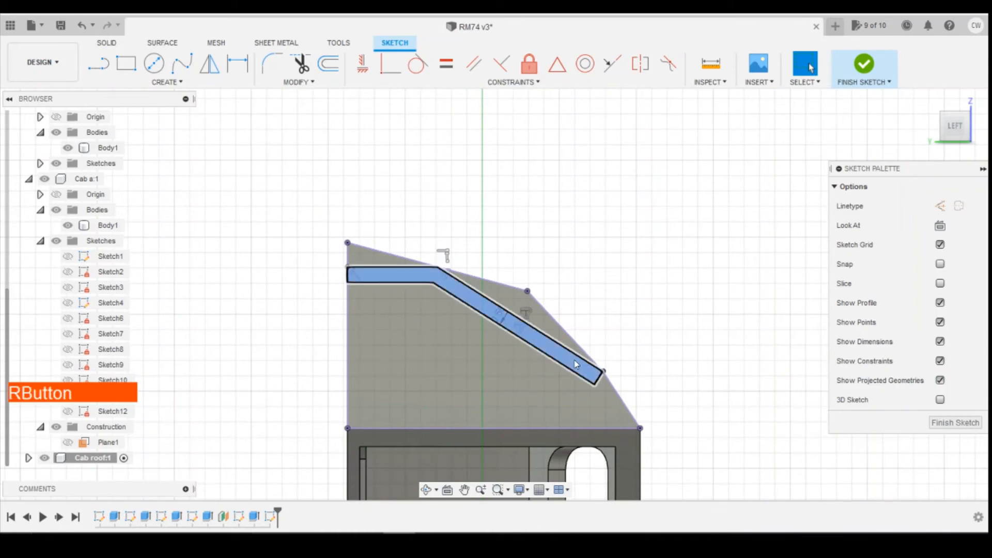
pyautogui.click(568, 399)
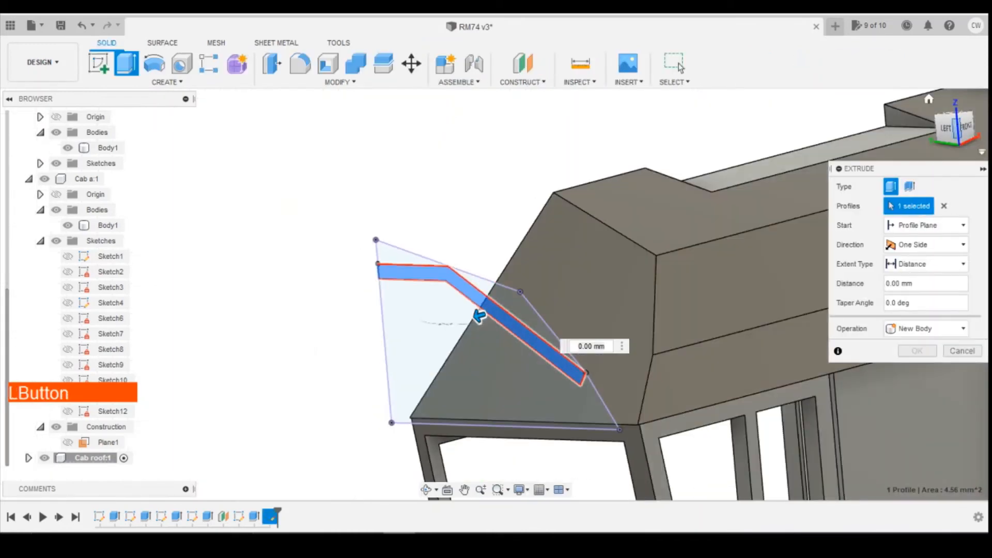
pyautogui.click(962, 135)
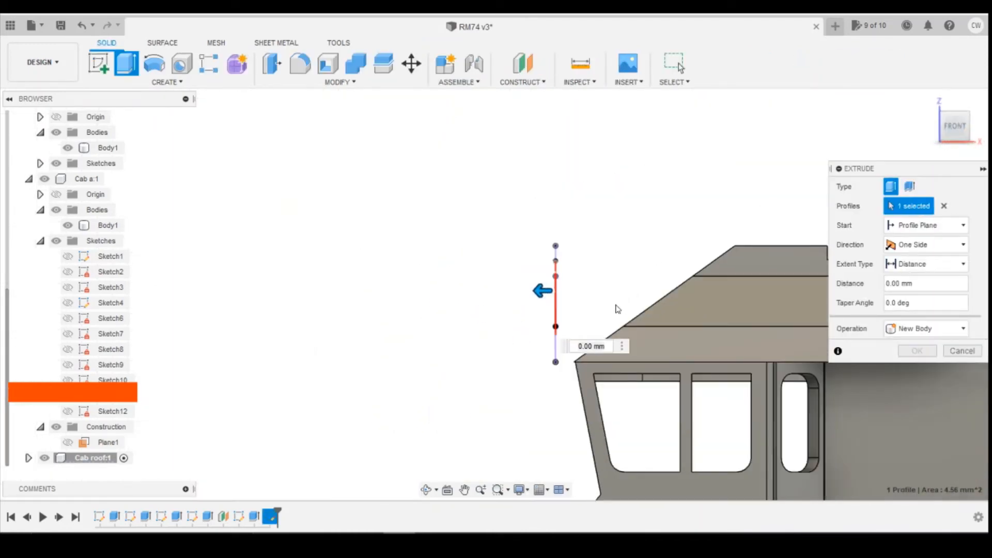
pyautogui.moveTo(536, 288); pyautogui.dragTo(724, 289)
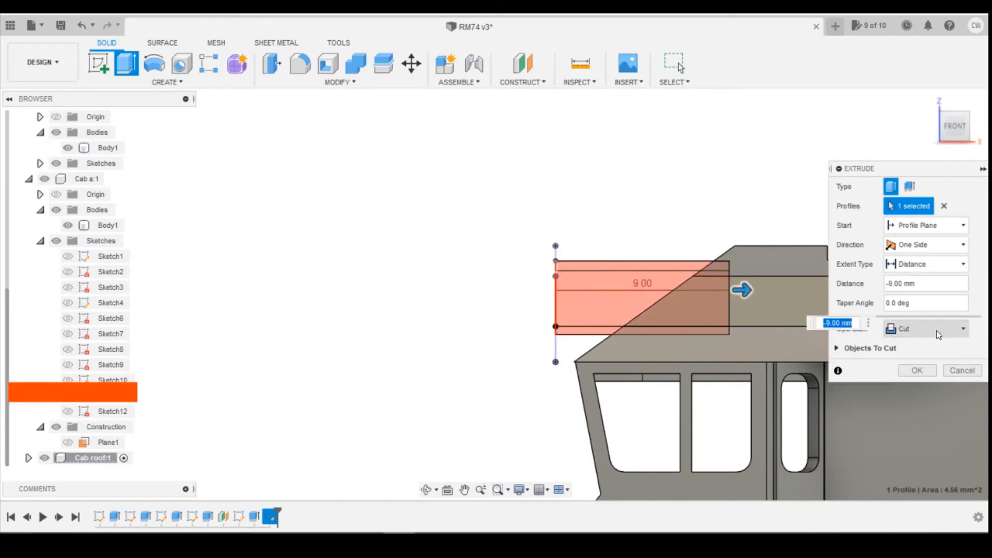
pyautogui.click(940, 331)
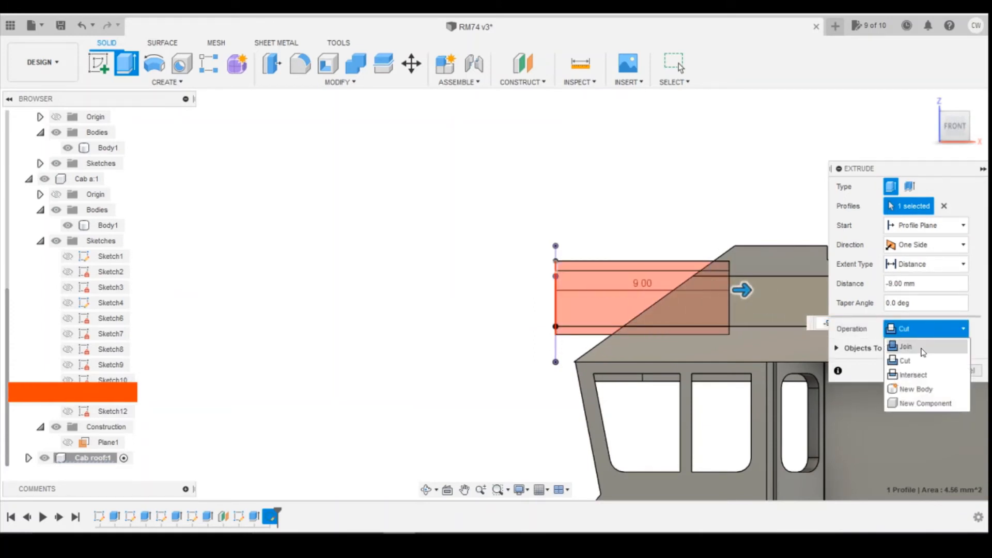
pyautogui.click(923, 350)
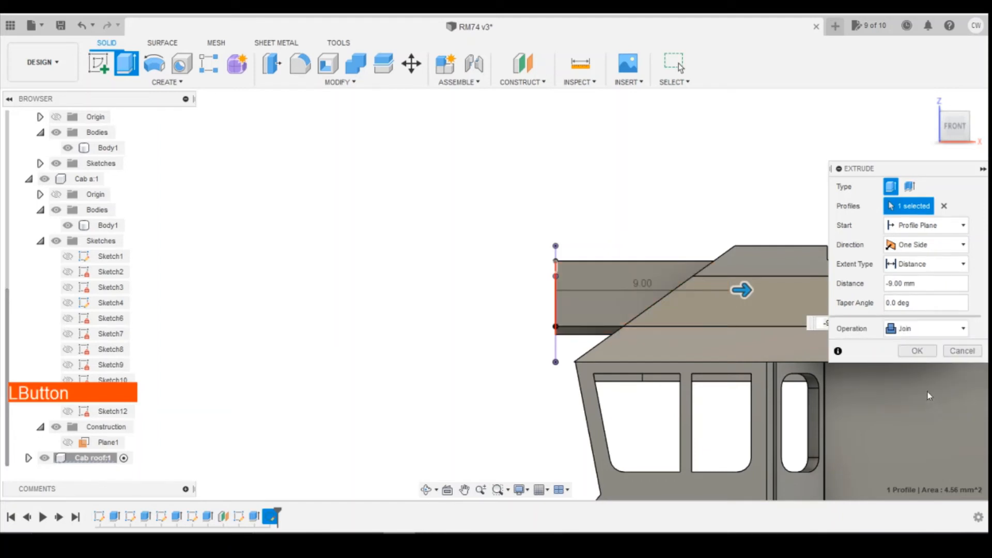
pyautogui.moveTo(957, 133)
pyautogui.mouseDown()
pyautogui.moveTo(988, 126)
pyautogui.moveTo(984, 138)
pyautogui.mouseUp()
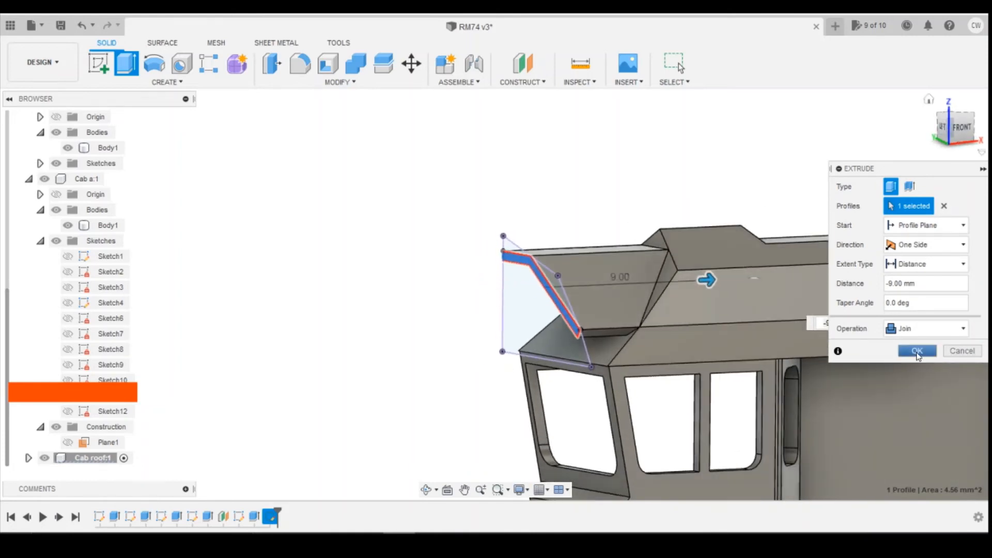
pyautogui.click(917, 351)
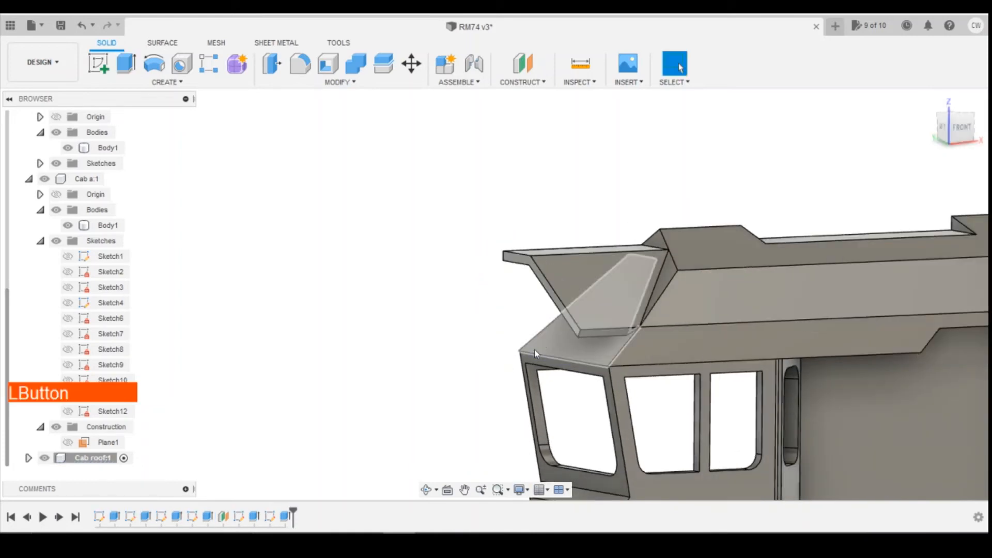
# Extrude the visor's narrow front end face inward as a cut of about -2.9 mm
pyautogui.scroll(5, 542, 278)
pyautogui.rightClick(543, 277)
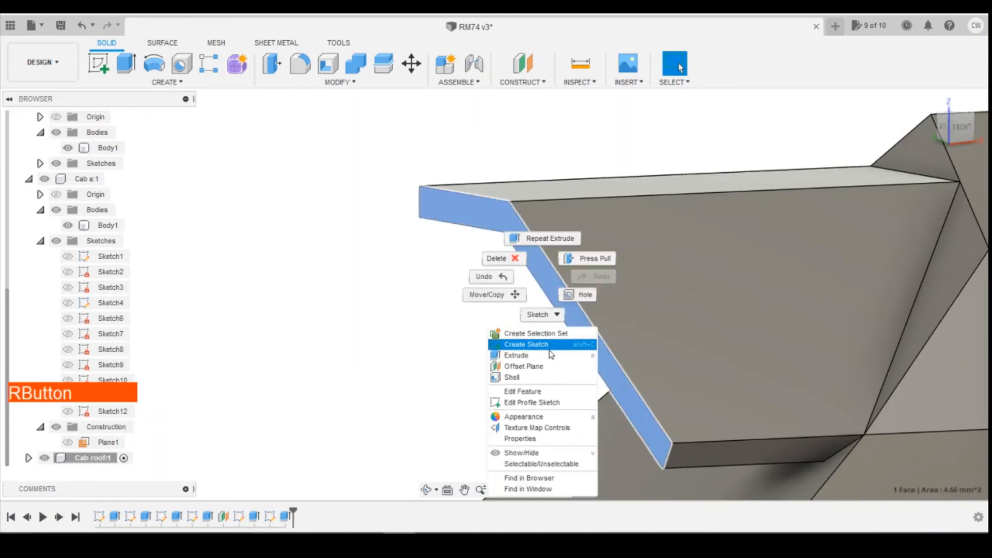
pyautogui.click(532, 343)
pyautogui.click(962, 129)
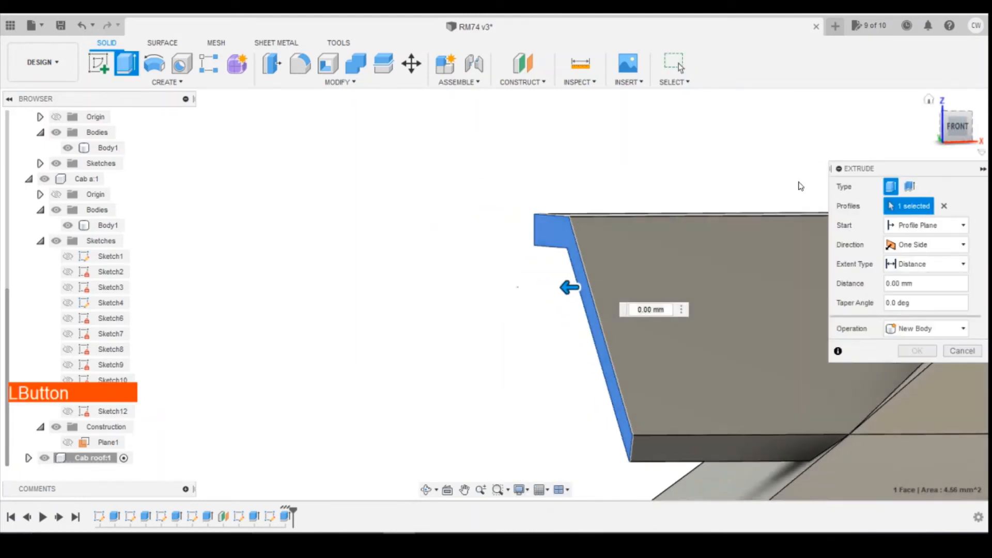
pyautogui.moveTo(571, 283); pyautogui.dragTo(748, 290)
pyautogui.scroll(-5, 525, 405)
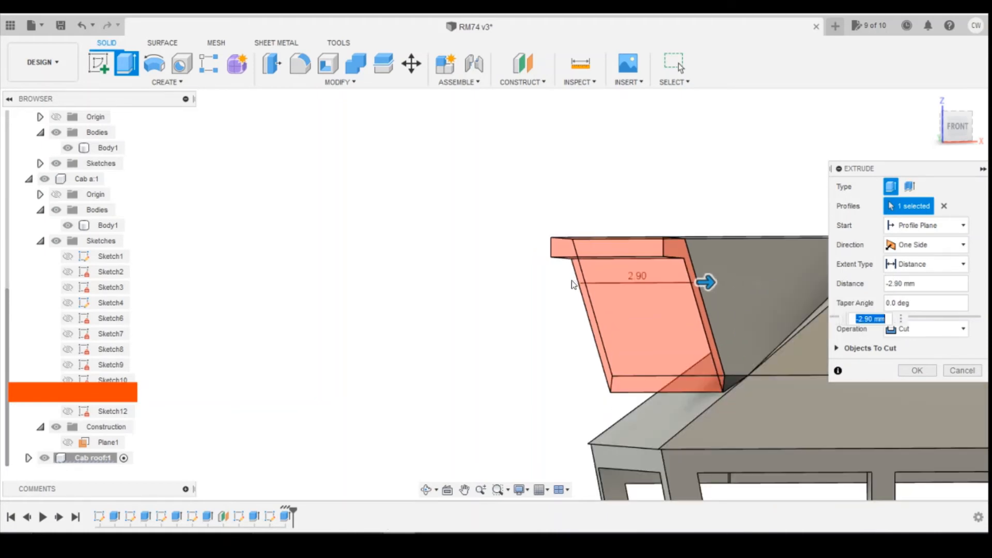
# Switch to the photo viewer and examine the reference photos for how far the visor projects beyond the cab roof
pyautogui.click(431, 543)
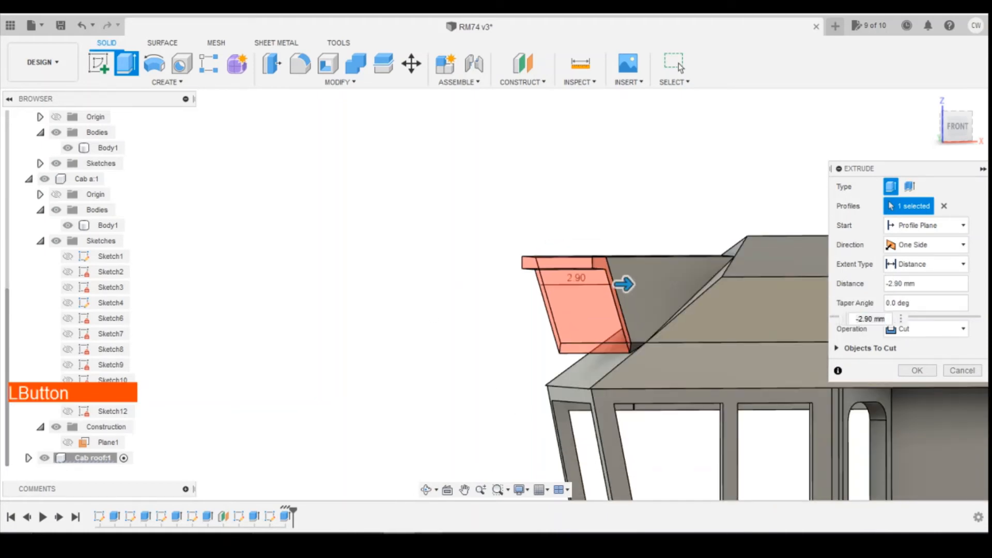
pyautogui.click(545, 497)
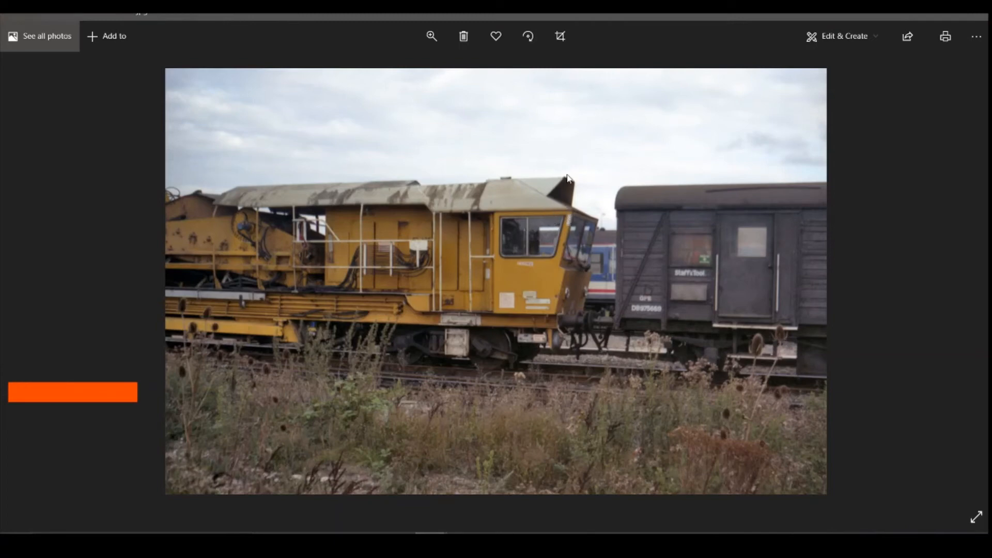
pyautogui.scroll(-4, 459, 355)
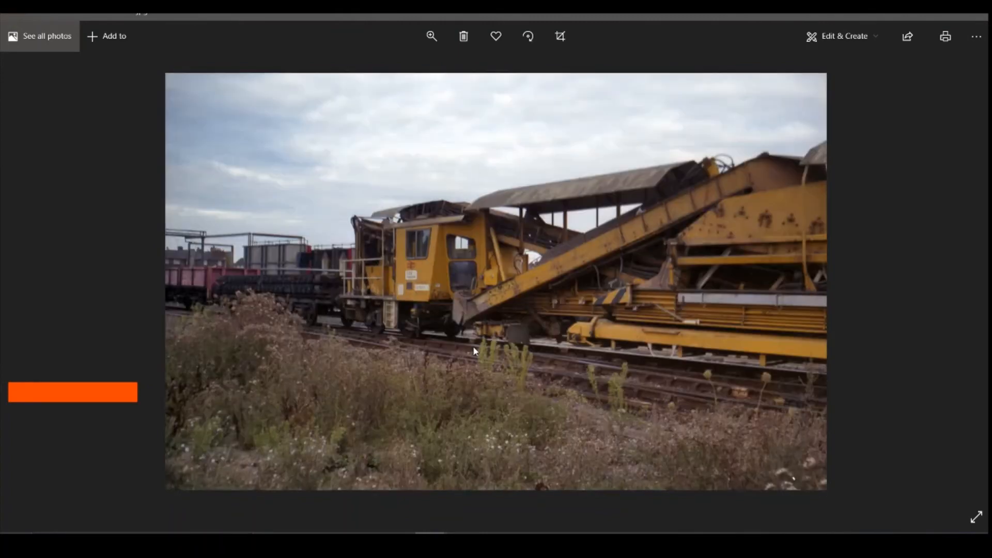
pyautogui.scroll(-4, 475, 347)
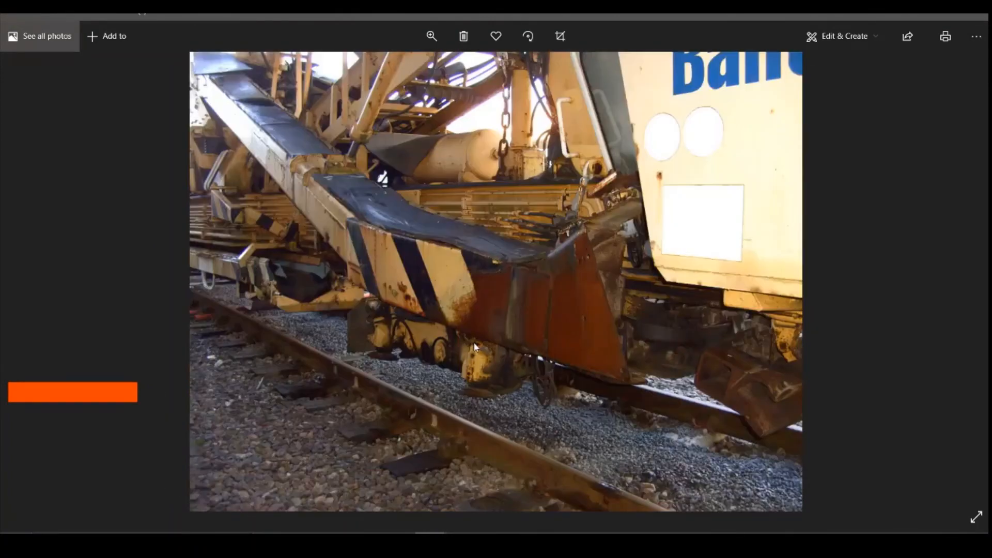
pyautogui.scroll(-2, 524, 274)
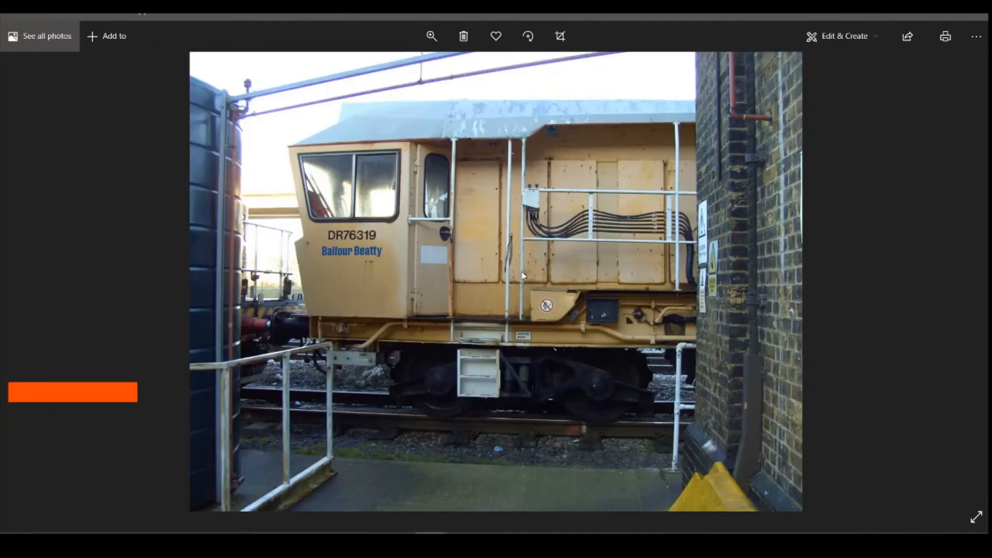
pyautogui.scroll(-1, 339, 122)
pyautogui.scroll(-1, 338, 122)
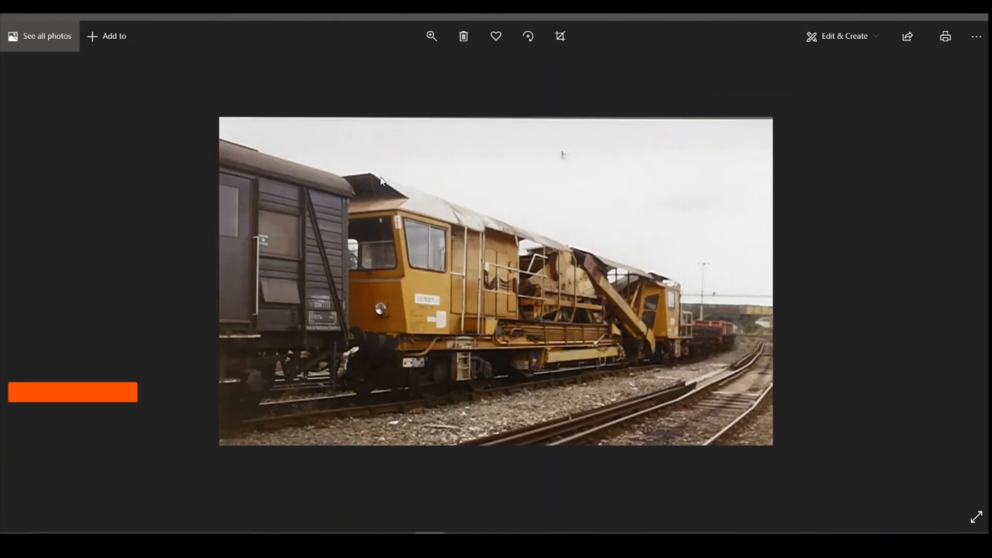
pyautogui.scroll(2, 421, 210)
pyautogui.scroll(-2, 420, 210)
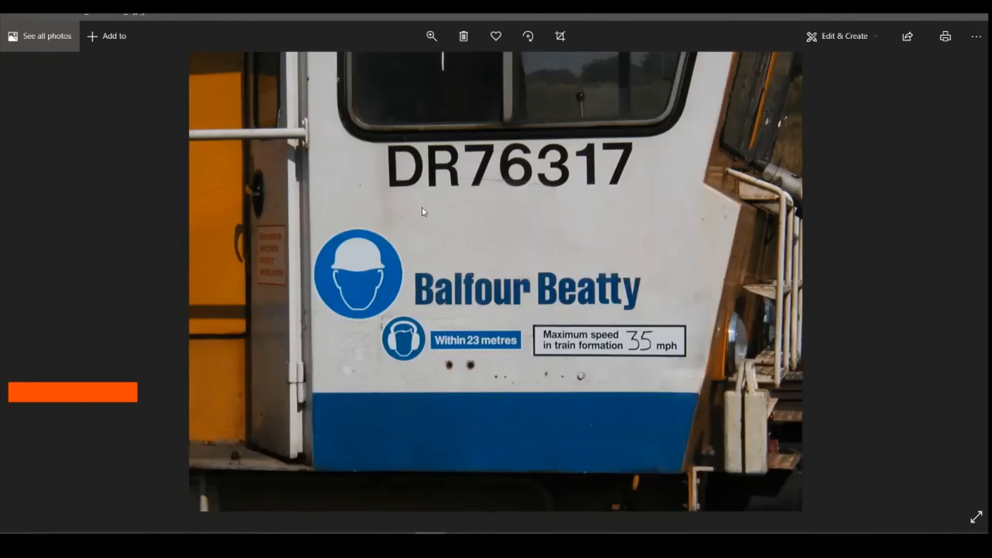
pyautogui.scroll(-1, 420, 207)
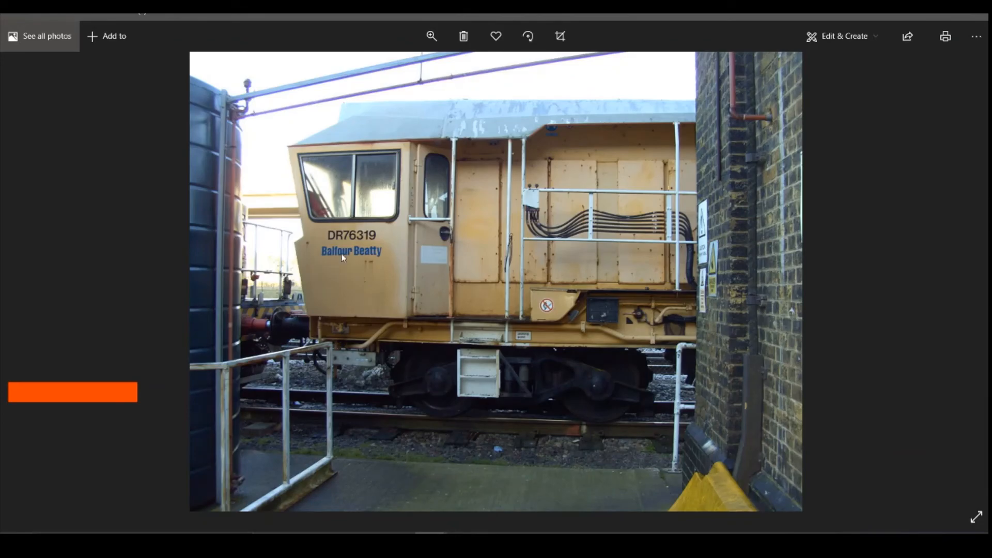
pyautogui.click(431, 537)
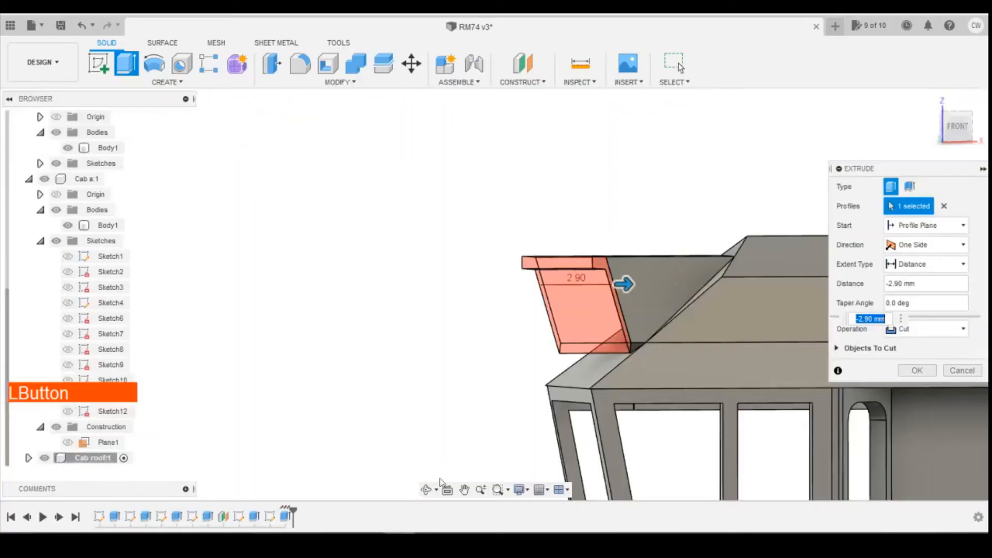
# Set the cut distance on the visor's front end face to -2 mm and finish the extrusion
pyautogui.click(955, 125)
pyautogui.moveTo(631, 288); pyautogui.dragTo(600, 287)
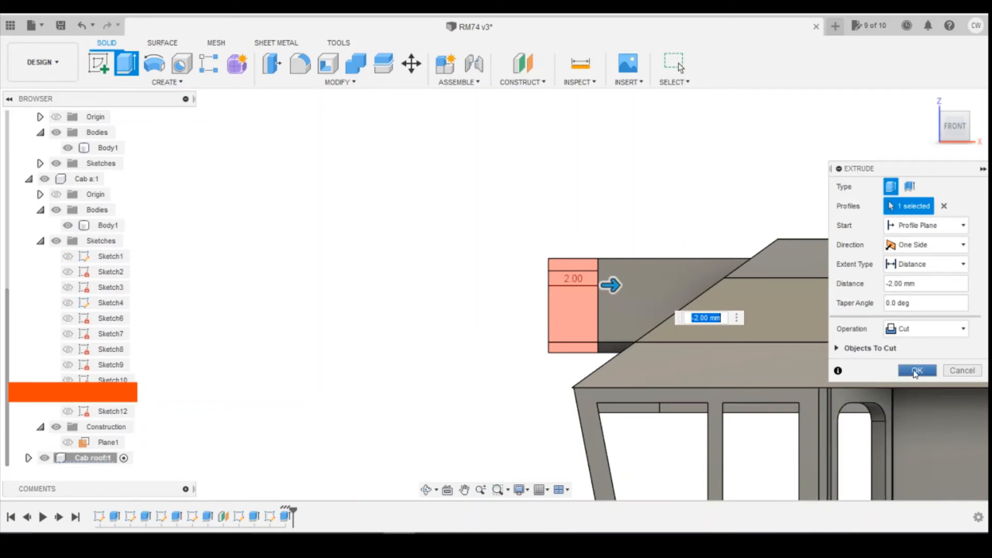
pyautogui.click(916, 371)
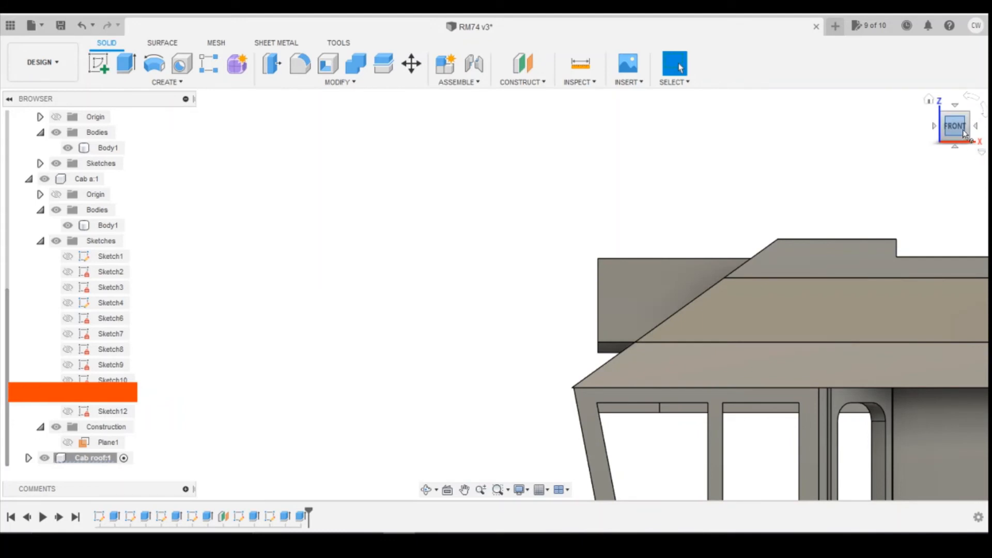
# Create a new sketch on the cab's side face around the windows
pyautogui.moveTo(964, 132); pyautogui.dragTo(985, 132)
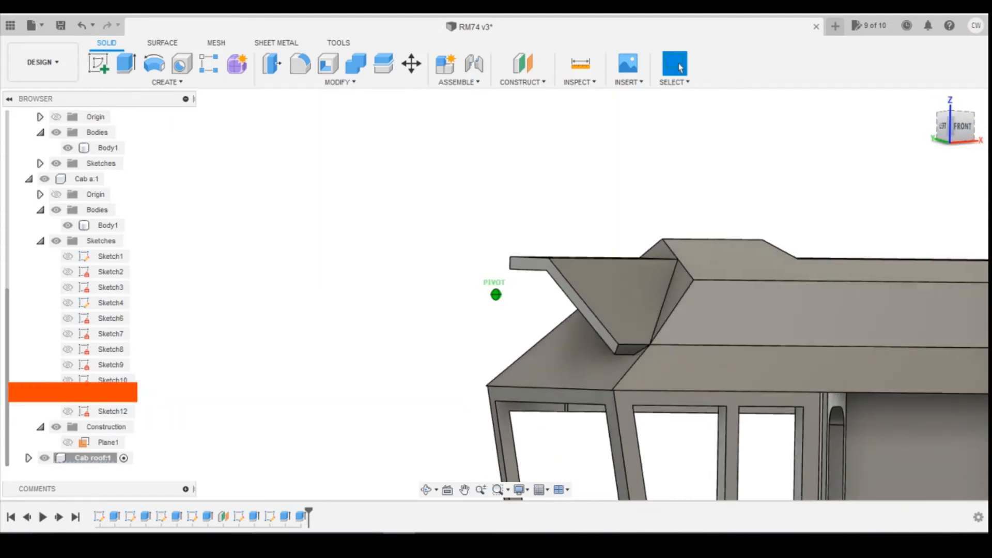
pyautogui.click(98, 63)
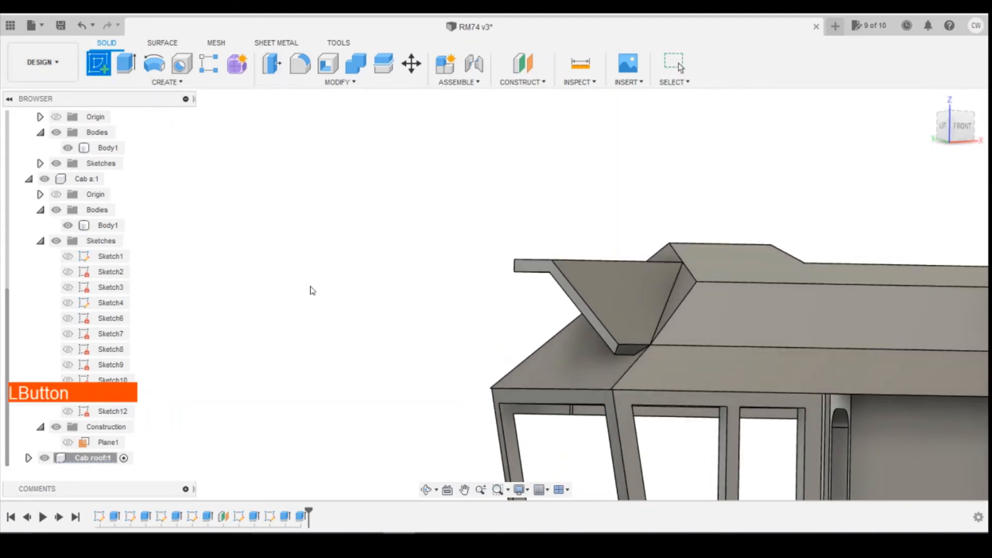
pyautogui.click(615, 398)
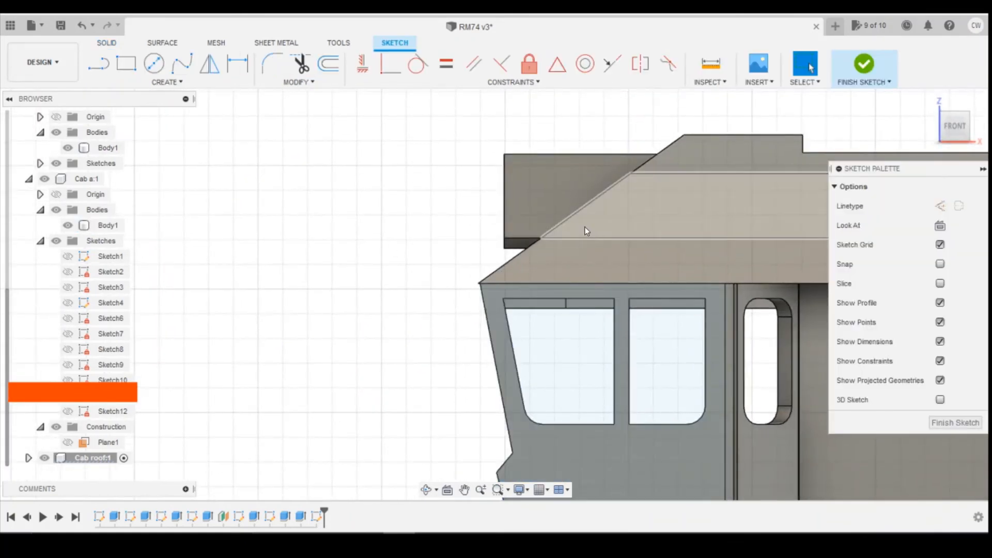
pyautogui.click(99, 63)
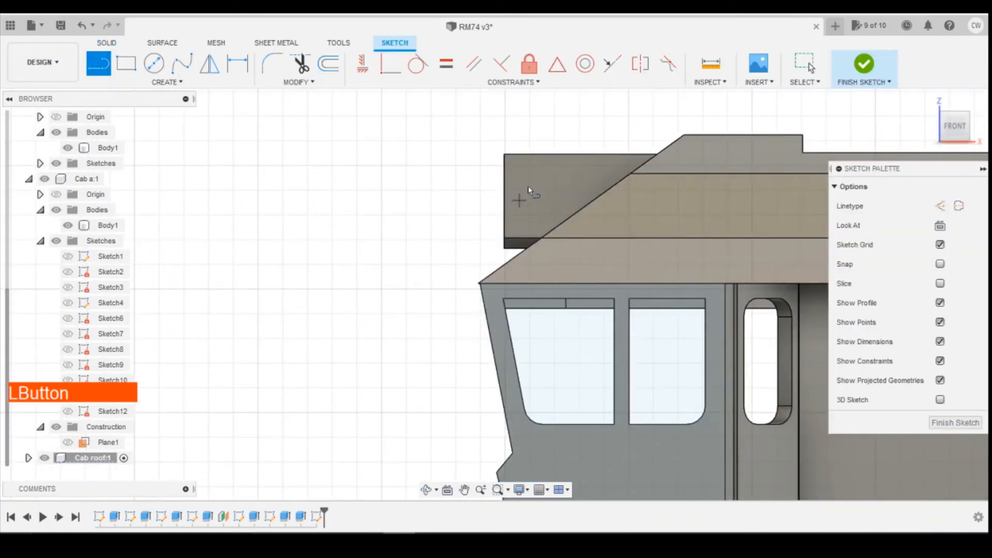
pyautogui.press('Escape')
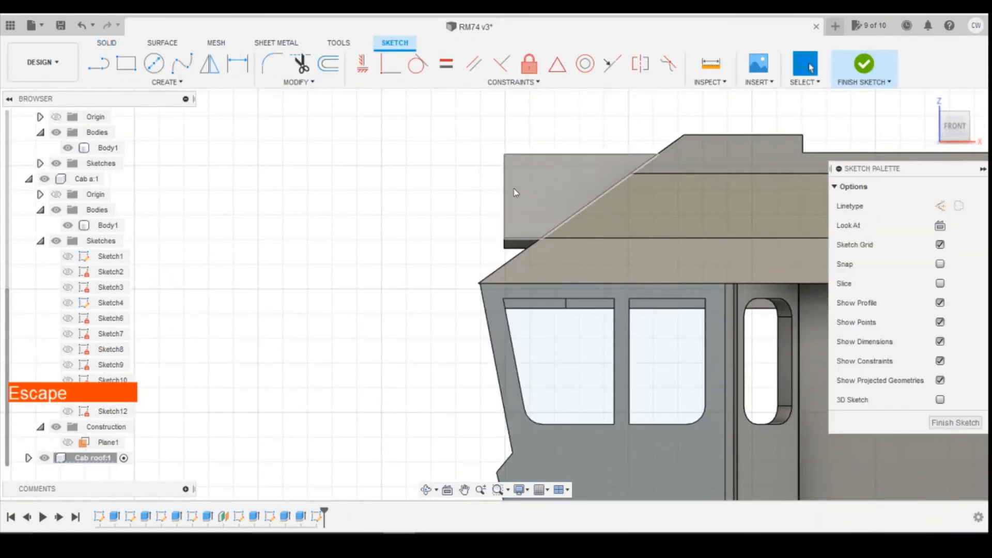
# Project the visor's side outline, its lower edges and the sloping front roof edges into the sketch
pyautogui.press('p')
pyautogui.click(504, 156)
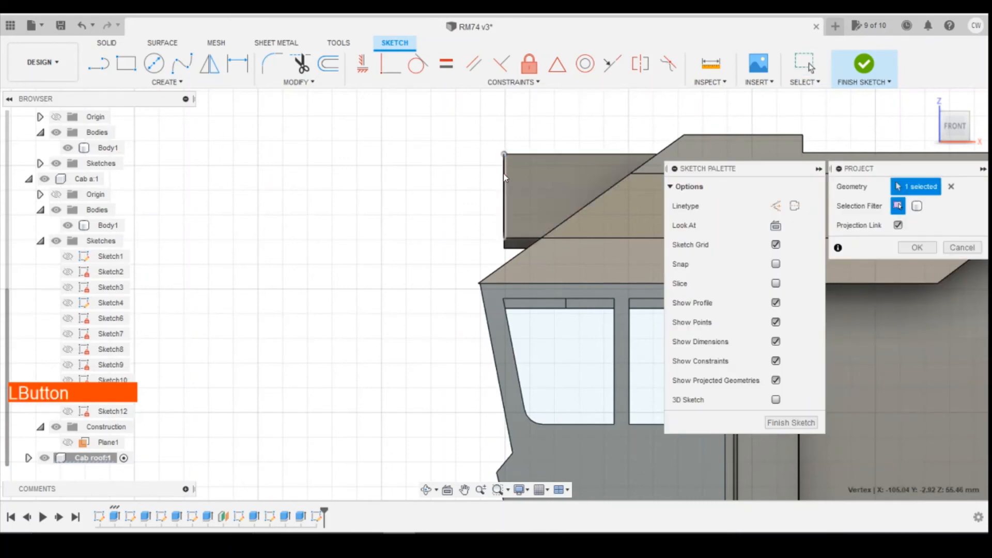
pyautogui.click(523, 163)
pyautogui.click(526, 159)
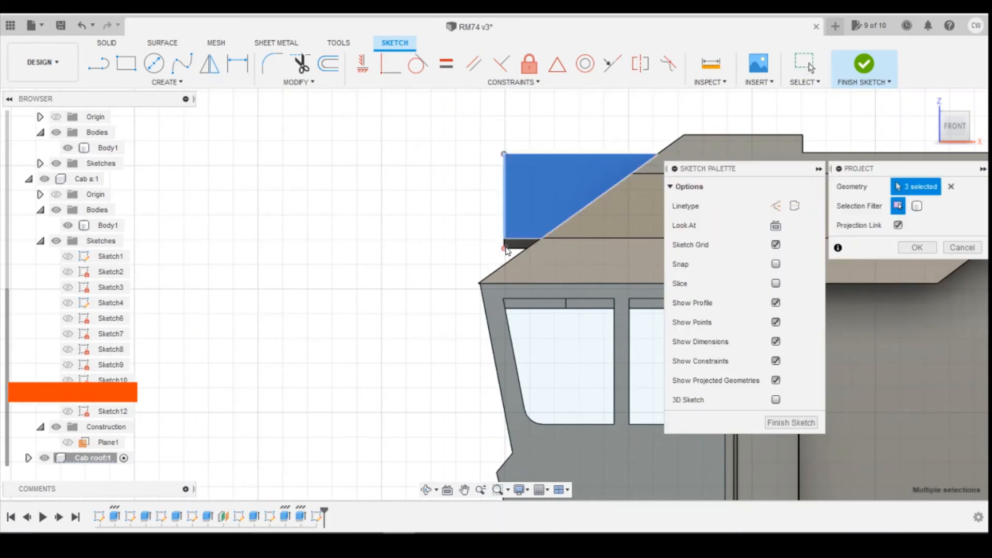
pyautogui.scroll(3, 505, 241)
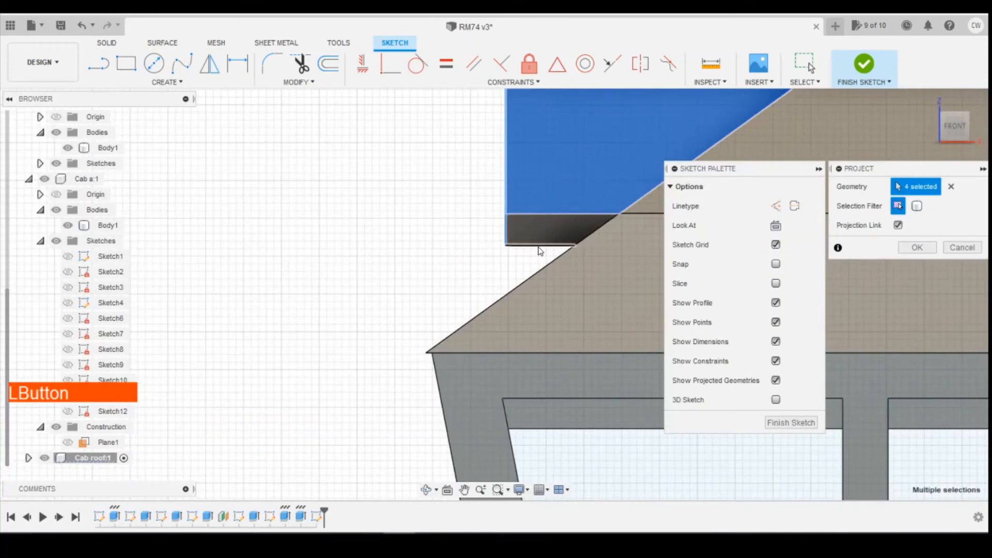
pyautogui.click(564, 213)
pyautogui.click(601, 229)
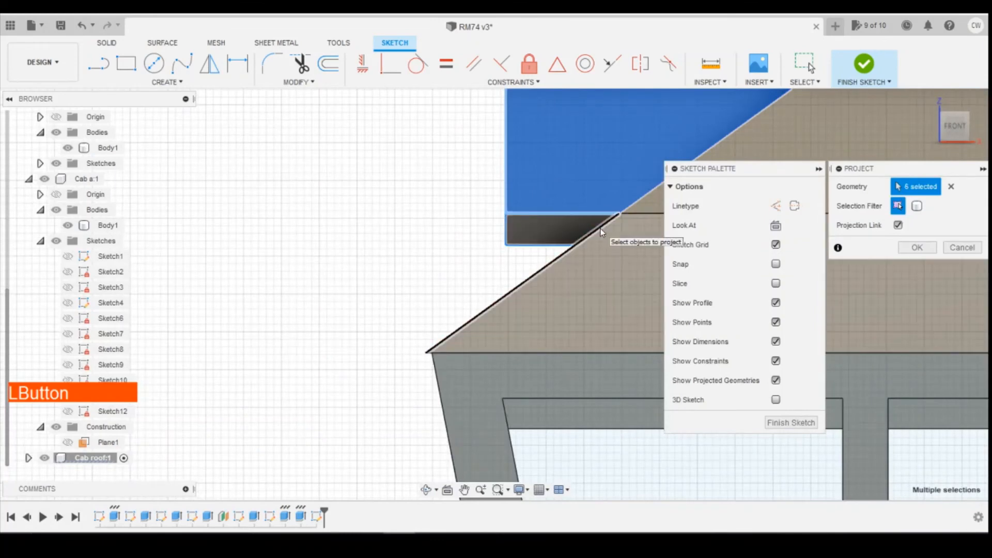
pyautogui.click(600, 229)
pyautogui.click(633, 203)
pyautogui.scroll(-3, 472, 258)
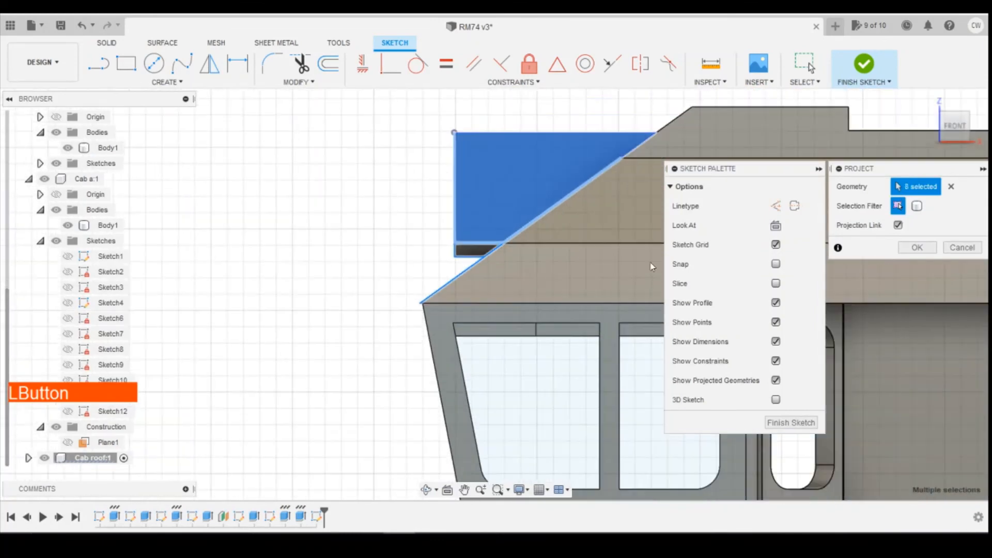
pyautogui.click(636, 147)
pyautogui.click(915, 249)
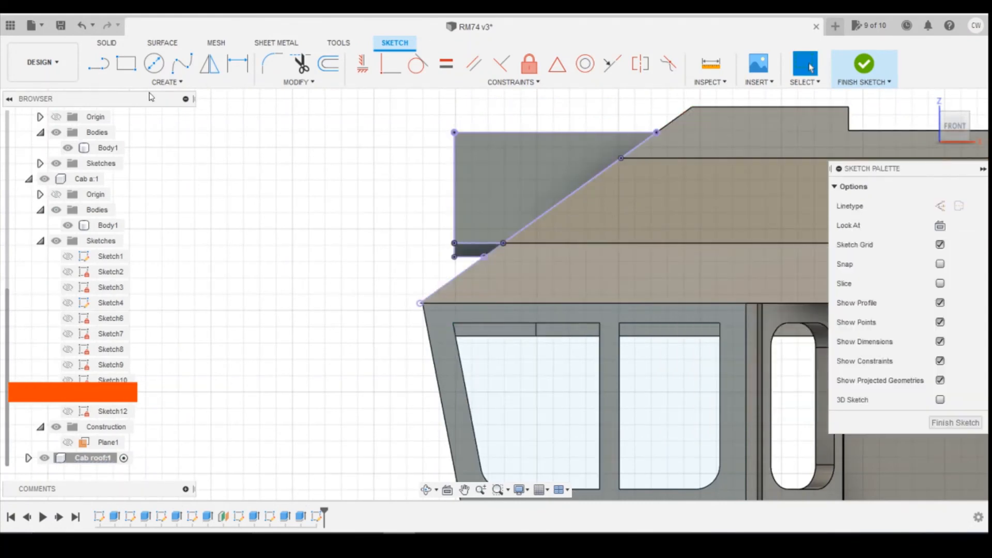
# Draw a line outline with a diagonal from the visor's upper front corner to its lower roof junction, closed along the front and bottom edges
pyautogui.click(96, 63)
pyautogui.click(454, 133)
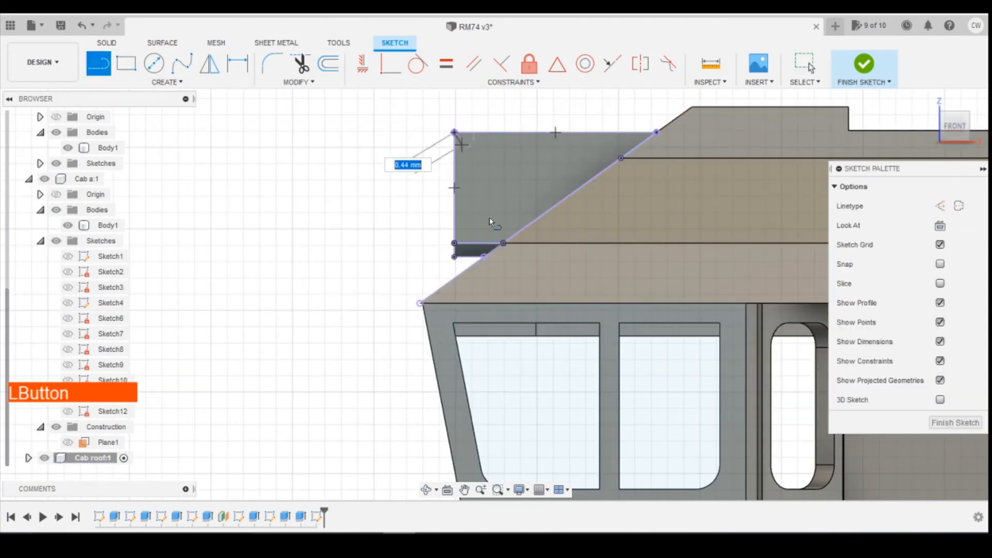
pyautogui.click(503, 243)
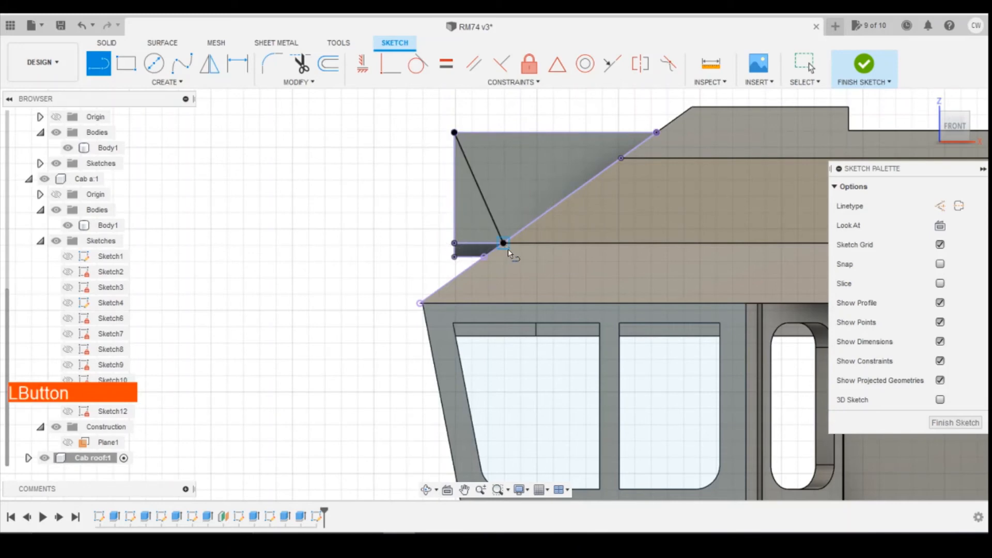
pyautogui.click(454, 134)
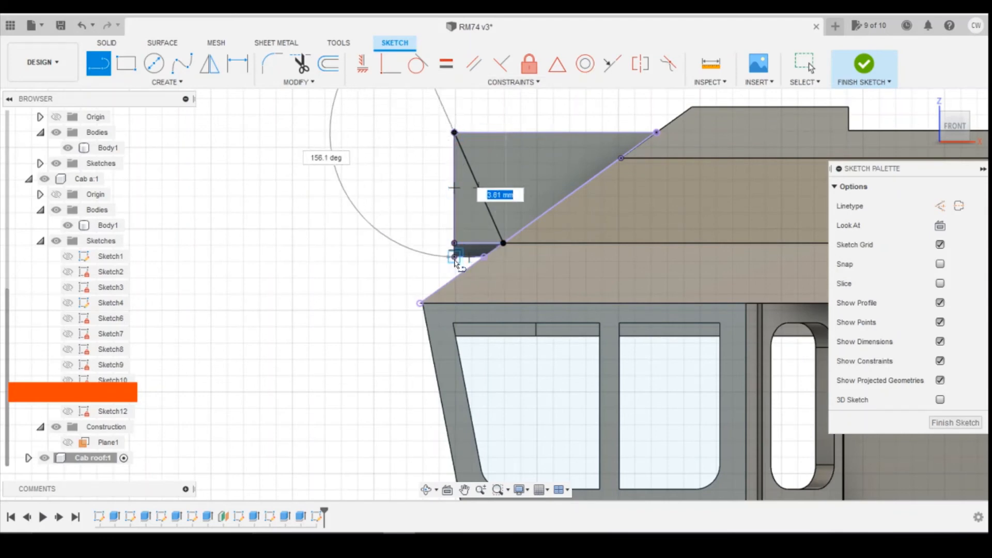
pyautogui.click(455, 257)
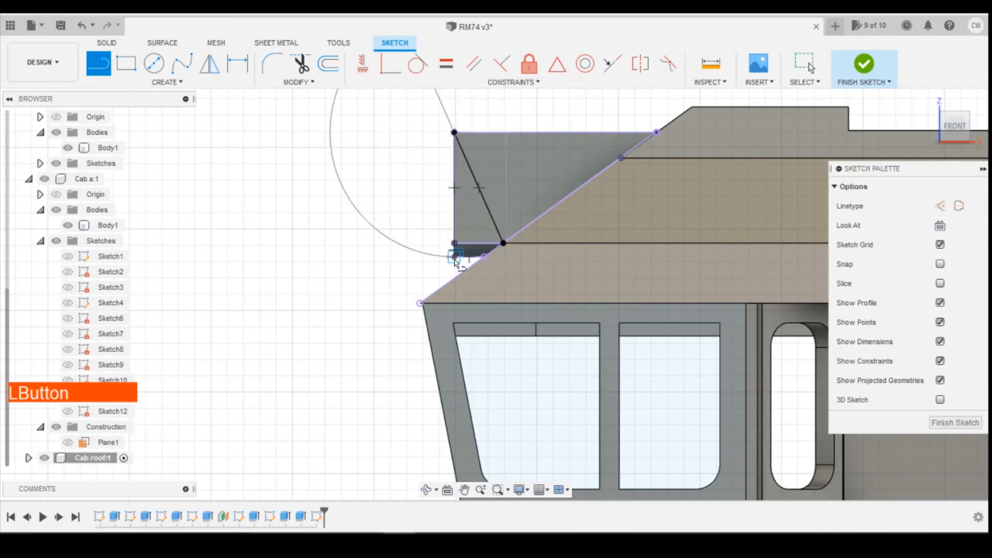
pyautogui.click(484, 257)
pyautogui.click(503, 243)
pyautogui.scroll(2, 478, 256)
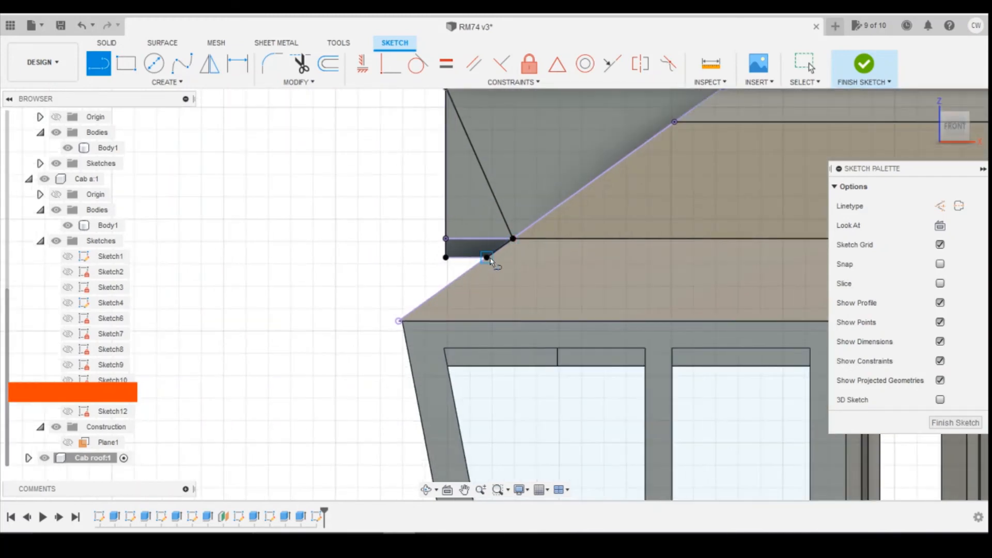
pyautogui.press('Escape')
pyautogui.scroll(-2, 498, 262)
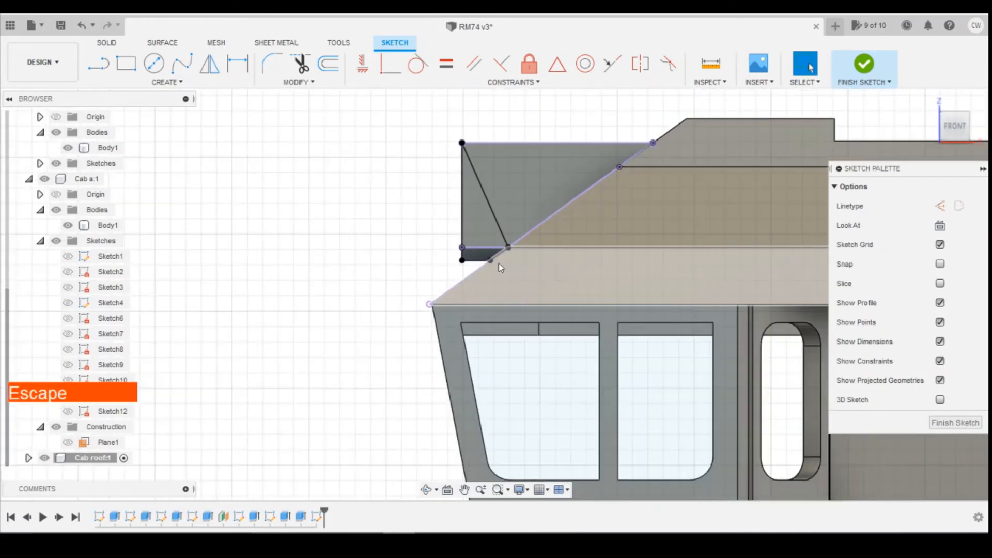
# Extrude the two profiles in front of the visor's diagonal as a -15 mm cut to angle its front edge
pyautogui.click(477, 213)
pyautogui.keyDown('shift'); pyautogui.click(480, 257); pyautogui.keyUp('shift')
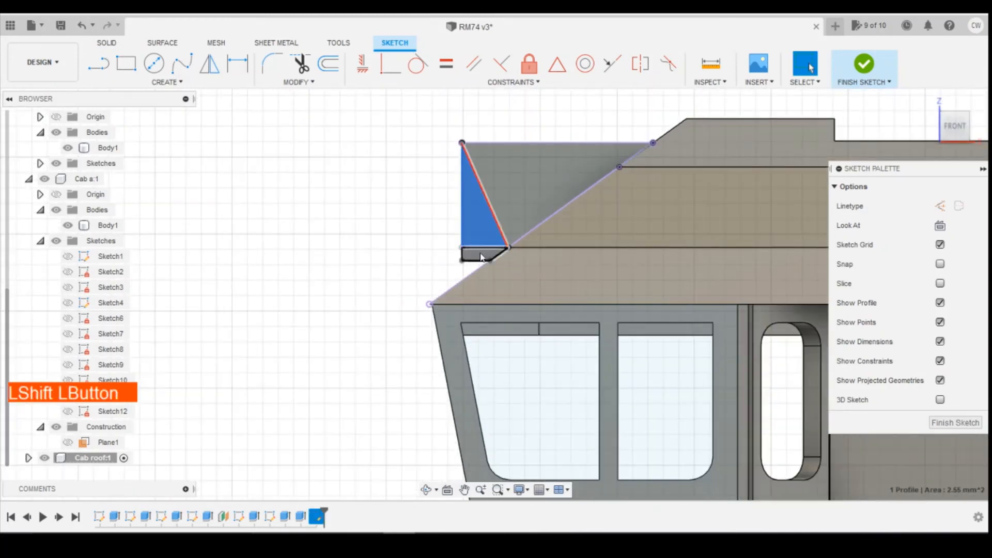
pyautogui.click(972, 129)
pyautogui.moveTo(972, 129); pyautogui.dragTo(984, 134)
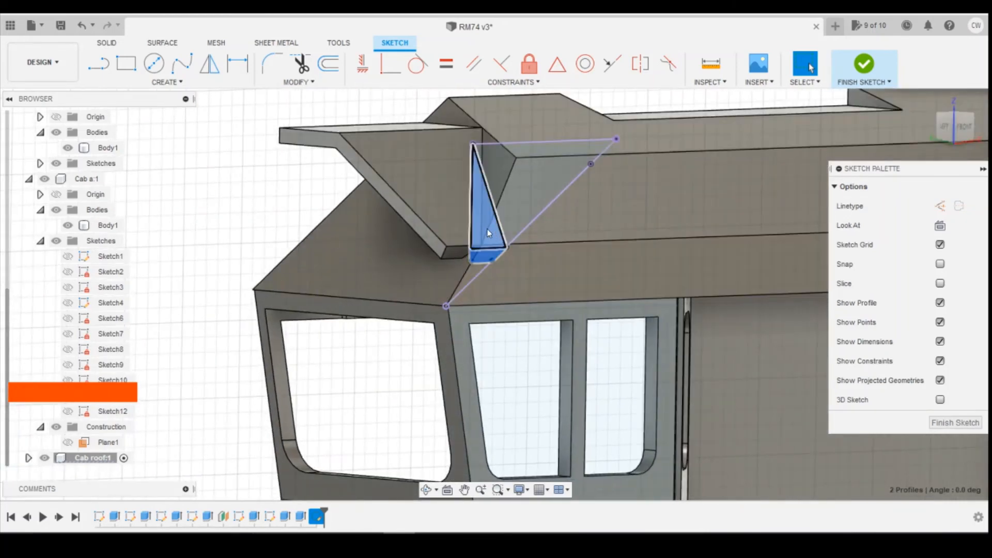
pyautogui.rightClick(481, 255)
pyautogui.click(480, 282)
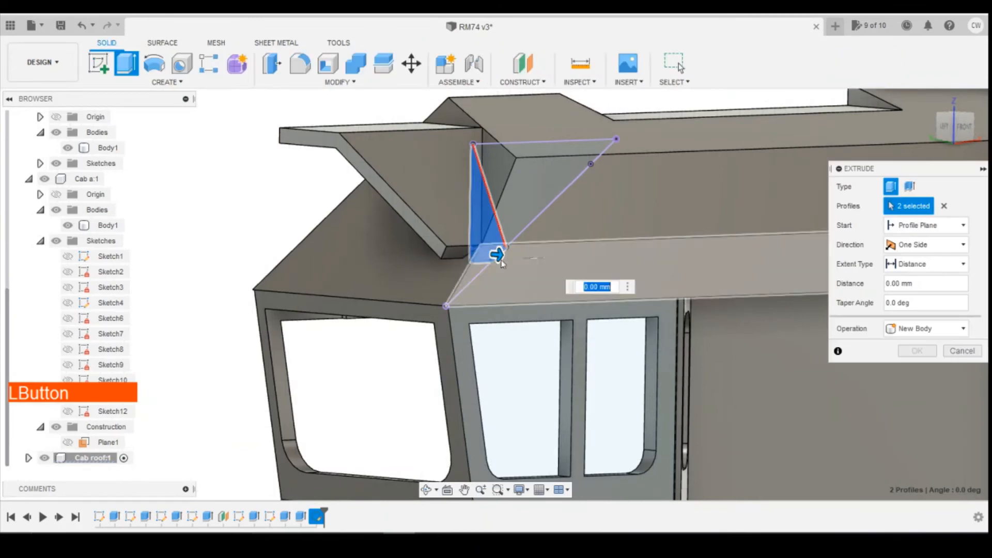
pyautogui.moveTo(494, 252); pyautogui.dragTo(177, 249)
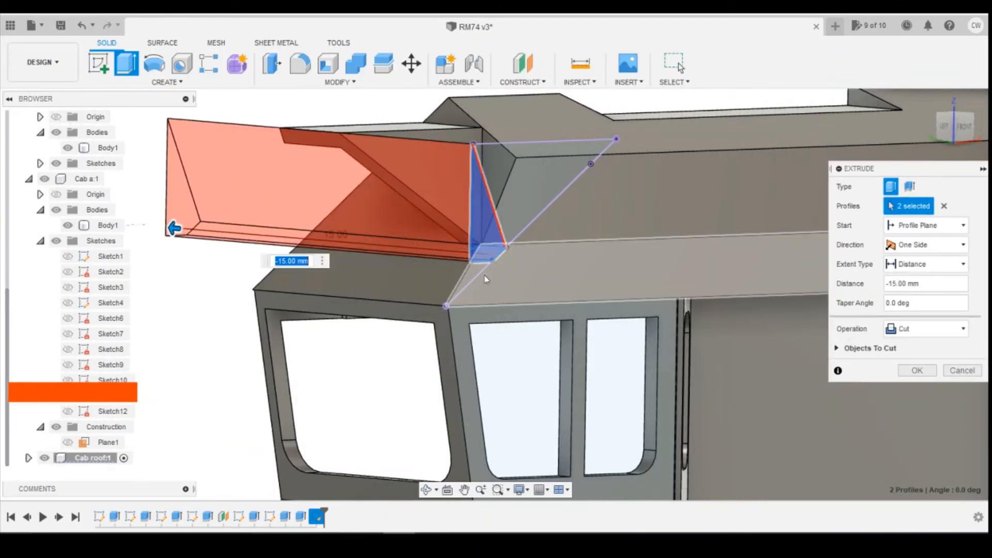
pyautogui.click(917, 370)
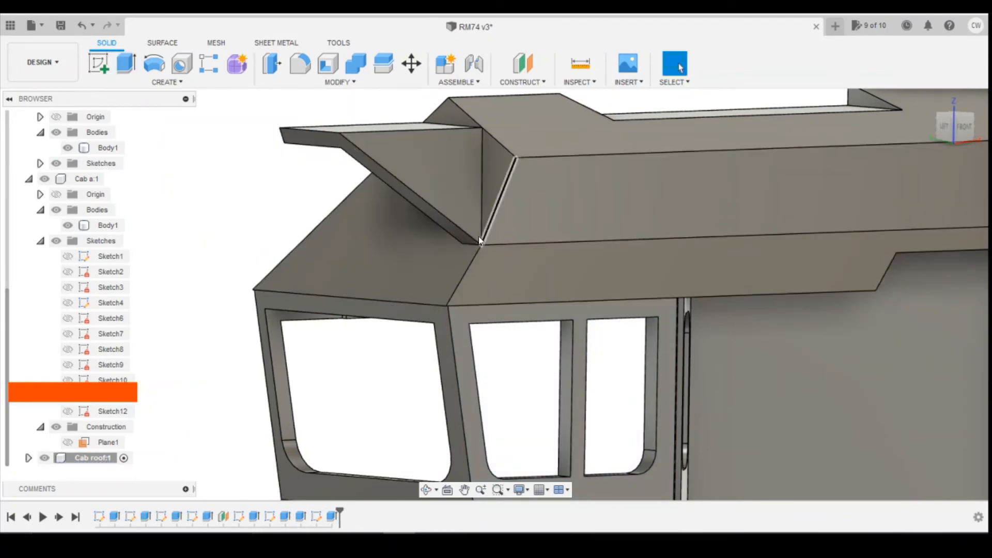
# Mirror the half cab roof body across its flat inner centre face to complete the full-width roof
pyautogui.click(939, 129)
pyautogui.moveTo(940, 128)
pyautogui.mouseDown()
pyautogui.moveTo(917, 129)
pyautogui.moveTo(974, 142)
pyautogui.moveTo(941, 130)
pyautogui.mouseUp()
pyautogui.scroll(-3, 857, 167)
pyautogui.scroll(-3, 652, 181)
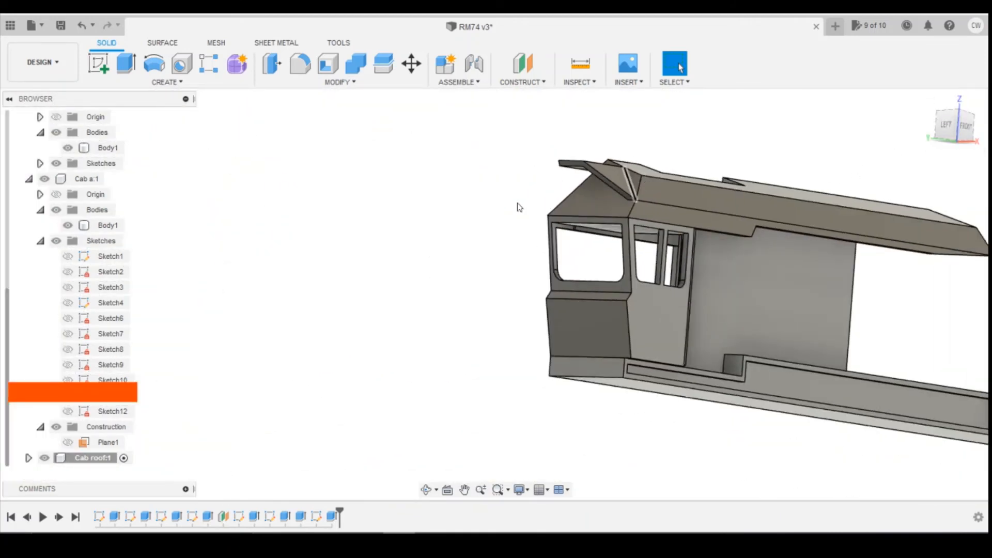
pyautogui.click(124, 85)
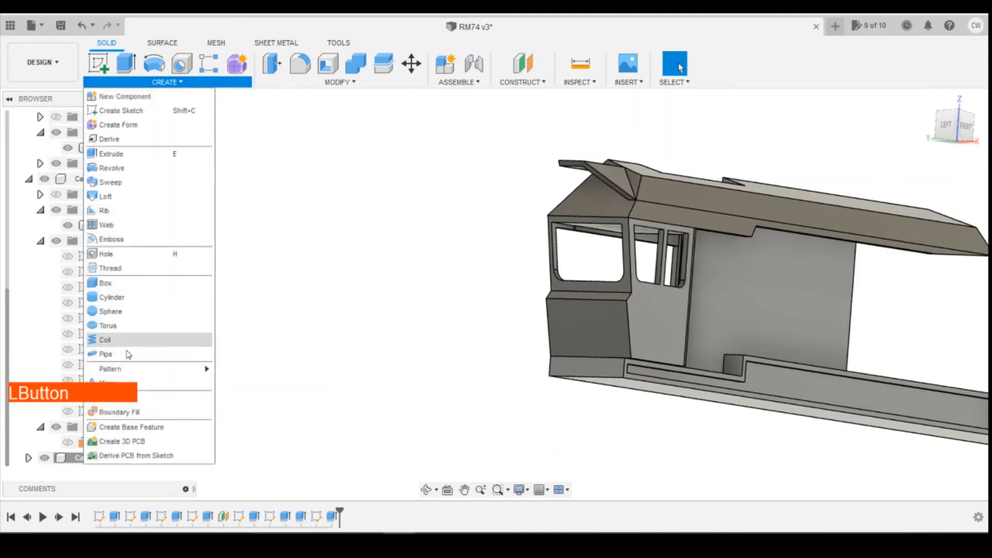
pyautogui.click(130, 387)
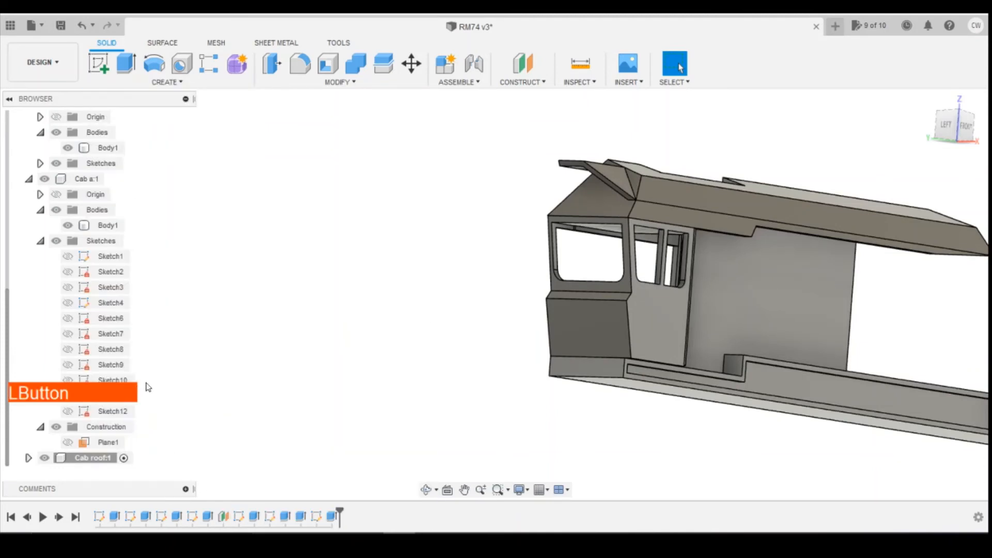
pyautogui.click(624, 209)
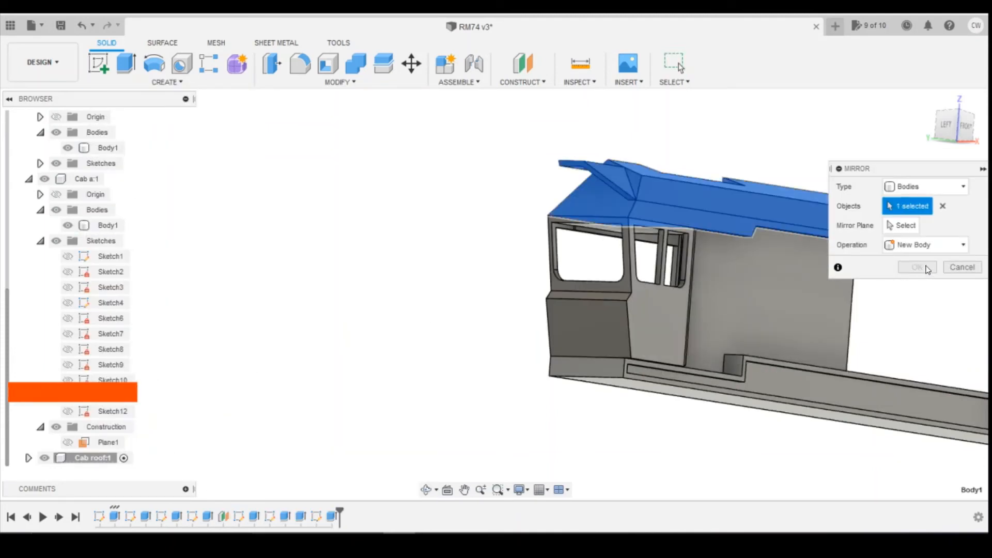
pyautogui.moveTo(955, 132); pyautogui.dragTo(962, 173)
pyautogui.click(897, 225)
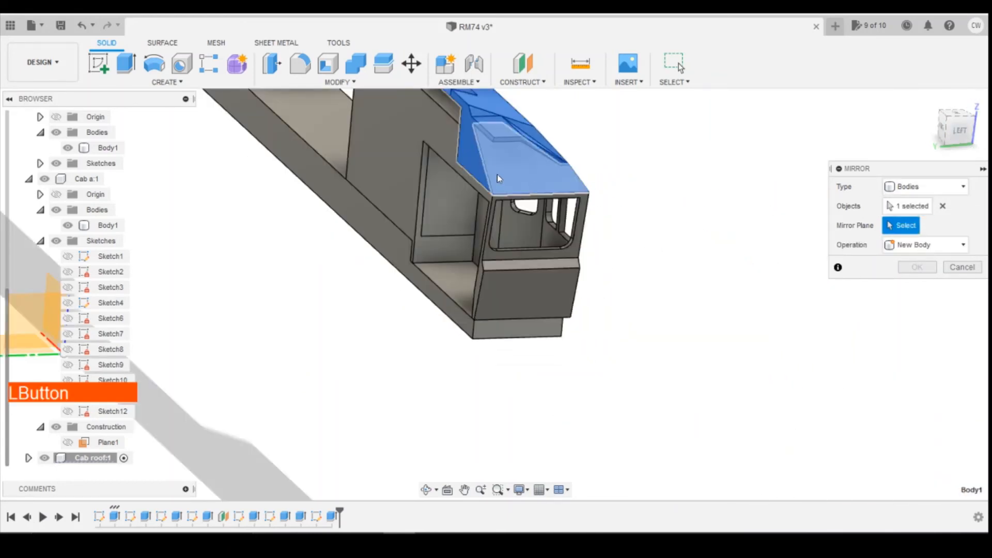
pyautogui.click(470, 163)
pyautogui.click(917, 267)
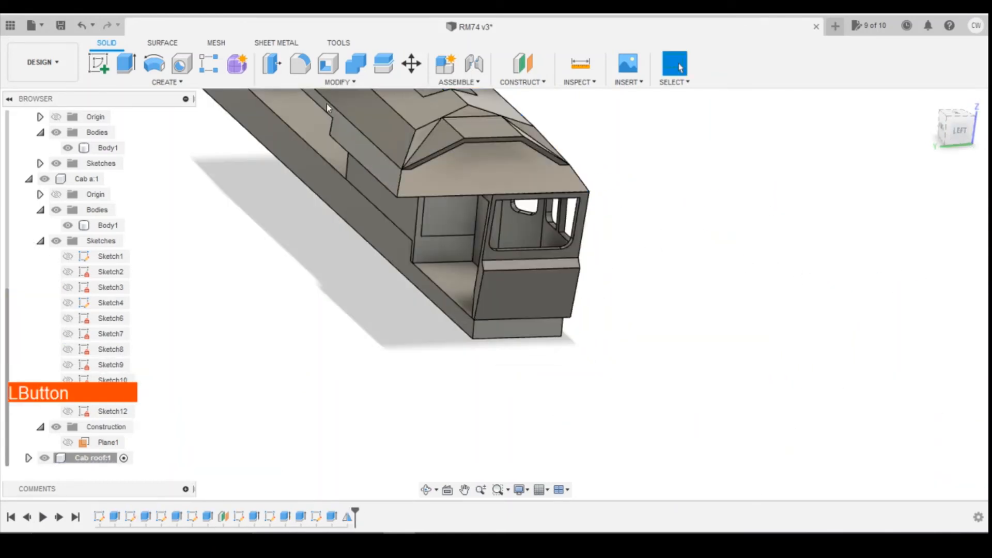
# Activate the Cab a component
pyautogui.click(113, 179)
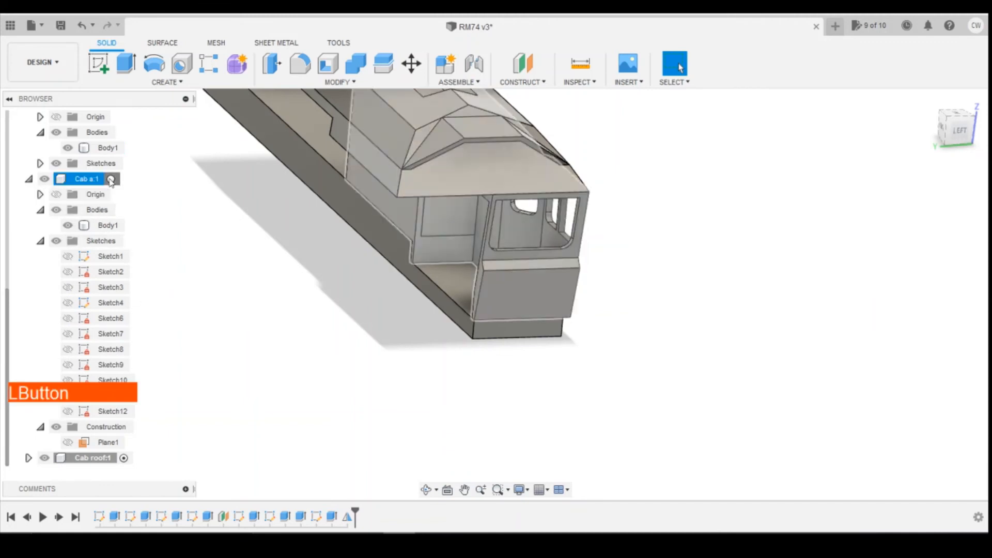
pyautogui.click(181, 83)
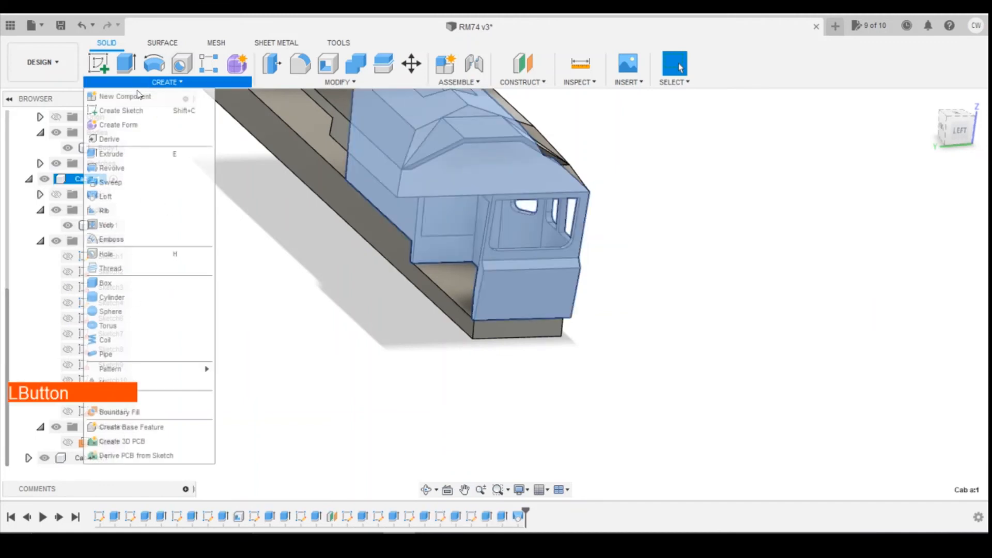
pyautogui.click(144, 383)
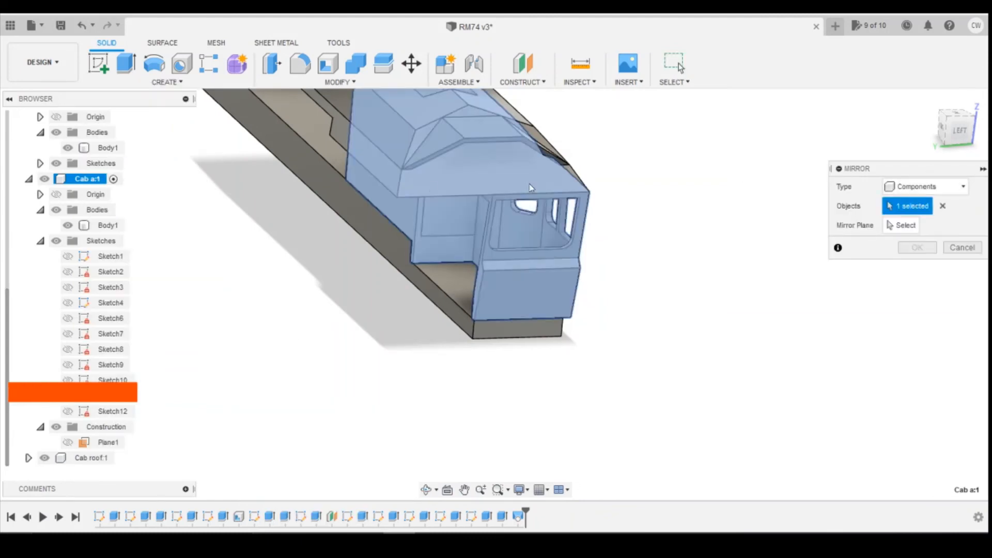
pyautogui.click(958, 249)
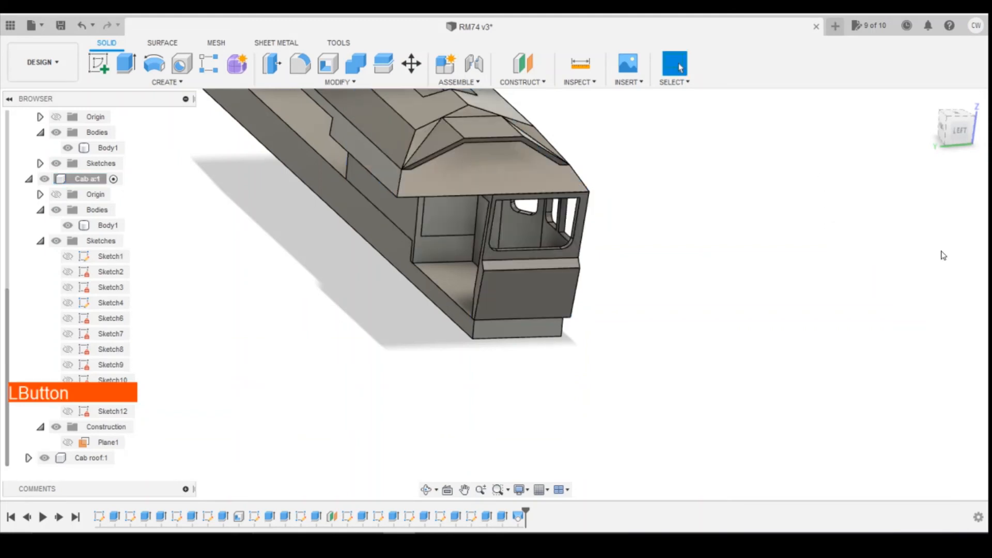
# Mirror the Cab a body across its inner centre face with the Join operation to complete the full-width cab
pyautogui.click(97, 229)
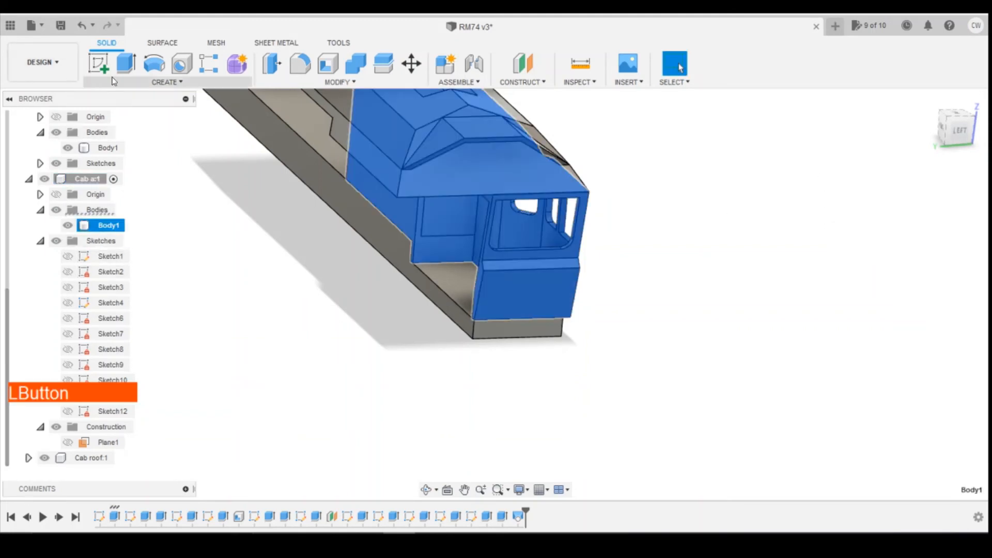
pyautogui.click(114, 82)
pyautogui.click(137, 385)
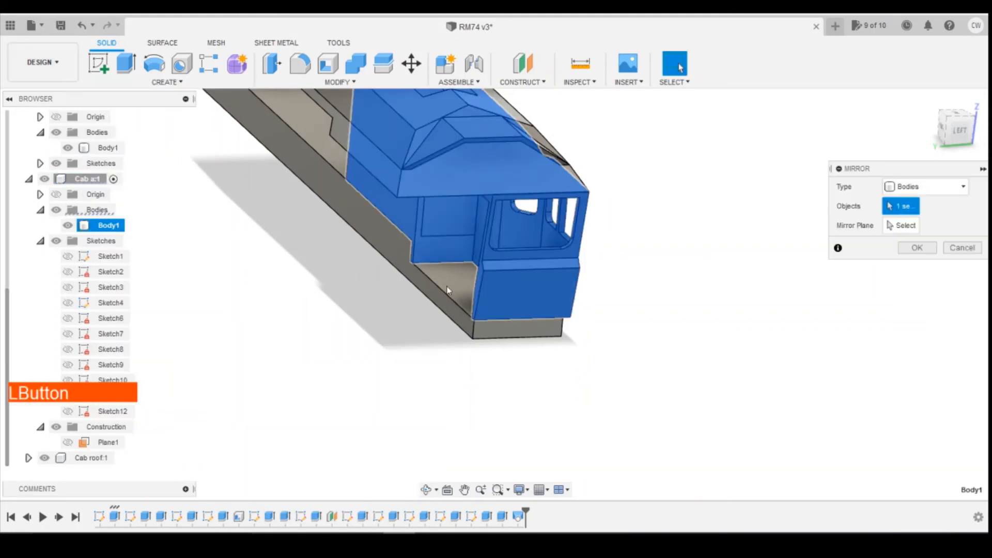
pyautogui.click(479, 285)
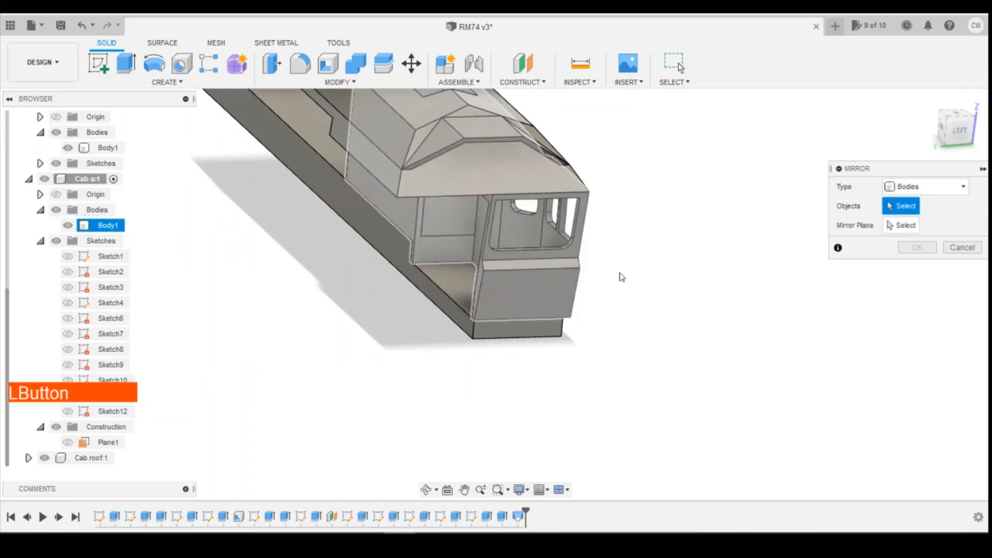
pyautogui.click(551, 289)
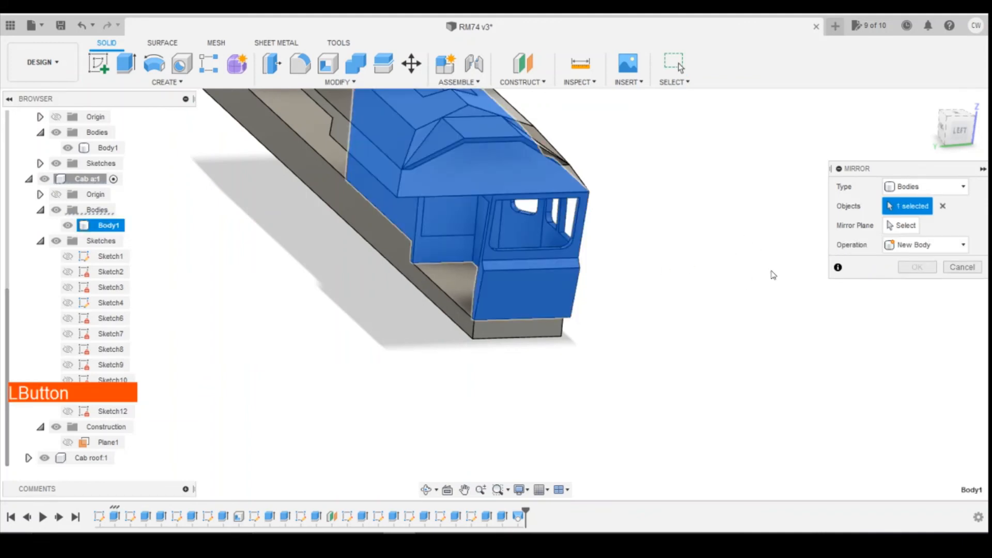
pyautogui.click(473, 270)
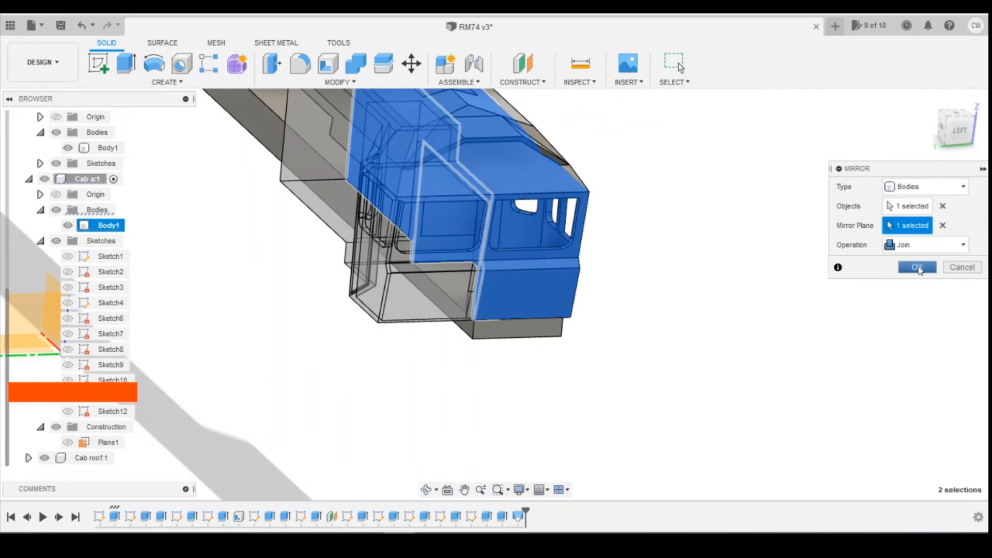
pyautogui.click(917, 267)
# Inspect the mirrored cab from the front corner and compare its front and roof visor with the reference photo of the machine
pyautogui.click(953, 129)
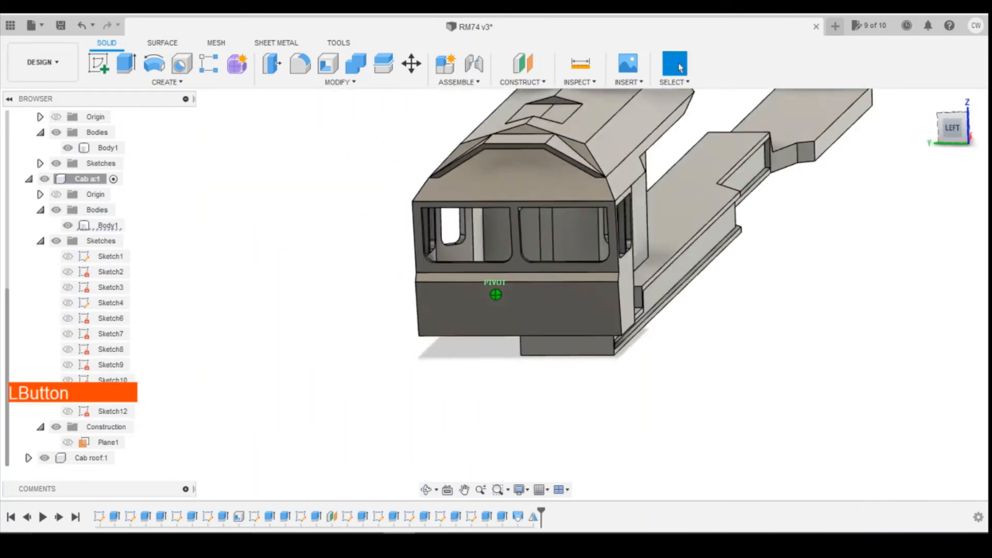
pyautogui.moveTo(953, 129)
pyautogui.mouseDown()
pyautogui.moveTo(968, 116)
pyautogui.moveTo(937, 123)
pyautogui.moveTo(941, 137)
pyautogui.mouseUp()
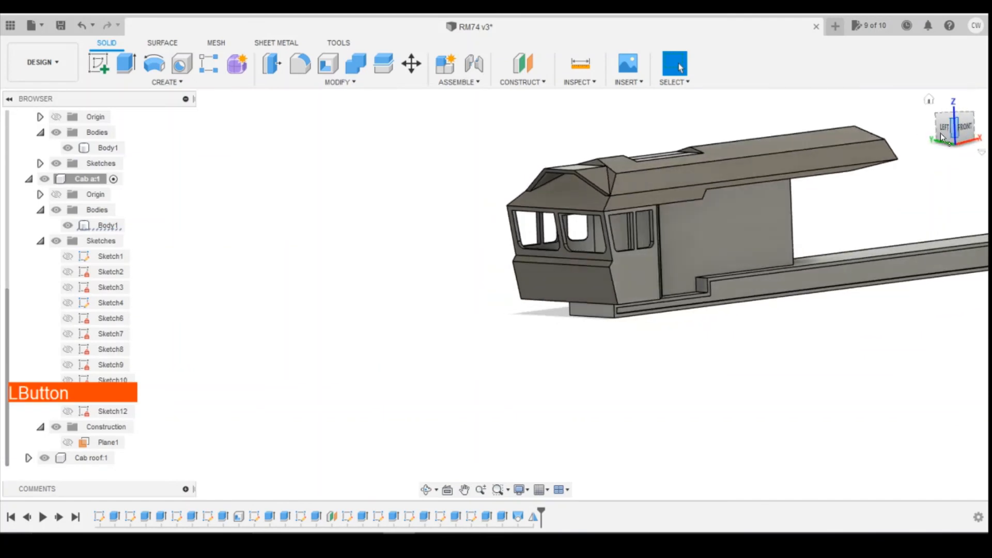
pyautogui.scroll(3, 605, 239)
pyautogui.scroll(-3, 698, 294)
pyautogui.scroll(1, 697, 294)
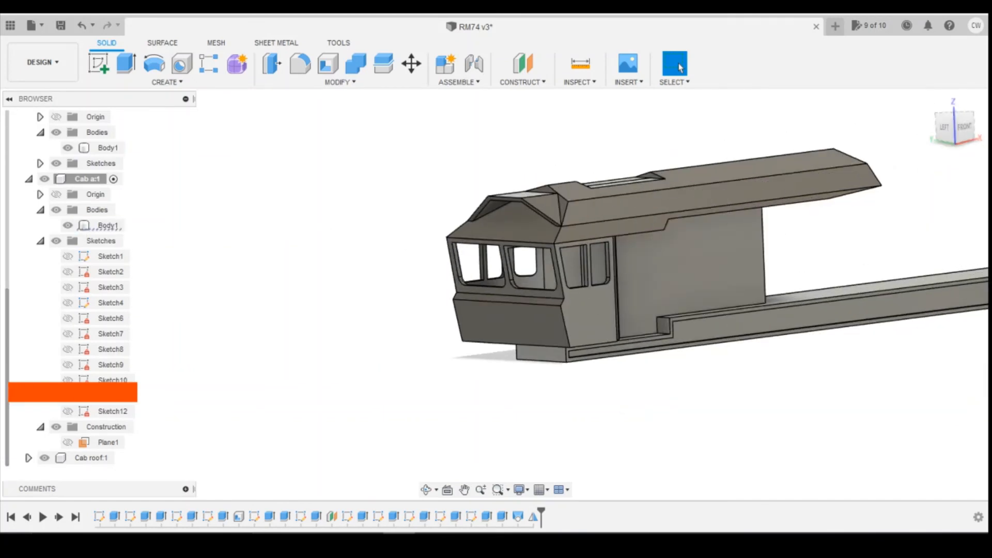
pyautogui.click(470, 504)
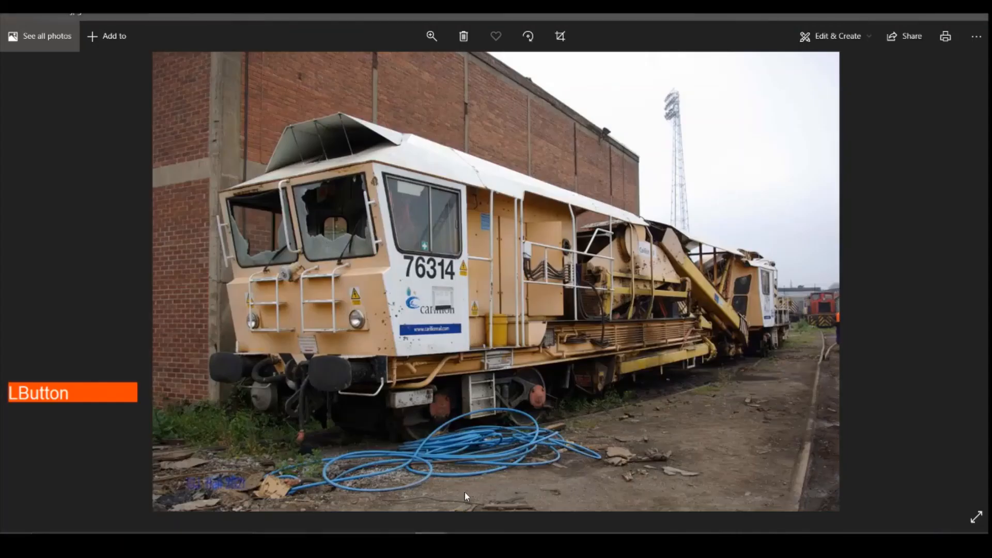
pyautogui.click(430, 532)
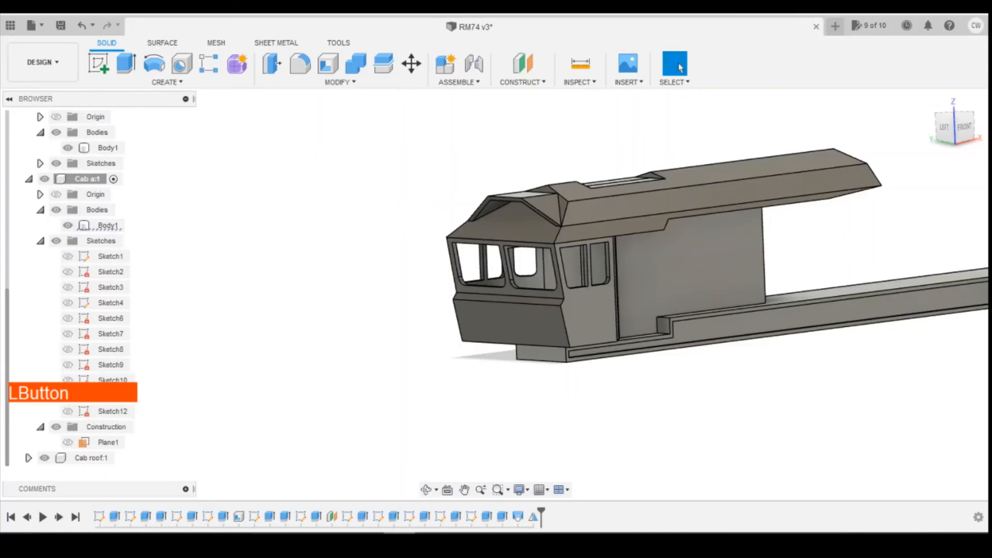
pyautogui.click(399, 533)
pyautogui.click(399, 532)
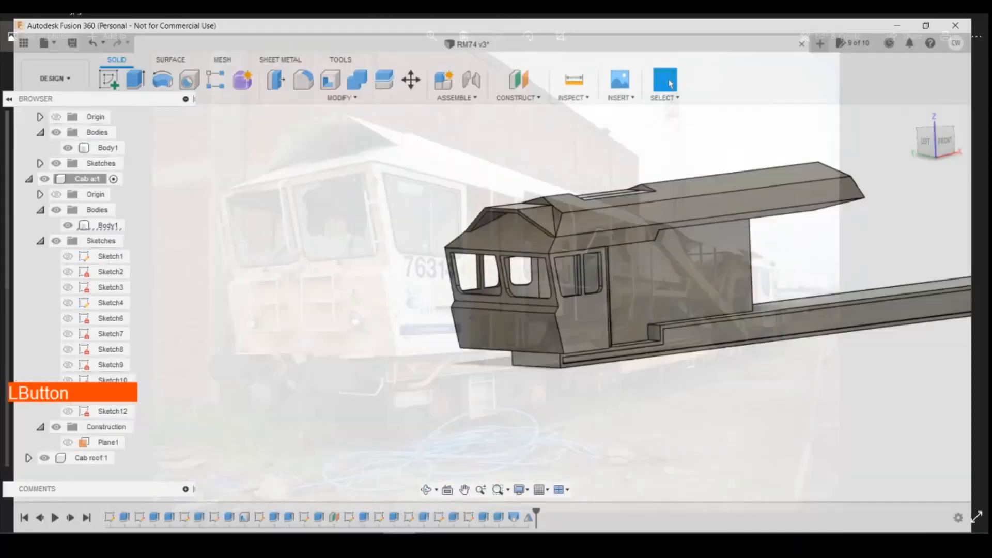
pyautogui.click(428, 532)
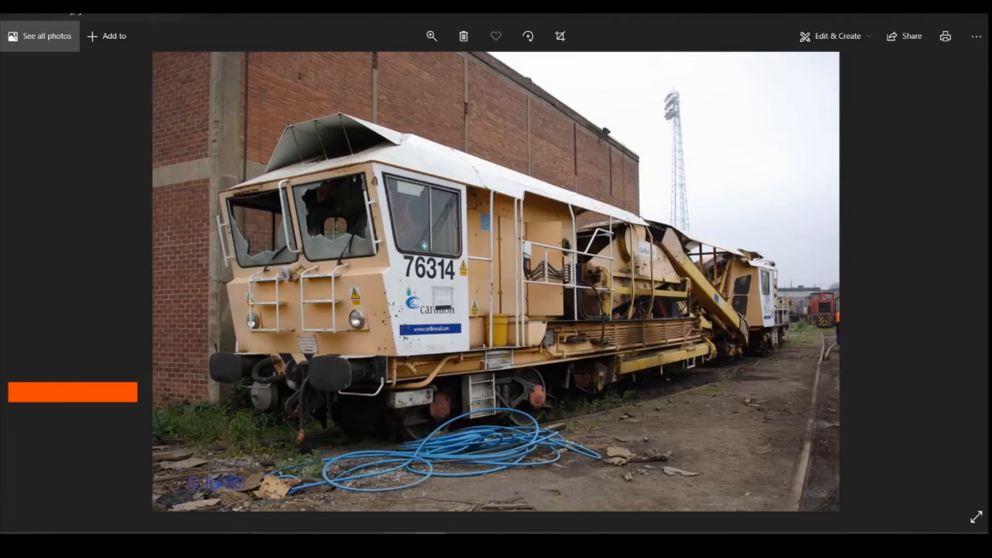
pyautogui.click(399, 532)
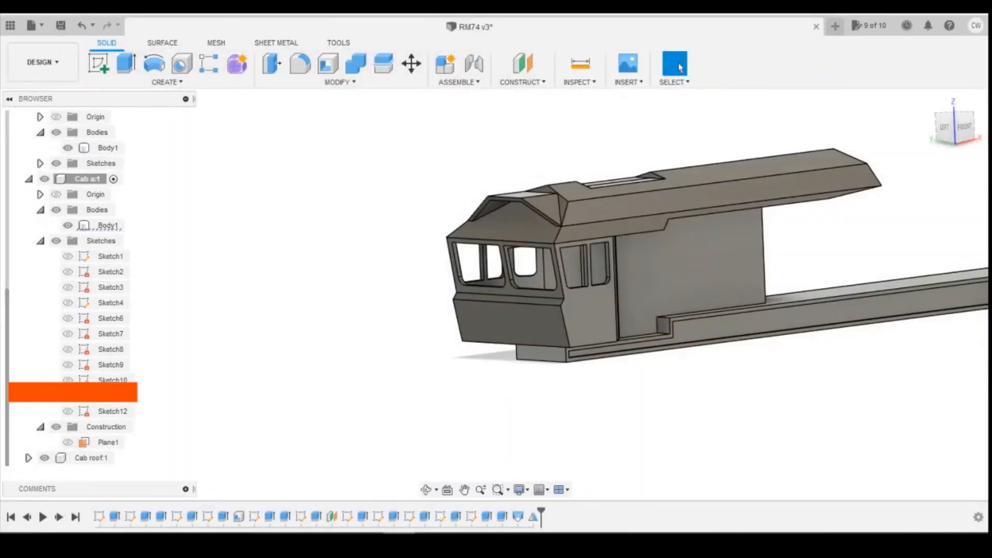
pyautogui.click(429, 532)
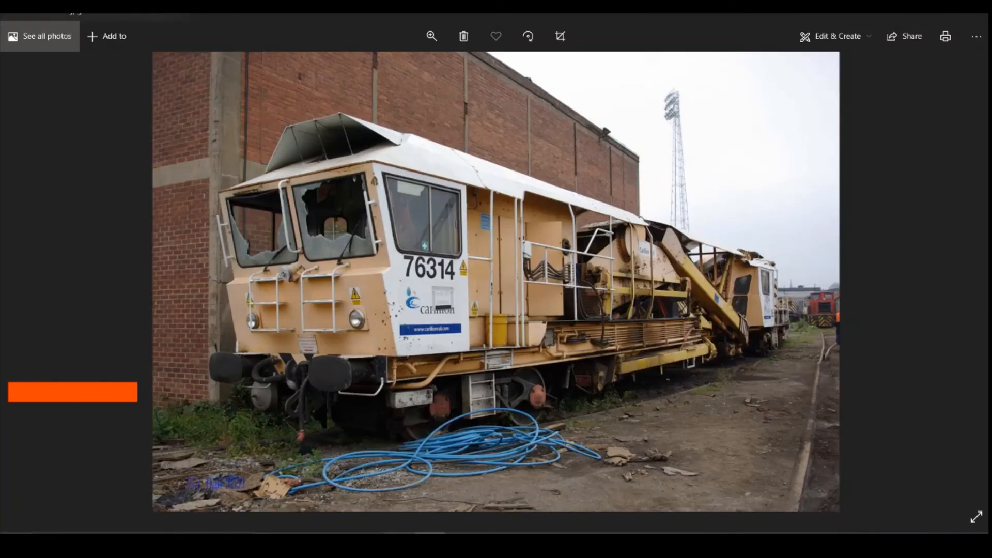
pyautogui.click(398, 532)
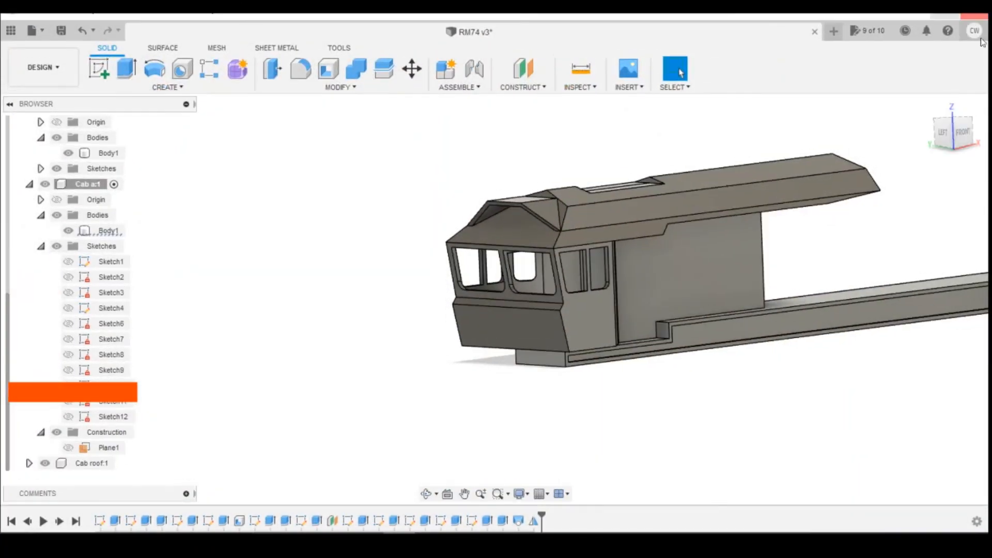
# Resize the Fusion 360 window and the rm74003.jpg photo window and place them side by side for comparison
pyautogui.moveTo(988, 52); pyautogui.dragTo(775, 51)
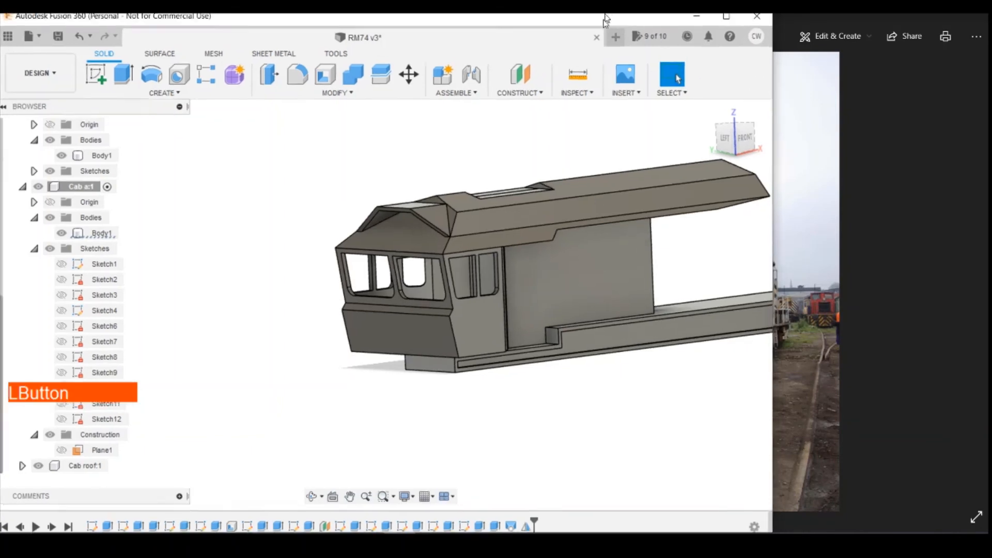
pyautogui.moveTo(609, 20); pyautogui.dragTo(541, 98)
pyautogui.click(957, 16)
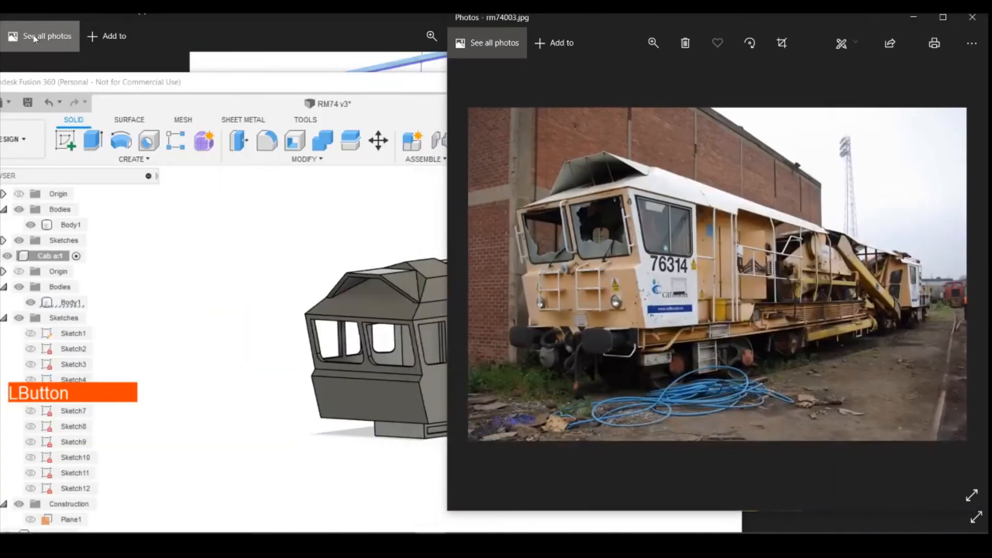
pyautogui.moveTo(445, 71); pyautogui.dragTo(597, 71)
pyautogui.click(512, 84)
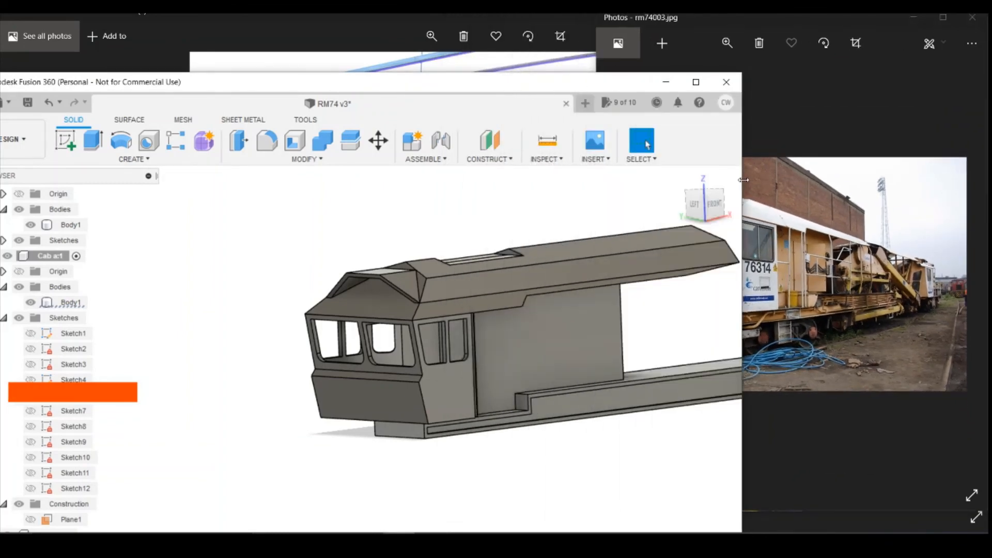
pyautogui.moveTo(600, 86); pyautogui.dragTo(493, 36)
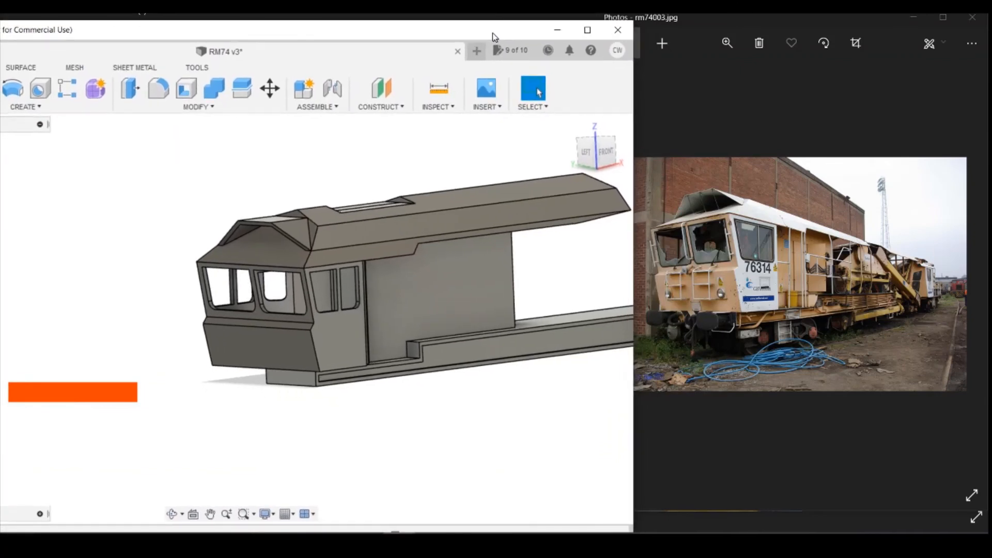
pyautogui.rightClick(552, 393)
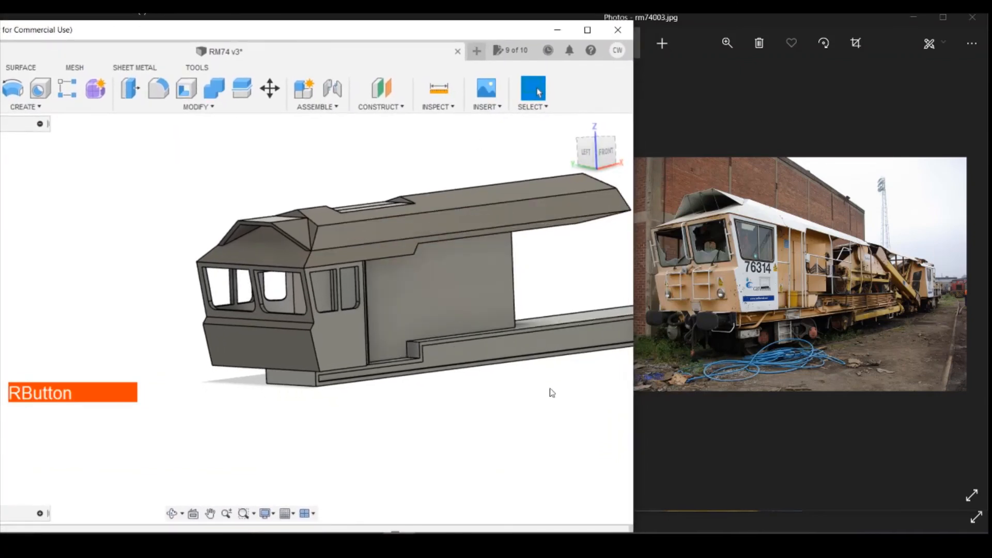
# Compare the cab's front windows and nose step with the rm74003.jpg reference photo from a matching front-corner angle
pyautogui.click(519, 145)
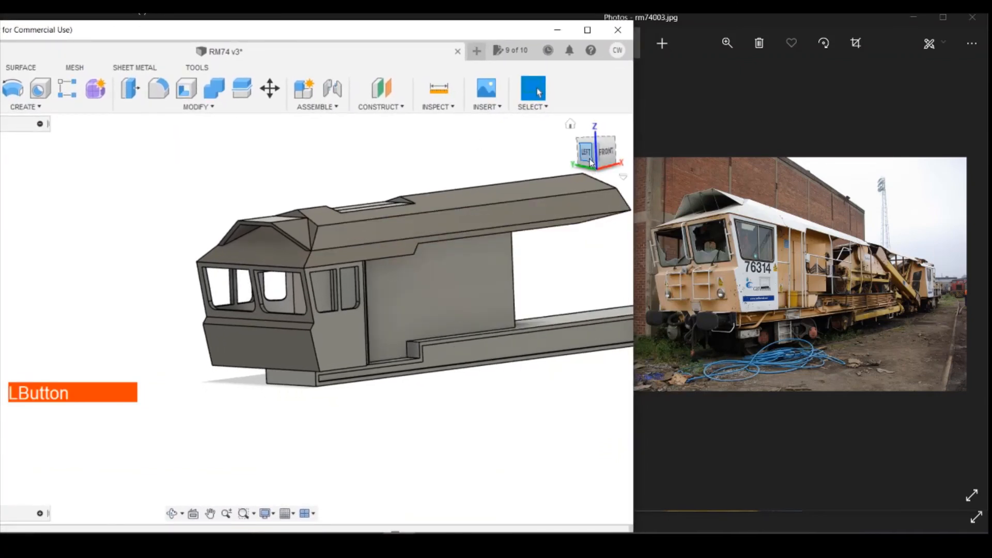
pyautogui.moveTo(591, 162); pyautogui.dragTo(593, 155)
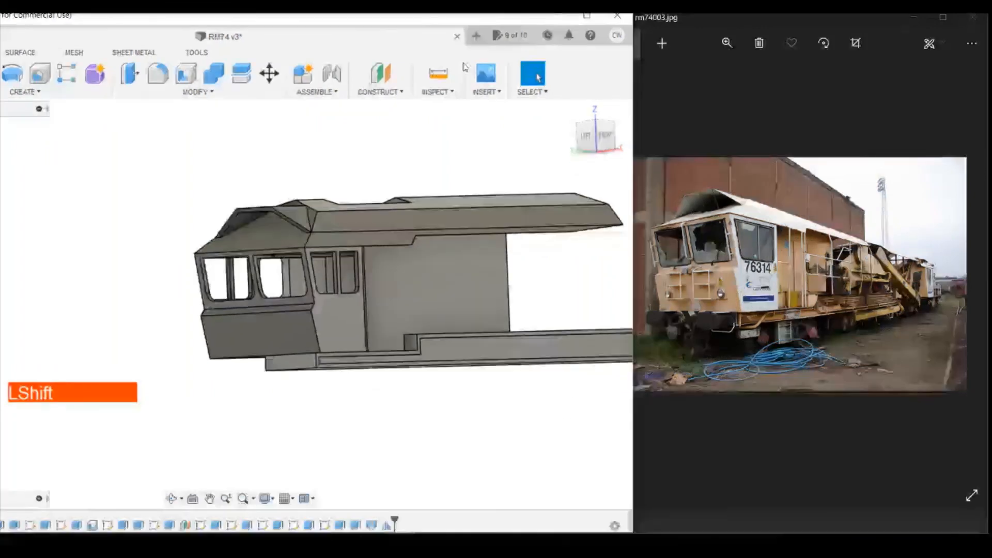
pyautogui.hotkey('shift', 'z')
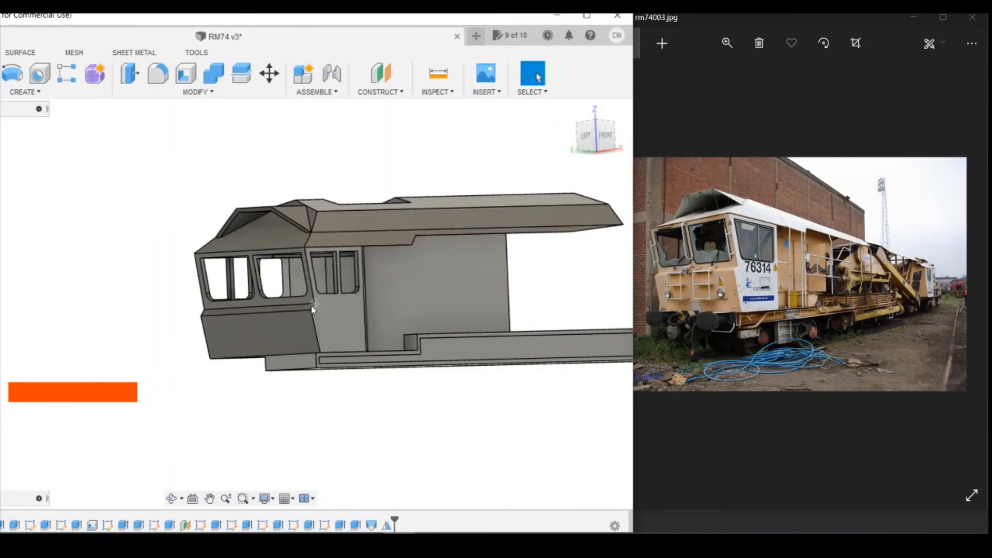
pyautogui.scroll(5, 312, 309)
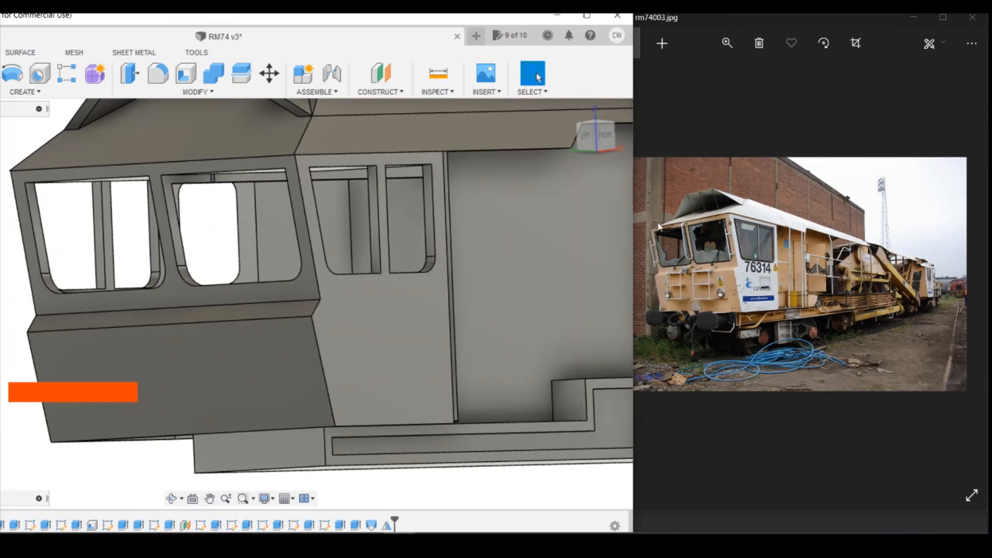
# Maximise the Fusion 360 window and edit the Cab a Sketch1, moving the outer point of the nose step slightly up and outward
pyautogui.click(586, 16)
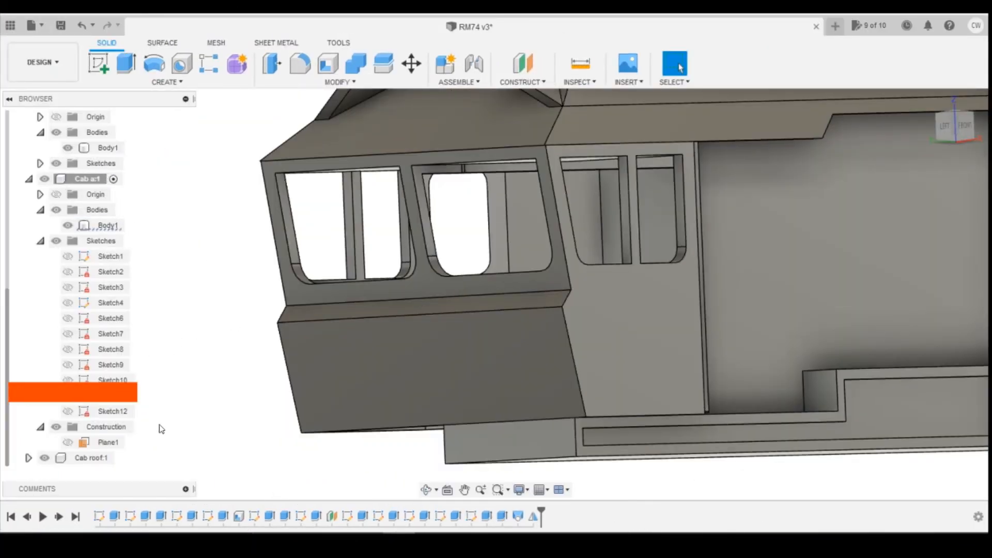
pyautogui.click(104, 517)
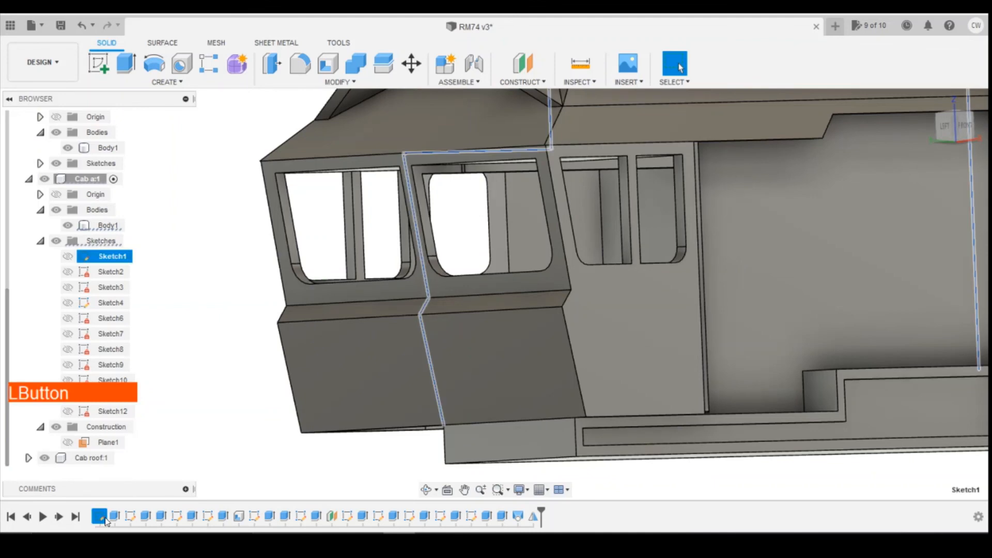
pyautogui.rightClick(105, 517)
pyautogui.click(155, 391)
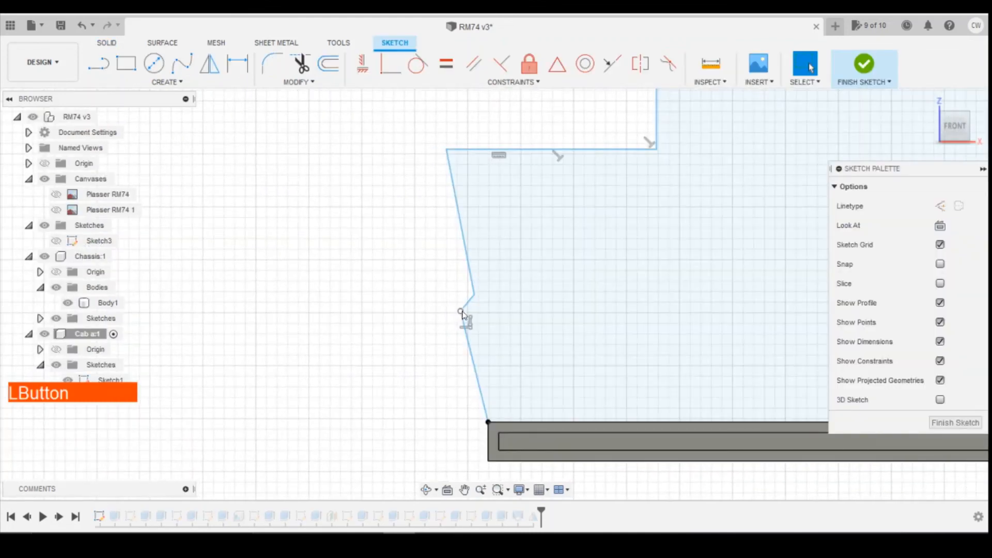
pyautogui.moveTo(463, 315); pyautogui.dragTo(459, 309)
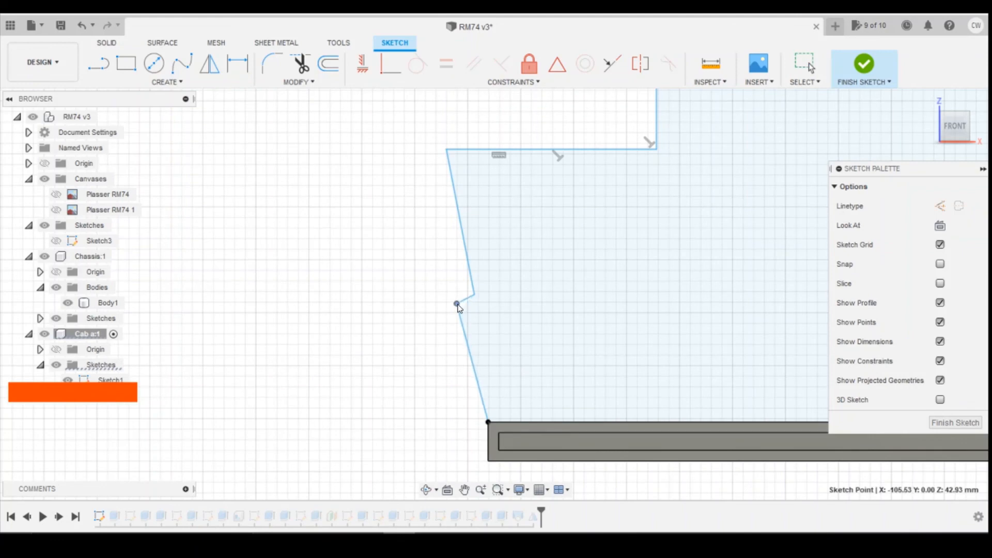
pyautogui.scroll(-4, 443, 412)
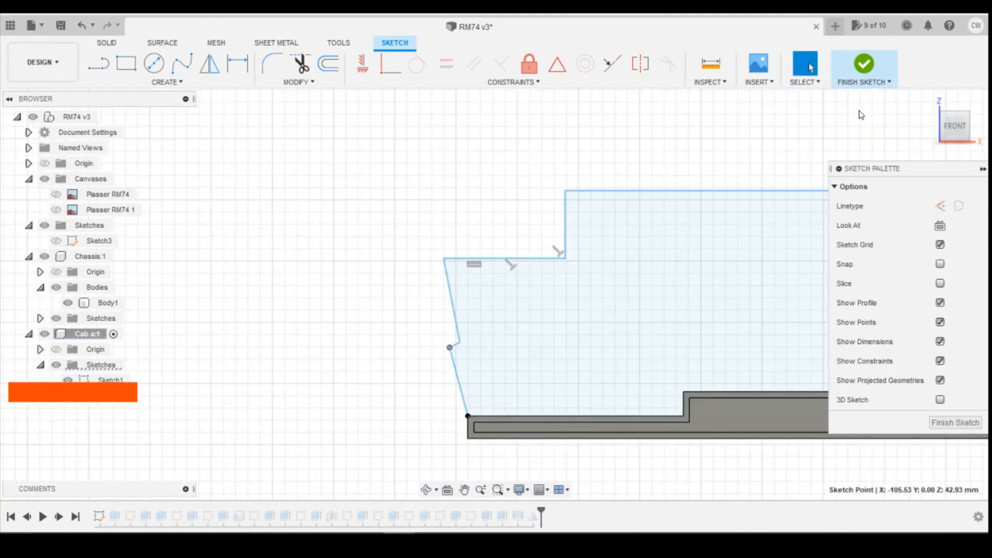
pyautogui.click(867, 74)
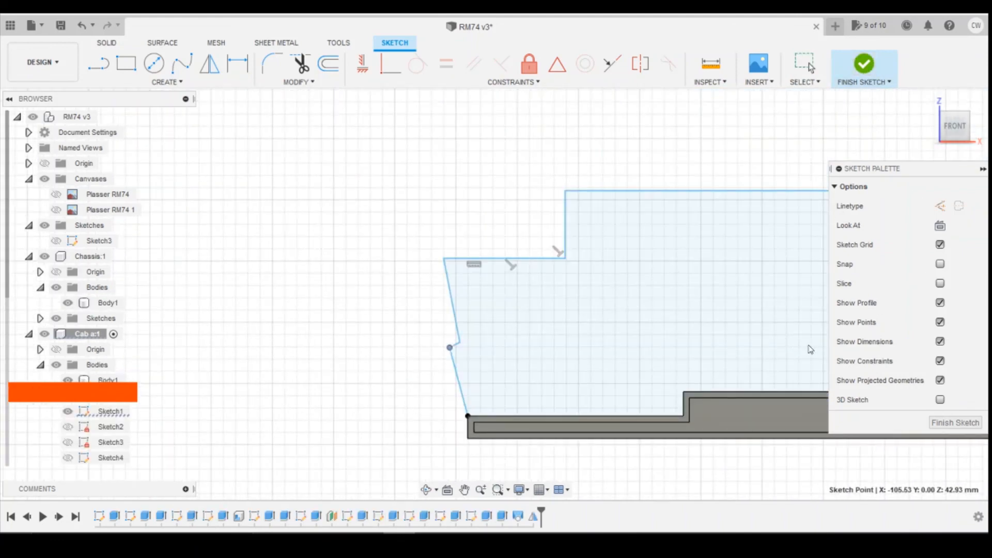
pyautogui.moveTo(952, 124); pyautogui.dragTo(974, 133)
pyautogui.scroll(-2, 236, 439)
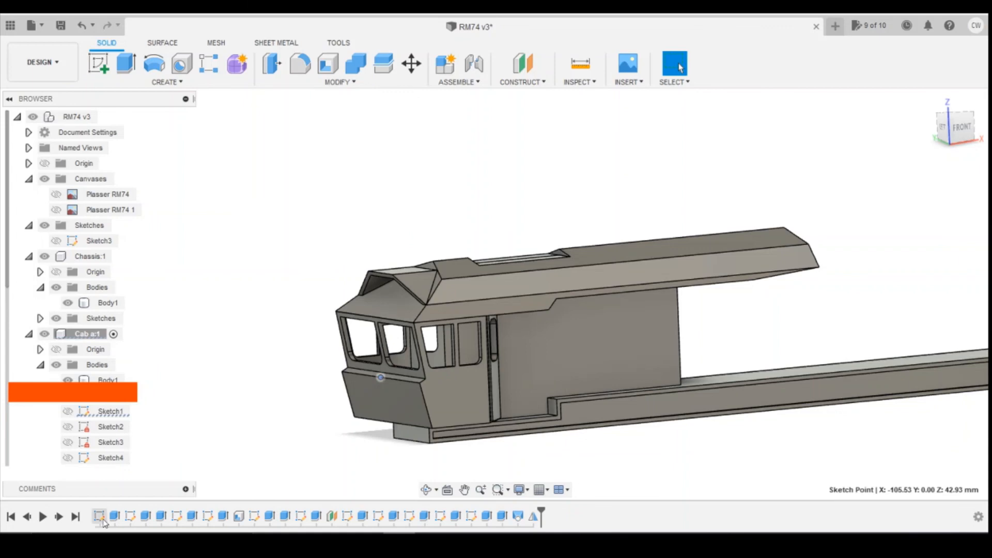
# Reopen Sketch1 of Cab a and dimension the lower sloped front line and the short step line at their current lengths
pyautogui.rightClick(108, 411)
pyautogui.click(150, 386)
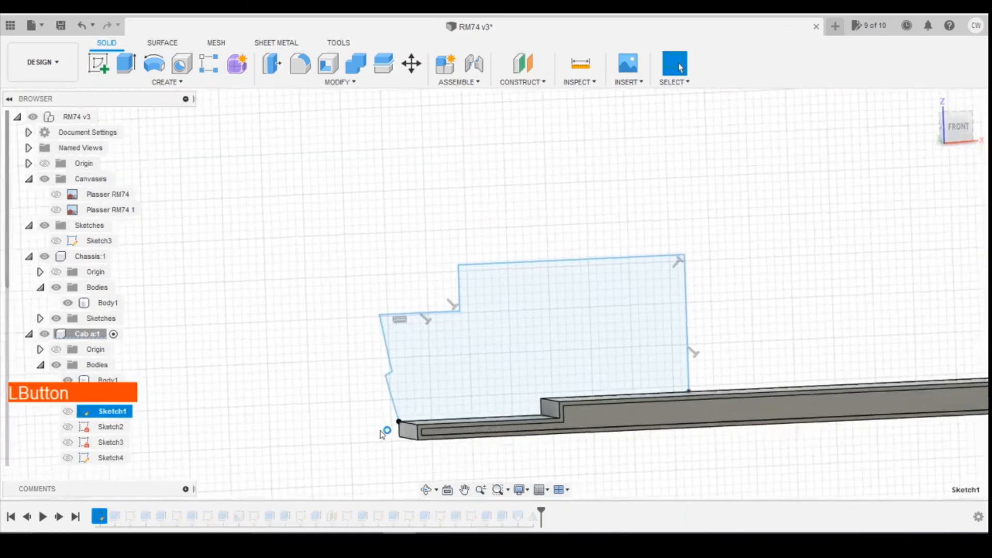
pyautogui.scroll(3, 438, 421)
pyautogui.press('d')
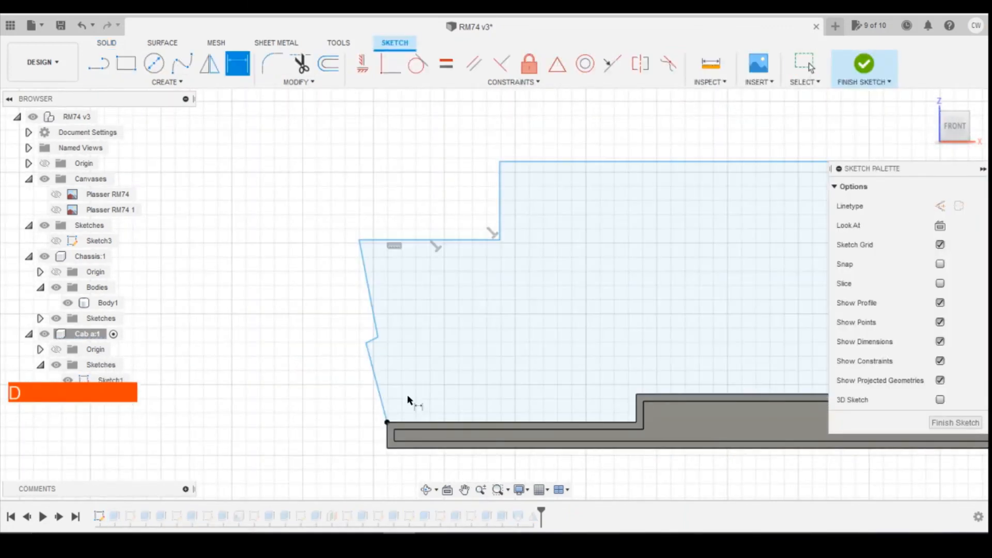
pyautogui.click(380, 388)
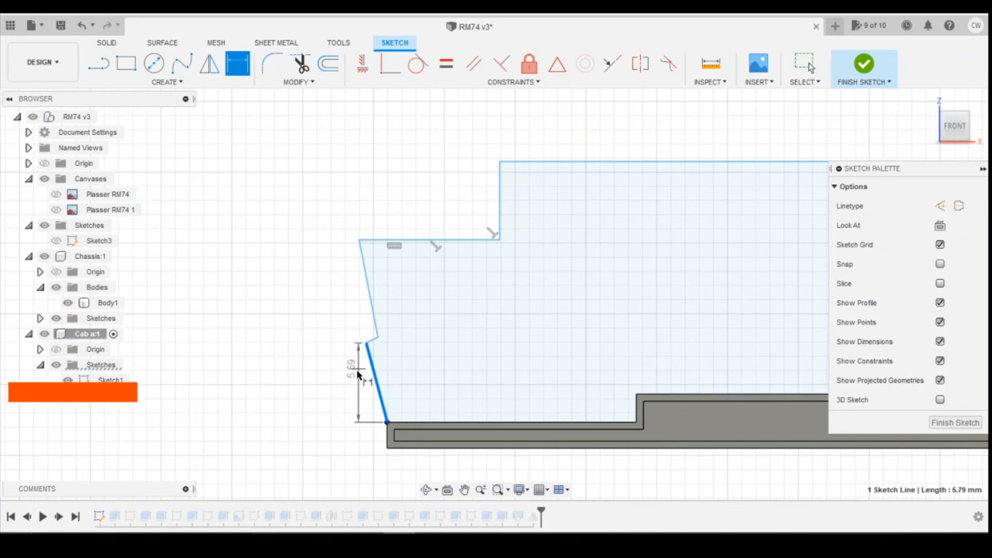
pyautogui.click(383, 446)
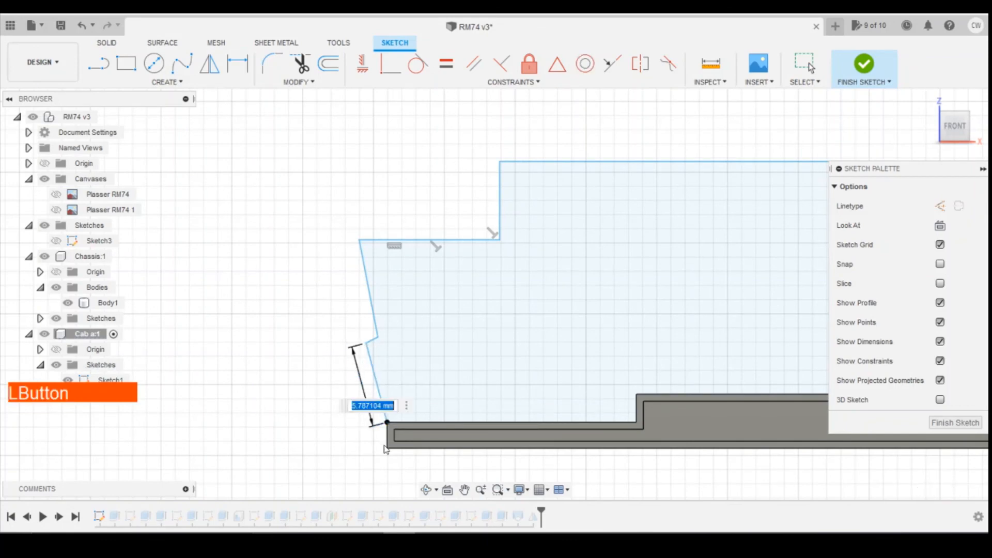
pyautogui.press('Return')
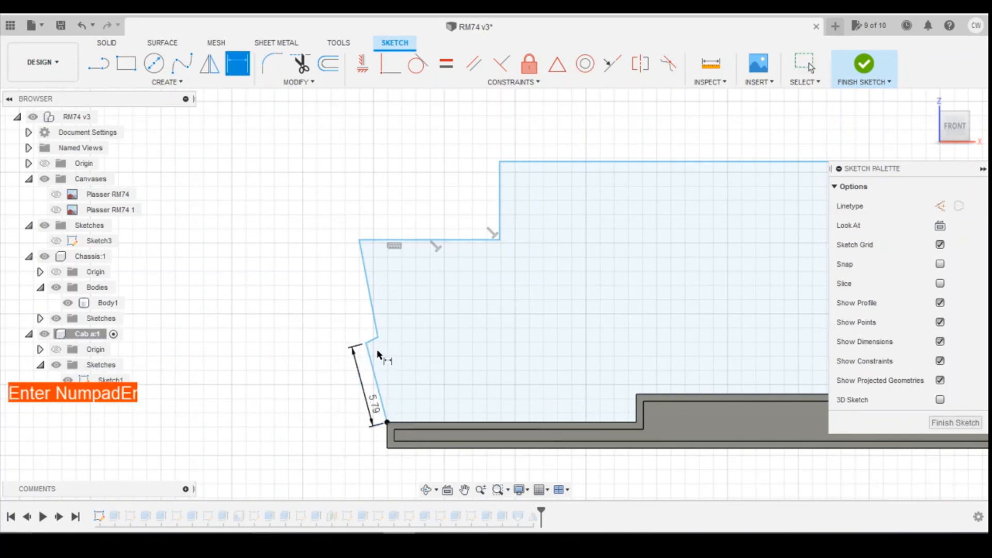
pyautogui.click(374, 345)
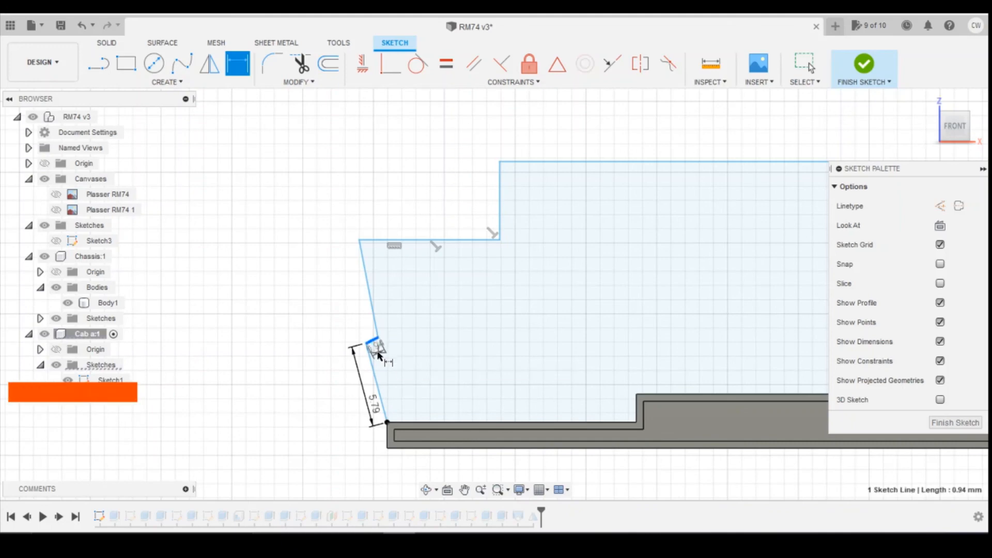
pyautogui.click(360, 317)
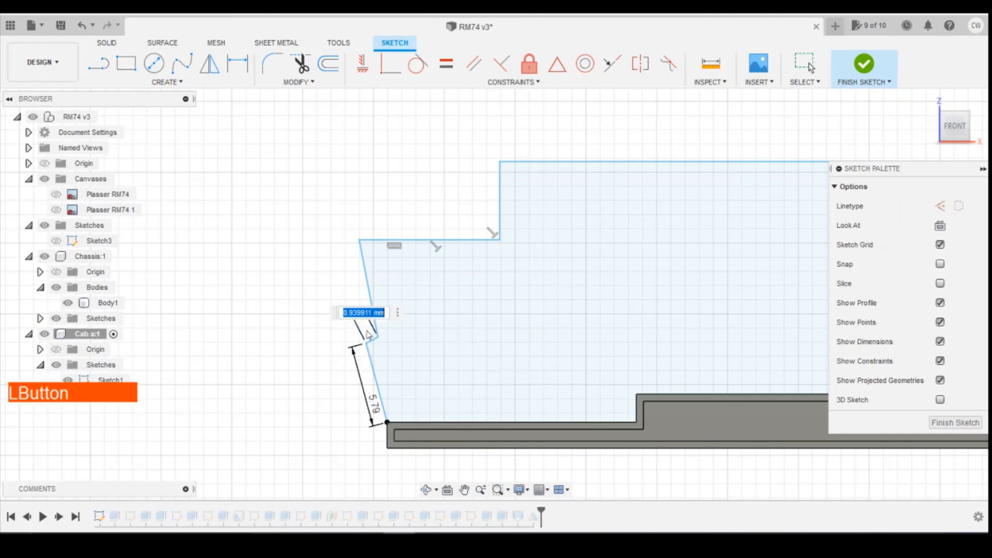
pyautogui.press('Return')
# Dimension the upper sloped front line, the horizontal line above it and the short vertical line at their current lengths
pyautogui.click(369, 288)
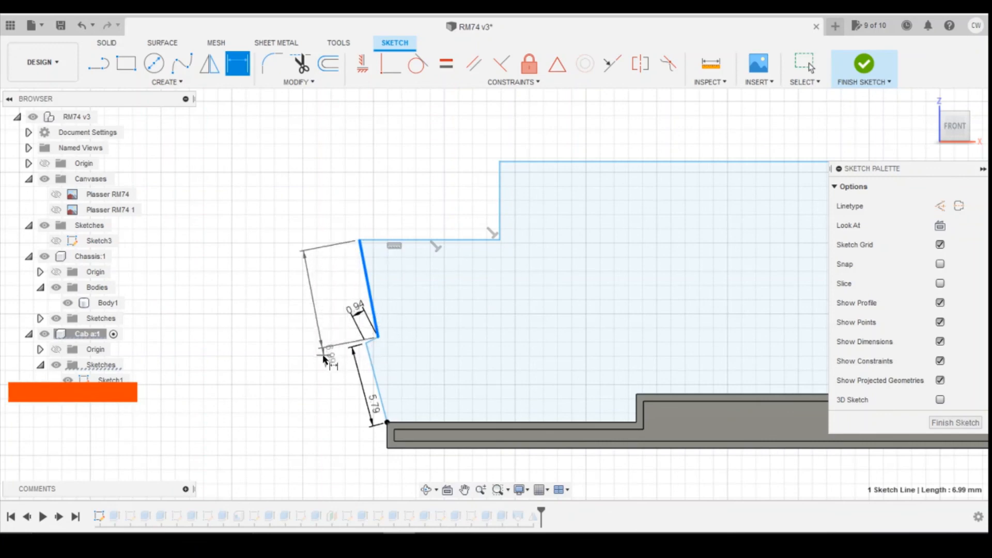
pyautogui.click(323, 357)
pyautogui.press('Return')
pyautogui.click(440, 248)
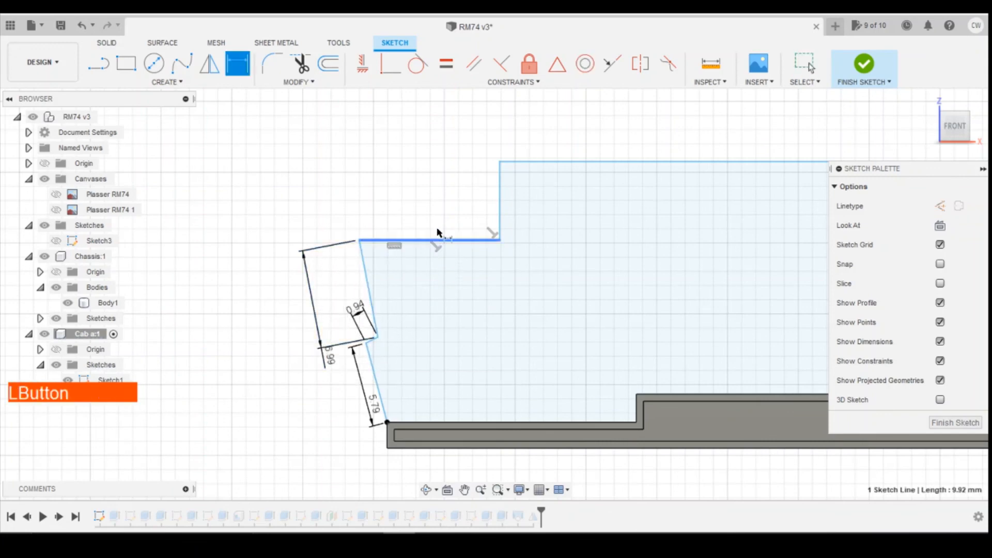
pyautogui.click(491, 202)
pyautogui.press('Return')
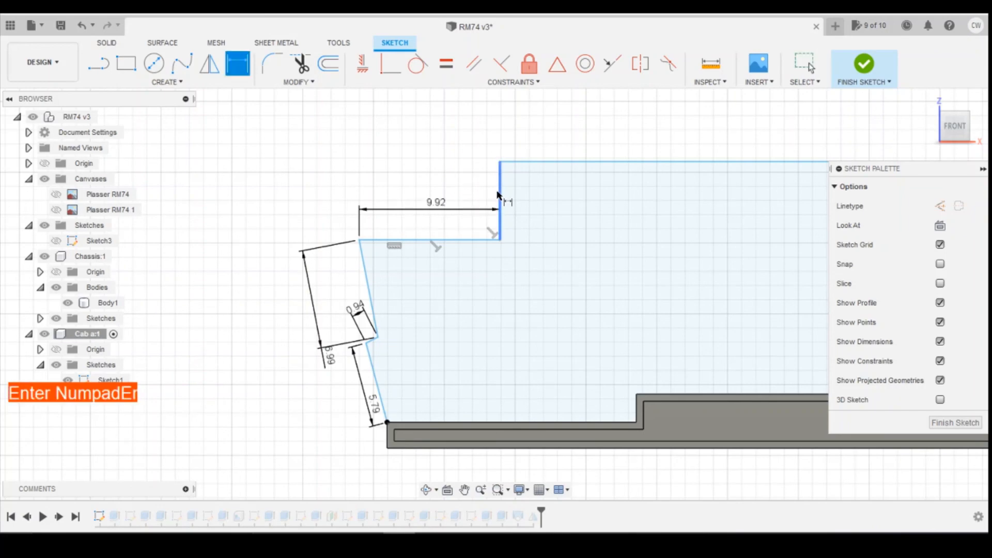
pyautogui.click(500, 202)
pyautogui.click(478, 196)
pyautogui.press('Return')
# Dimension the profile's long top line and rear vertical line, and add a driven dimension to the lower chassis edge under the cab
pyautogui.click(576, 161)
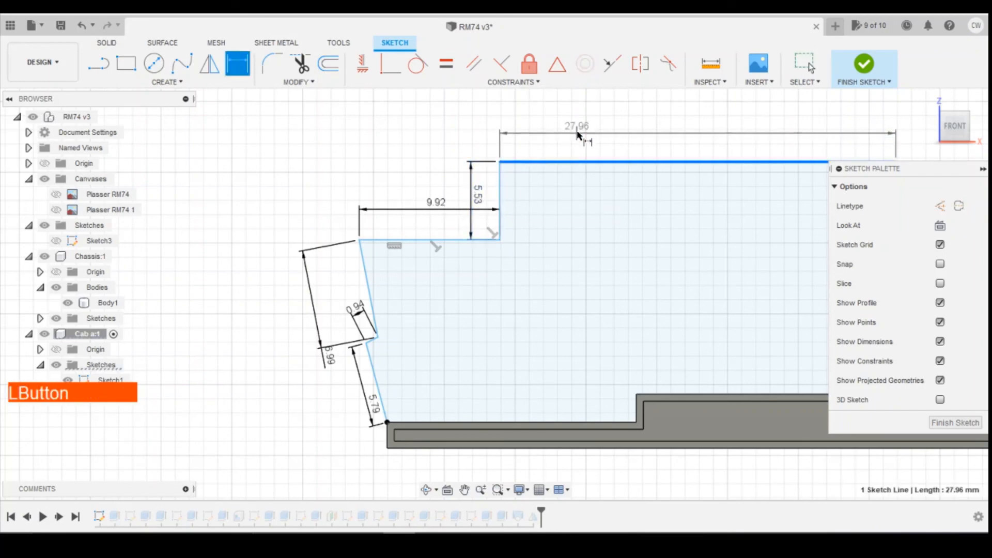
pyautogui.click(577, 130)
pyautogui.press('Return')
pyautogui.scroll(-2, 327, 236)
pyautogui.click(714, 242)
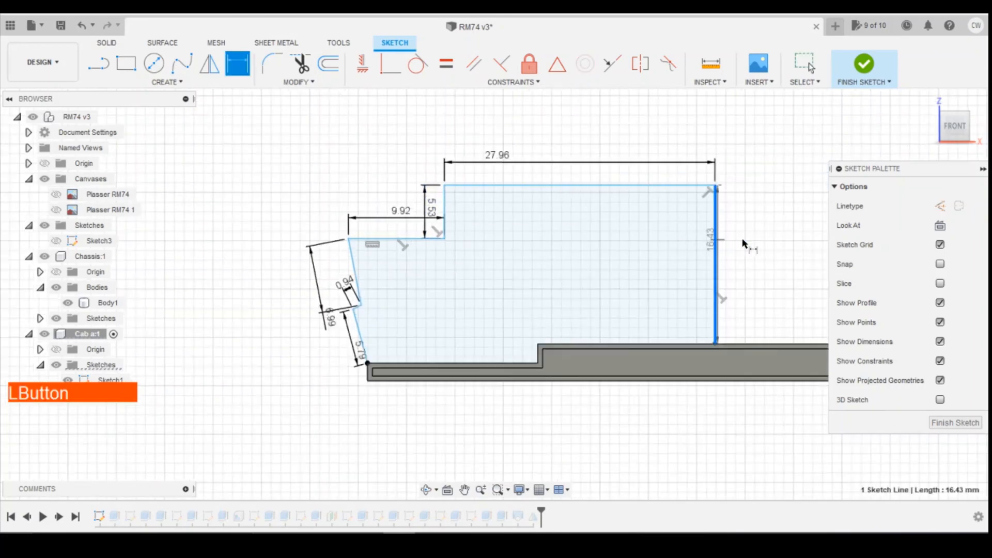
pyautogui.click(745, 240)
pyautogui.press('Return')
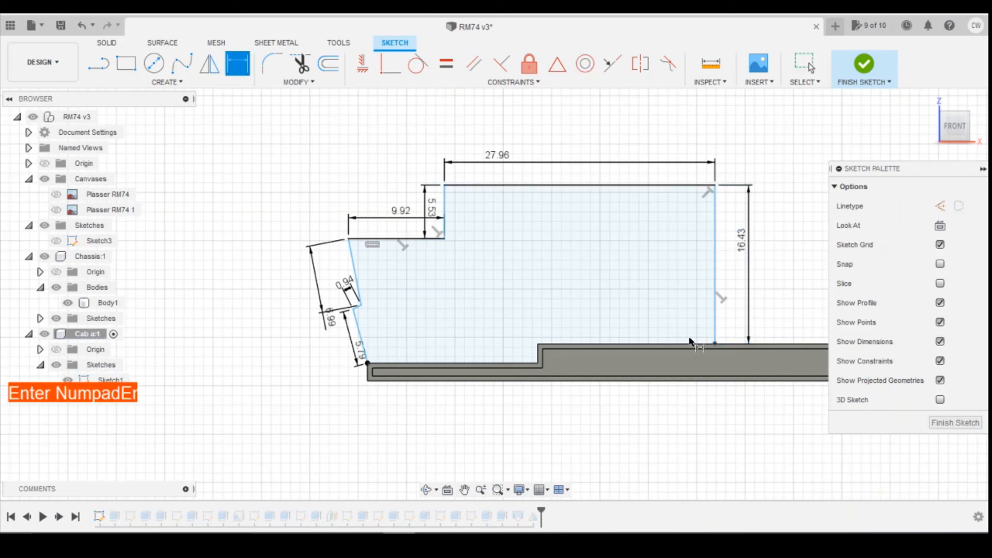
pyautogui.click(483, 363)
pyautogui.click(486, 310)
pyautogui.press('Return')
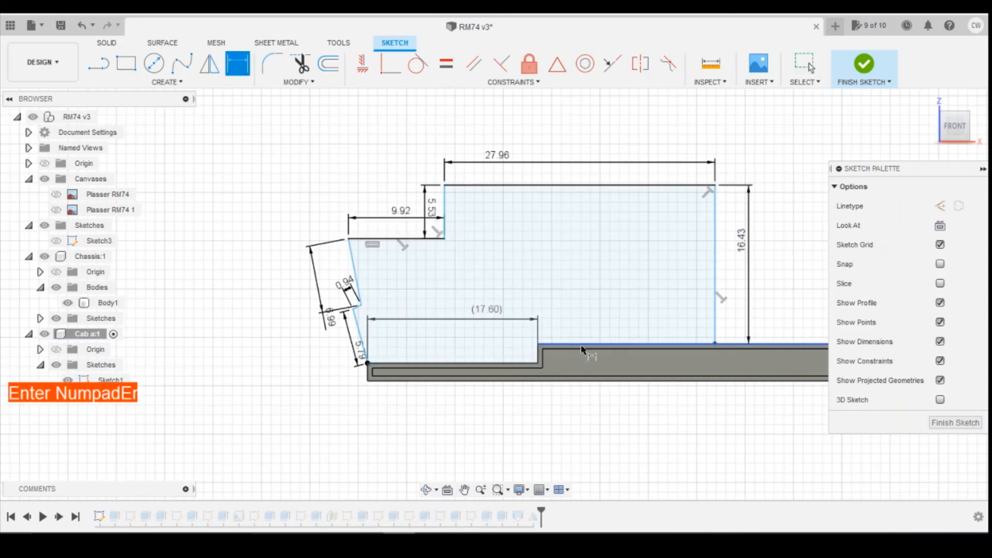
pyautogui.click(581, 345)
pyautogui.scroll(1, 588, 319)
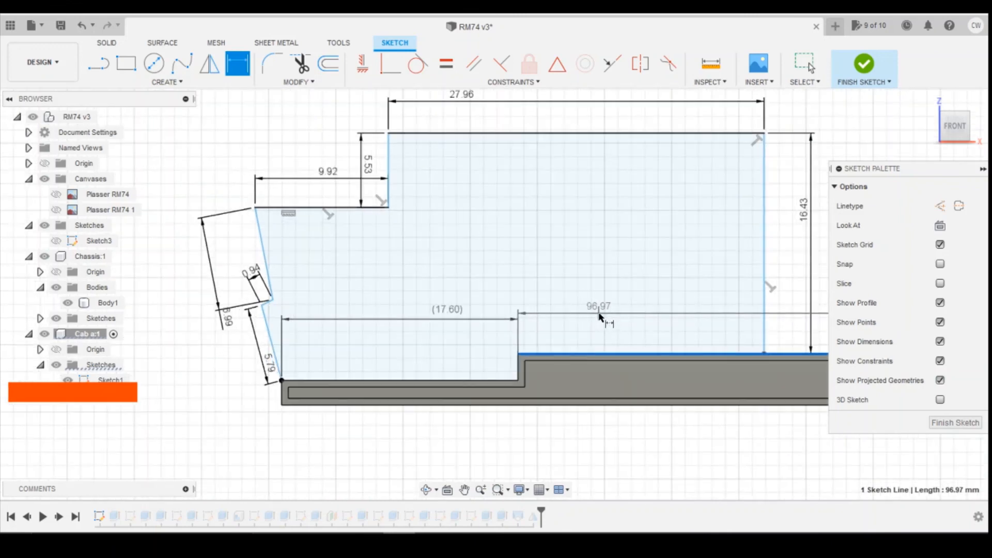
pyautogui.press('Escape')
pyautogui.scroll(-2, 465, 341)
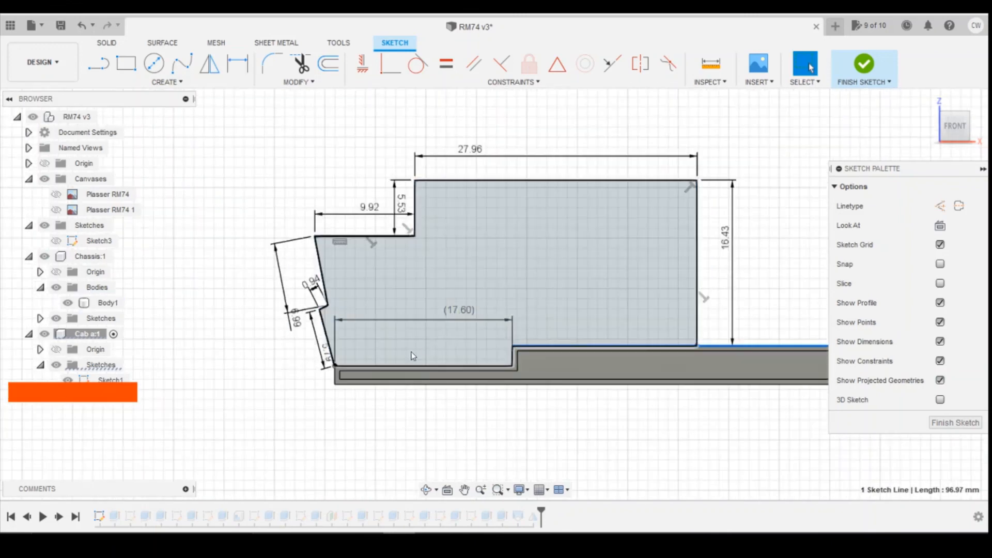
pyautogui.press('d')
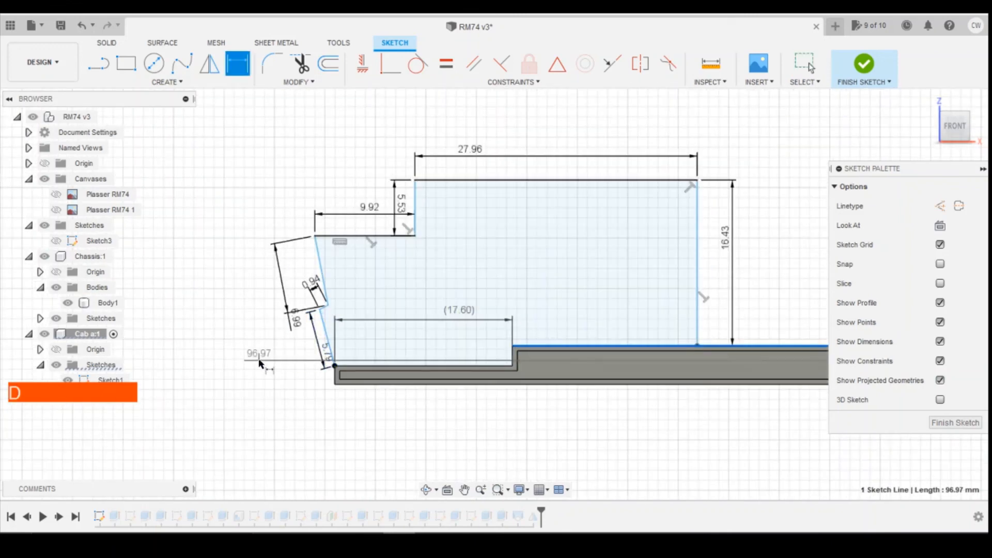
pyautogui.press('Escape')
# Dimension the angle between the lower sloped front line and the chassis edge, keeping its current value
pyautogui.press('d')
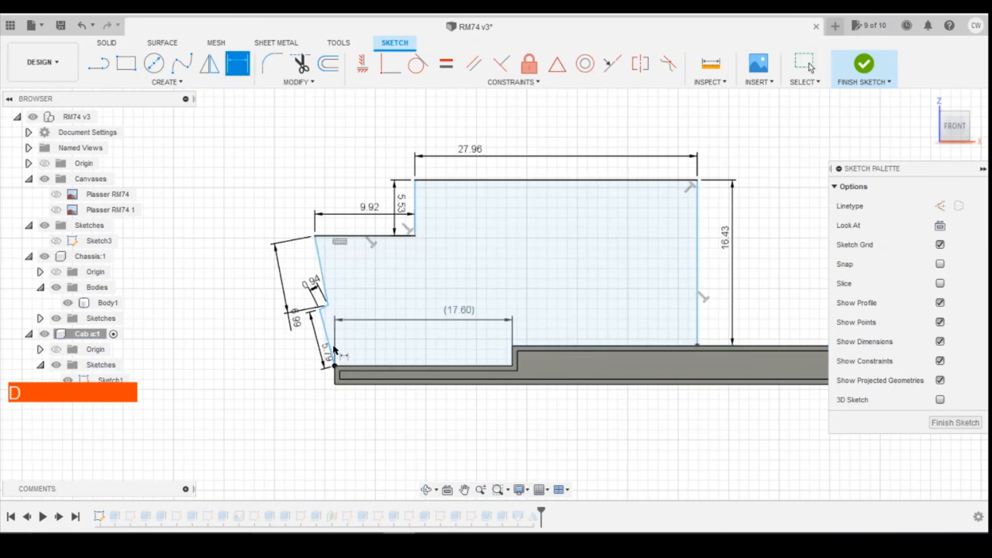
pyautogui.click(333, 349)
pyautogui.click(361, 365)
pyautogui.click(360, 352)
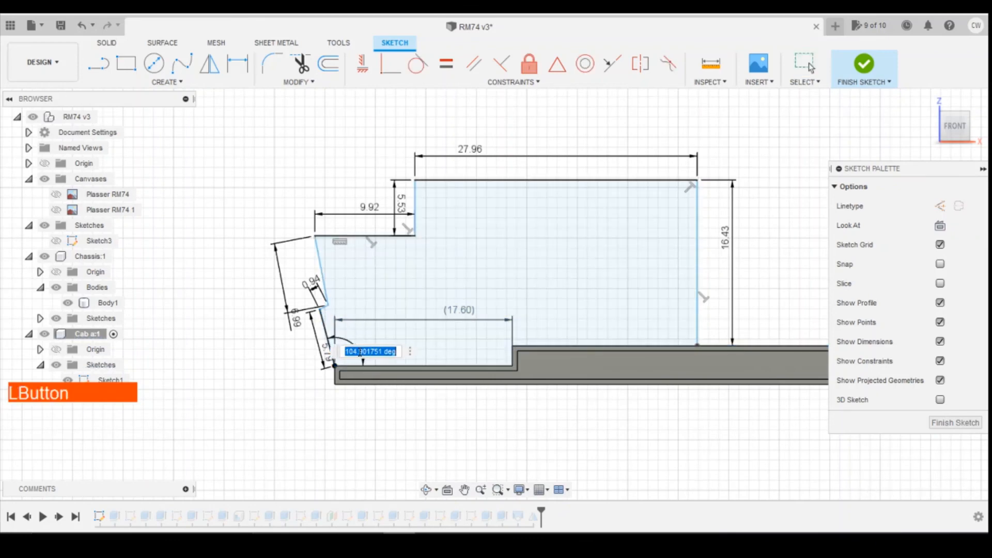
pyautogui.press('Return')
# Dimension the angle between the short step line and the lower sloped front line at its current value, and finish the sketch
pyautogui.scroll(5, 324, 307)
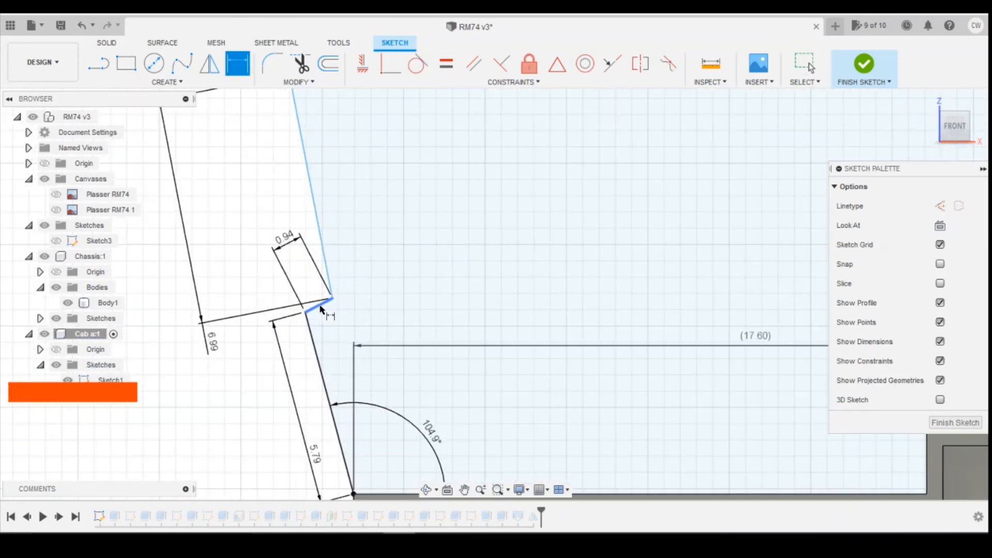
pyautogui.click(319, 308)
pyautogui.click(311, 329)
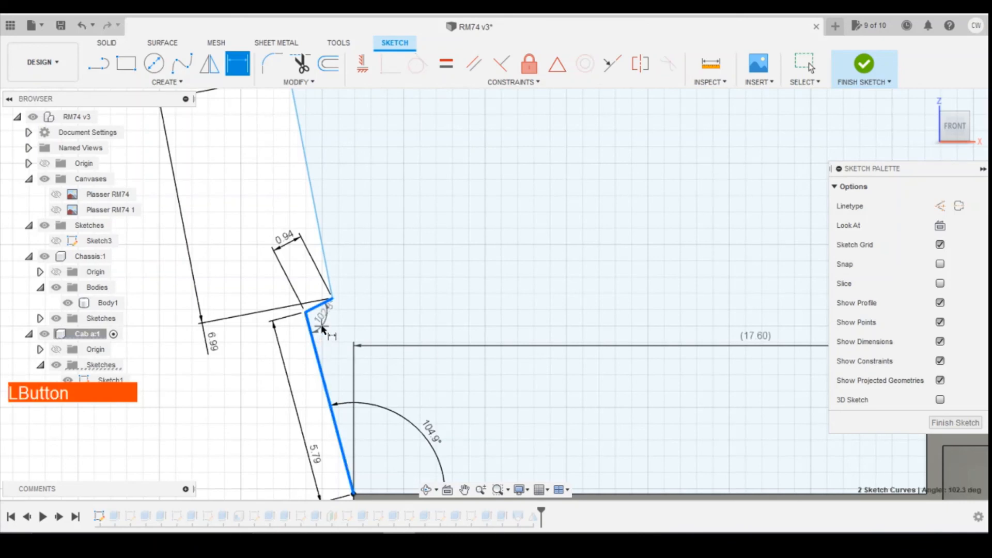
pyautogui.click(341, 331)
pyautogui.press('Return')
pyautogui.scroll(-3, 379, 300)
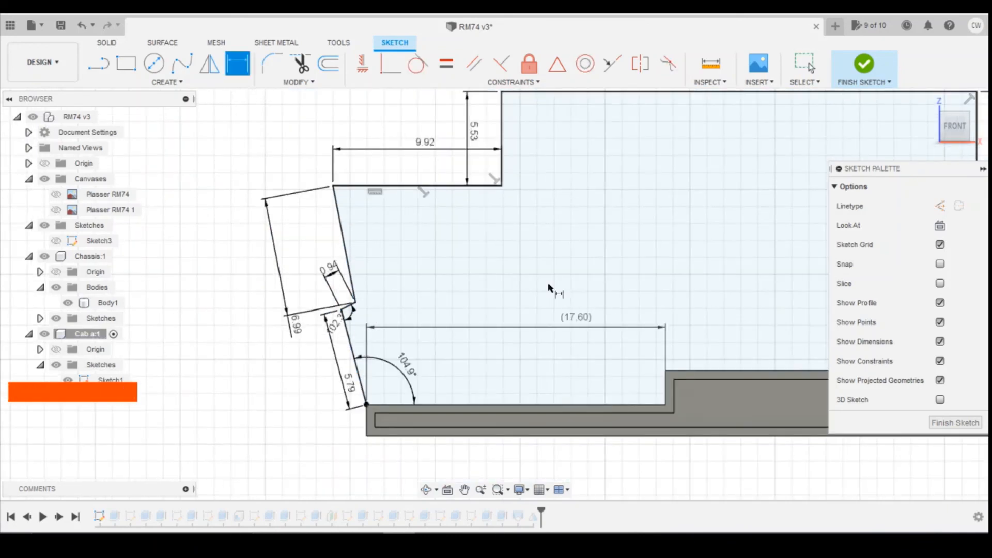
pyautogui.scroll(-2, 553, 288)
pyautogui.click(873, 76)
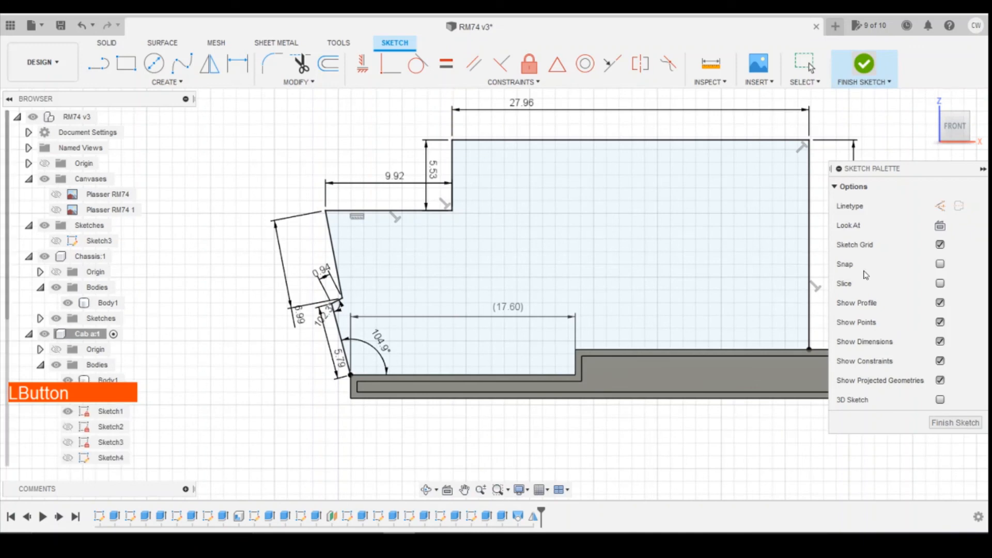
pyautogui.click(864, 64)
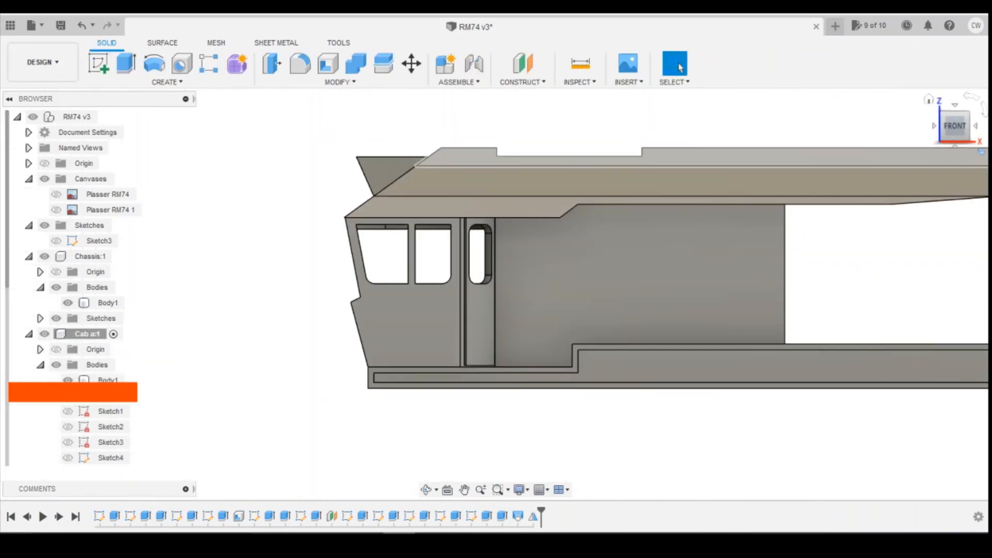
# Inspect the reshaped cab from the front corner and collapse the Cab a component's contents in the browser
pyautogui.moveTo(947, 121)
pyautogui.mouseDown()
pyautogui.moveTo(977, 137)
pyautogui.moveTo(916, 131)
pyautogui.moveTo(898, 161)
pyautogui.moveTo(847, 134)
pyautogui.moveTo(878, 150)
pyautogui.moveTo(953, 132)
pyautogui.mouseUp()
pyautogui.scroll(-5, 465, 331)
pyautogui.scroll(-3, 566, 263)
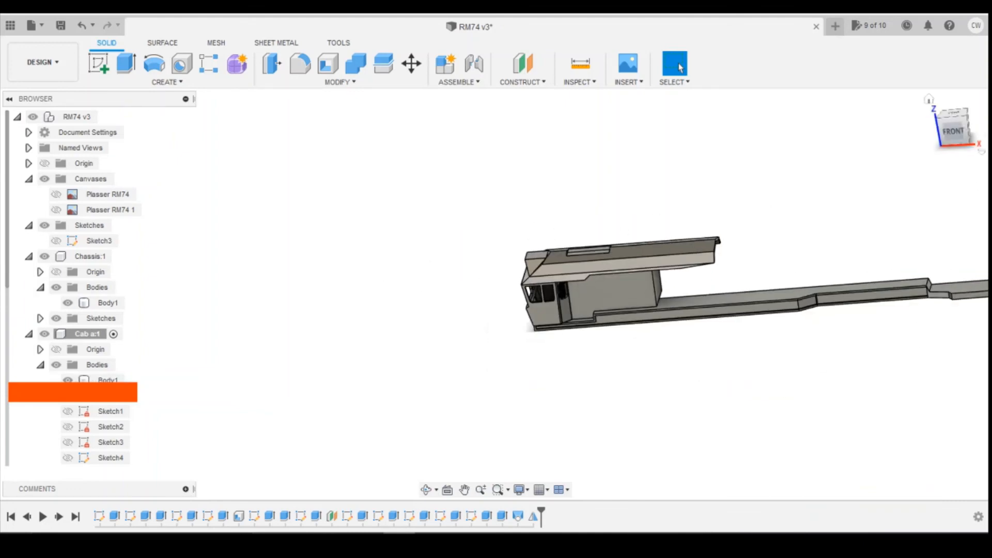
pyautogui.click(950, 132)
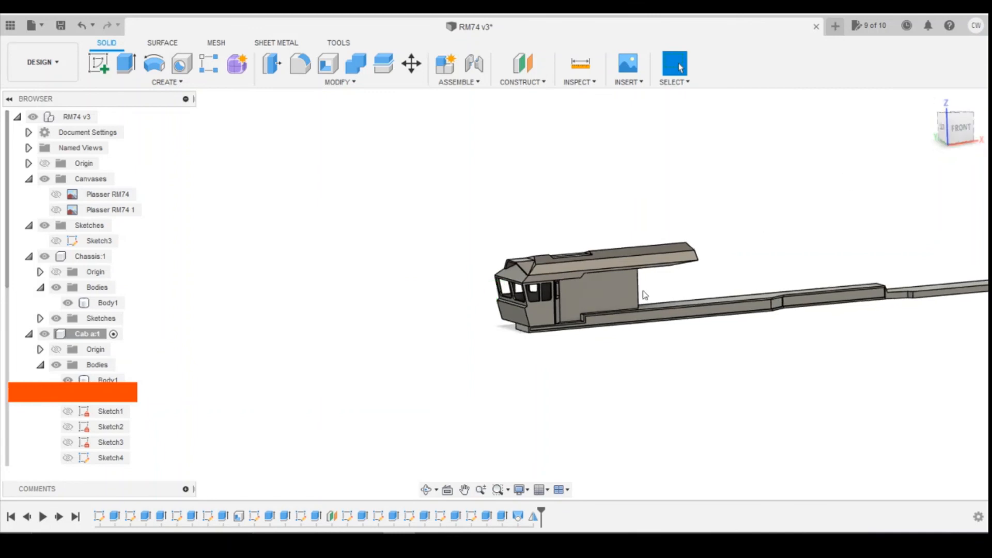
pyautogui.click(29, 335)
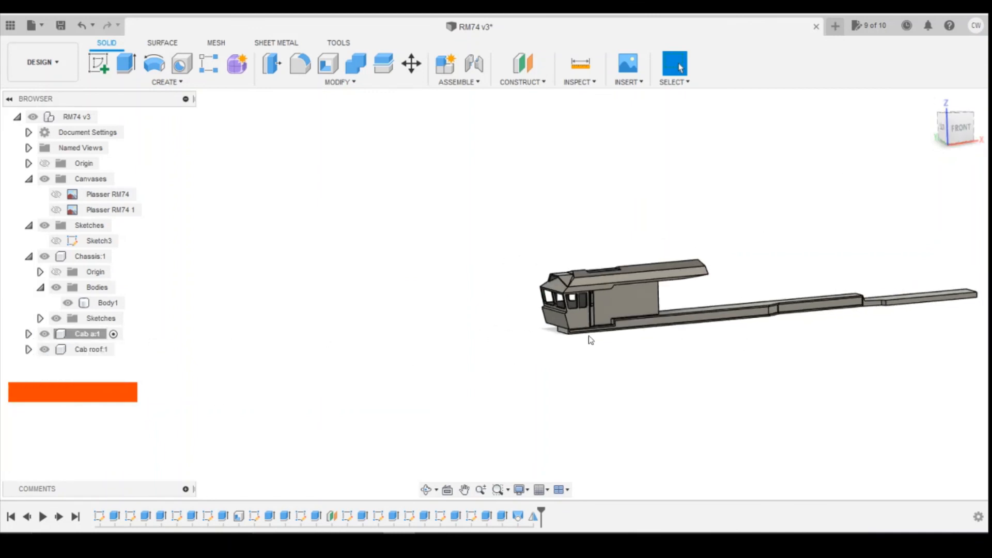
pyautogui.scroll(5, 589, 336)
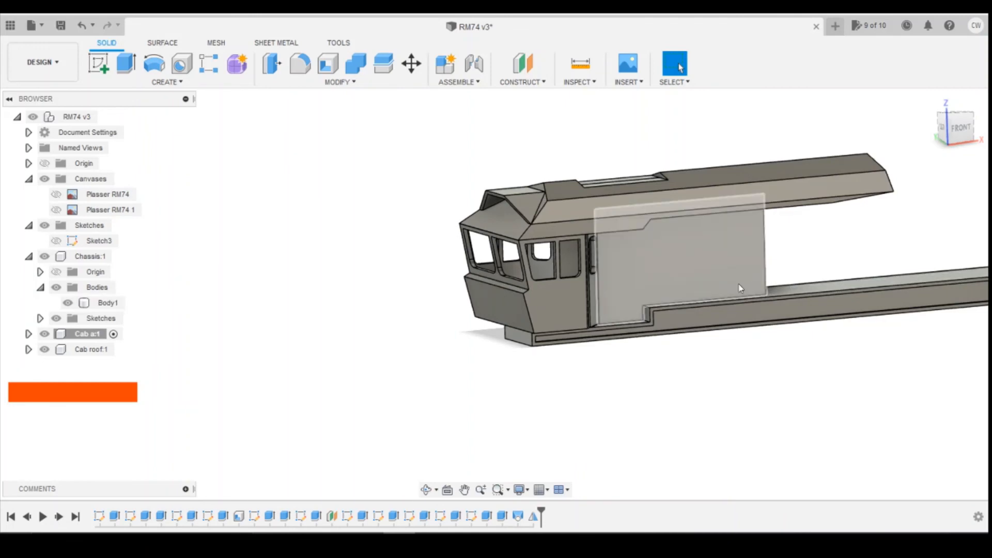